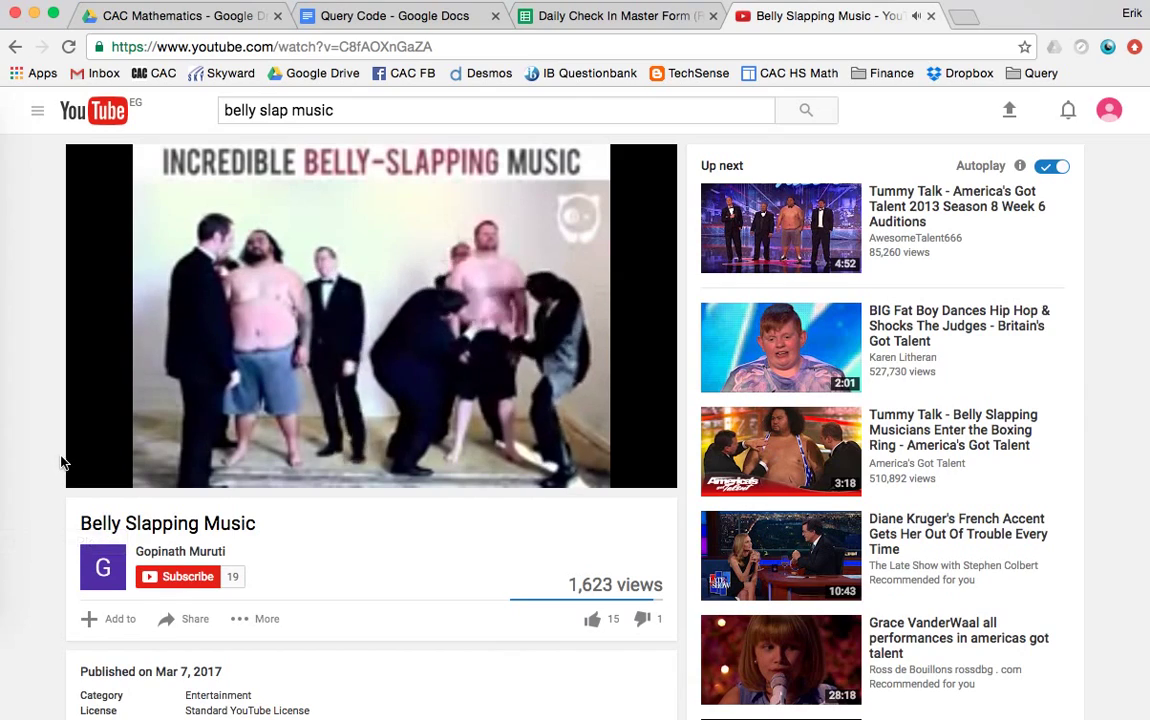
# Step: Pause the Belly Slapping Music video and jump it ahead to 0:59 of 1:23
pyautogui.click(99, 472)
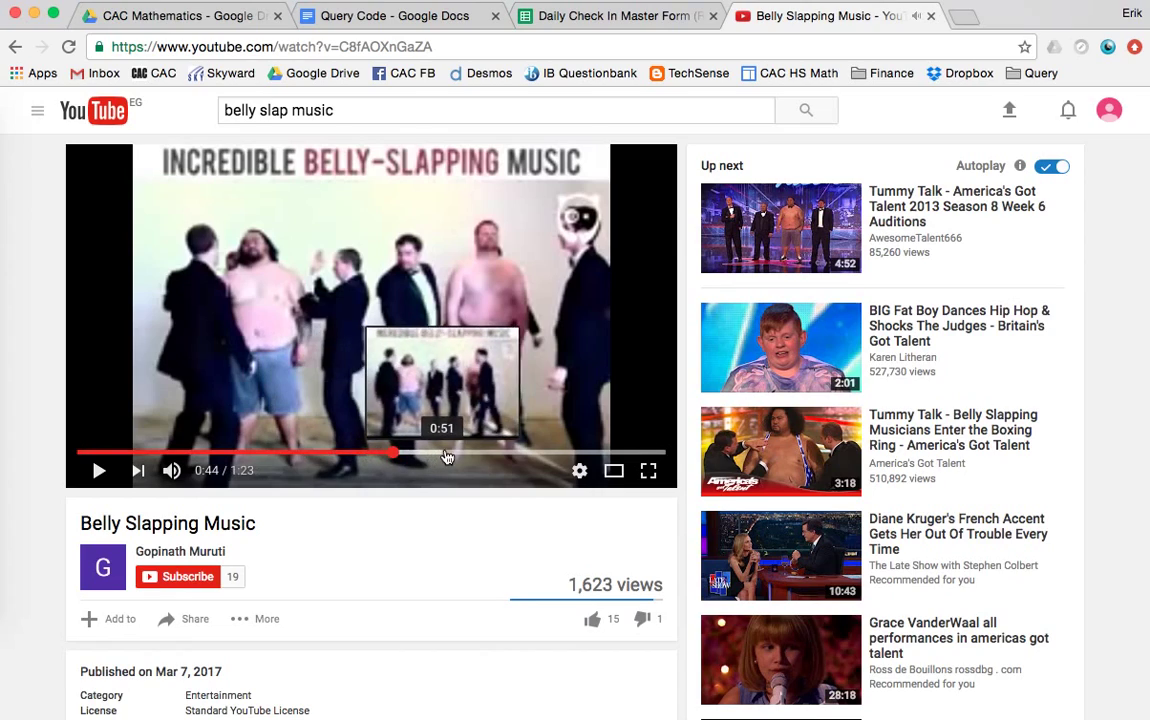
pyautogui.click(499, 452)
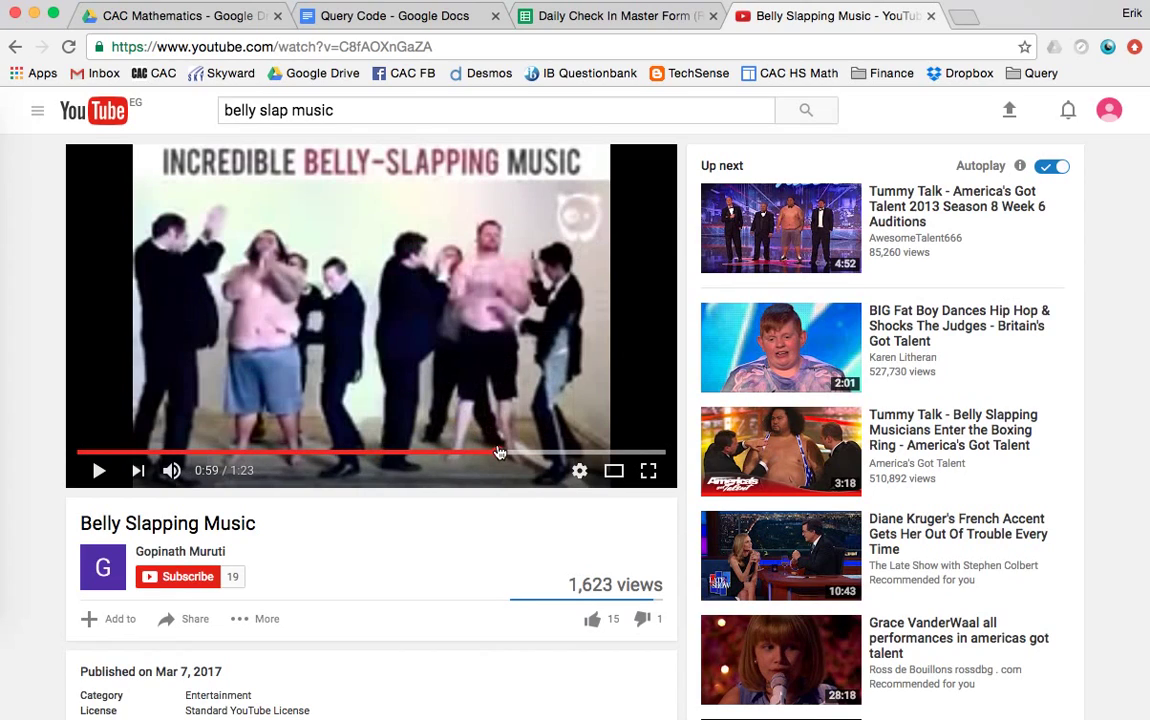
# Step: Play the video on to 1:08, pause it, and switch to the Daily Check In Master Form spreadsheet
pyautogui.click(99, 472)
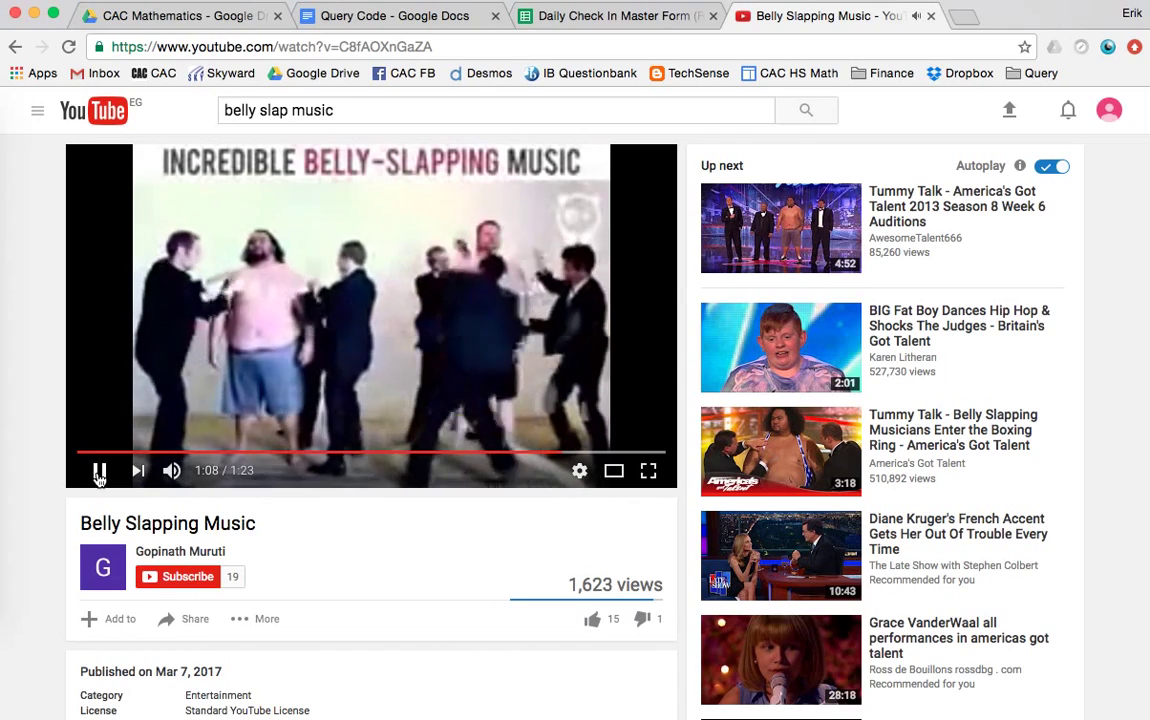
pyautogui.click(99, 472)
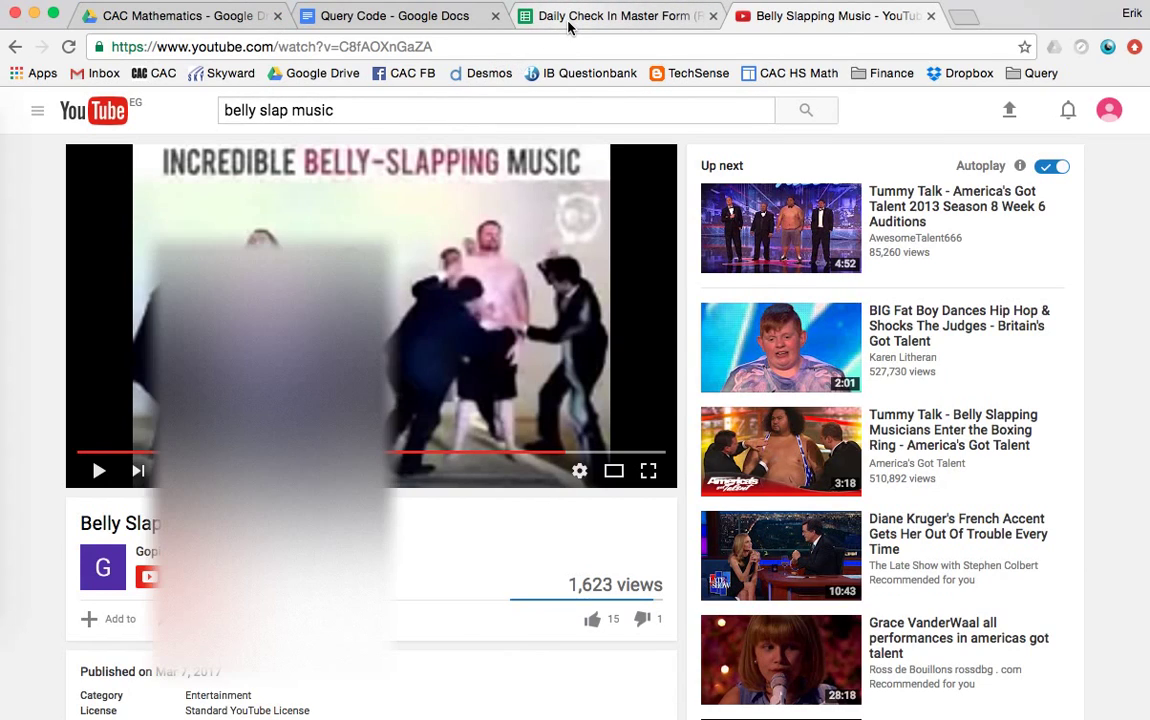
pyautogui.click(568, 20)
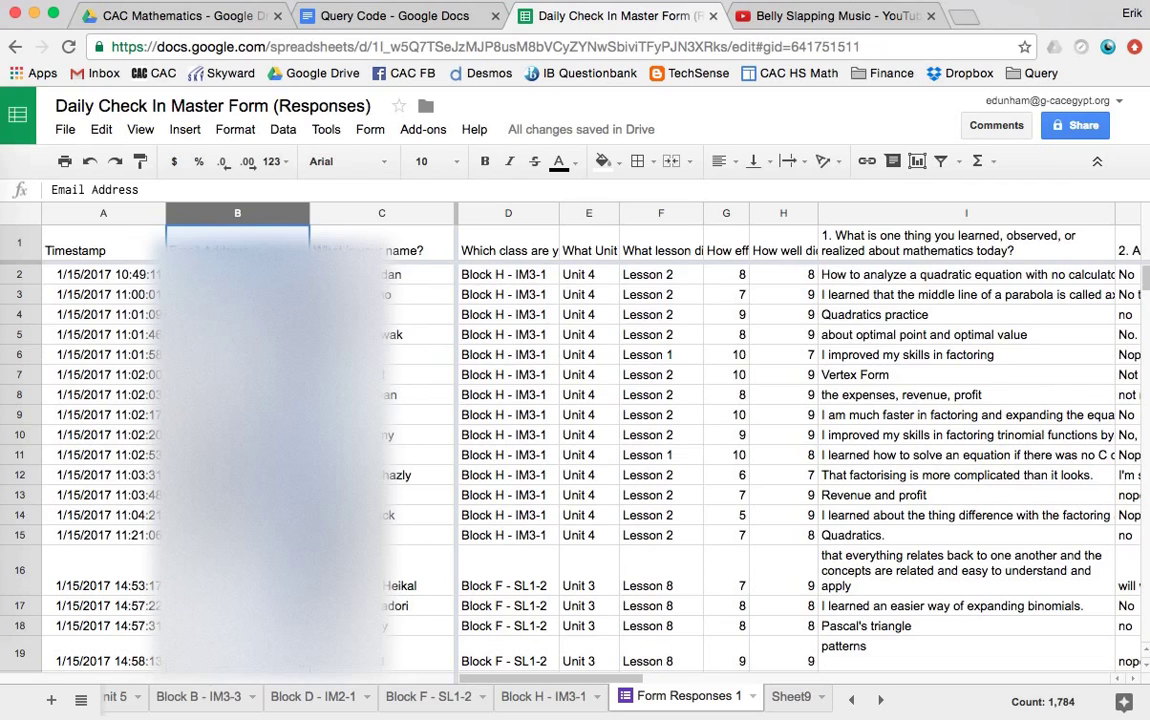
pyautogui.scroll(-10, 137, 357)
pyautogui.moveTo(137, 354); pyautogui.dragTo(137, 274)
pyautogui.rightClick(137, 357)
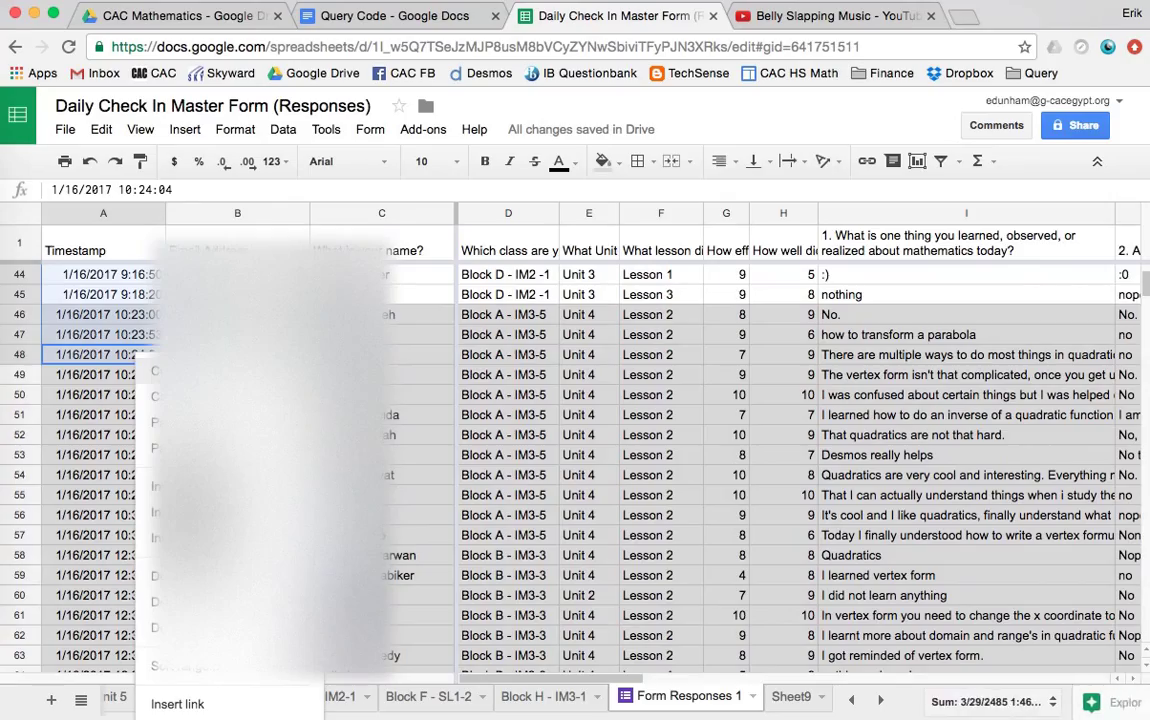
pyautogui.scroll(-20, 98, 372)
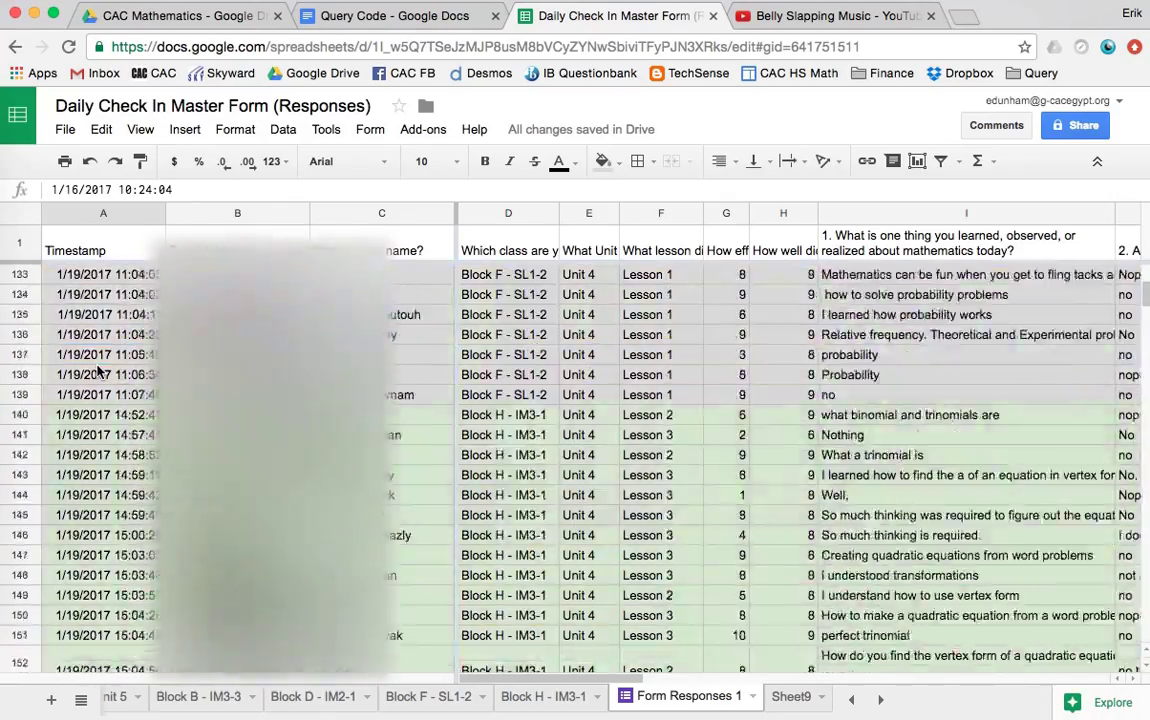
pyautogui.scroll(-20, 98, 372)
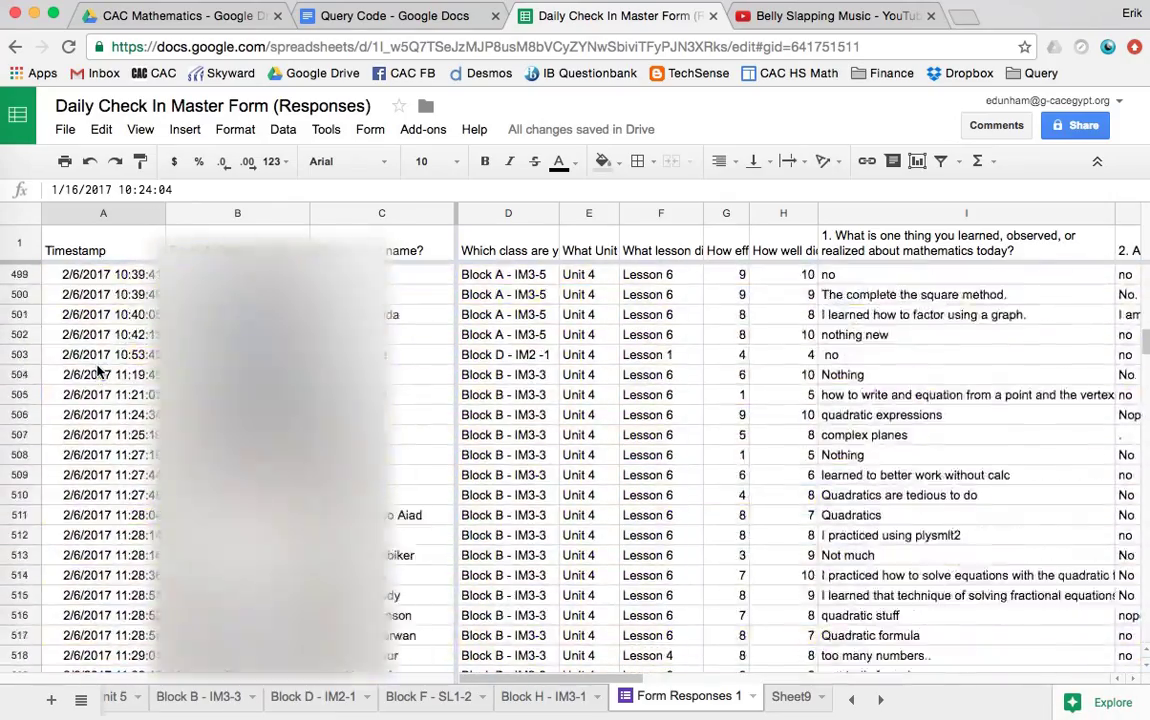
pyautogui.scroll(-20, 98, 372)
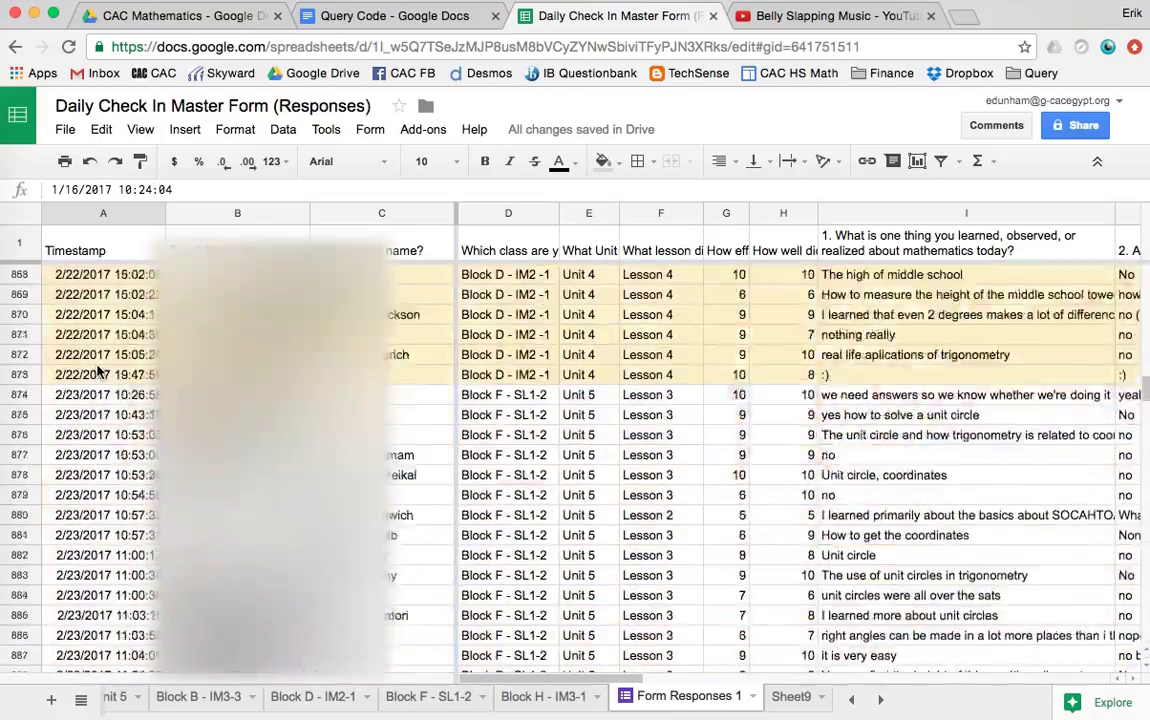
pyautogui.scroll(-20, 98, 372)
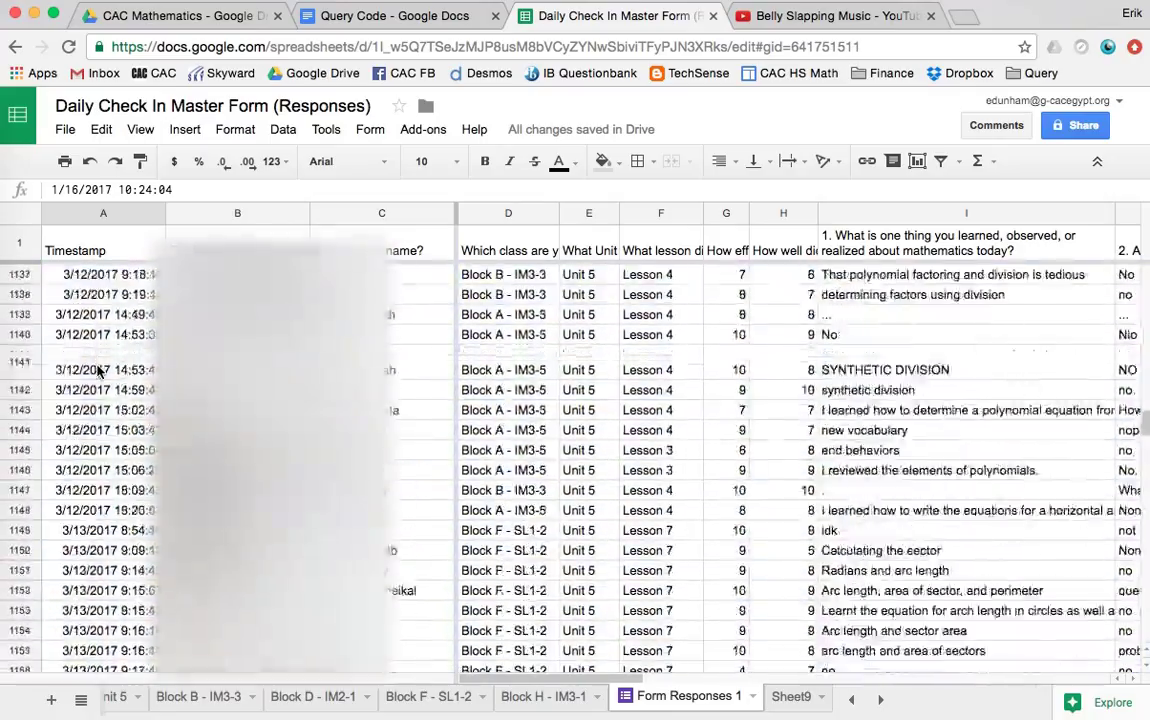
pyautogui.scroll(-20, 98, 372)
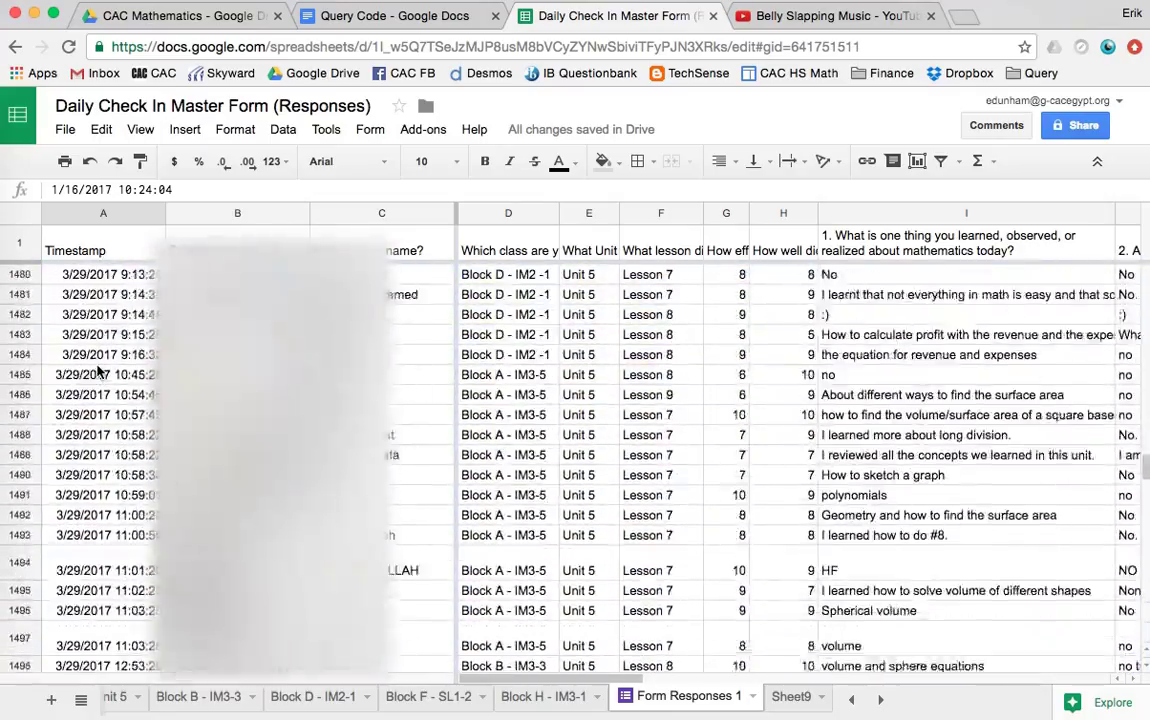
pyautogui.scroll(-20, 98, 372)
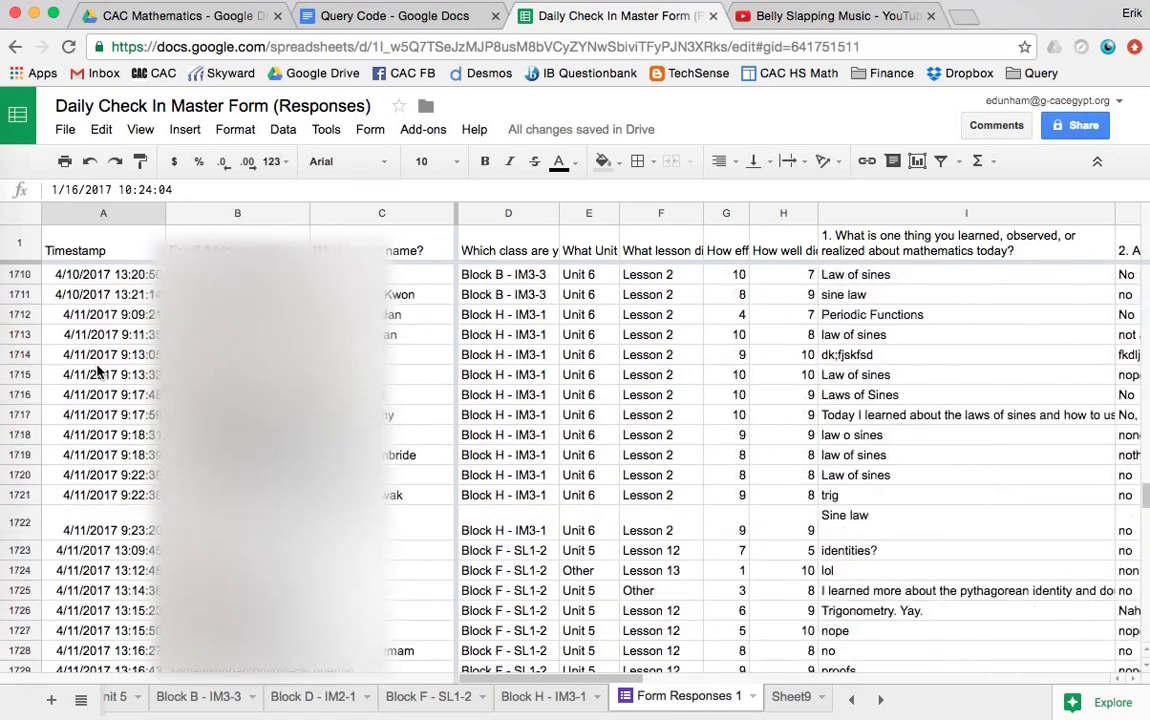
pyautogui.scroll(-5, 98, 372)
pyautogui.scroll(2, 82, 367)
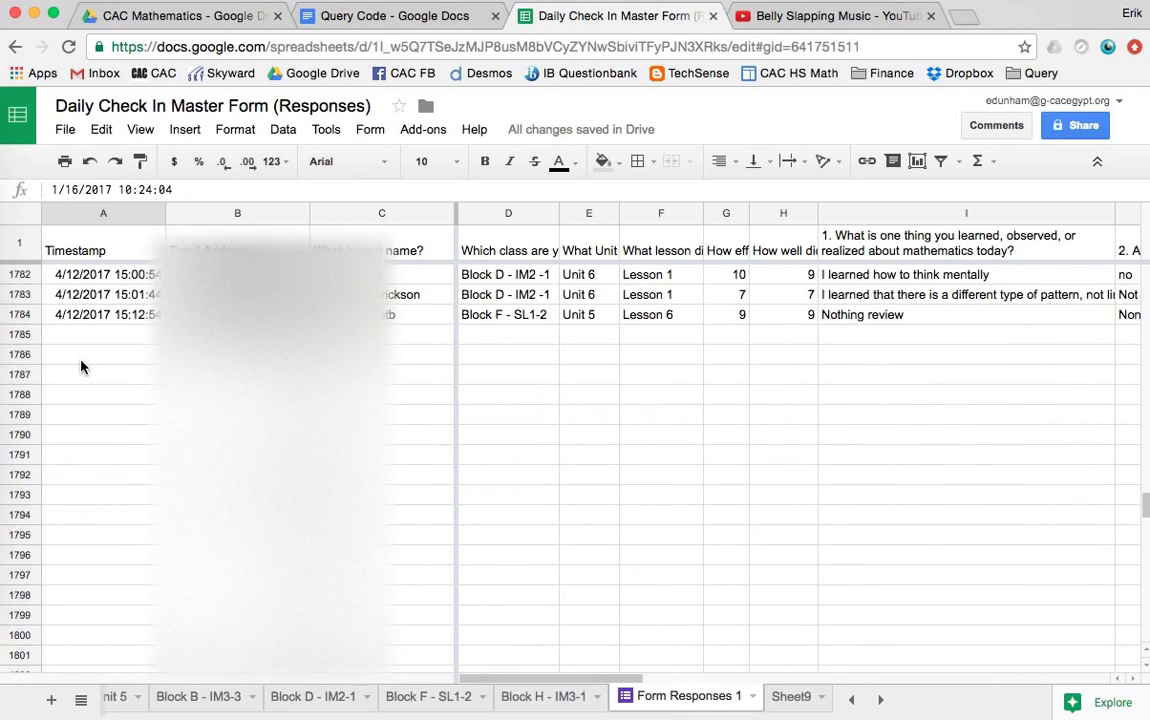
pyautogui.scroll(3, 82, 367)
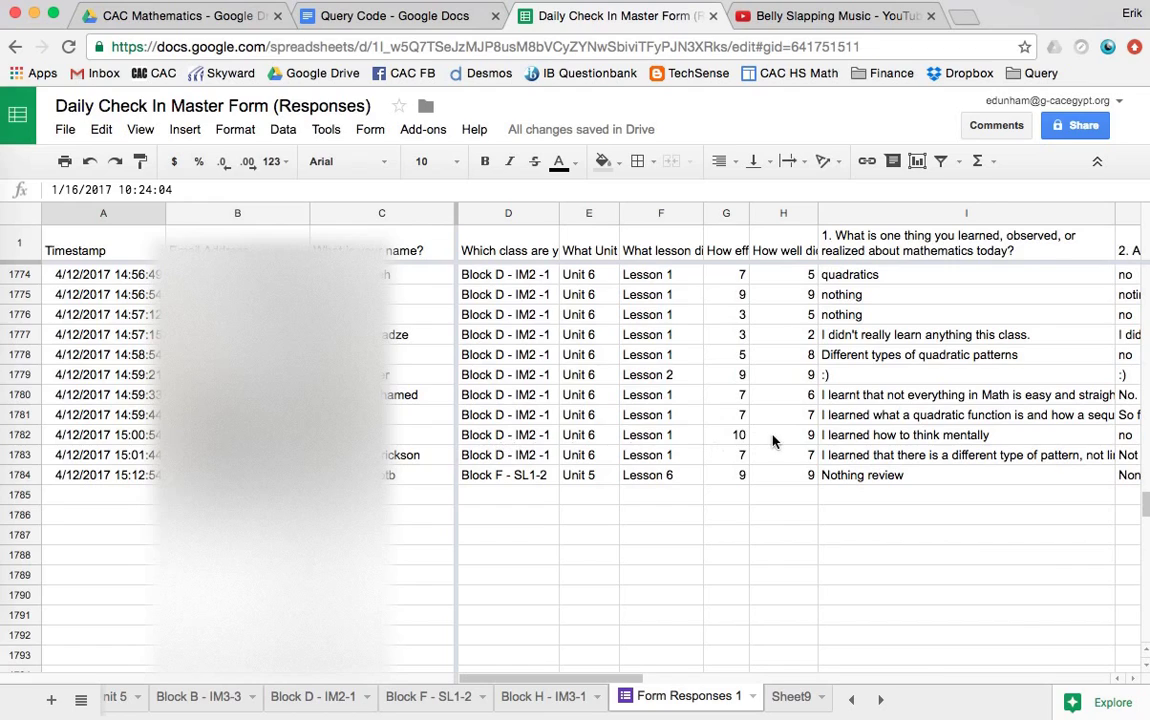
pyautogui.scroll(1, 773, 440)
pyautogui.hscroll(5, 773, 440)
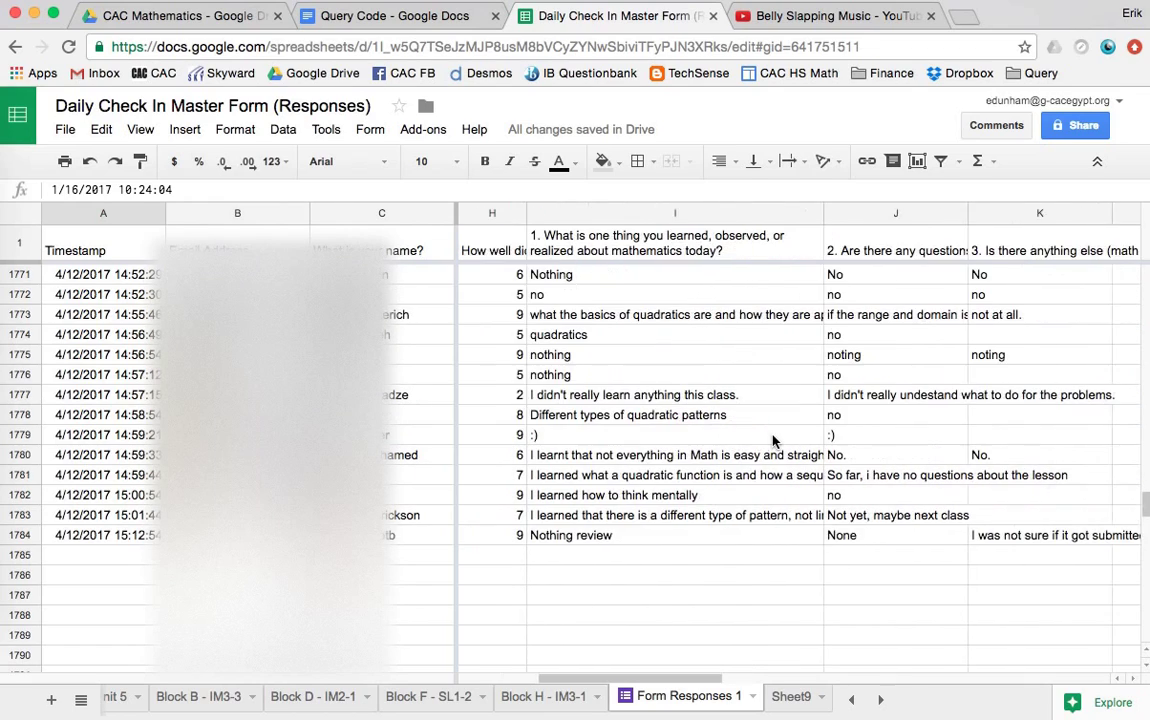
pyautogui.hscroll(3, 773, 440)
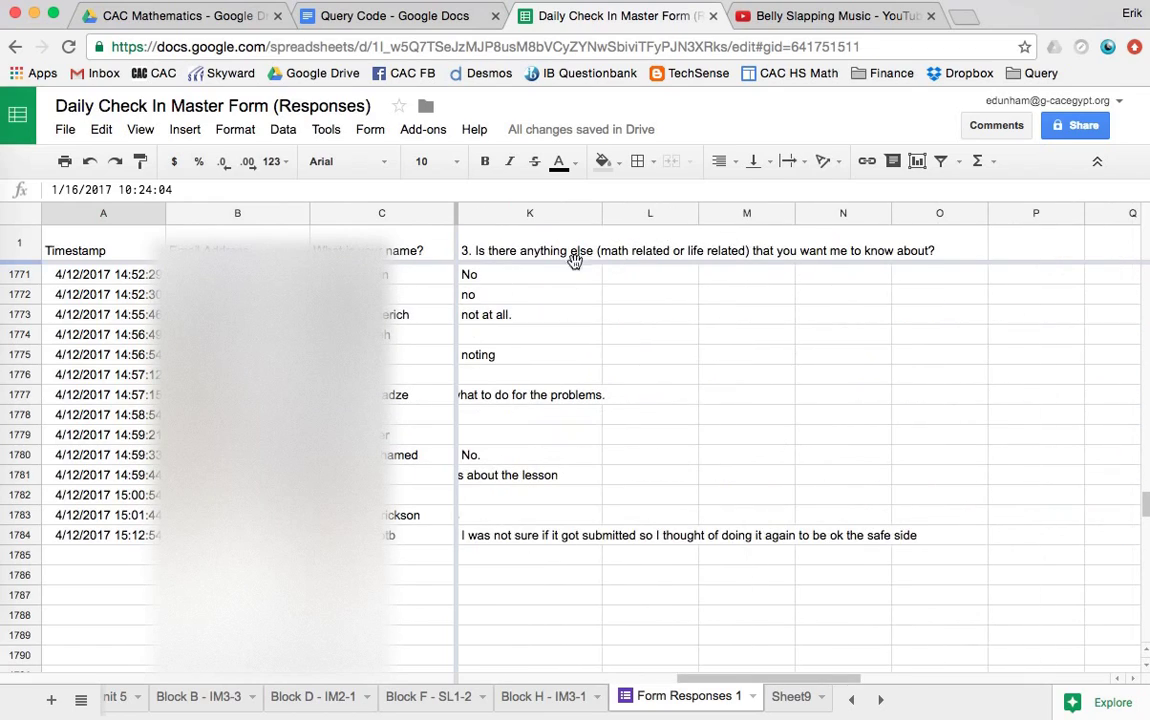
pyautogui.hscroll(-4, 560, 258)
pyautogui.hscroll(-3, 558, 263)
pyautogui.hscroll(3, 865, 331)
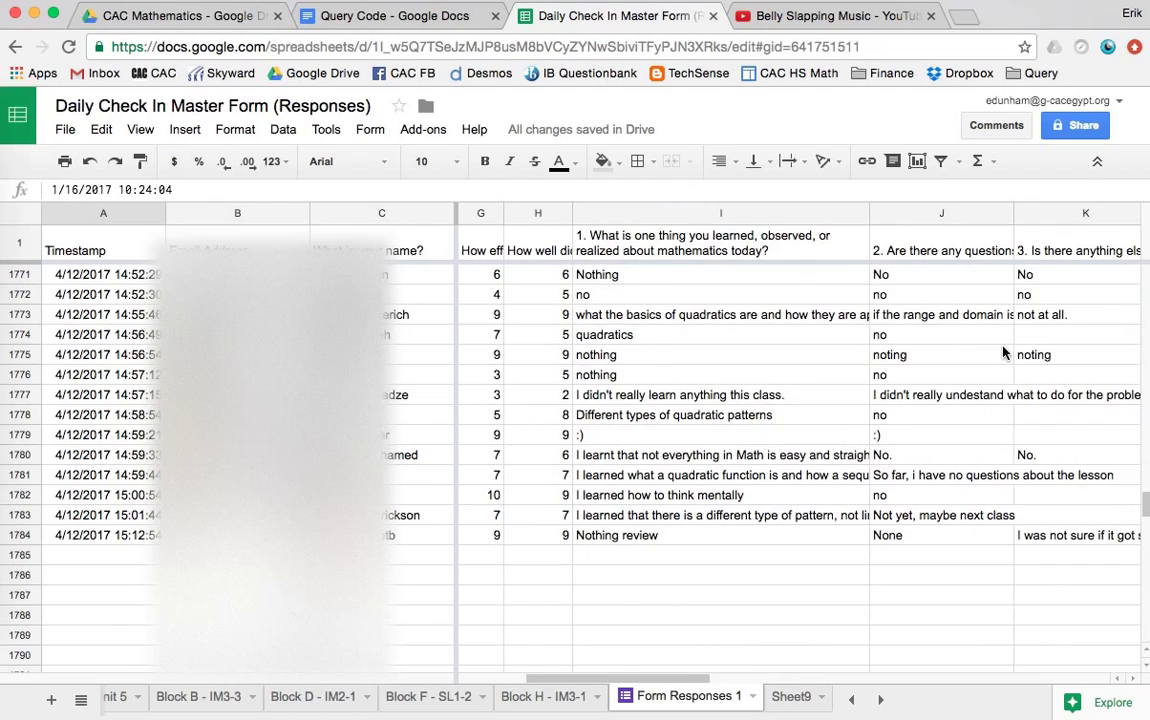
pyautogui.hscroll(-3, 1005, 352)
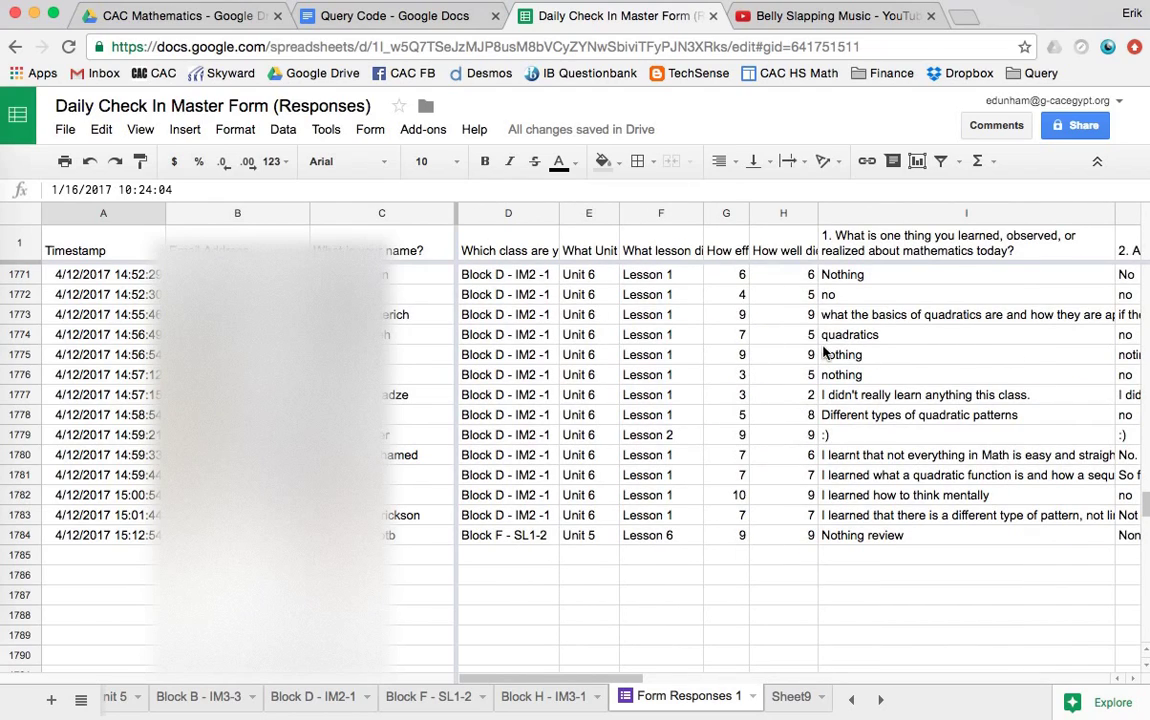
pyautogui.hscroll(5, 910, 354)
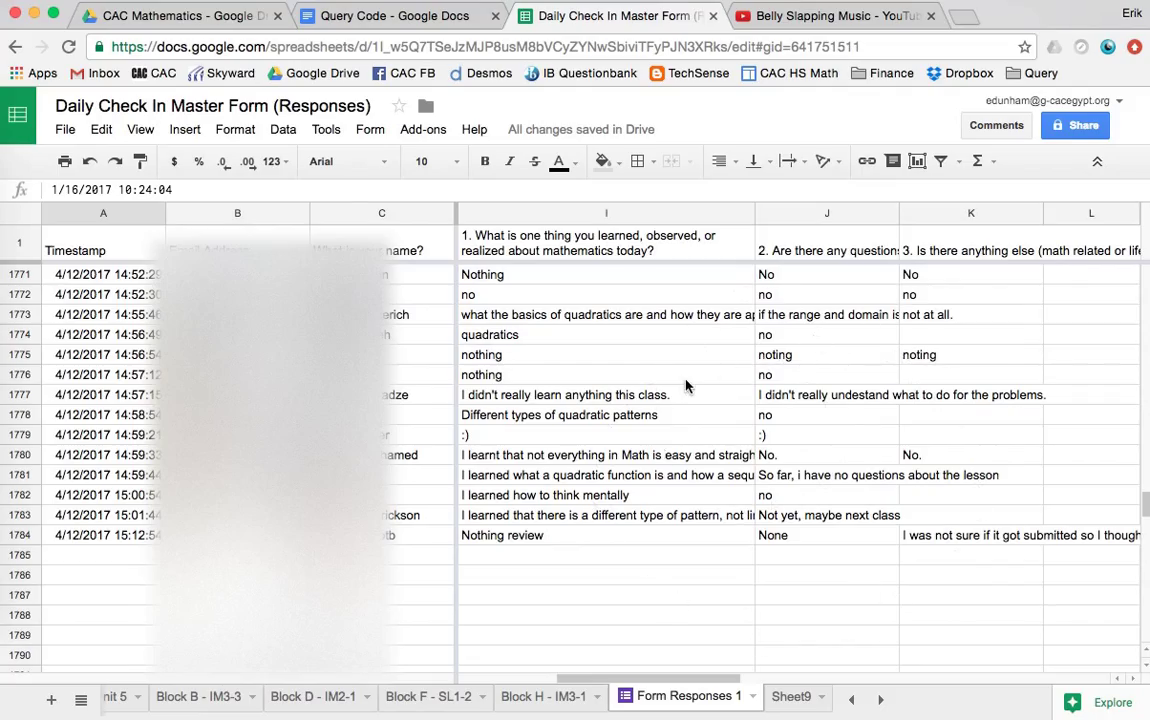
pyautogui.scroll(20, 686, 386)
pyautogui.scroll(20, 686, 386)
pyautogui.hscroll(-5, 686, 386)
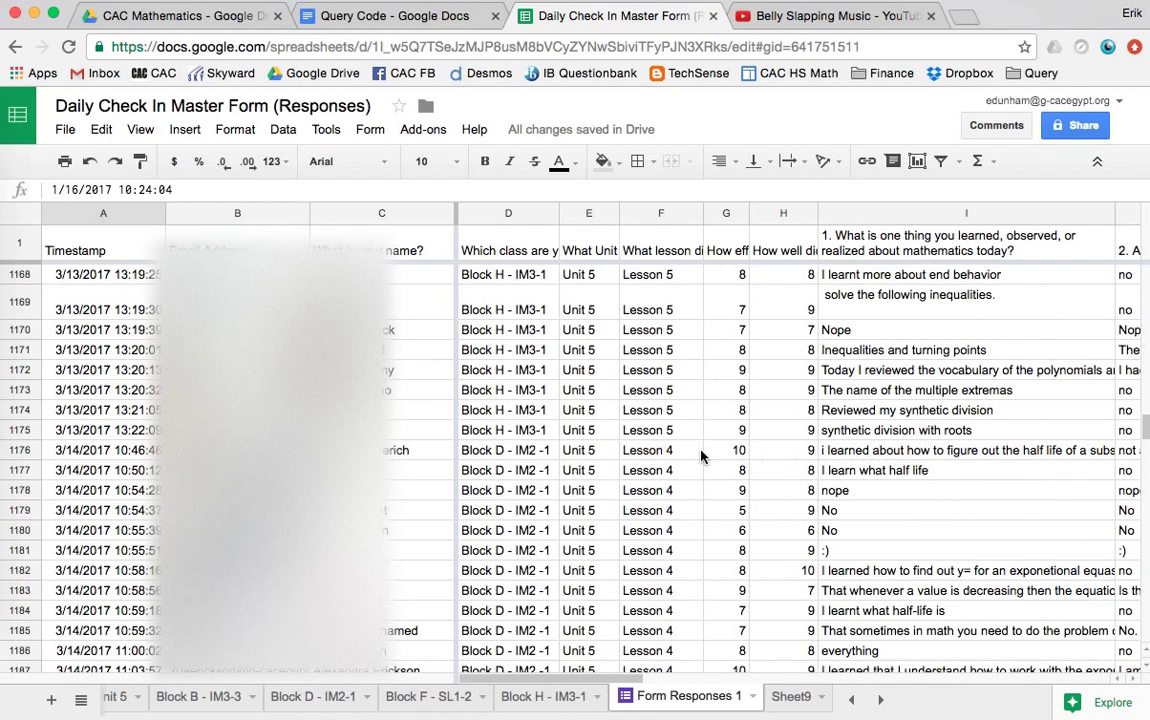
pyautogui.scroll(-2, 568, 478)
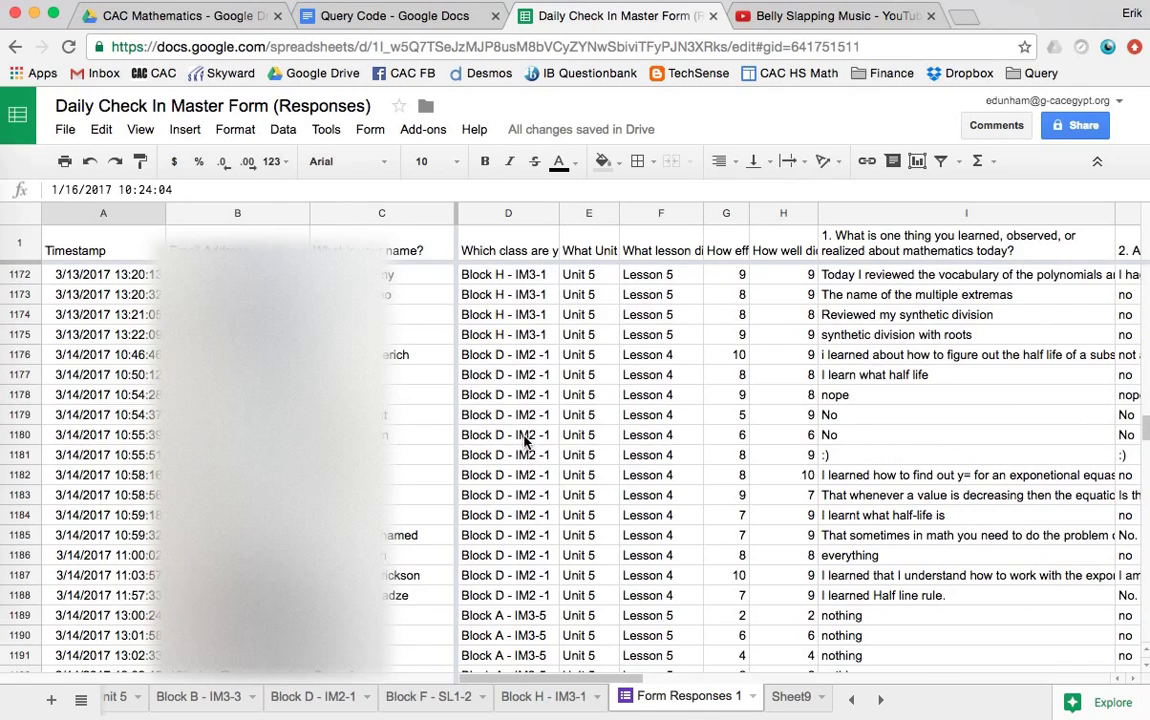
pyautogui.scroll(20, 524, 437)
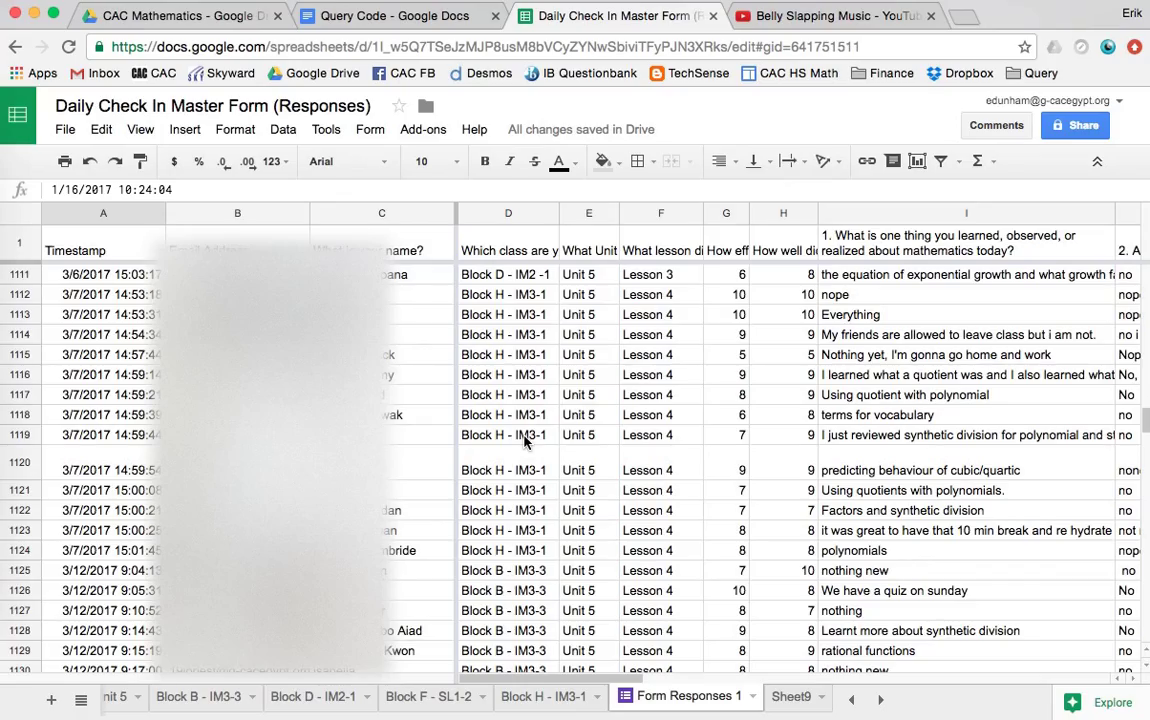
pyautogui.scroll(20, 524, 441)
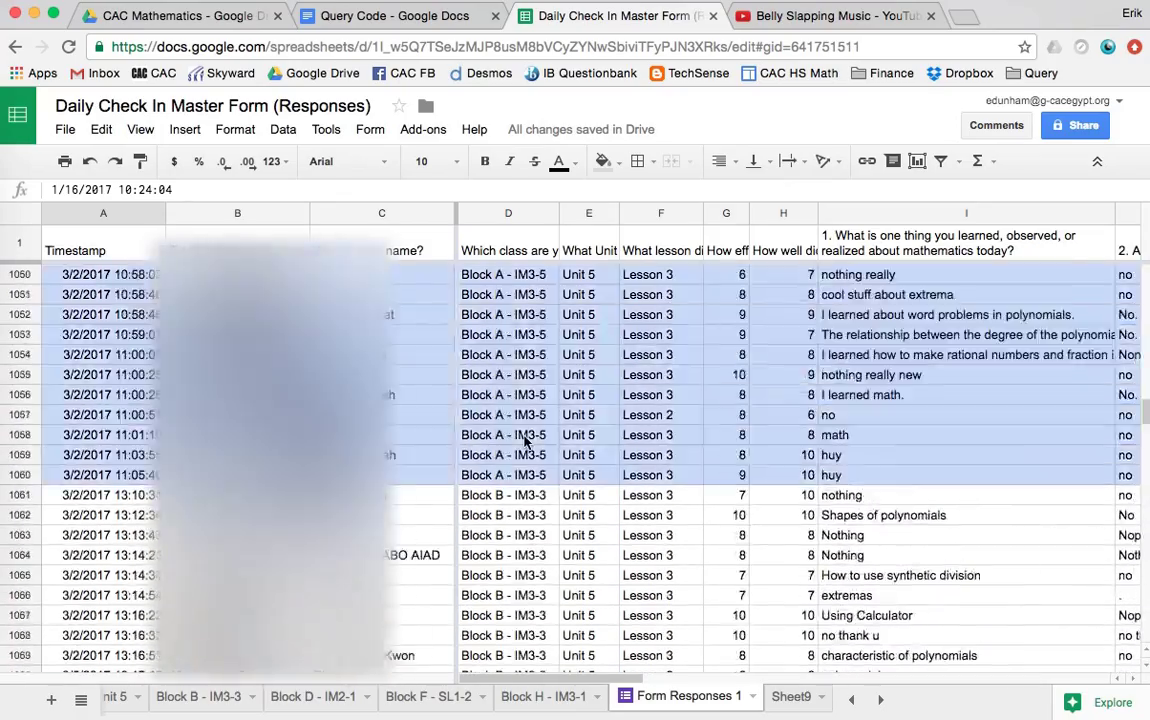
pyautogui.scroll(20, 524, 441)
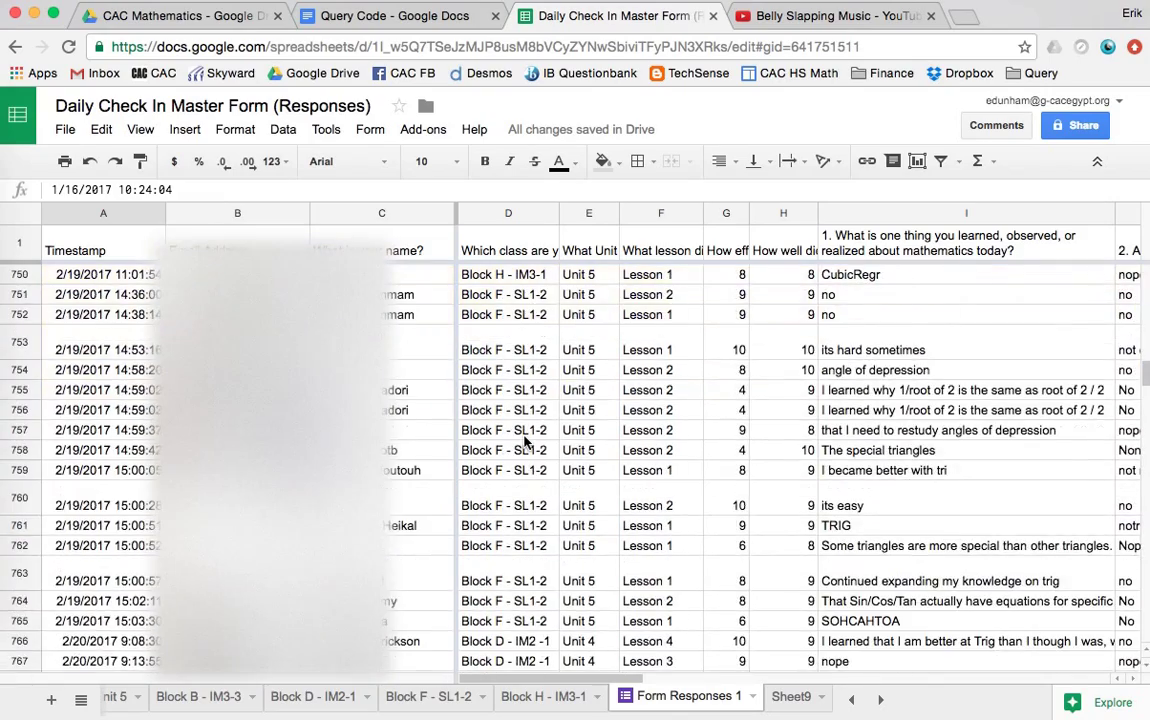
pyautogui.scroll(6, 524, 441)
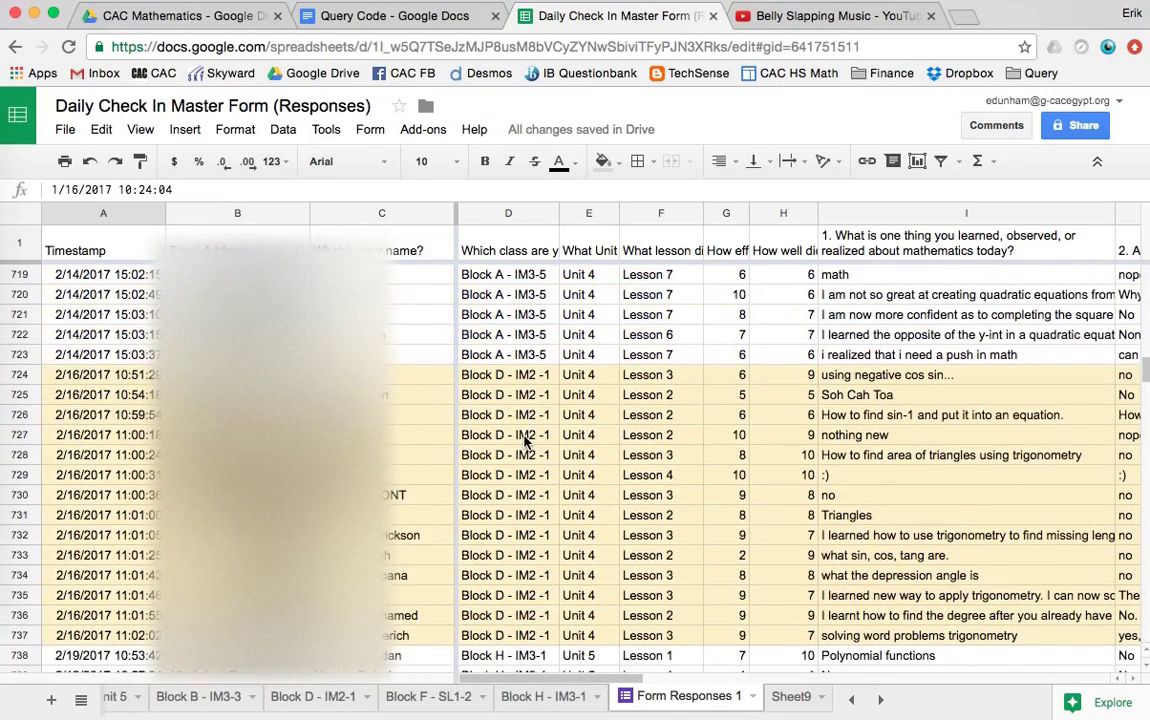
pyautogui.scroll(14, 524, 441)
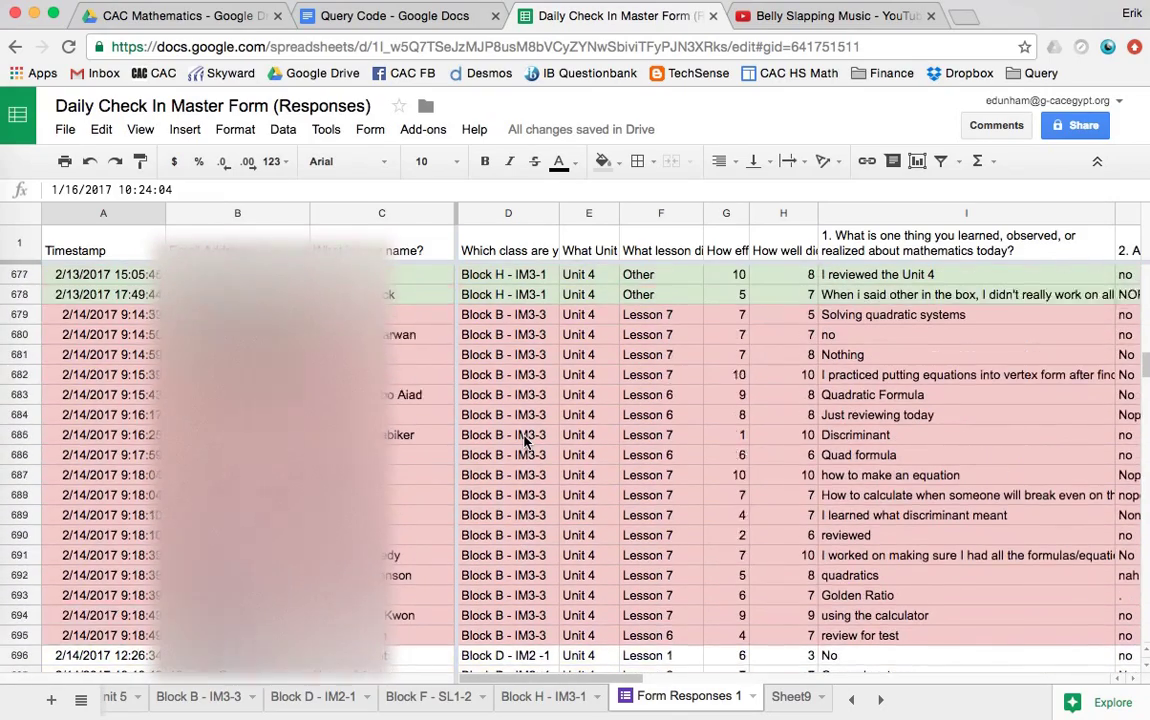
pyautogui.scroll(5, 524, 441)
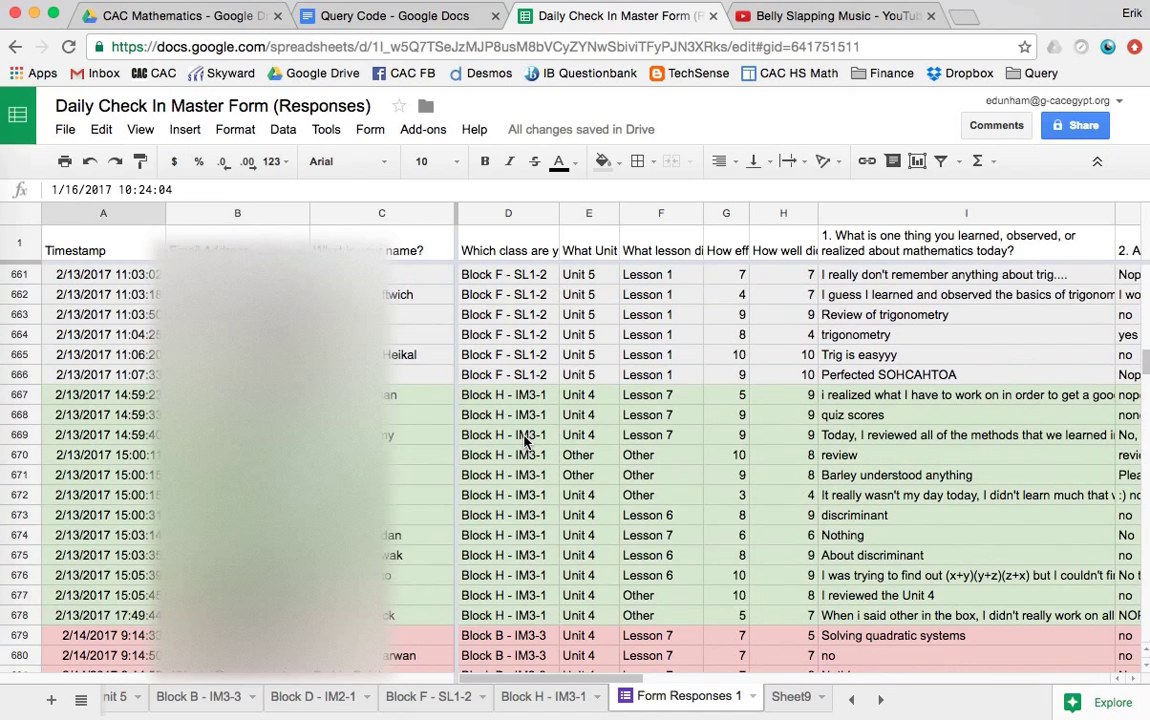
pyautogui.scroll(2, 524, 441)
pyautogui.scroll(8, 524, 441)
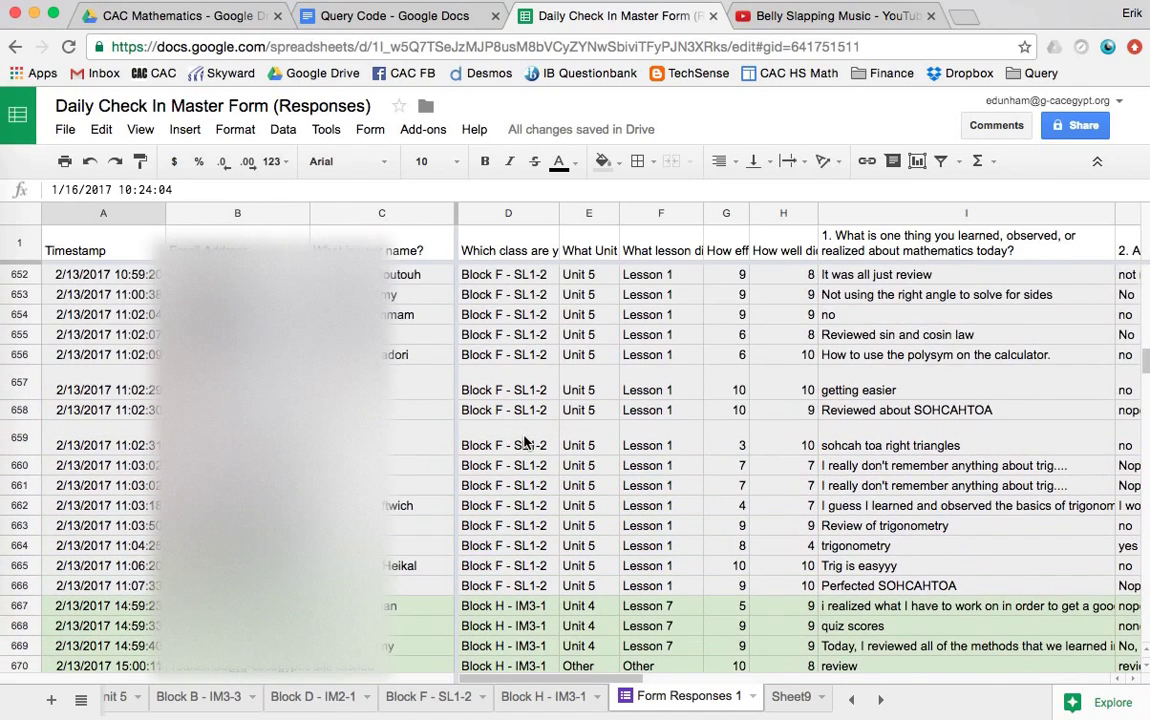
pyautogui.scroll(5, 524, 441)
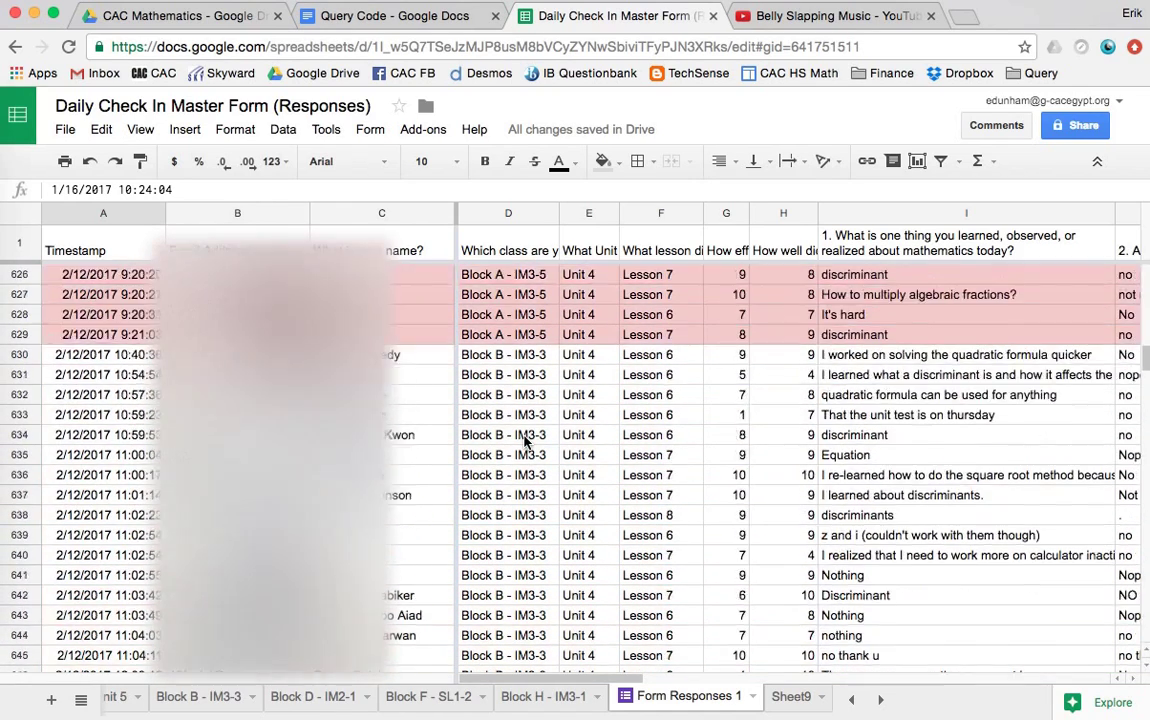
pyautogui.scroll(11, 524, 441)
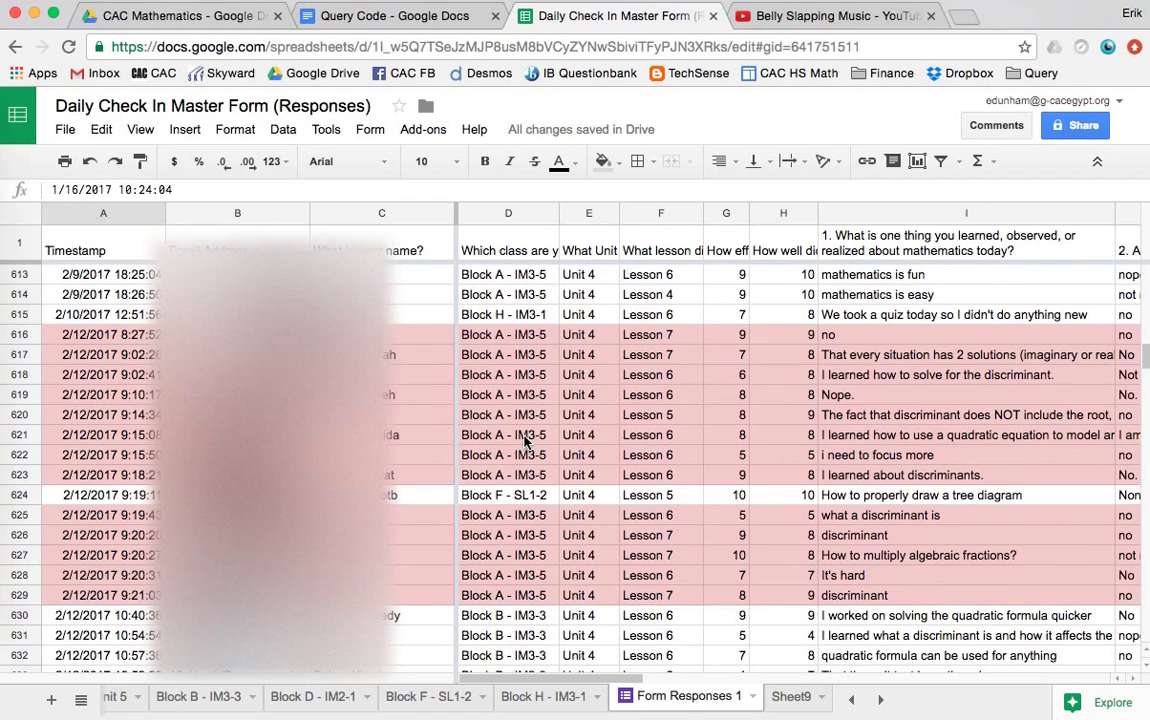
pyautogui.scroll(12, 524, 441)
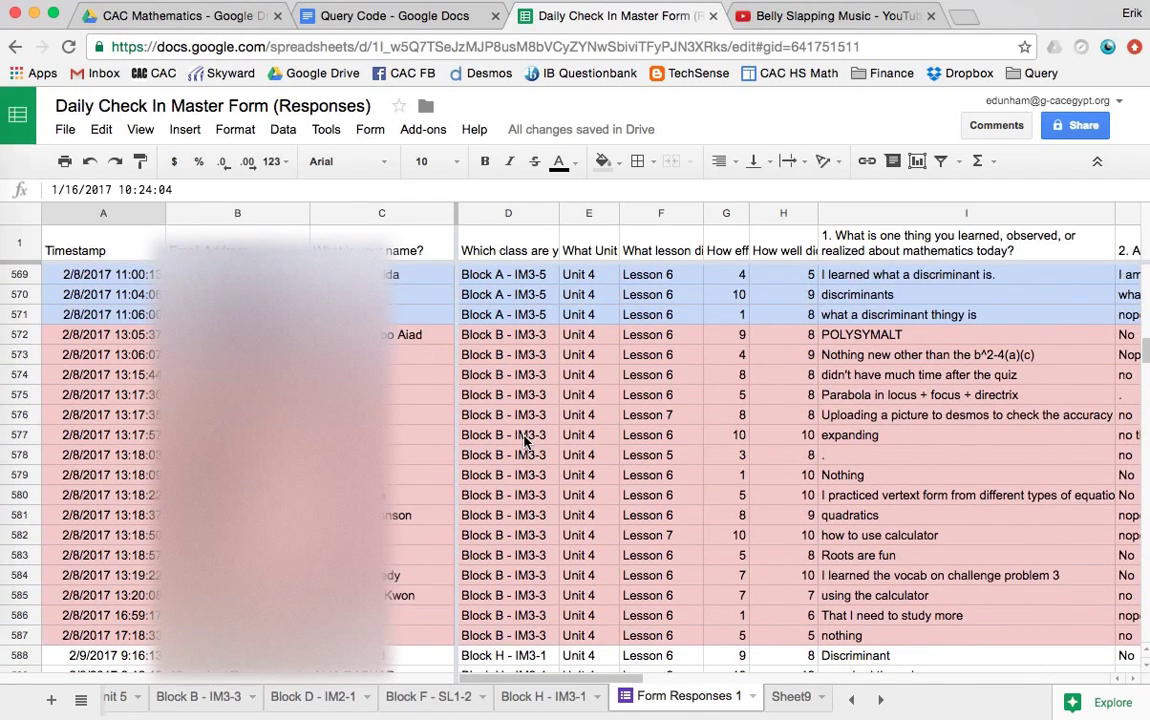
pyautogui.scroll(2, 524, 441)
pyautogui.scroll(-3, 524, 441)
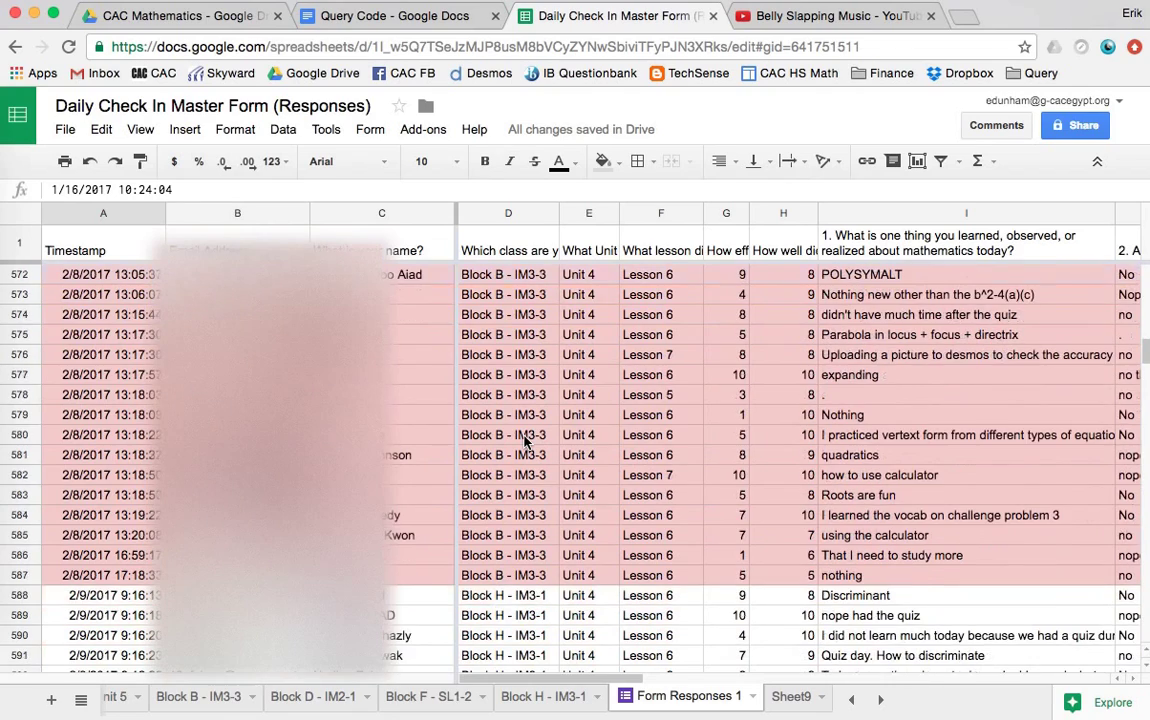
pyautogui.scroll(-5, 524, 441)
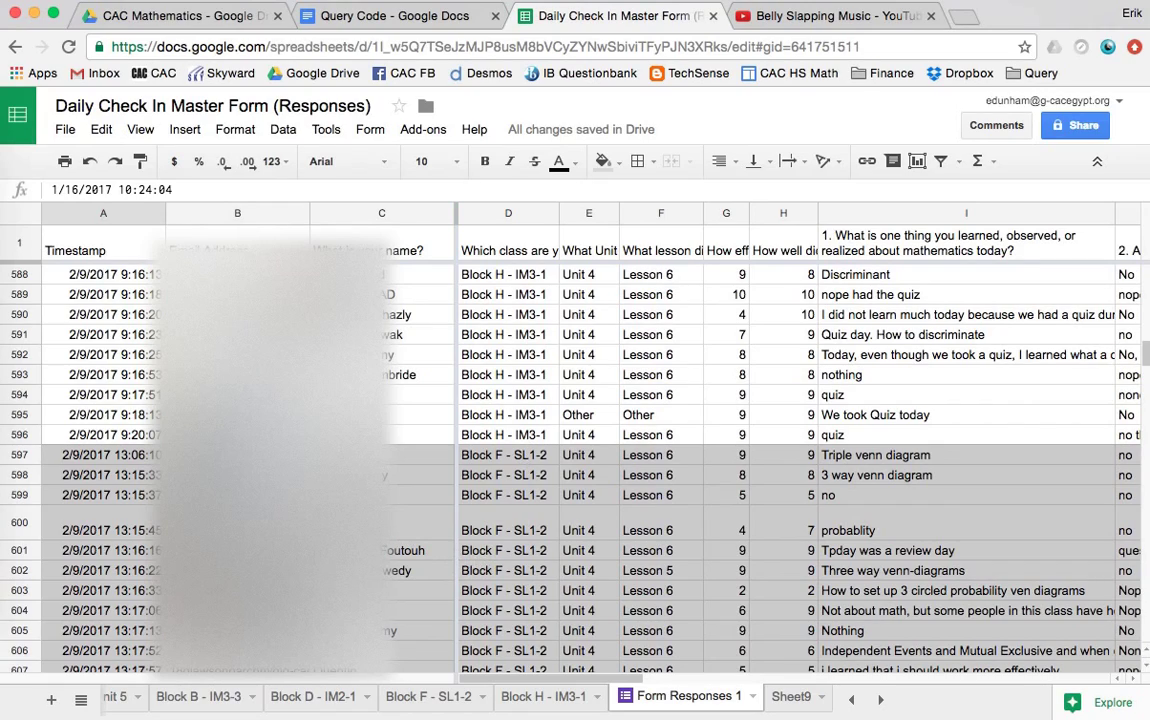
# Step: Pick Block H - IM3-1 from the all-sheets list and select its header row
pyautogui.click(80, 706)
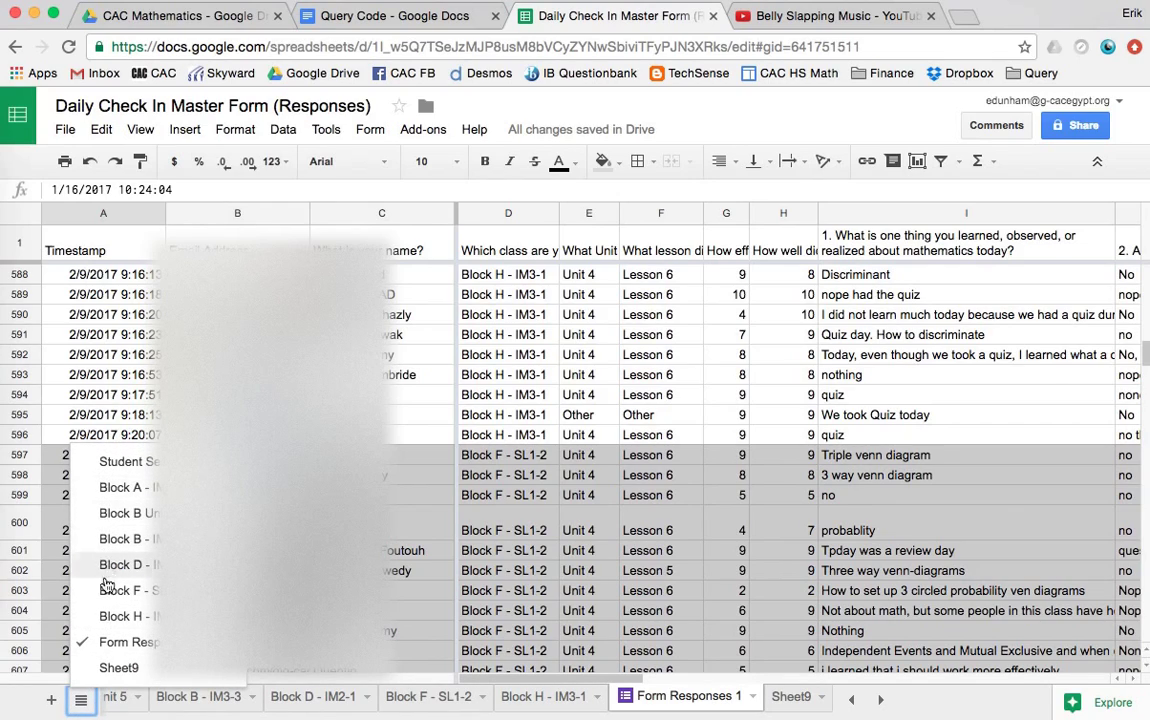
pyautogui.doubleClick(80, 704)
pyautogui.click(80, 704)
pyautogui.click(80, 706)
pyautogui.click(437, 704)
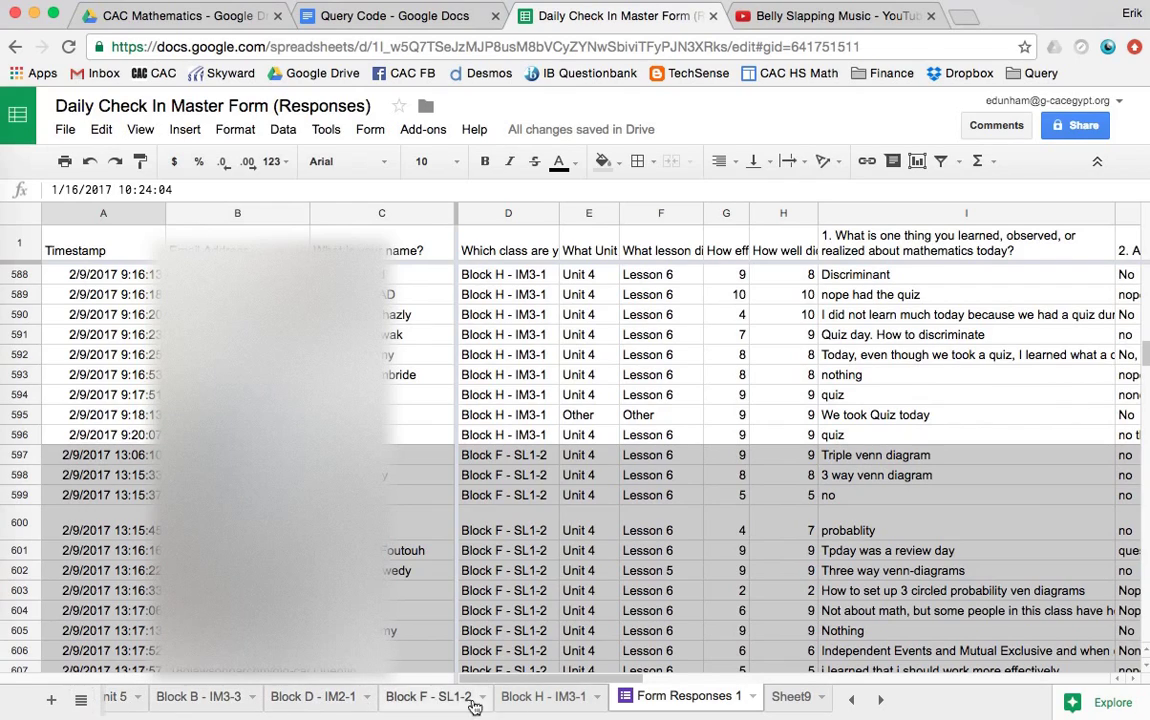
pyautogui.hscroll(-3, 437, 704)
pyautogui.hscroll(3, 480, 706)
pyautogui.hscroll(-3, 559, 712)
pyautogui.hscroll(3, 559, 712)
pyautogui.click(80, 704)
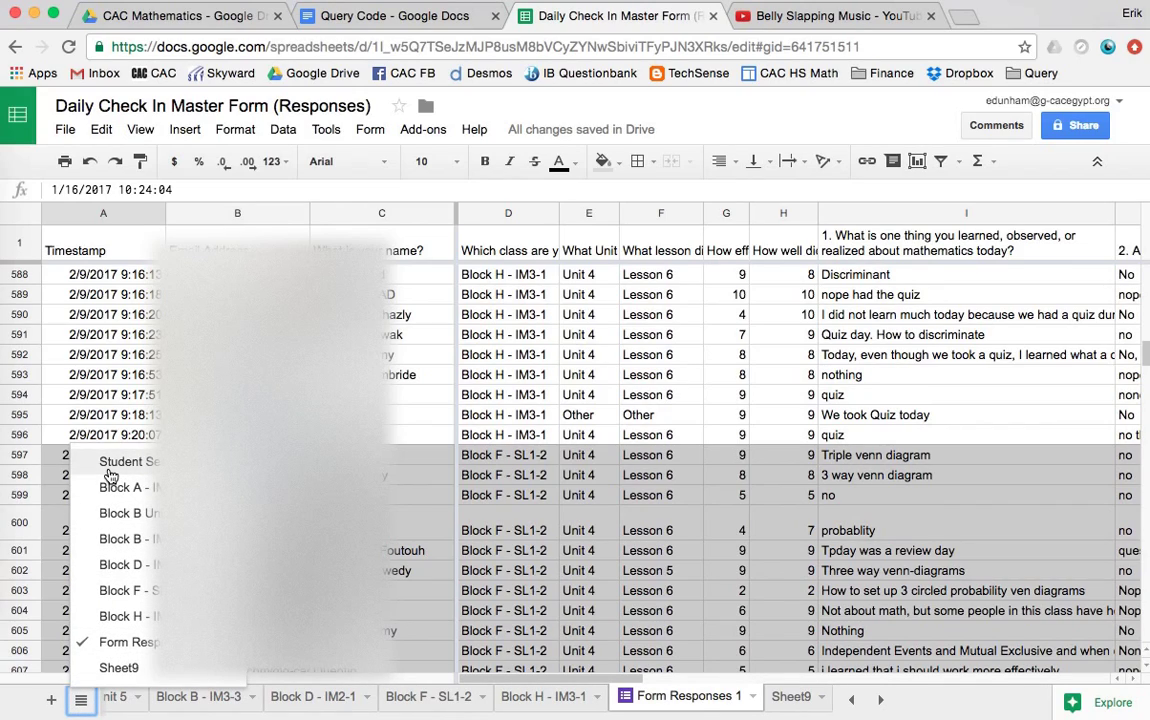
pyautogui.click(128, 617)
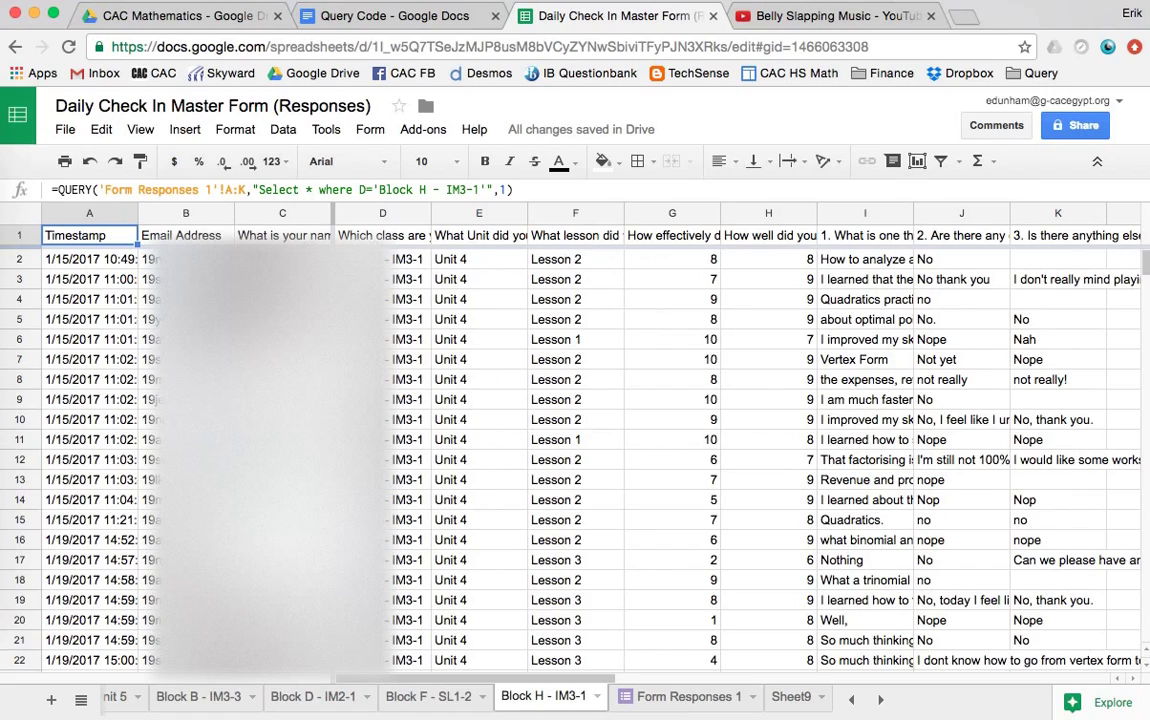
pyautogui.click(16, 236)
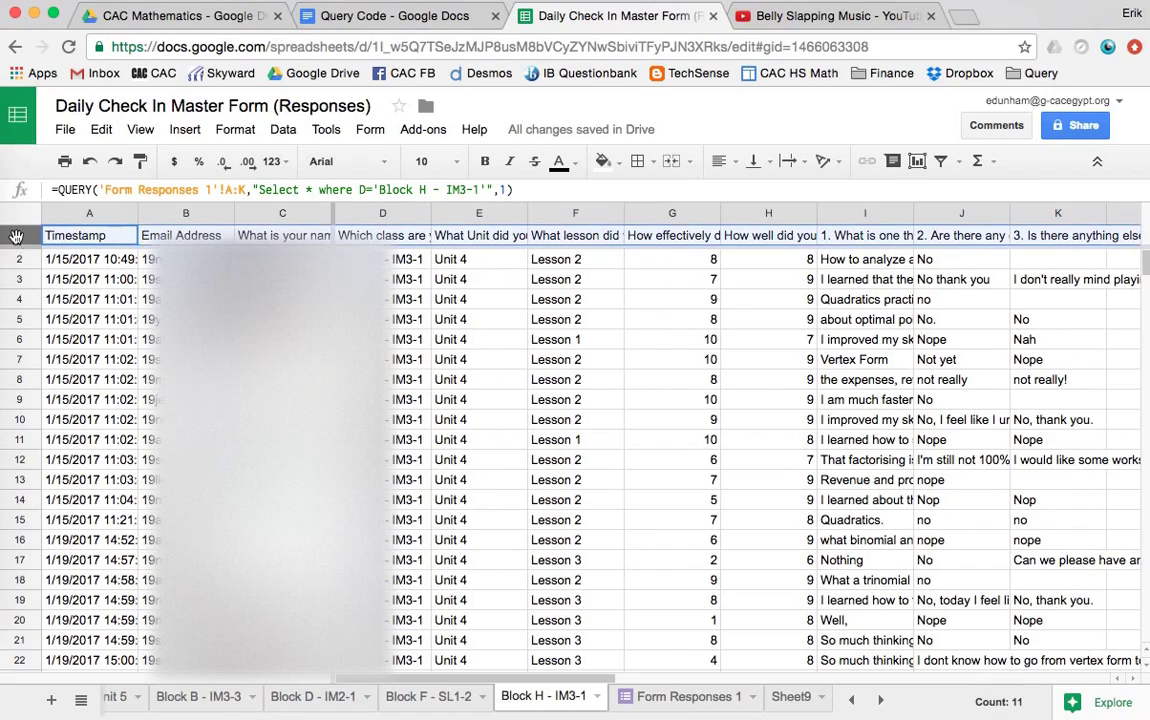
# Step: Wrap the header row text, undoing an accidental move of column I
pyautogui.click(792, 163)
pyautogui.click(818, 191)
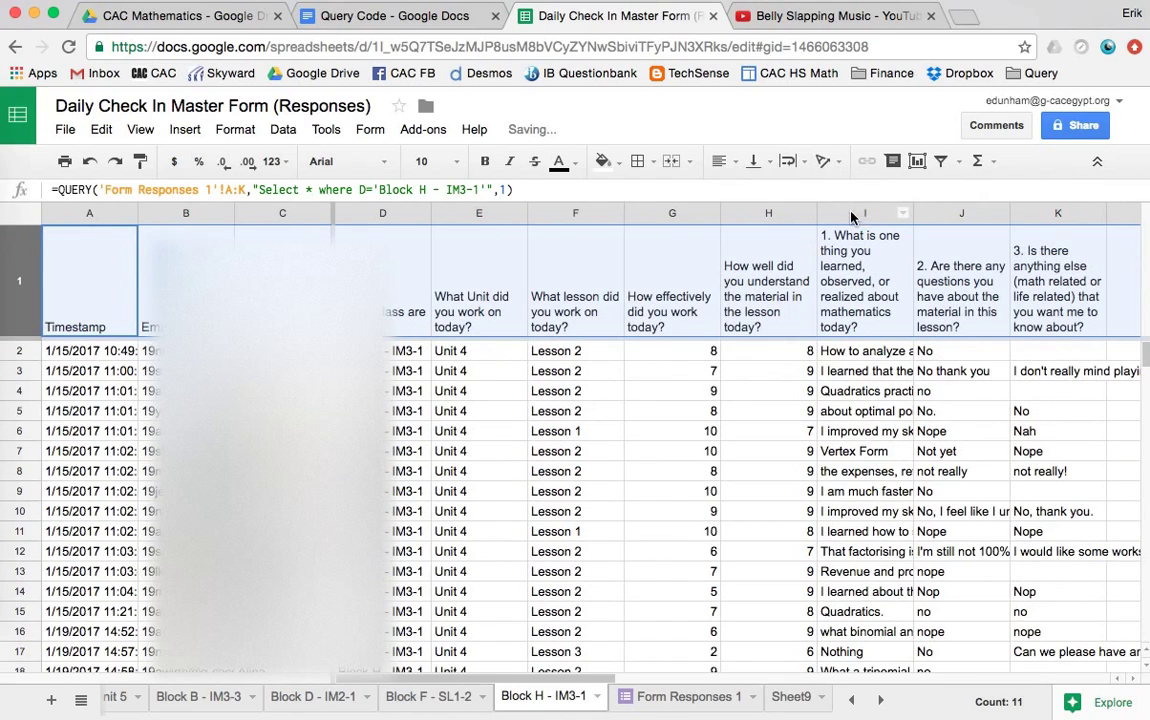
pyautogui.click(851, 217)
pyautogui.moveTo(851, 217); pyautogui.dragTo(1027, 213)
pyautogui.hotkey('ctrl', 'z')
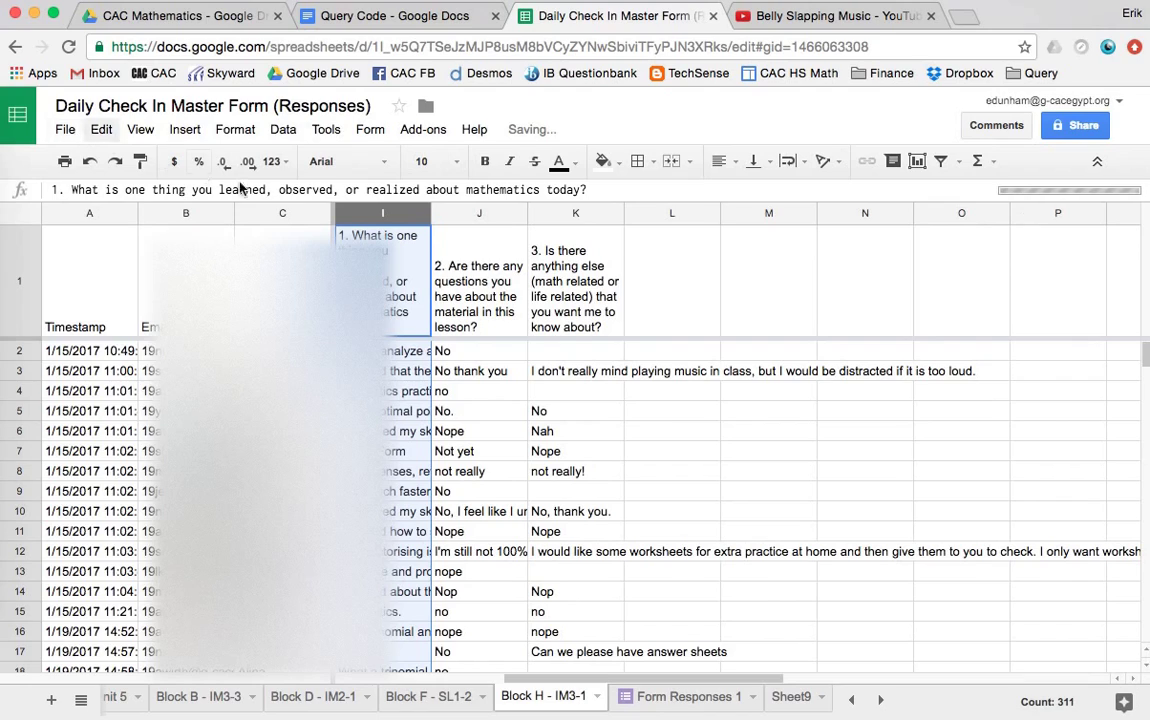
pyautogui.hotkey('ctrl', 'z')
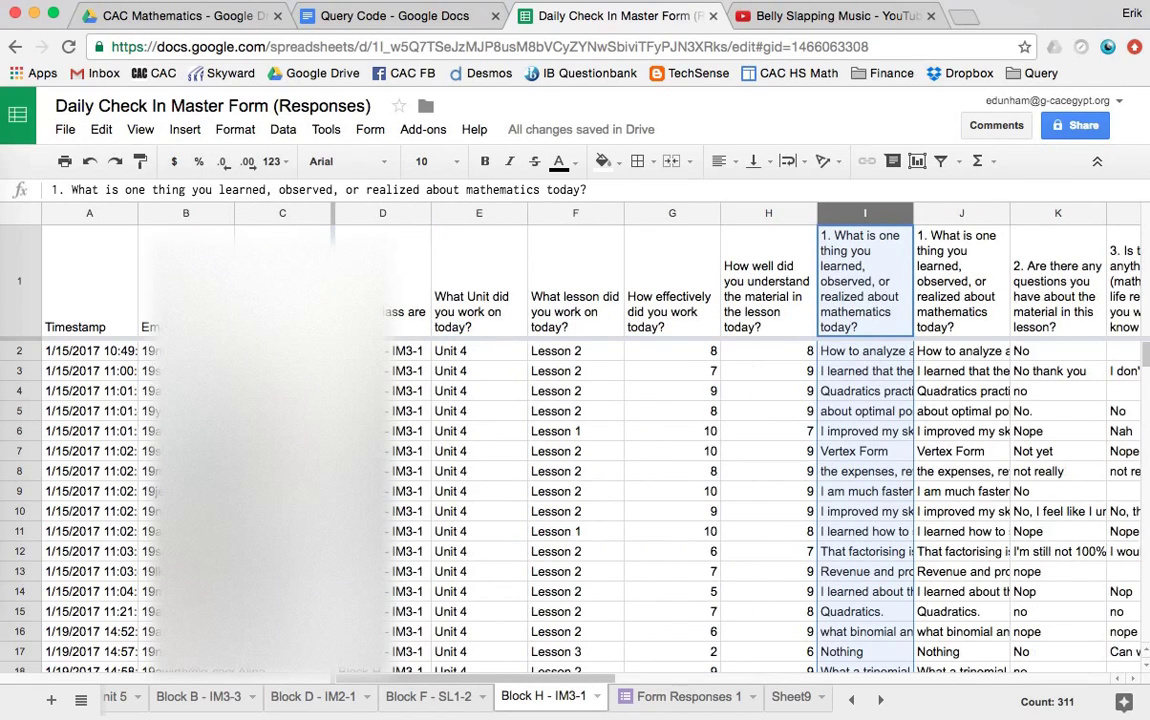
pyautogui.hotkey('ctrl', 'z')
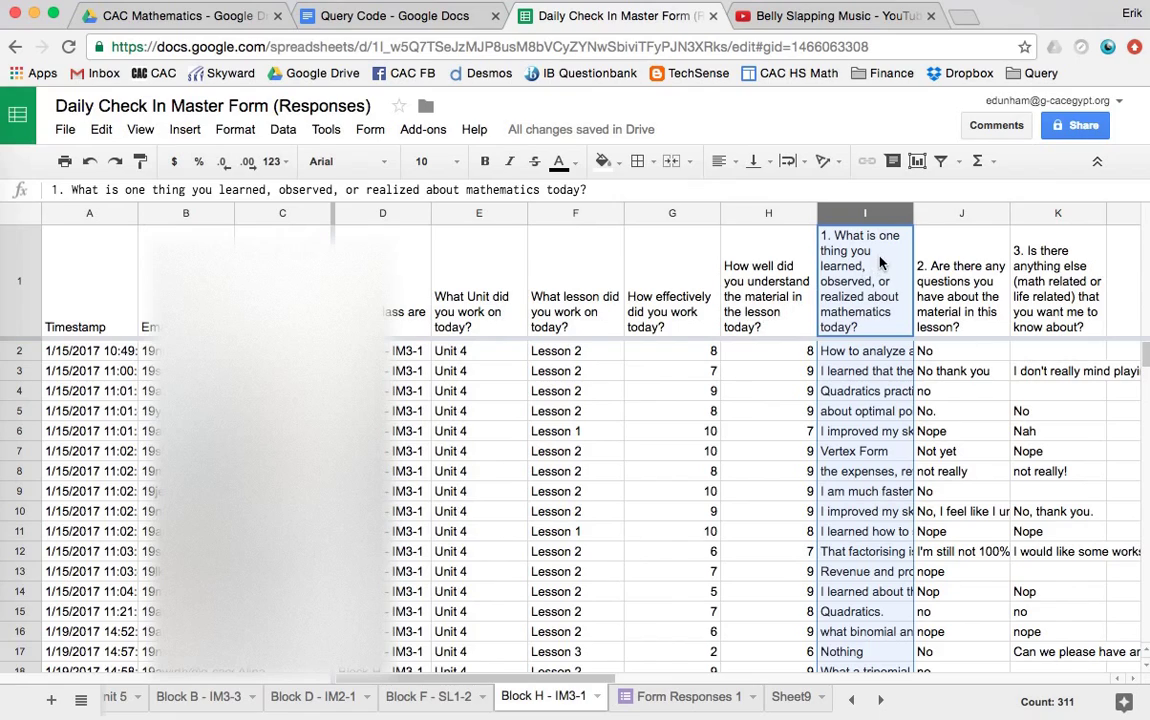
# Step: Wrap the text in answer columns I through K
pyautogui.moveTo(1029, 214); pyautogui.dragTo(885, 215)
pyautogui.click(787, 161)
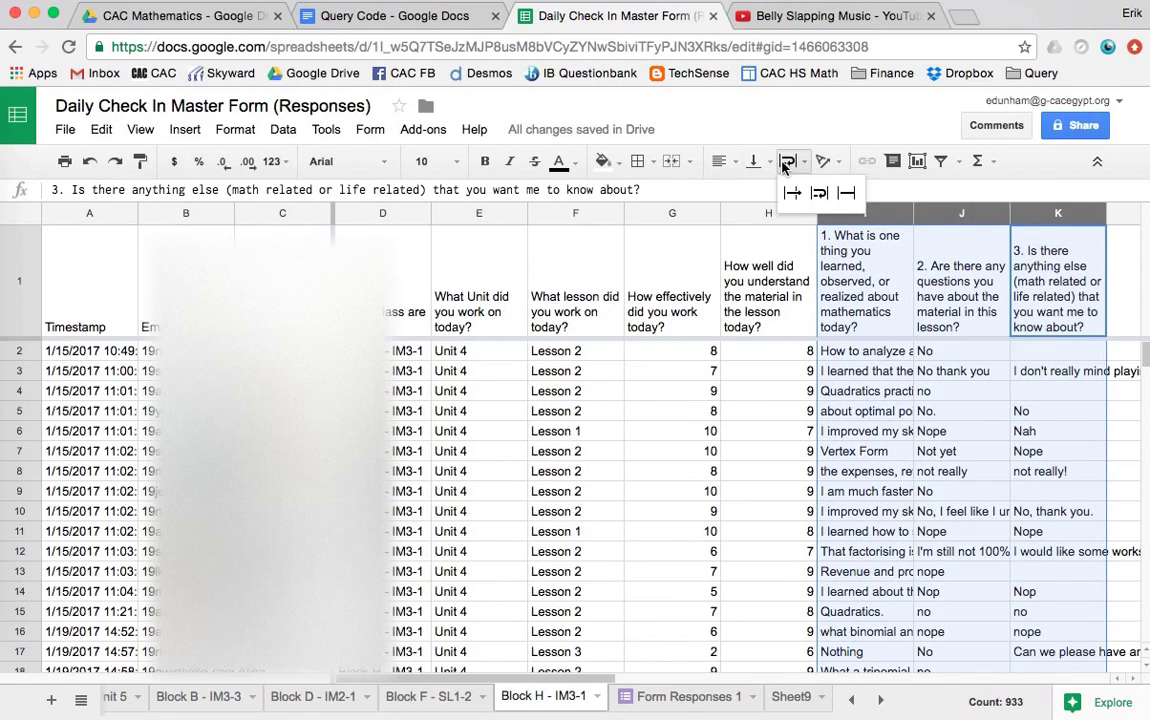
pyautogui.click(820, 195)
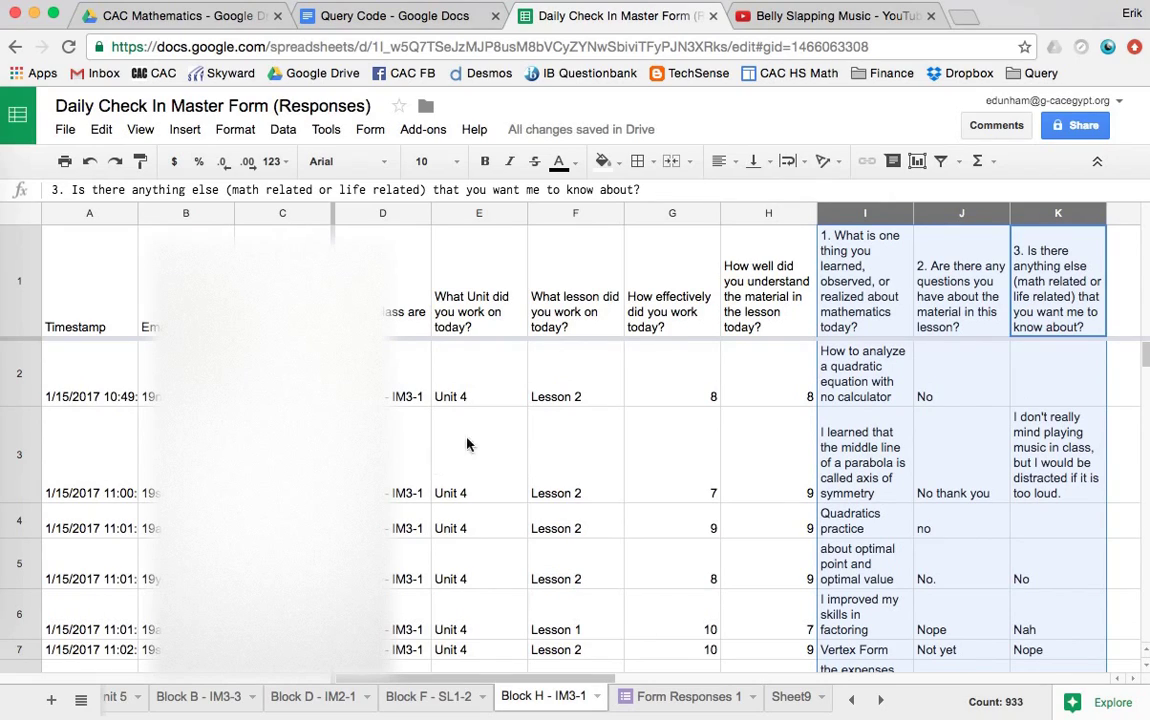
pyautogui.click(760, 432)
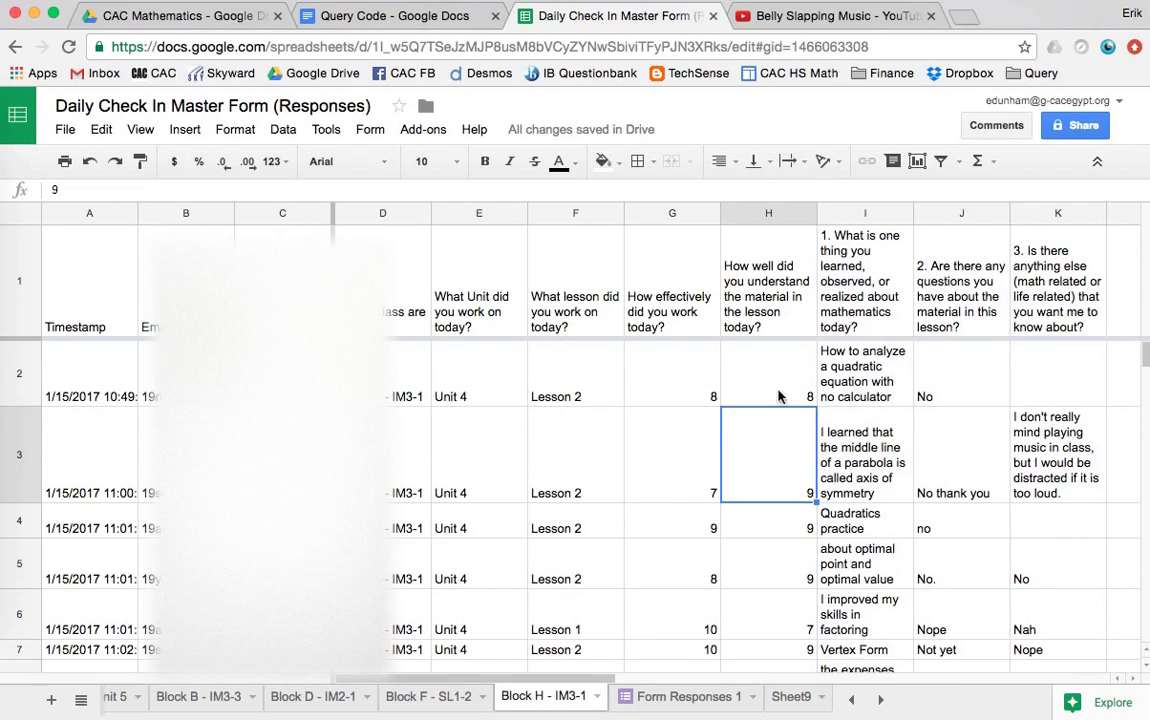
# Step: Widen column I so its answers fit
pyautogui.scroll(-15, 575, 500)
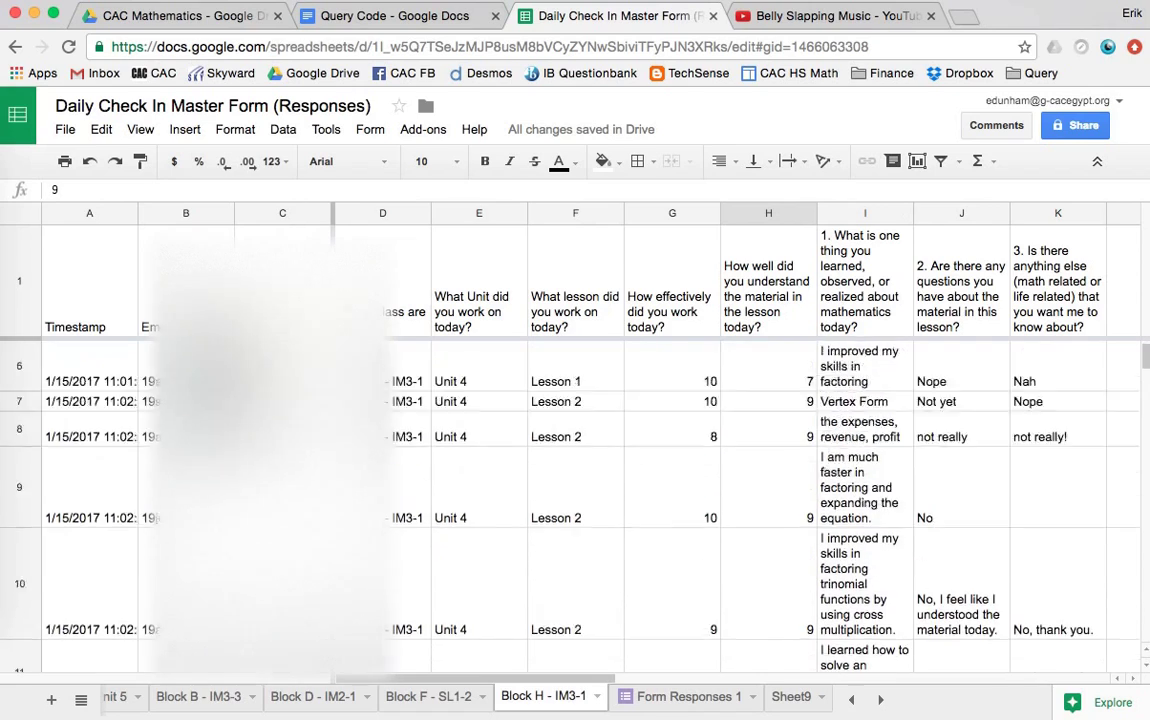
pyautogui.scroll(15, 575, 500)
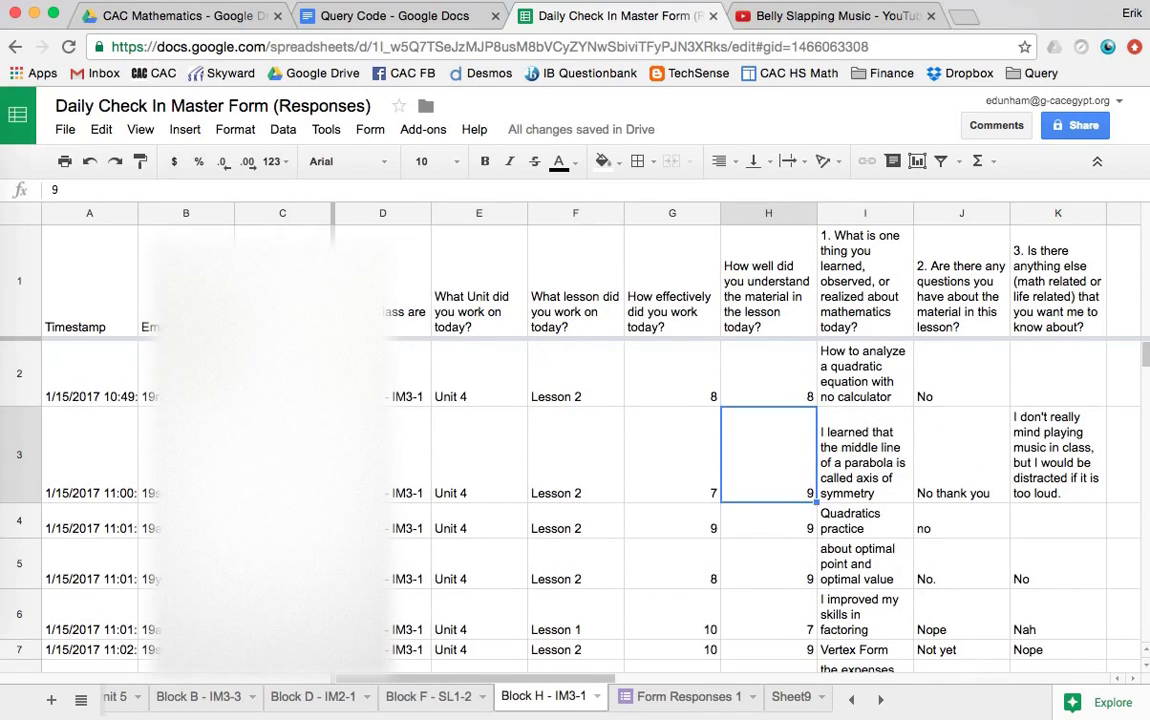
pyautogui.scroll(-5, 762, 400)
pyautogui.scroll(5, 762, 400)
pyautogui.moveTo(913, 213); pyautogui.dragTo(955, 210)
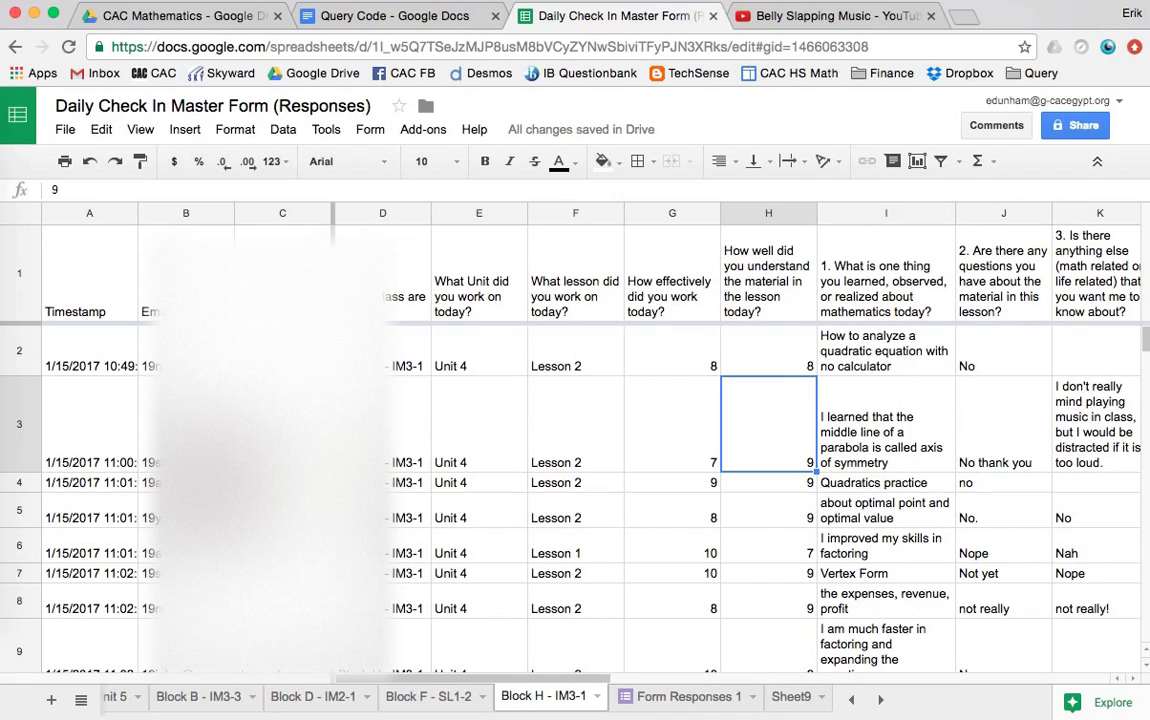
pyautogui.scroll(-1, 590, 500)
pyautogui.scroll(1, 590, 500)
pyautogui.click(662, 696)
pyautogui.scroll(20, 483, 513)
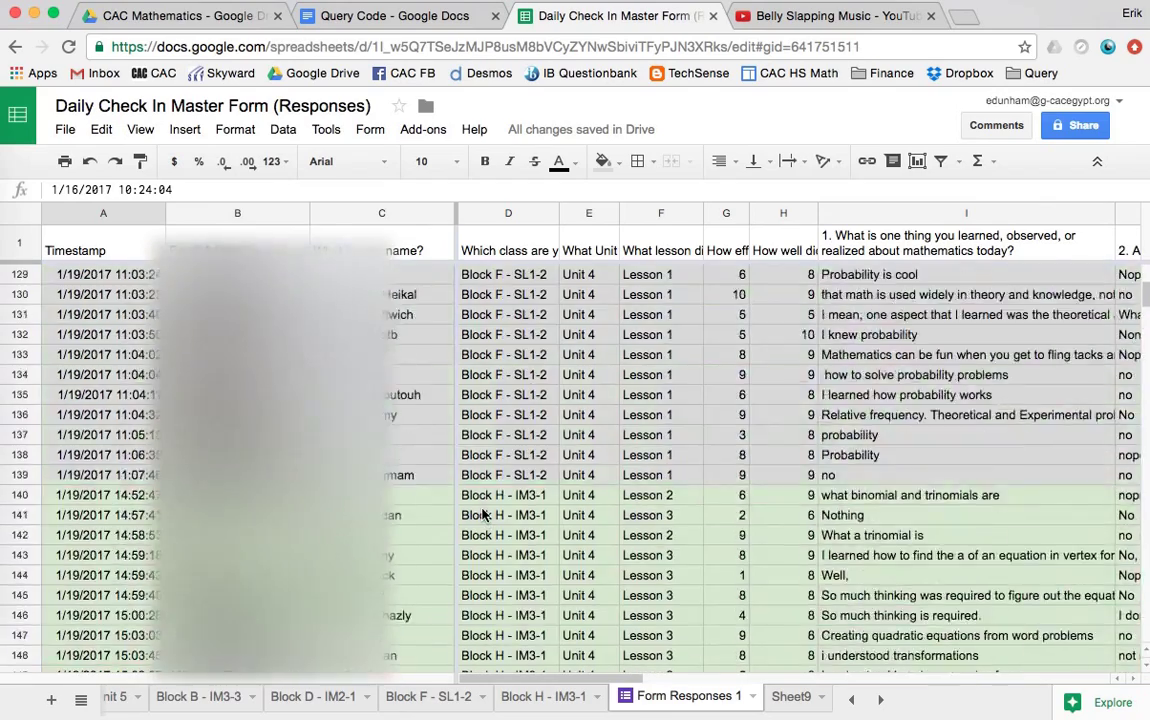
pyautogui.scroll(20, 483, 513)
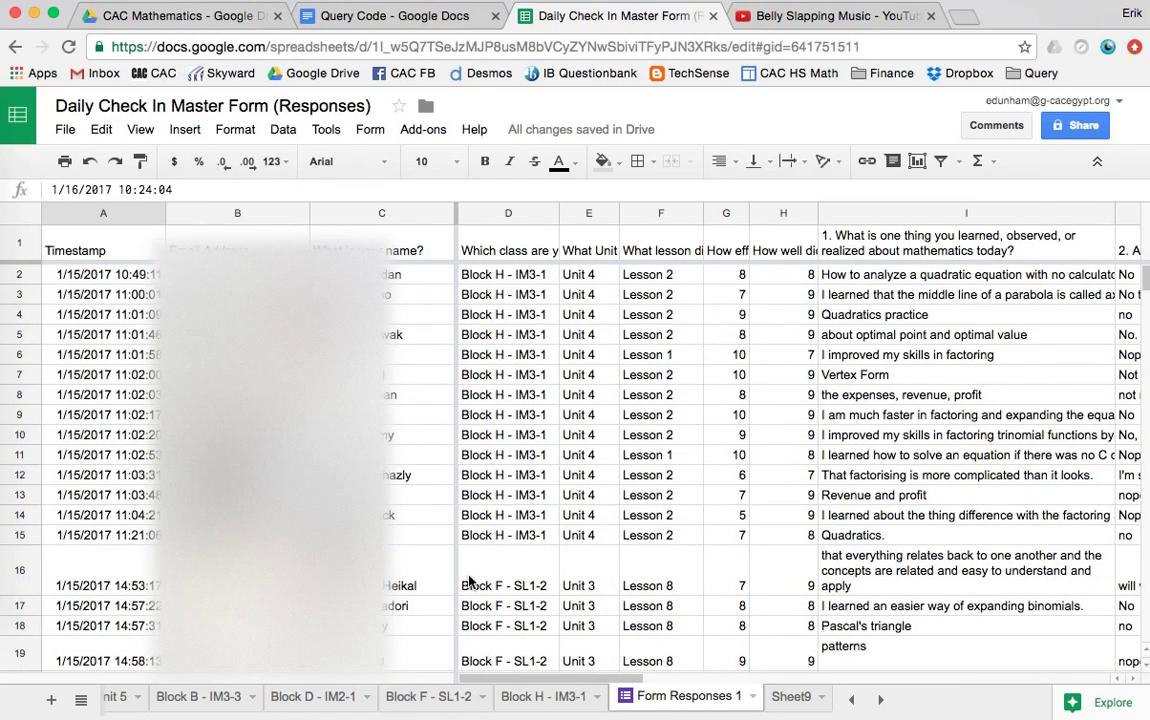
pyautogui.click(521, 694)
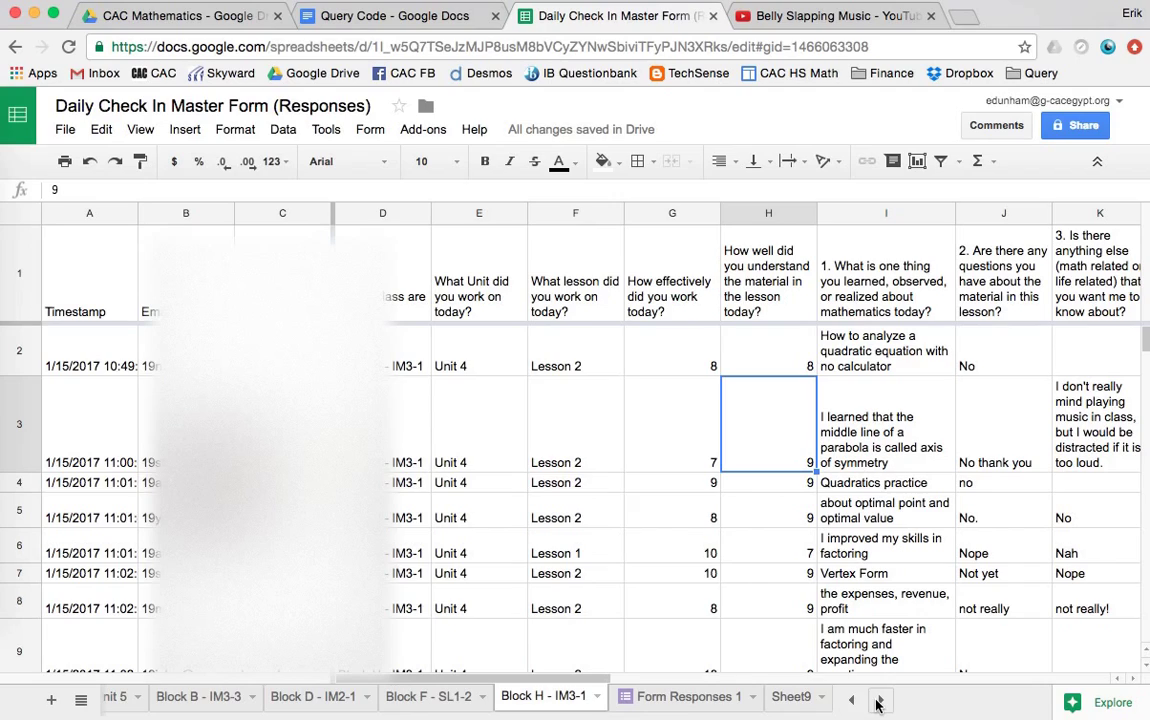
pyautogui.click(790, 698)
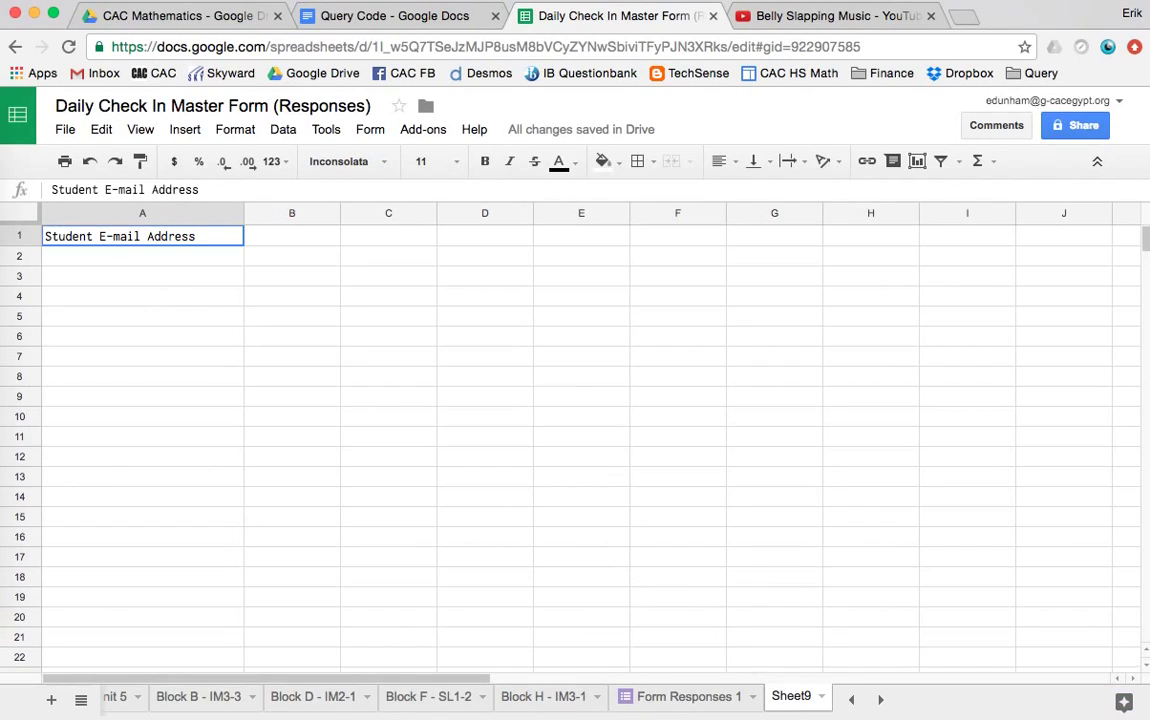
# Step: Clear Sheet9's A1 heading and narrow column A
pyautogui.press('Delete')
pyautogui.click(126, 275)
pyautogui.moveTo(242, 217); pyautogui.dragTo(160, 216)
# Step: Rename Sheet9 to 'Block H'
pyautogui.click(821, 699)
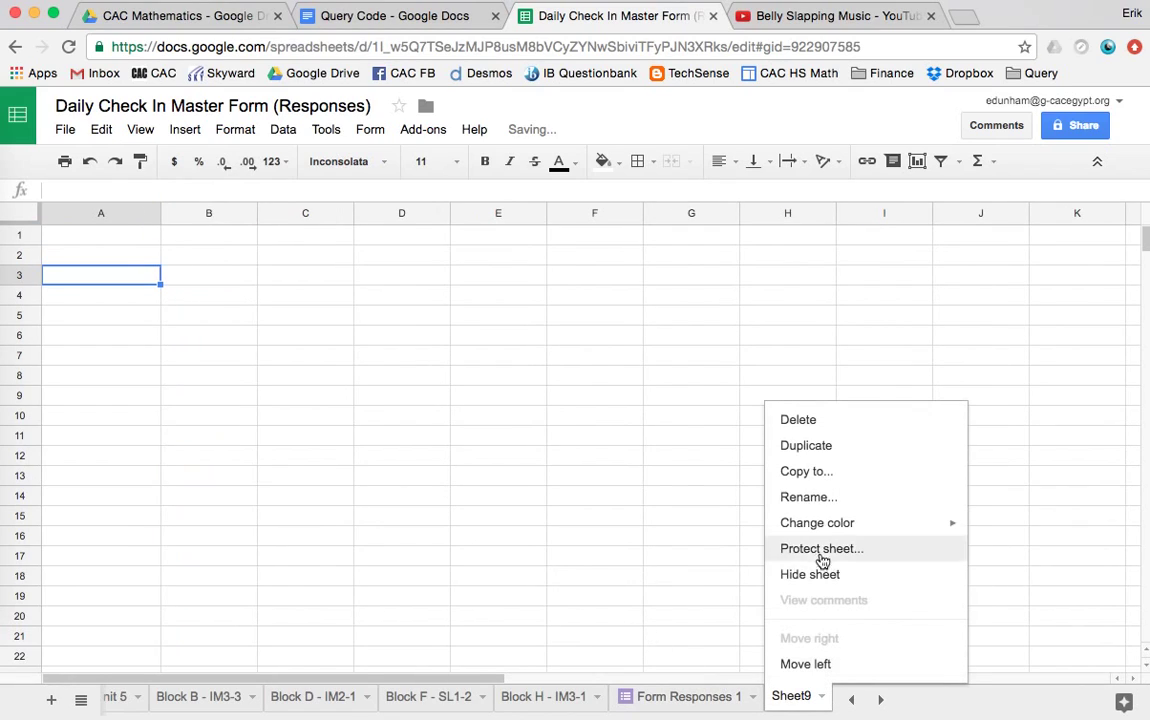
pyautogui.click(808, 497)
pyautogui.write('Block ')
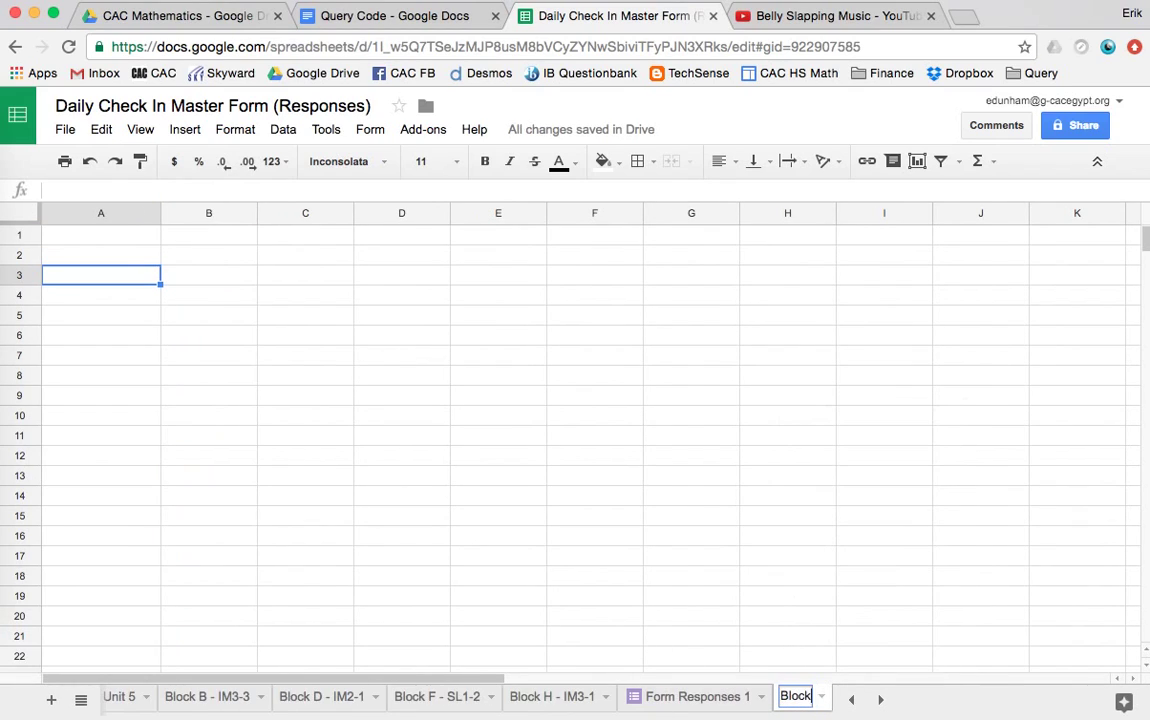
pyautogui.write('H')
pyautogui.press('Return')
pyautogui.click(81, 699)
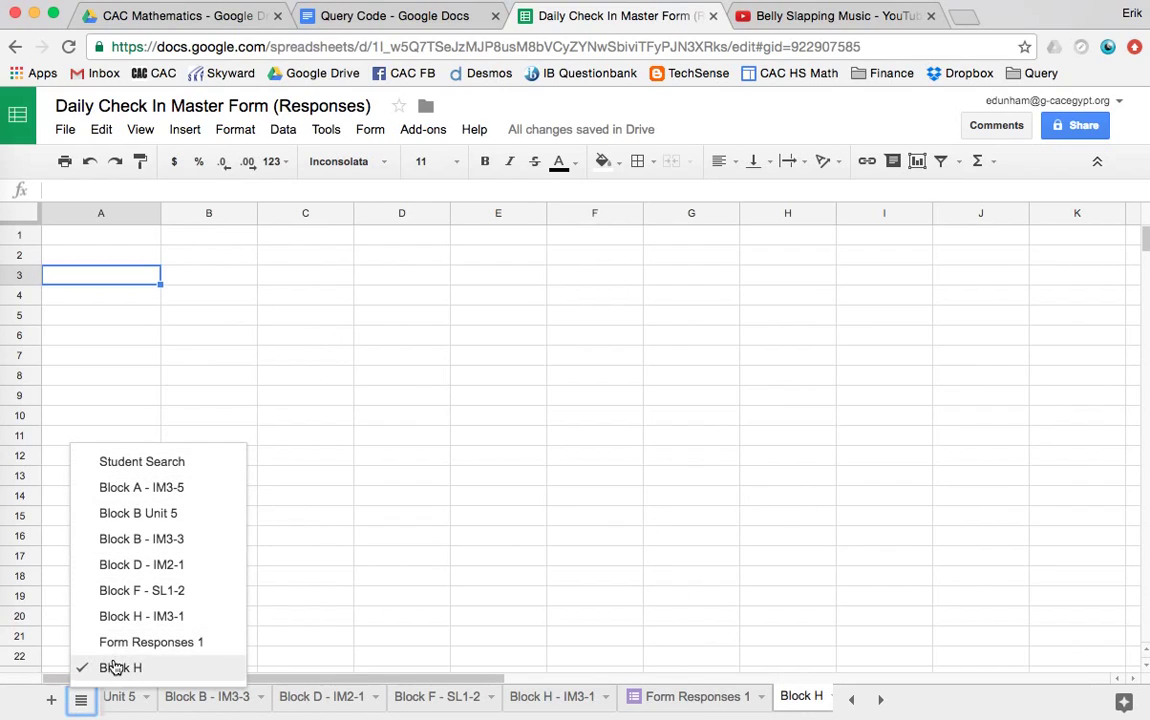
pyautogui.click(112, 666)
# Step: Test-enter 'Goo bert' in A1, delete it, and start a formula with '='
pyautogui.click(88, 238)
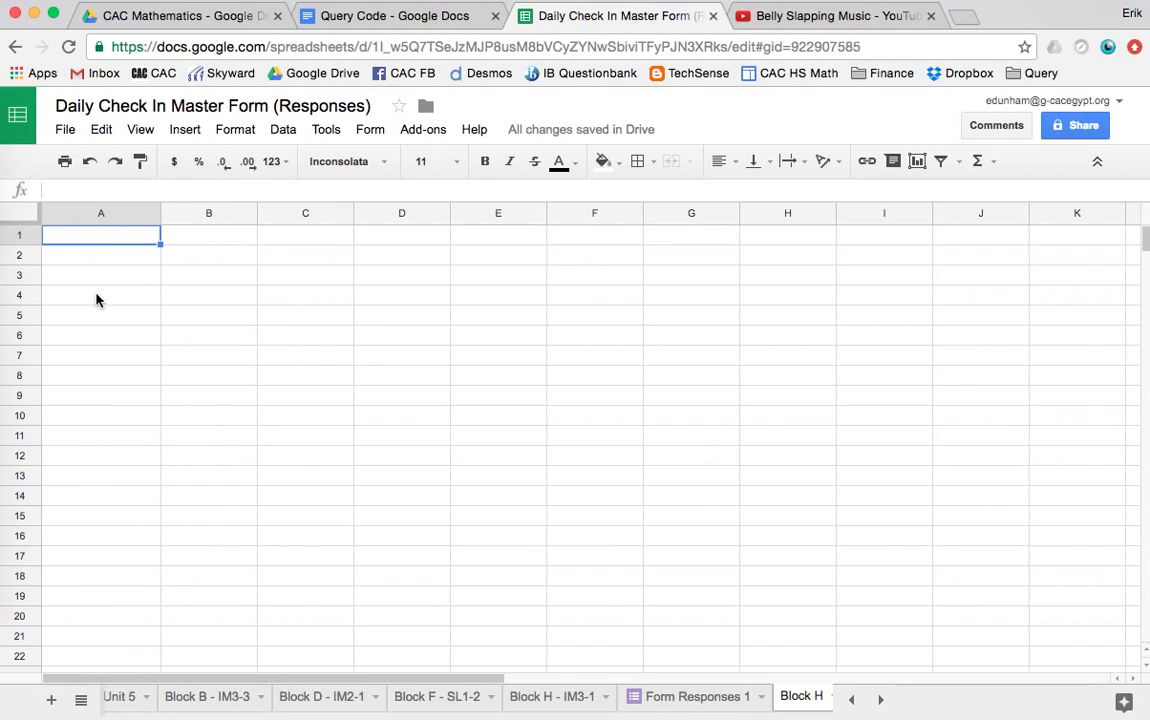
pyautogui.click(80, 192)
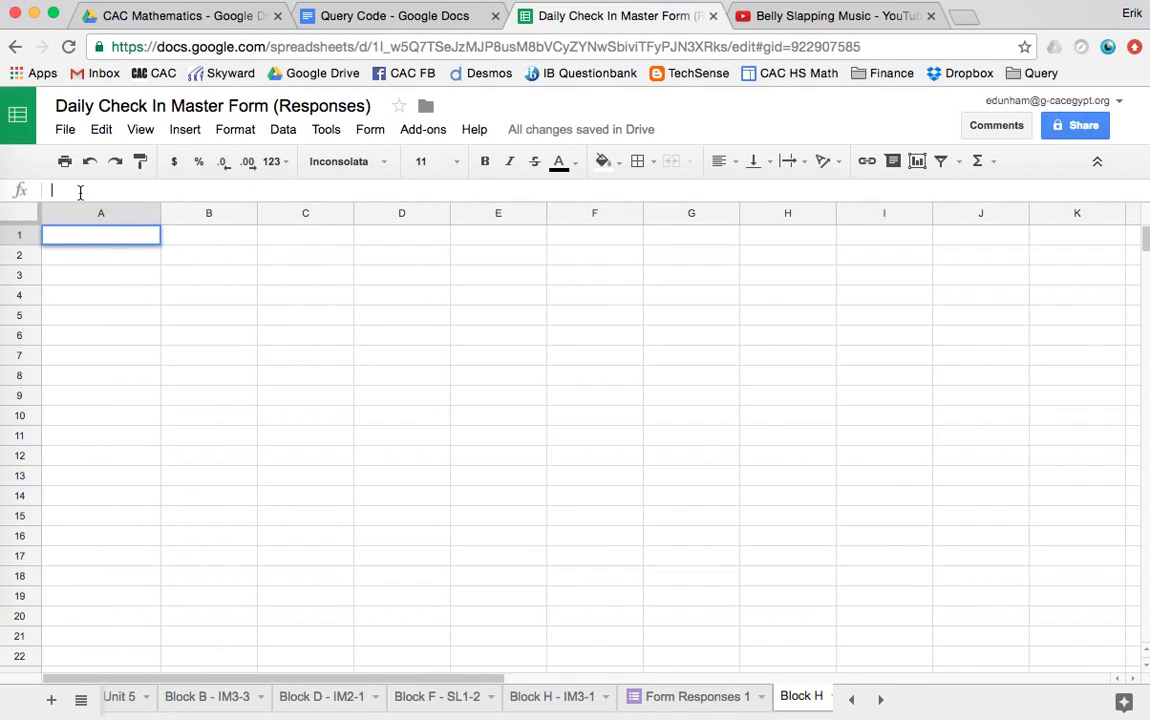
pyautogui.write('Goo bert')
pyautogui.press('Return')
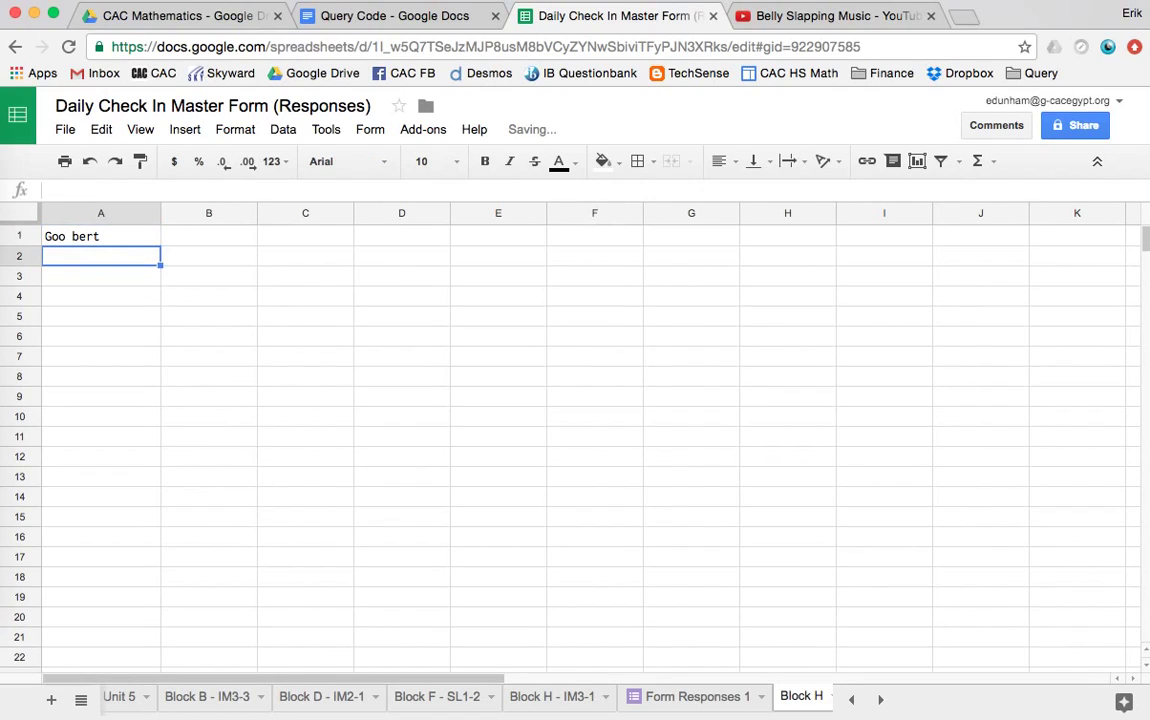
pyautogui.click(75, 236)
pyautogui.press('Delete')
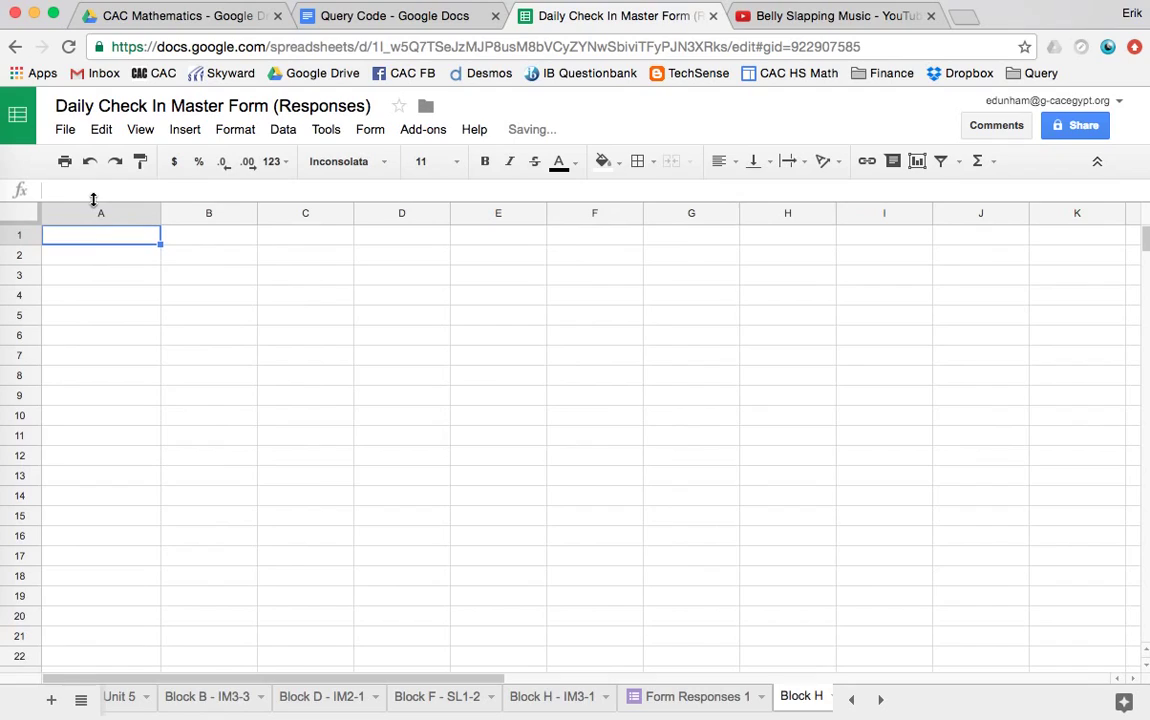
pyautogui.write('=')
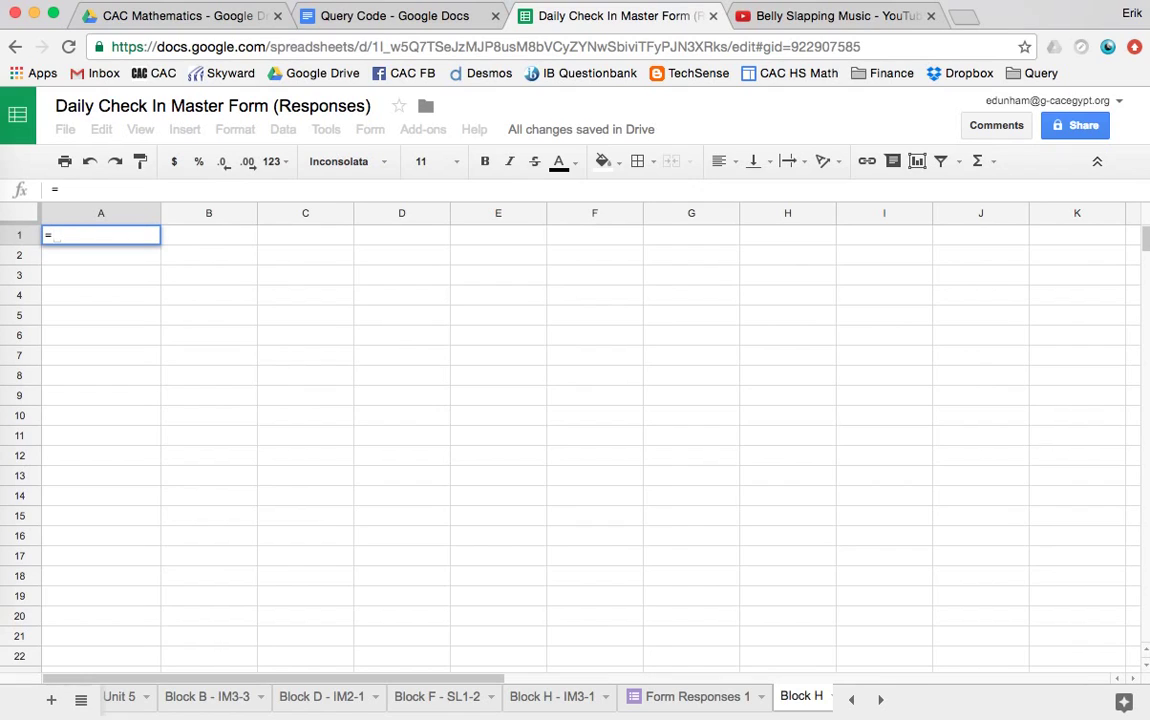
pyautogui.write('COuntif')
pyautogui.press('BackSpace')
pyautogui.press('BackSpace')
pyautogui.press('BackSpace')
pyautogui.press('BackSpace')
pyautogui.press('BackSpace')
pyautogui.press('BackSpace')
pyautogui.write('ount')
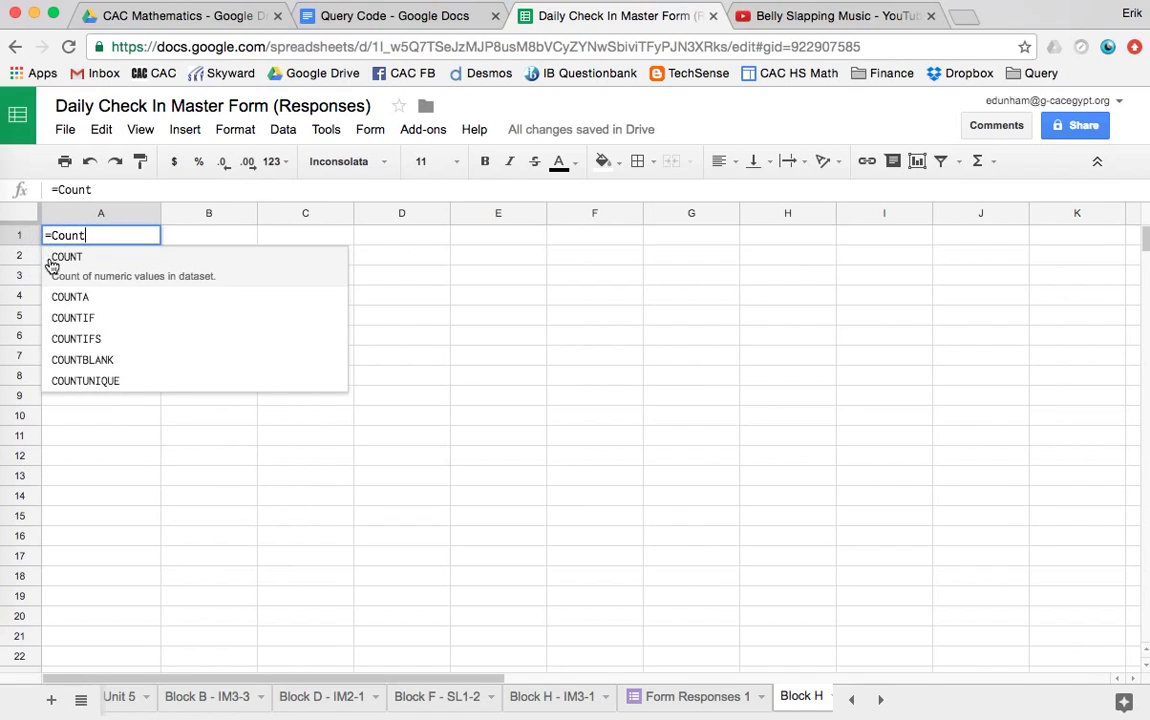
pyautogui.click(65, 320)
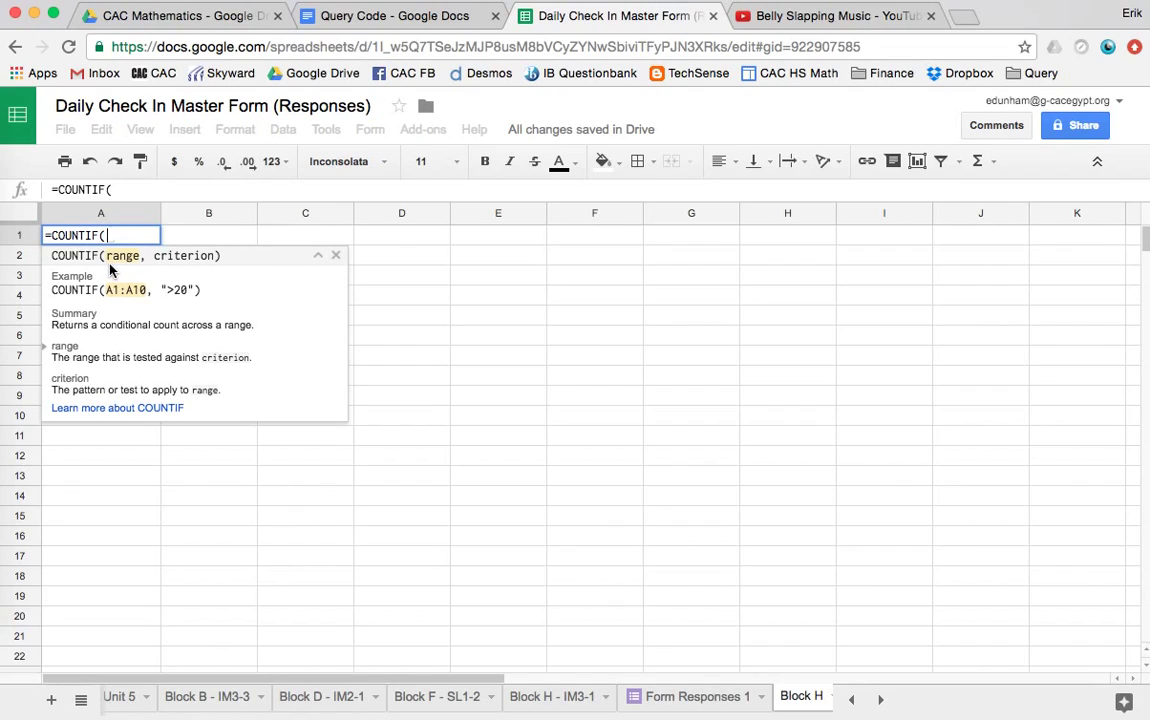
pyautogui.press('BackSpace')
pyautogui.press('BackSpace')
pyautogui.press('BackSpace')
pyautogui.press('BackSpace')
pyautogui.press('BackSpace')
pyautogui.press('BackSpace')
pyautogui.press('BackSpace')
pyautogui.press('BackSpace')
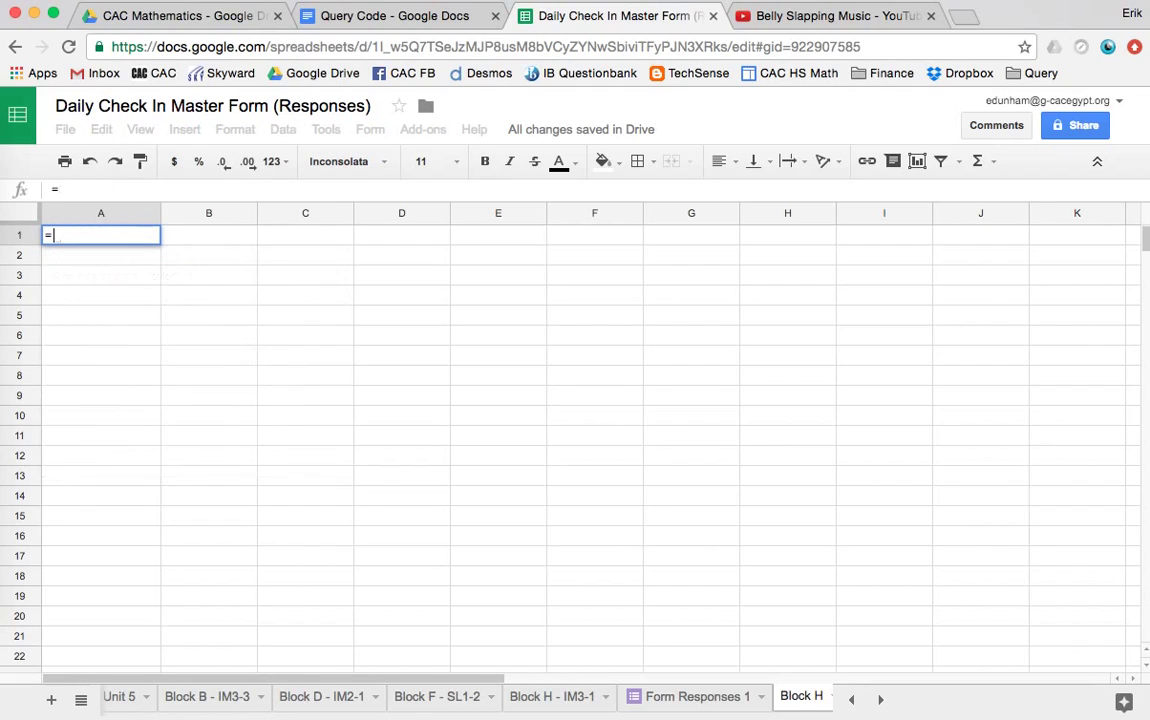
pyautogui.write('QUERY')
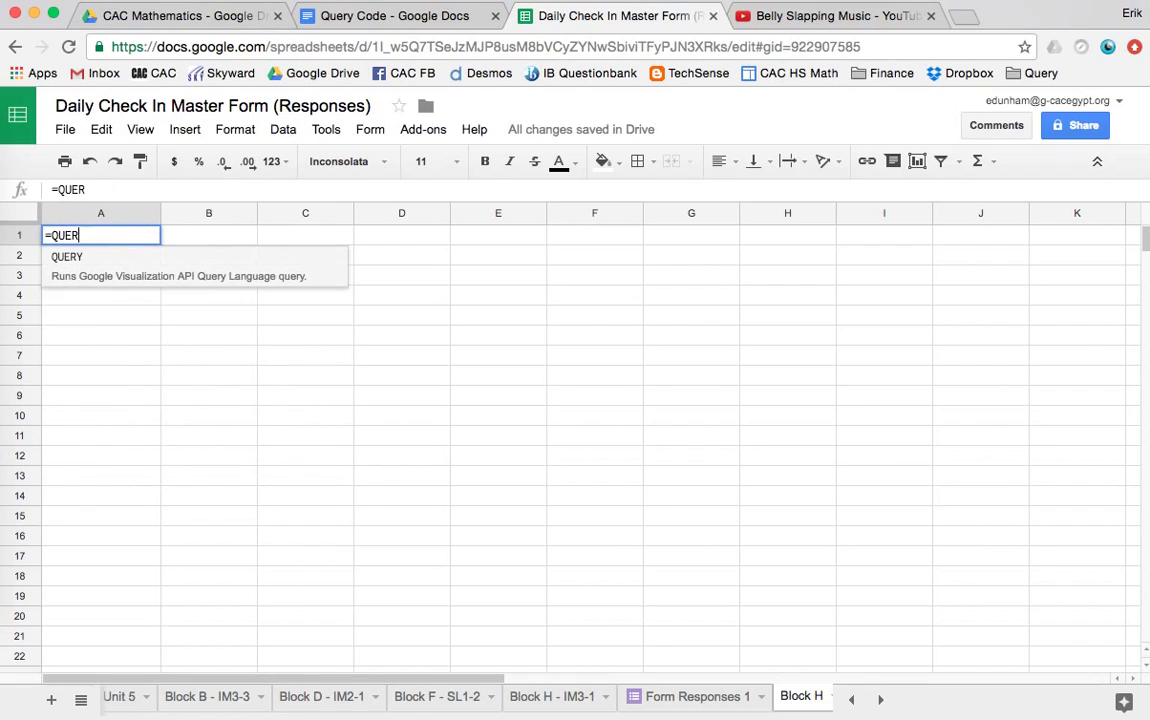
pyautogui.click(102, 189)
pyautogui.write('(')
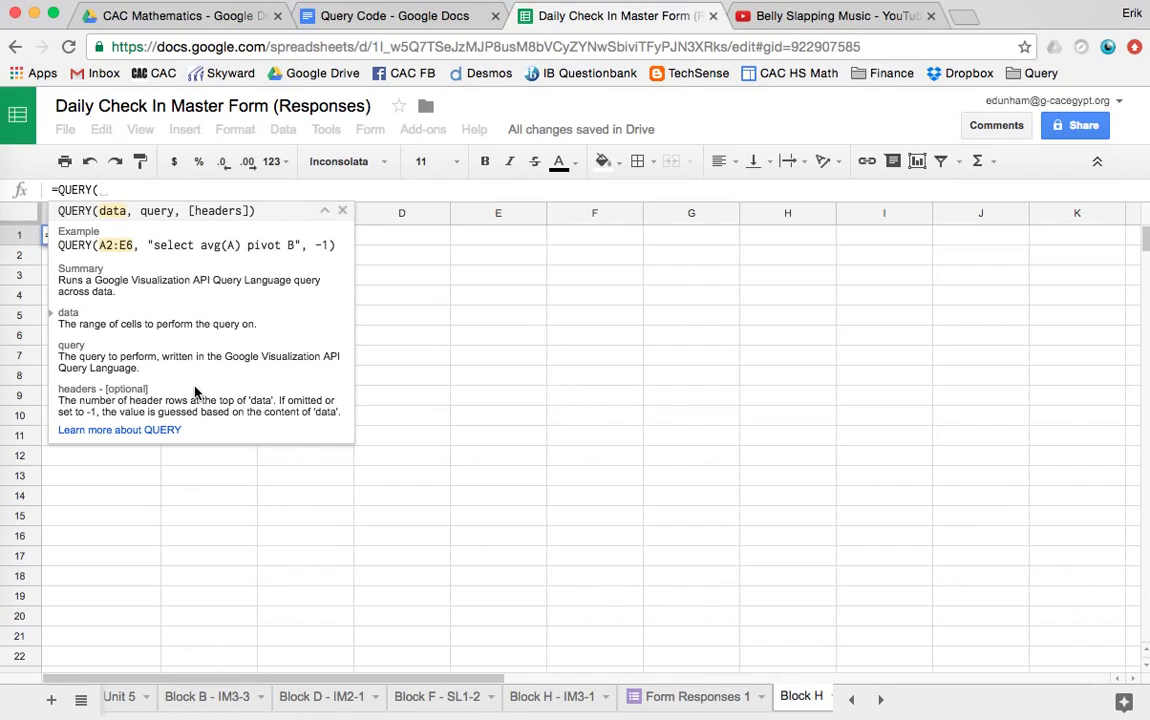
pyautogui.click(105, 191)
pyautogui.click(681, 697)
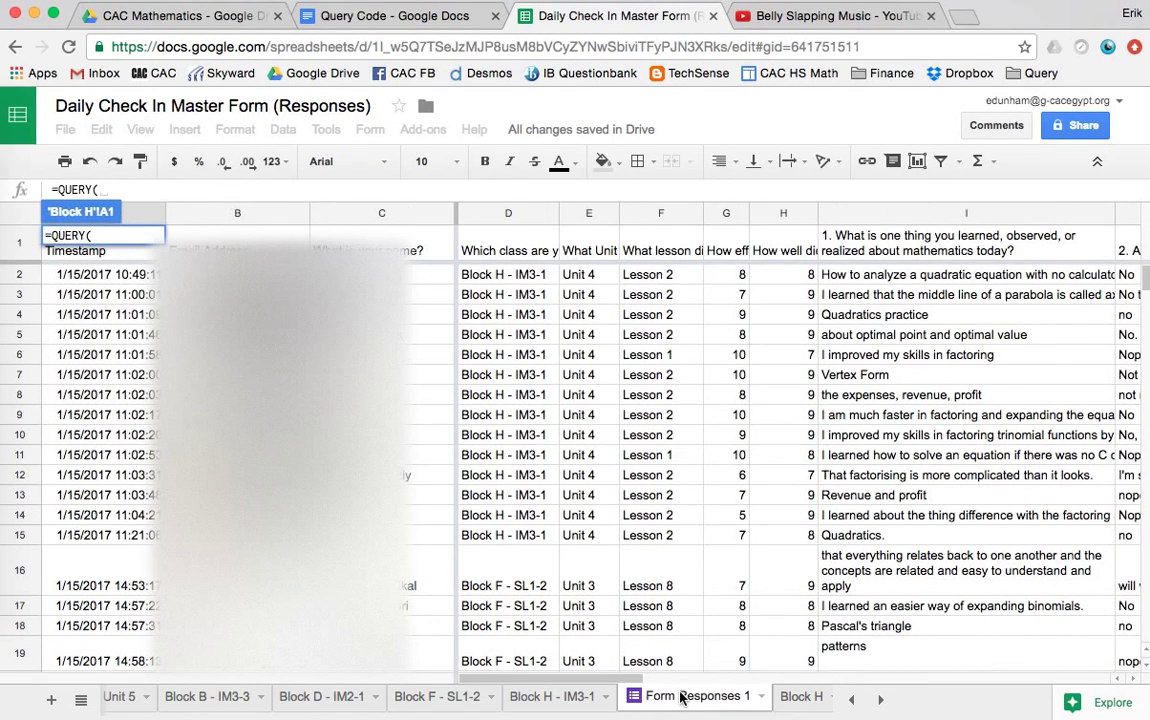
pyautogui.click(798, 697)
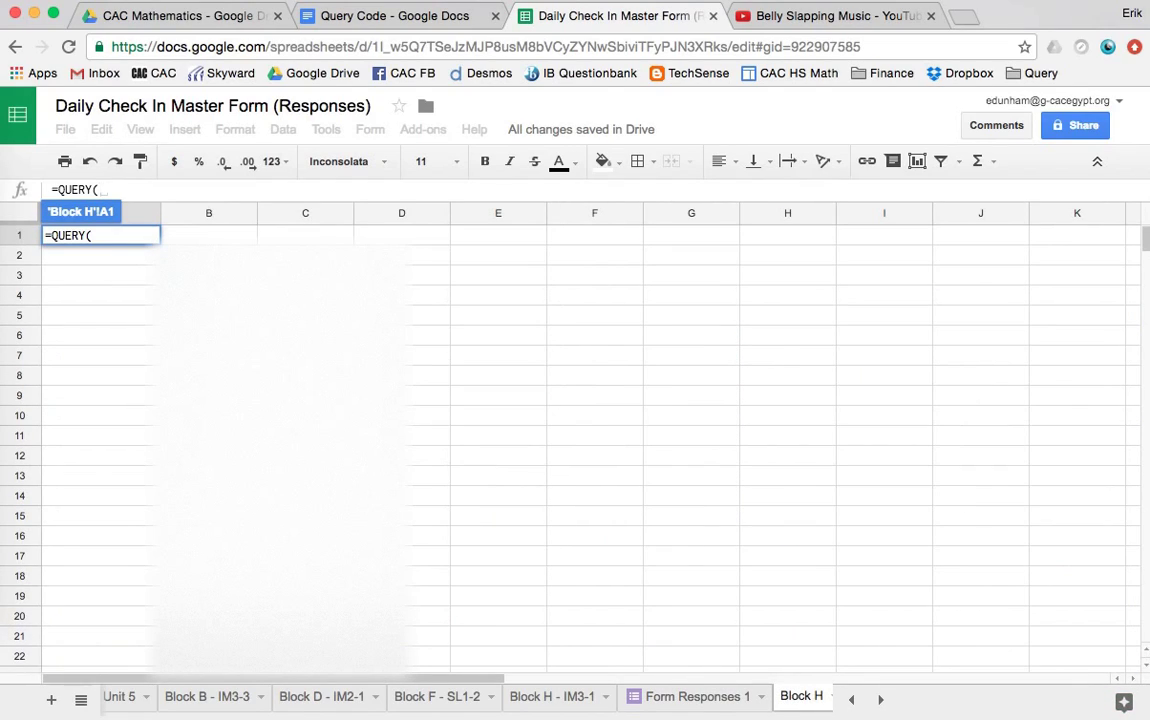
pyautogui.press('Escape')
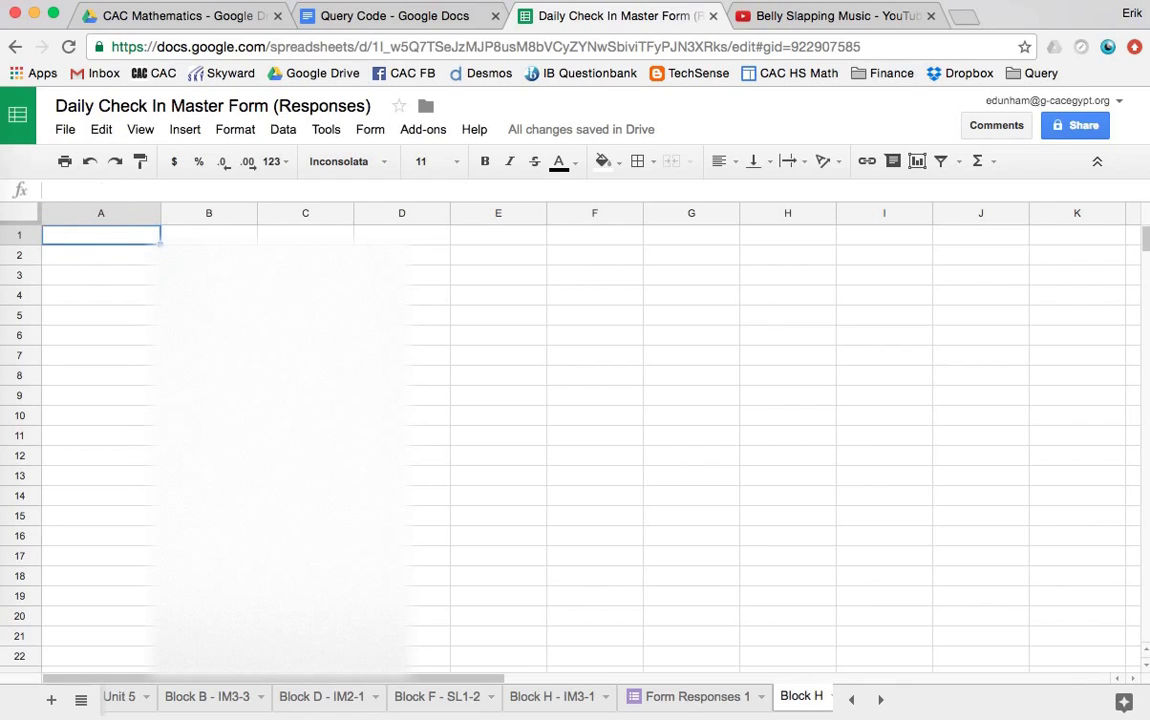
pyautogui.click(537, 699)
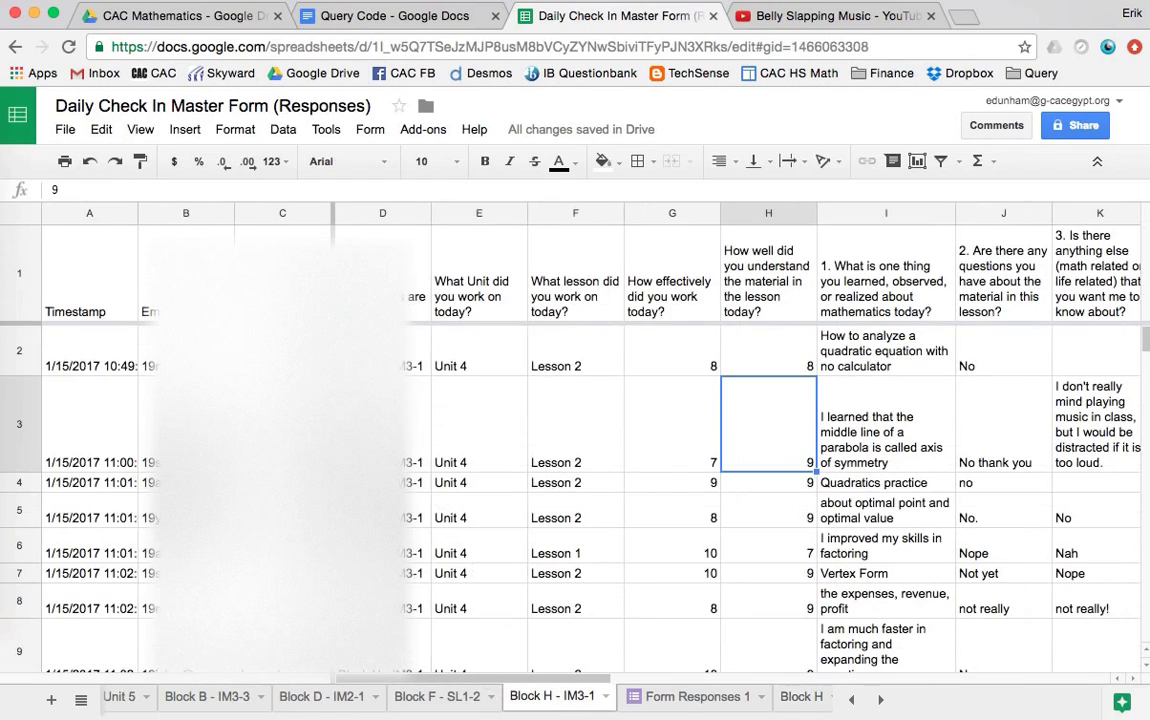
pyautogui.click(110, 247)
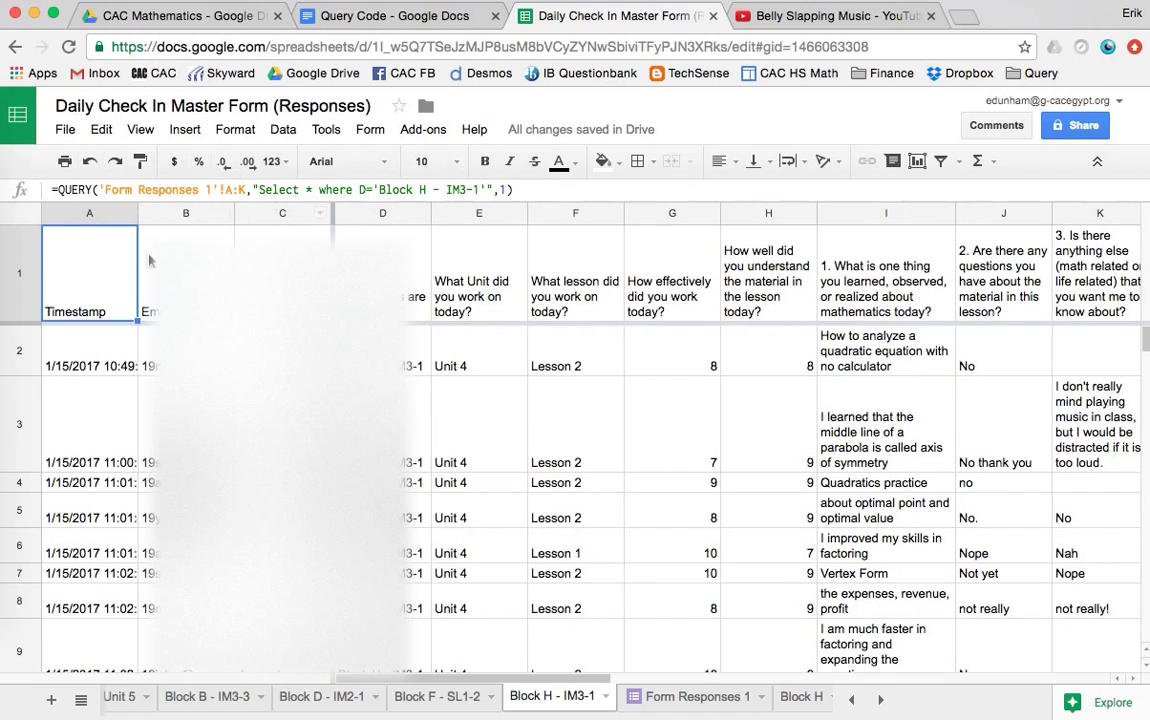
pyautogui.click(150, 410)
pyautogui.click(97, 250)
pyautogui.click(801, 696)
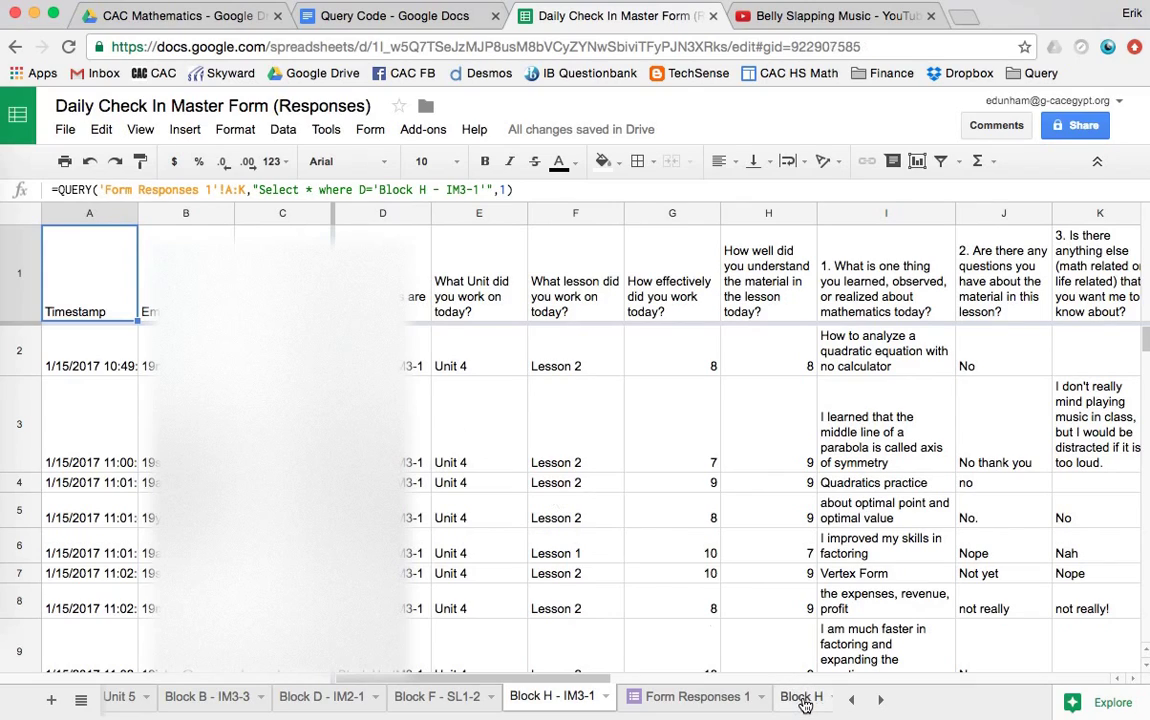
# Step: Type =QUERY('Form Responses 1'!A:K into Block H's A1, then view Form Responses 1
pyautogui.write('=QUER')
pyautogui.press('BackSpace')
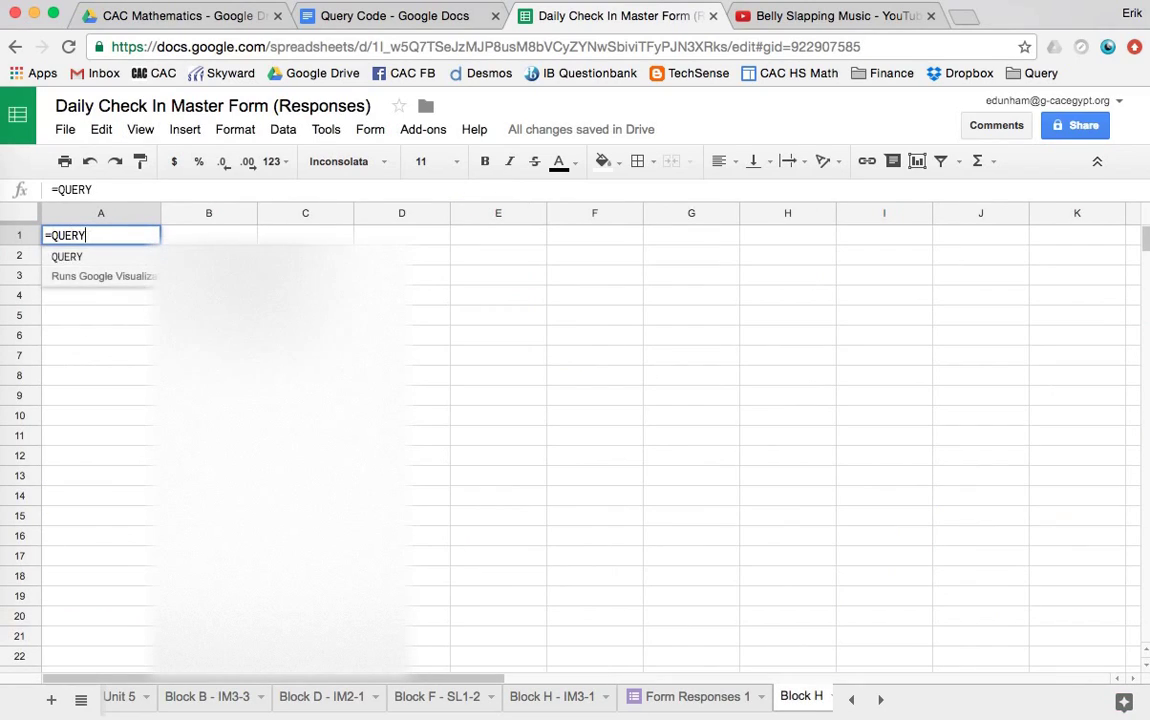
pyautogui.write('(')
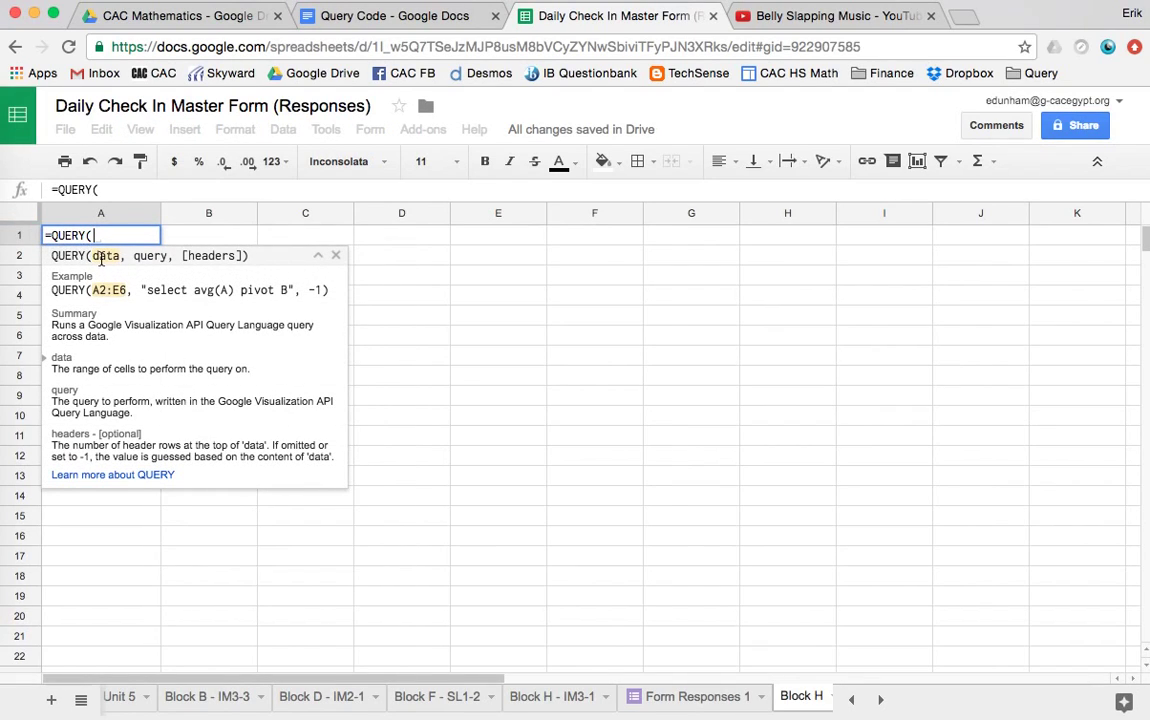
pyautogui.click(109, 191)
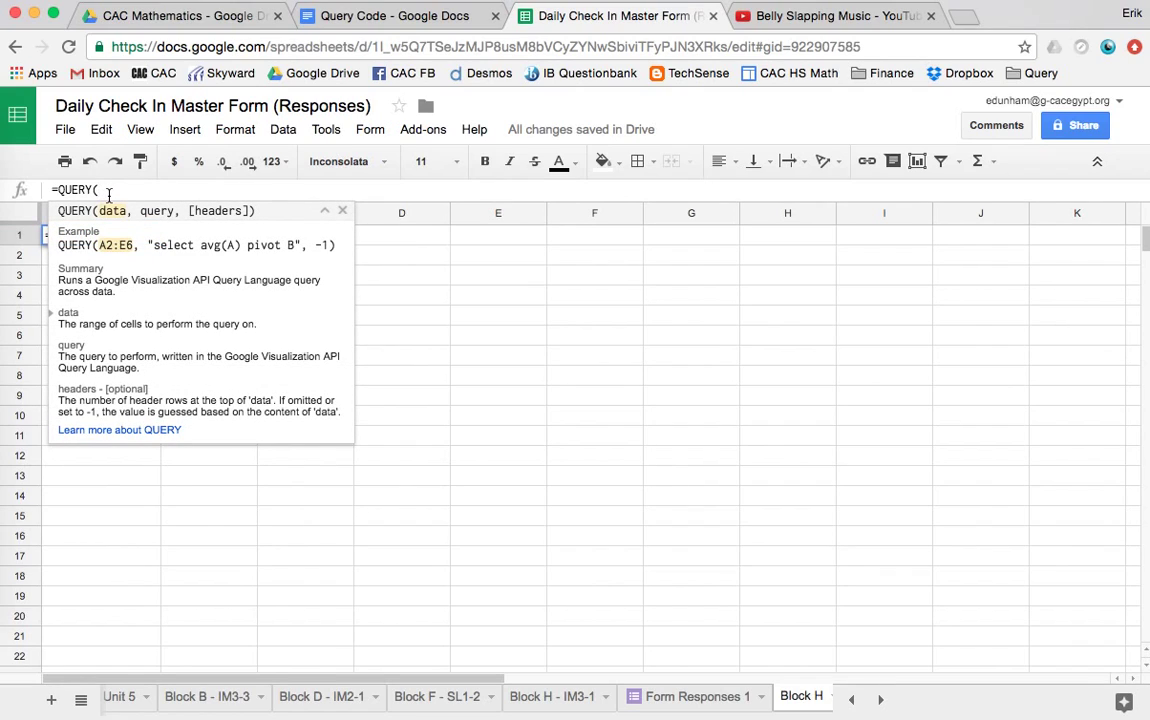
pyautogui.write('"')
pyautogui.press('BackSpace')
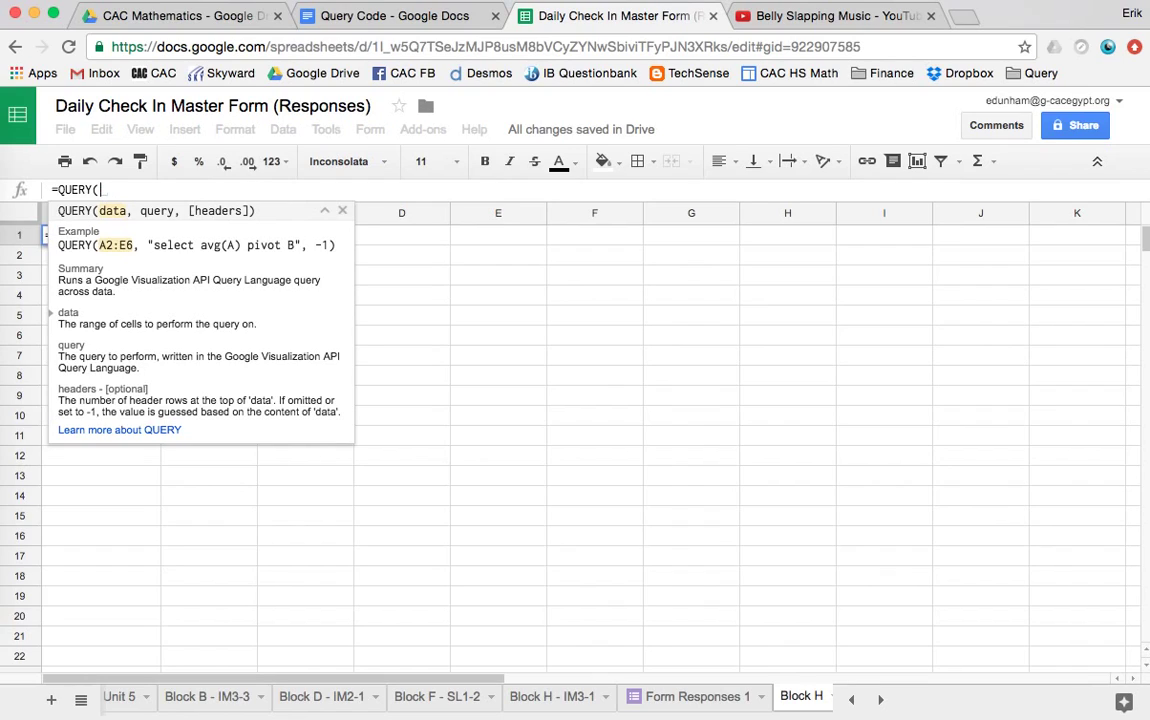
pyautogui.write("'")
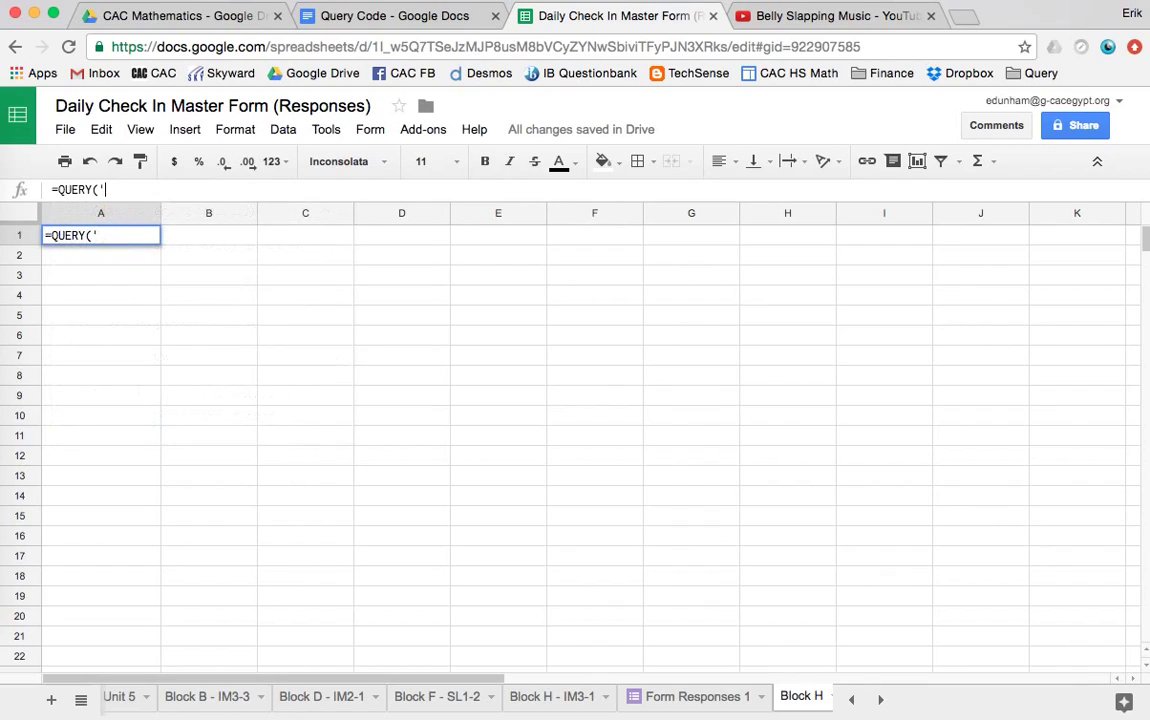
pyautogui.write('Form Res')
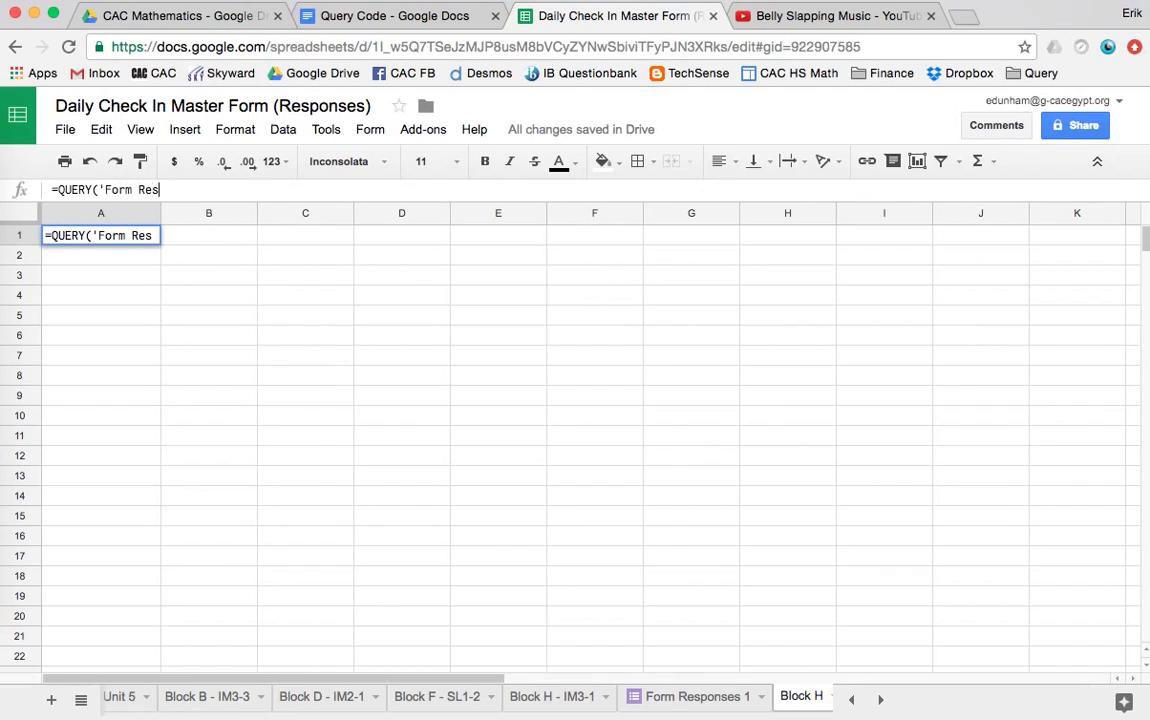
pyautogui.write('ponses')
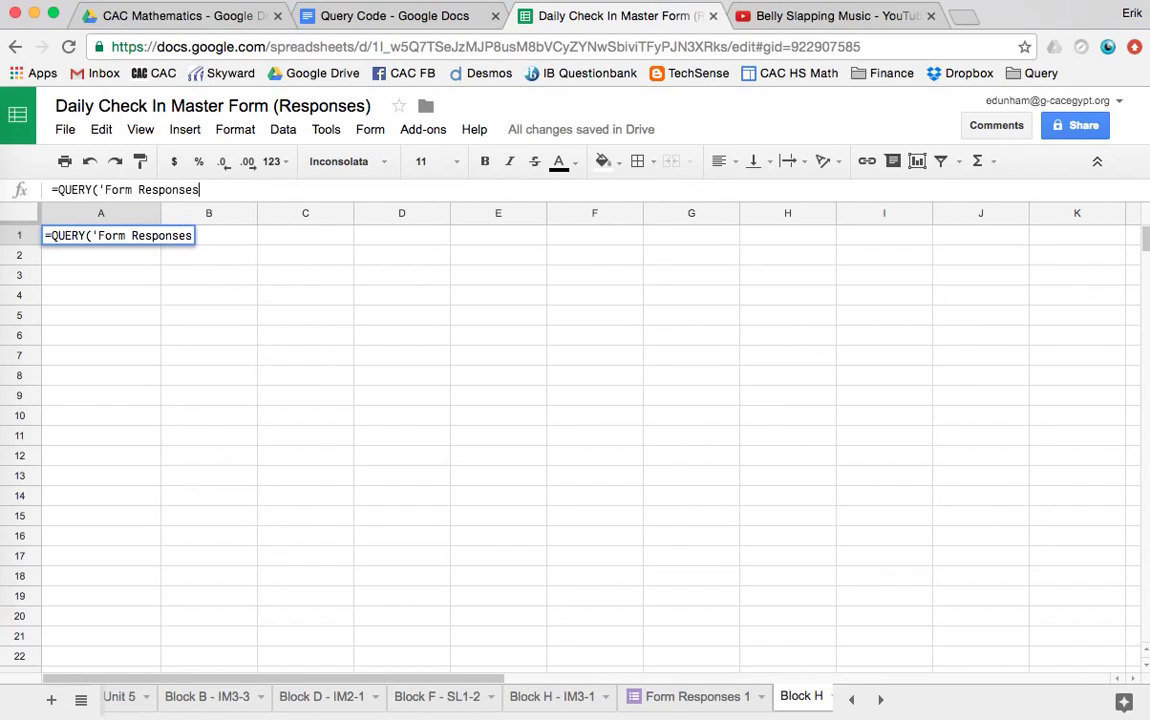
pyautogui.write(" 1'")
pyautogui.write('!')
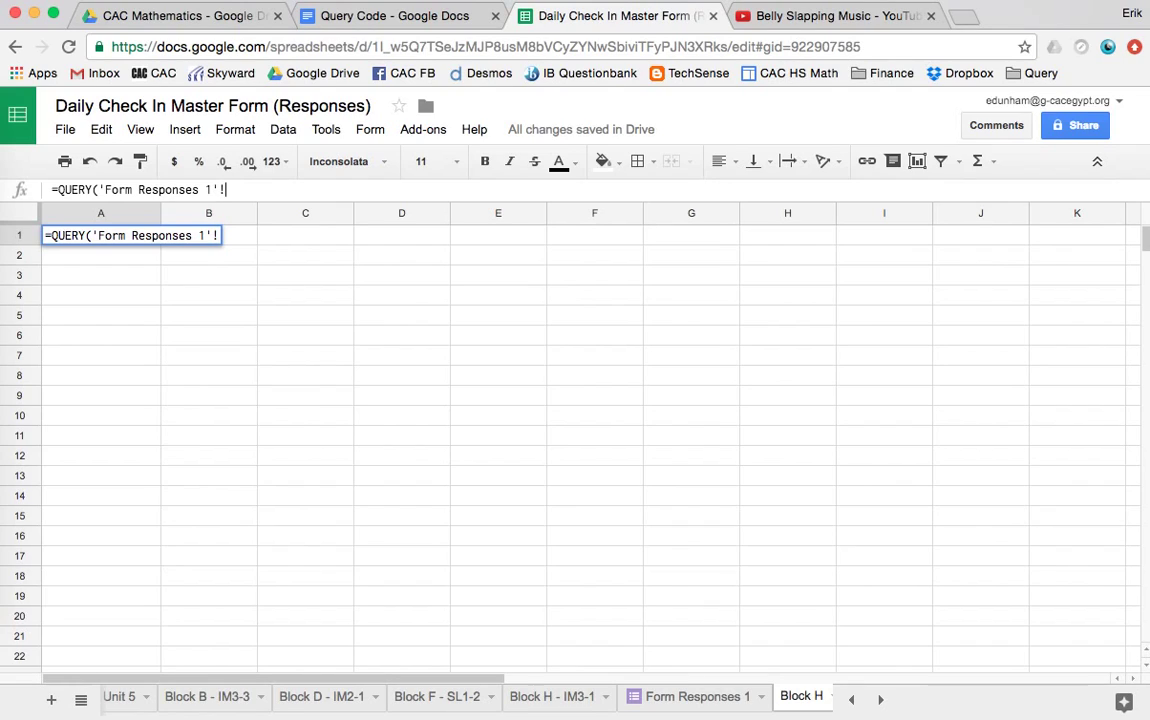
pyautogui.write('A:K')
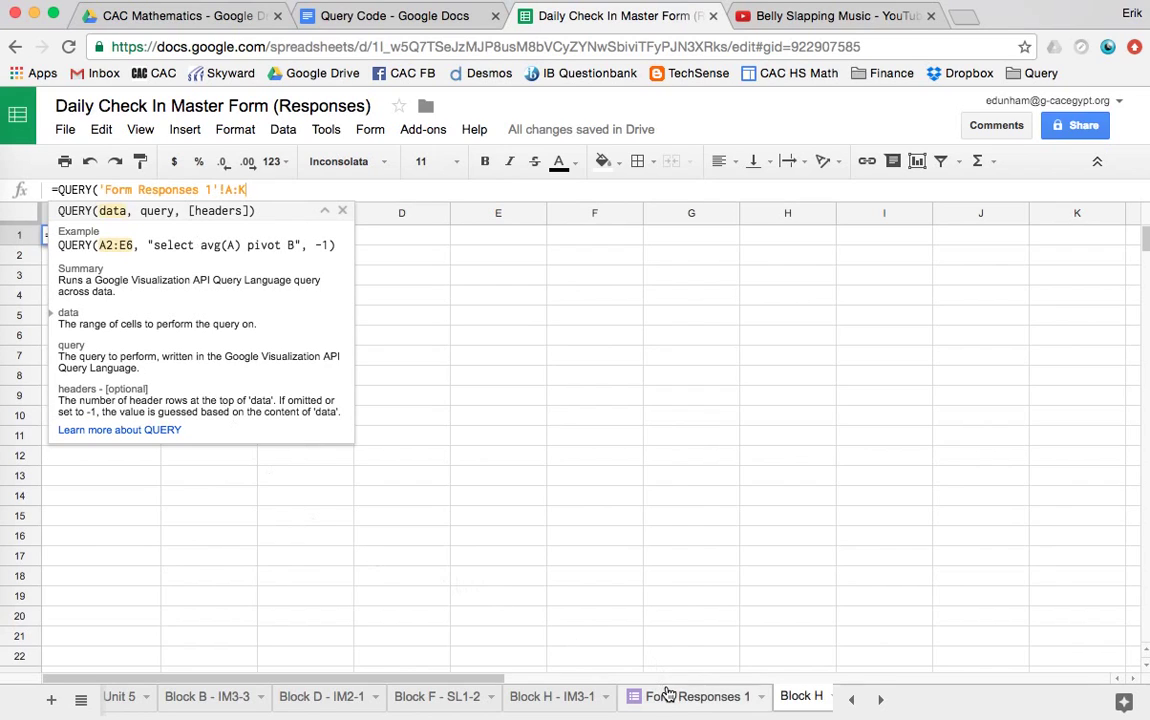
pyautogui.click(668, 694)
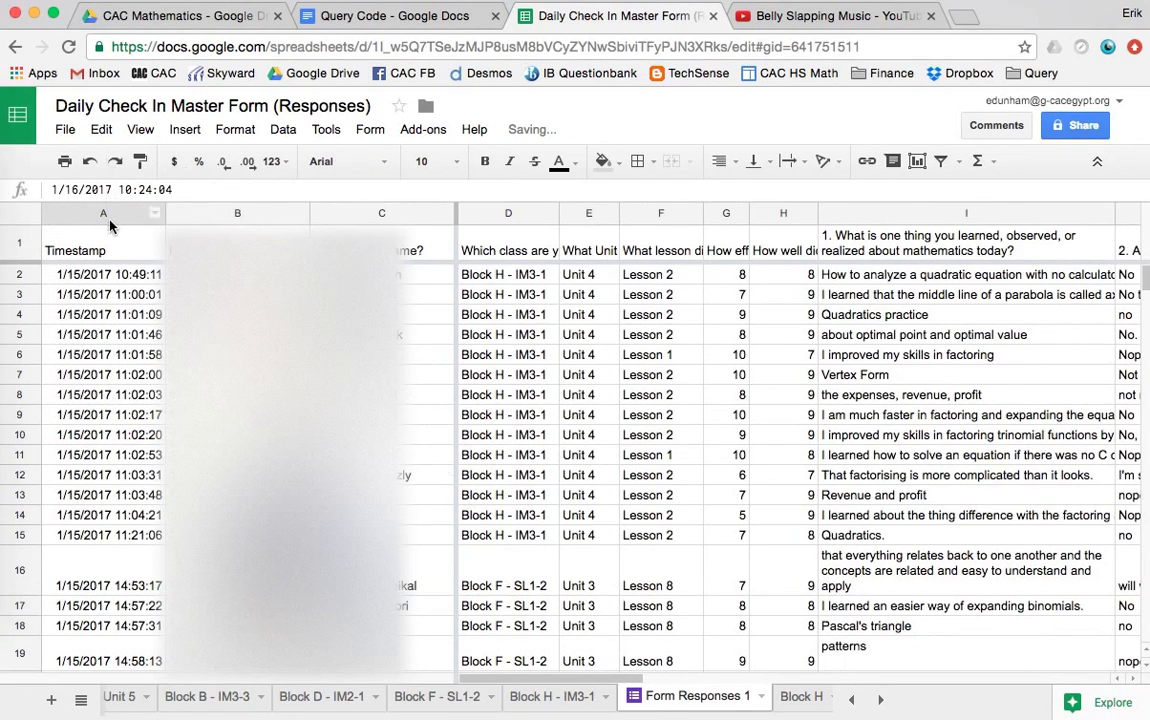
pyautogui.hscroll(10, 752, 292)
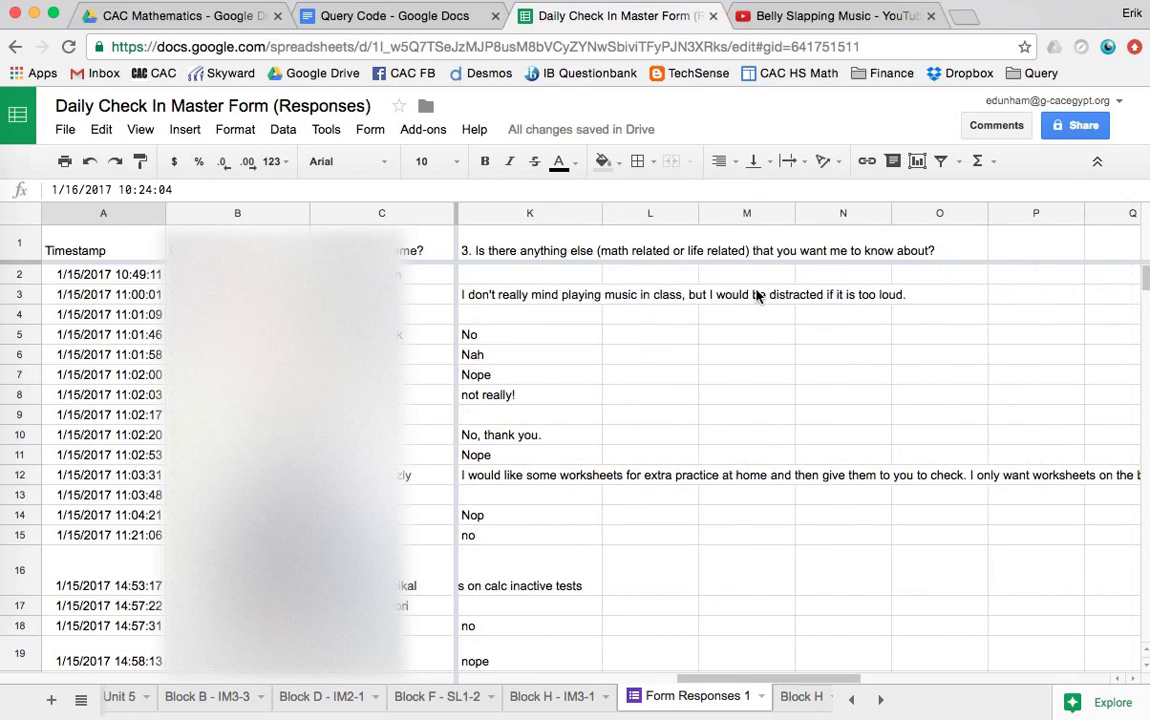
# Step: Scroll across Form Responses 1, then return to Block H to see all responses pulled in
pyautogui.hscroll(-3, 757, 296)
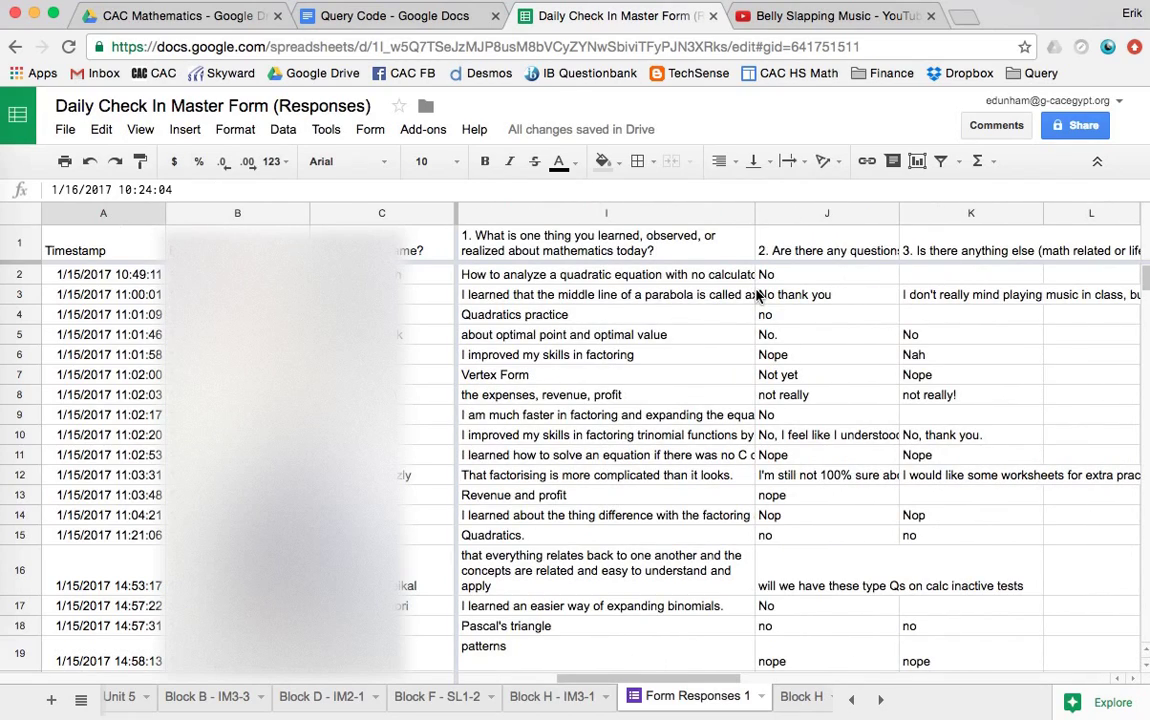
pyautogui.hscroll(-4, 757, 294)
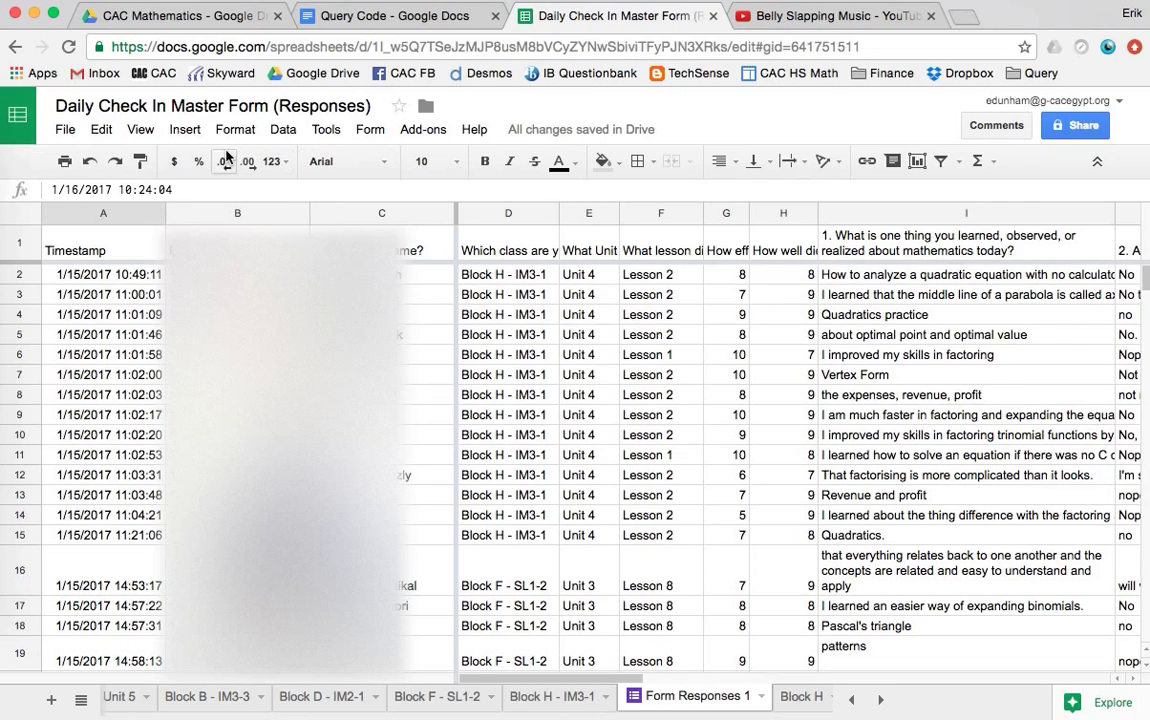
pyautogui.click(801, 697)
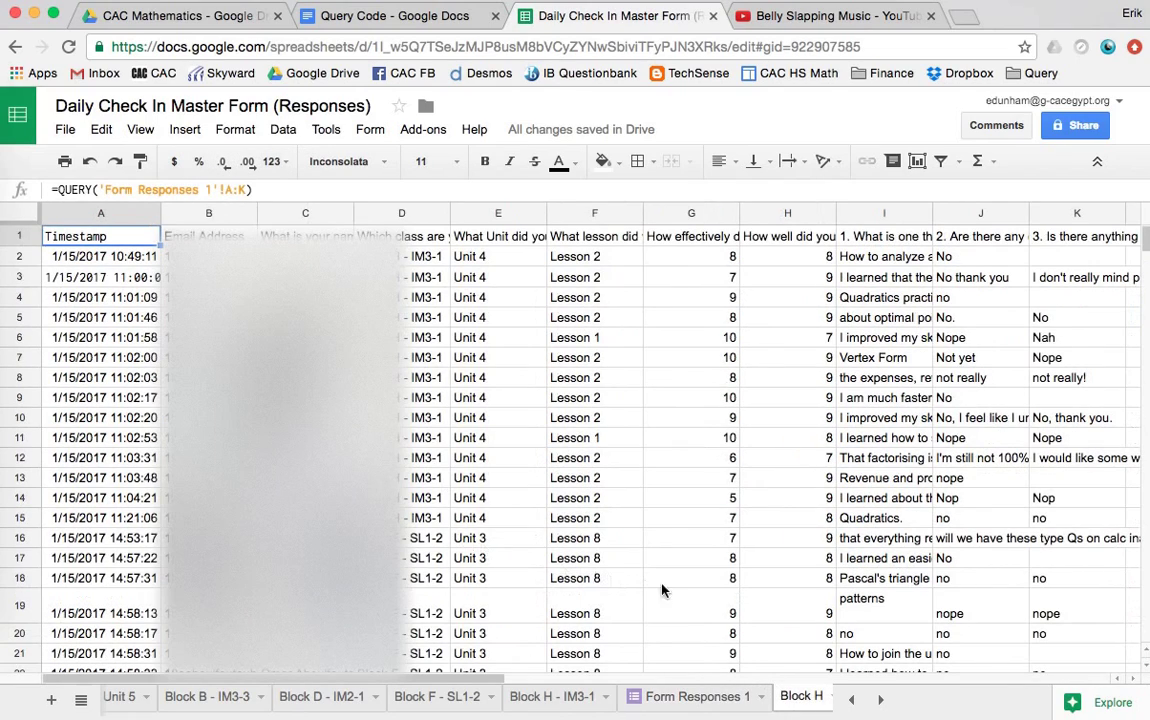
# Step: Scroll through Block H's imported responses, then put A1's QUERY formula back into editing
pyautogui.click(800, 700)
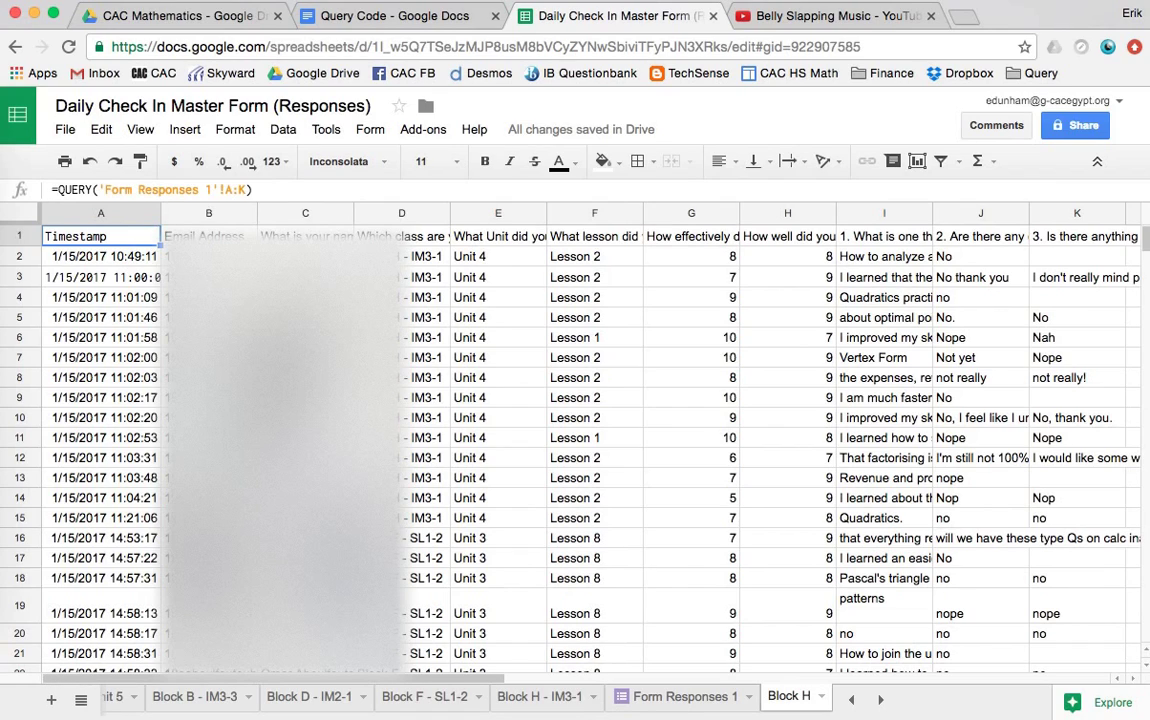
pyautogui.scroll(-10, 476, 416)
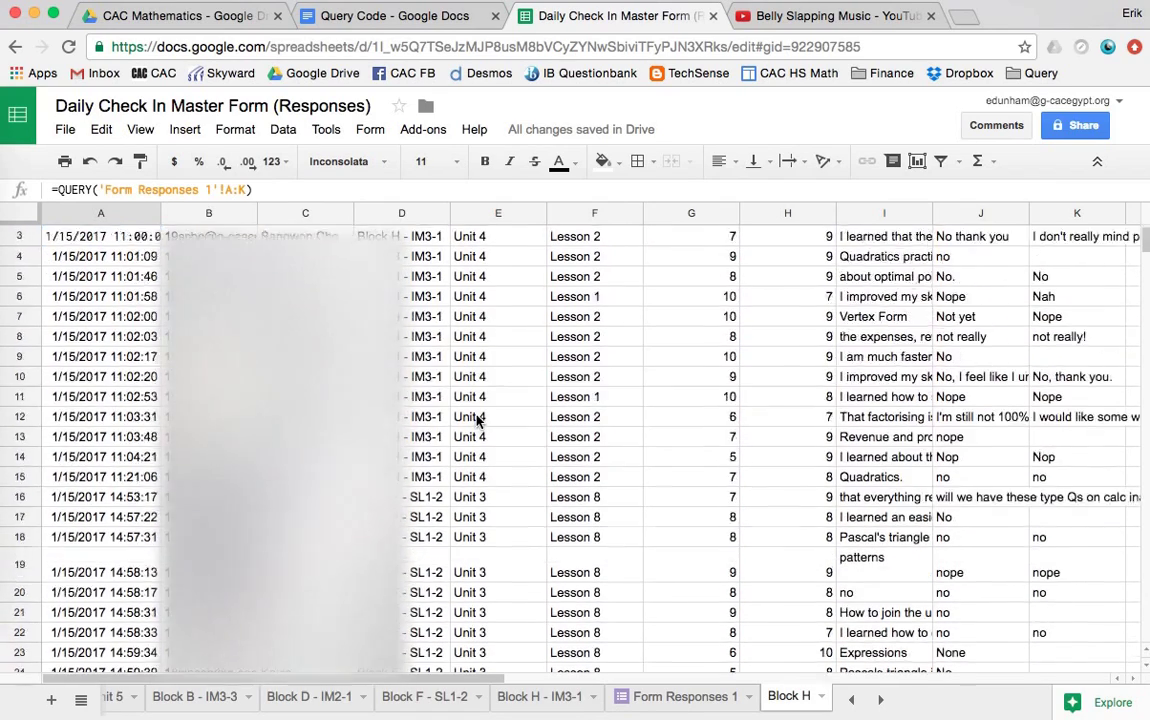
pyautogui.scroll(-10, 476, 420)
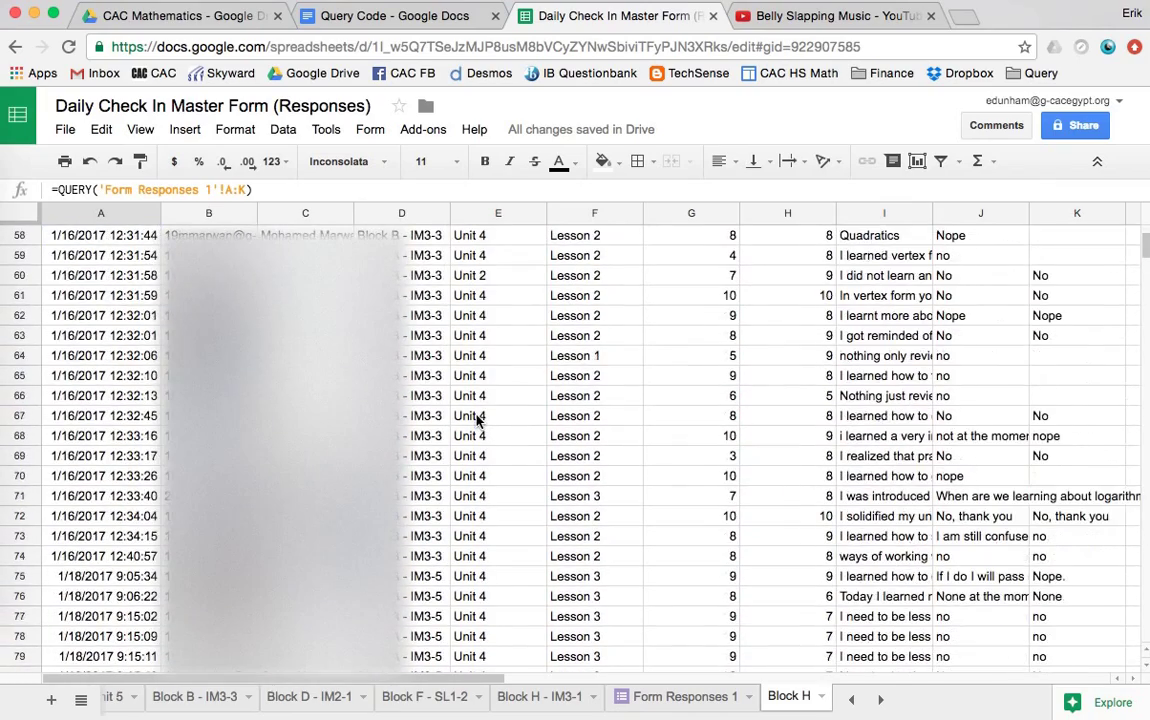
pyautogui.scroll(20, 477, 420)
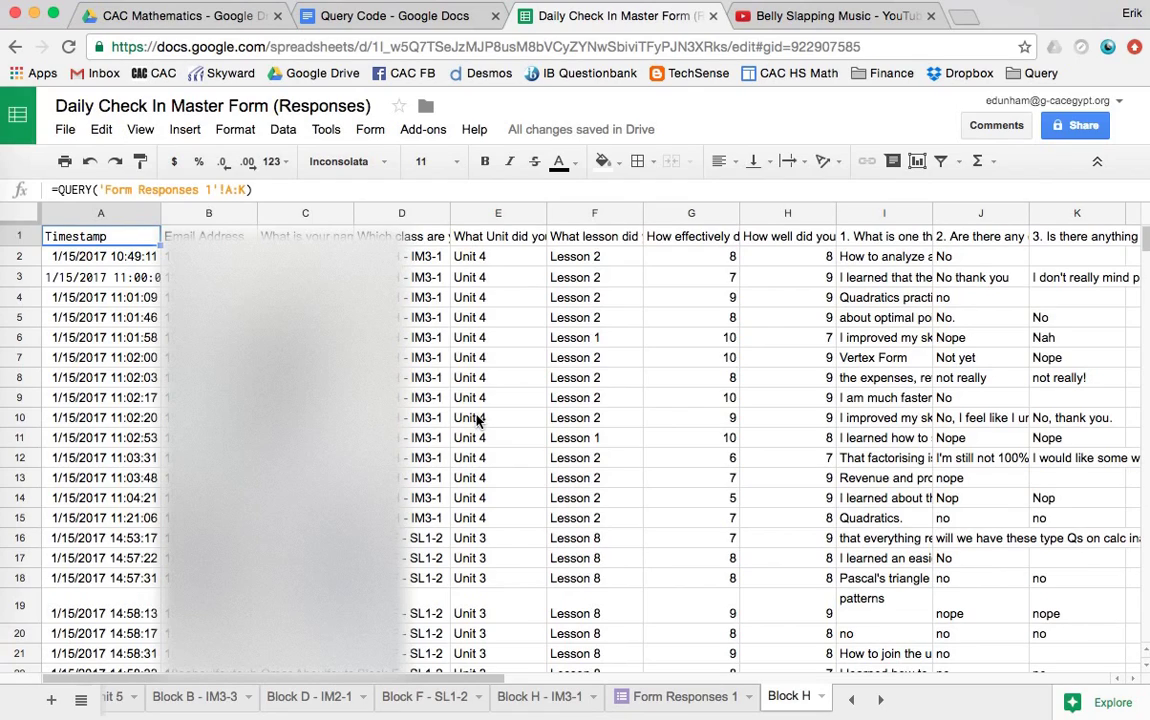
pyautogui.click(246, 190)
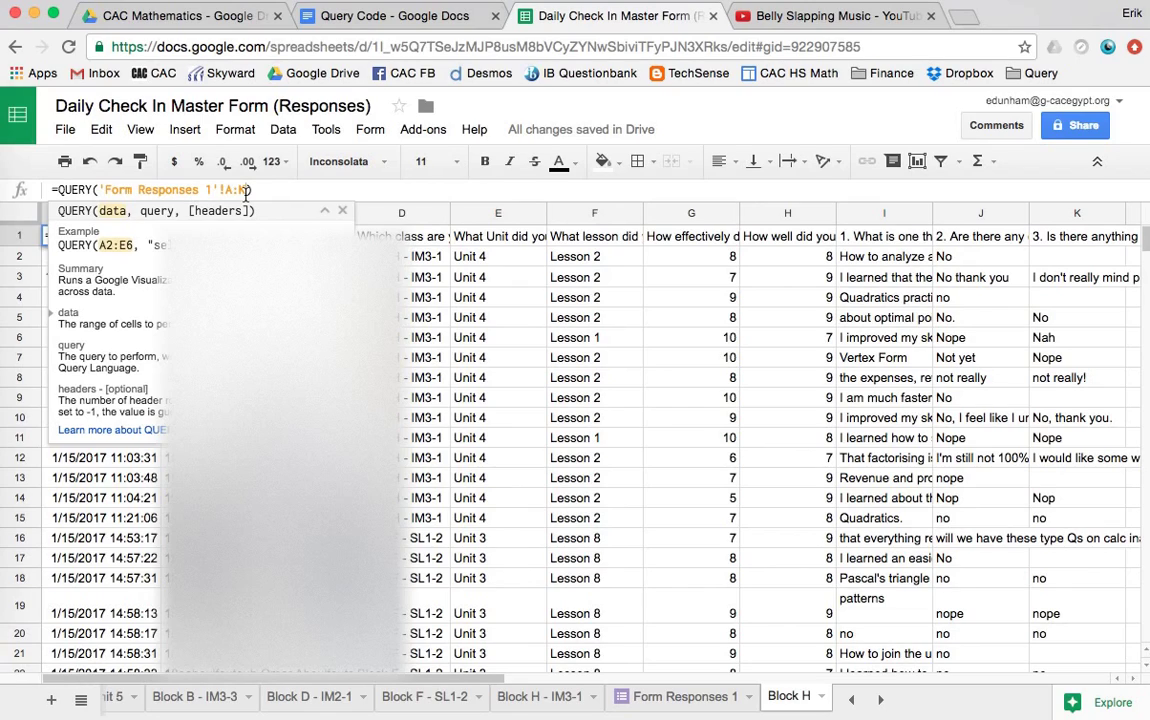
# Step: Add the query string "Select * after A:K in Block H's formula, then view Form Responses 1
pyautogui.press('BackSpace')
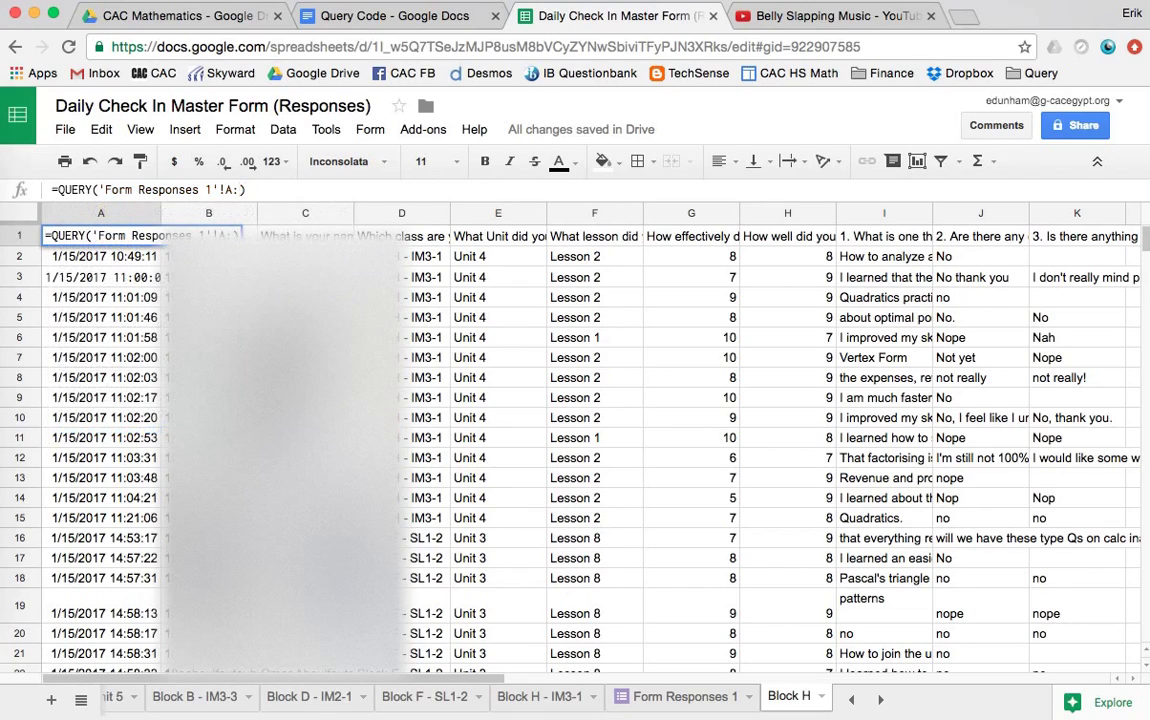
pyautogui.write('K')
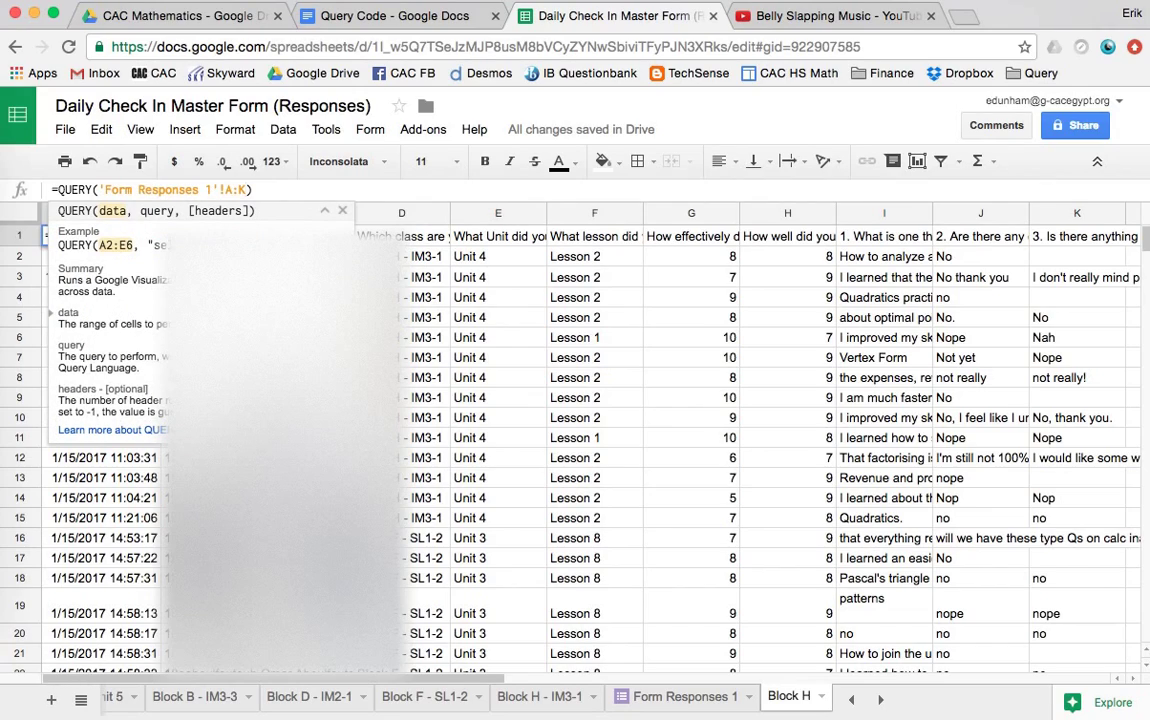
pyautogui.write(',')
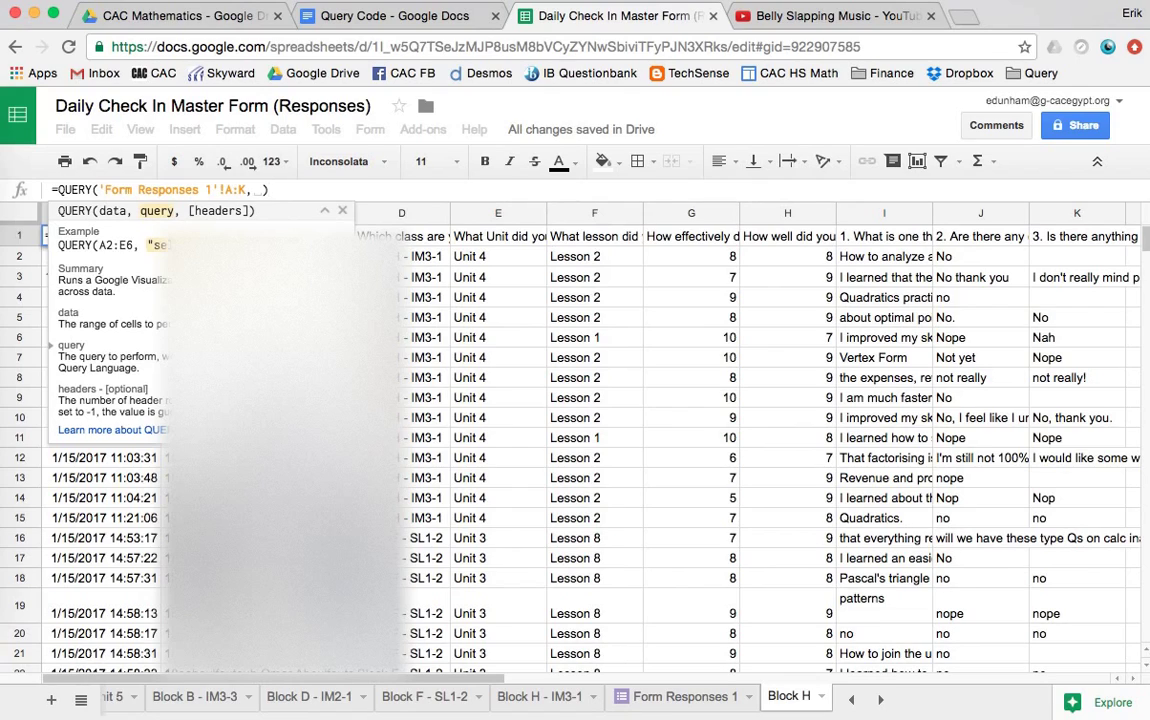
pyautogui.press('BackSpace')
pyautogui.write('Sel ')
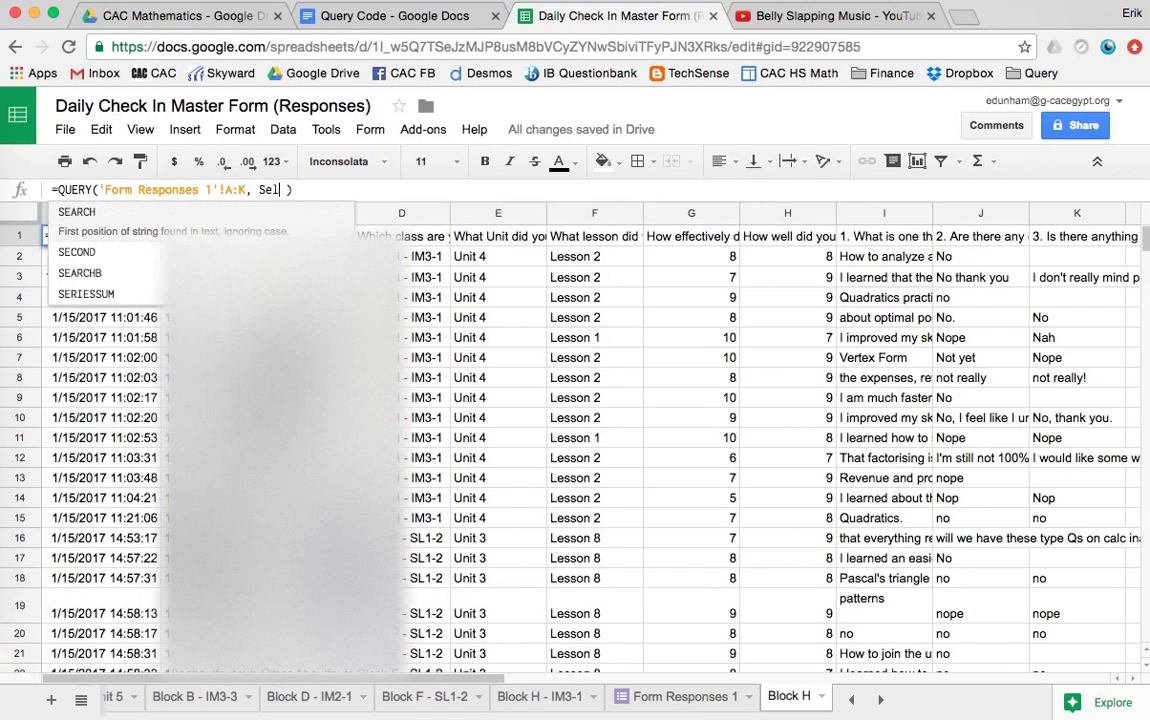
pyautogui.write('ect')
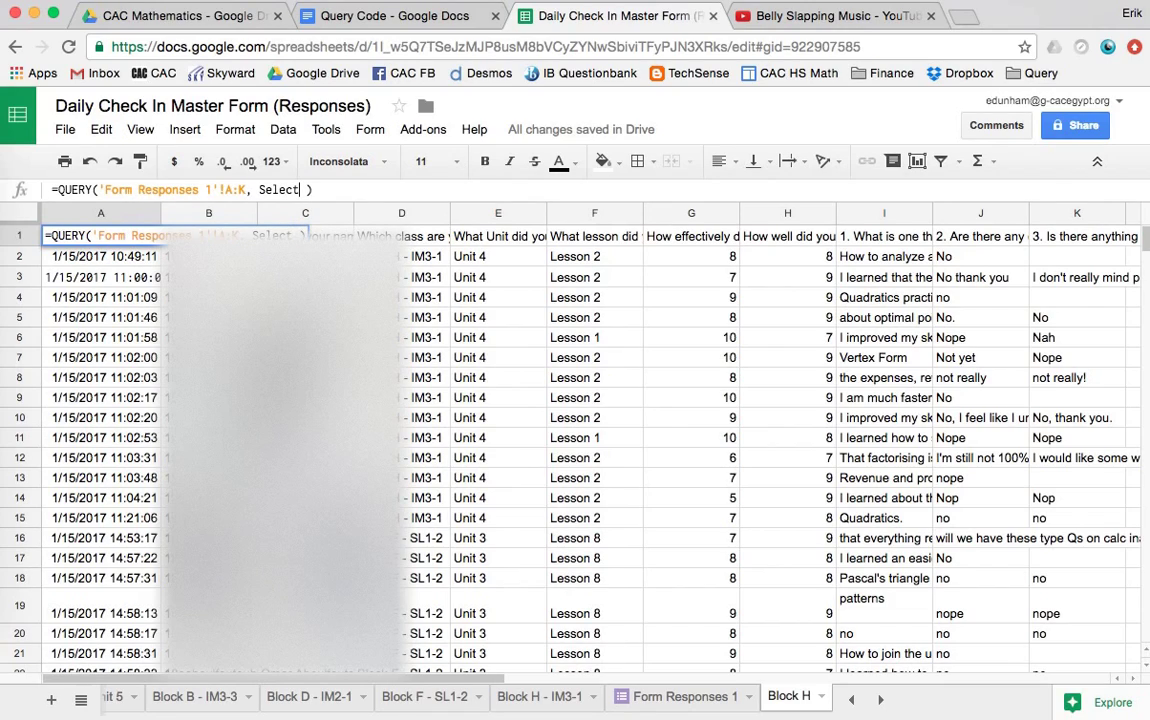
pyautogui.press('Left')
pyautogui.press('Left')
pyautogui.press('Left')
pyautogui.press('Left')
pyautogui.press('Left')
pyautogui.press('Left')
pyautogui.write('"')
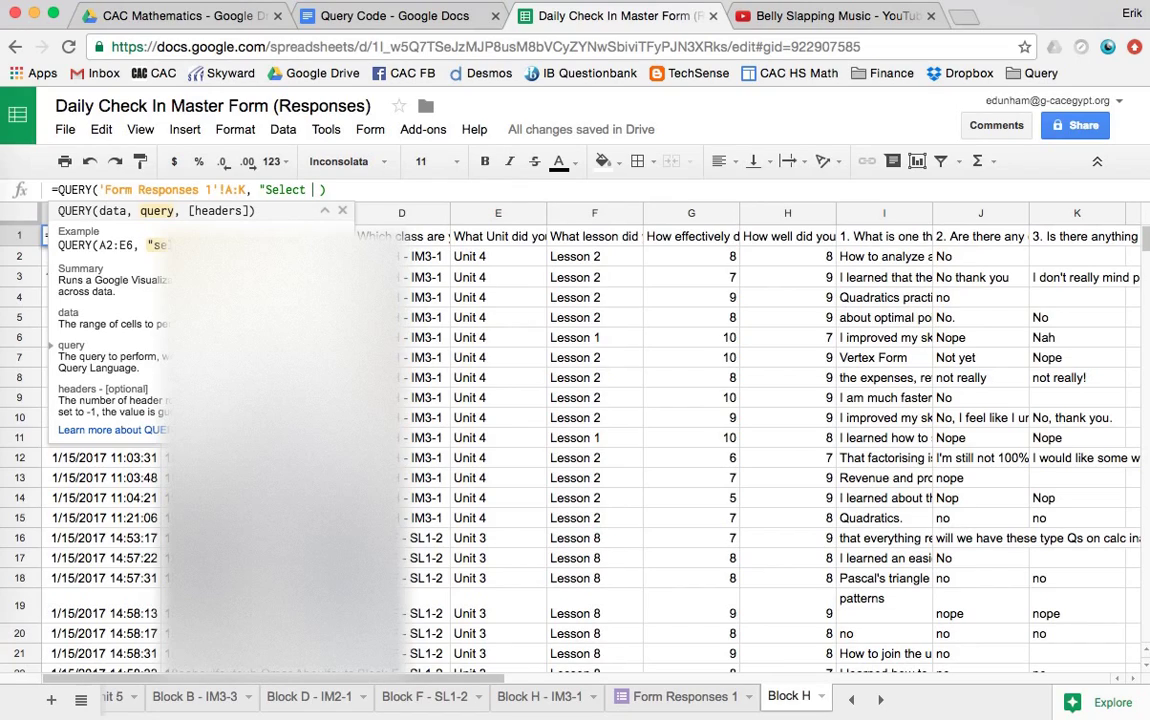
pyautogui.write('*')
pyautogui.click(676, 700)
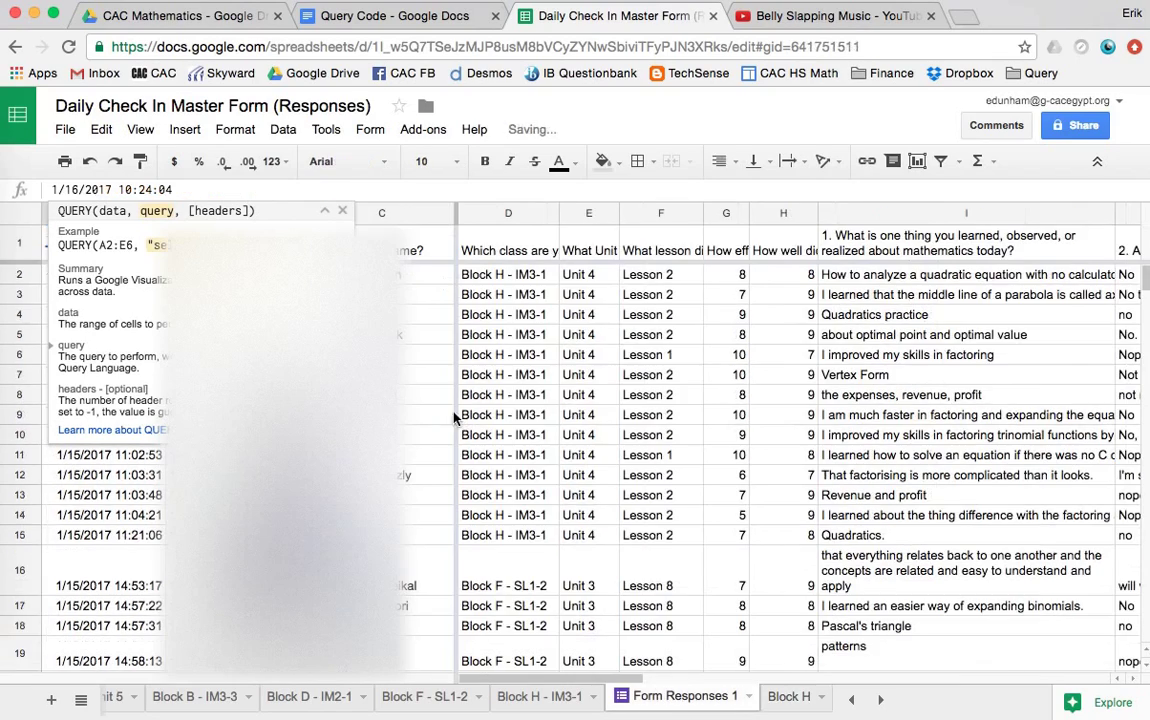
# Step: Read how the class is written in column D of Form Responses 1, then return to Block H
pyautogui.click(502, 244)
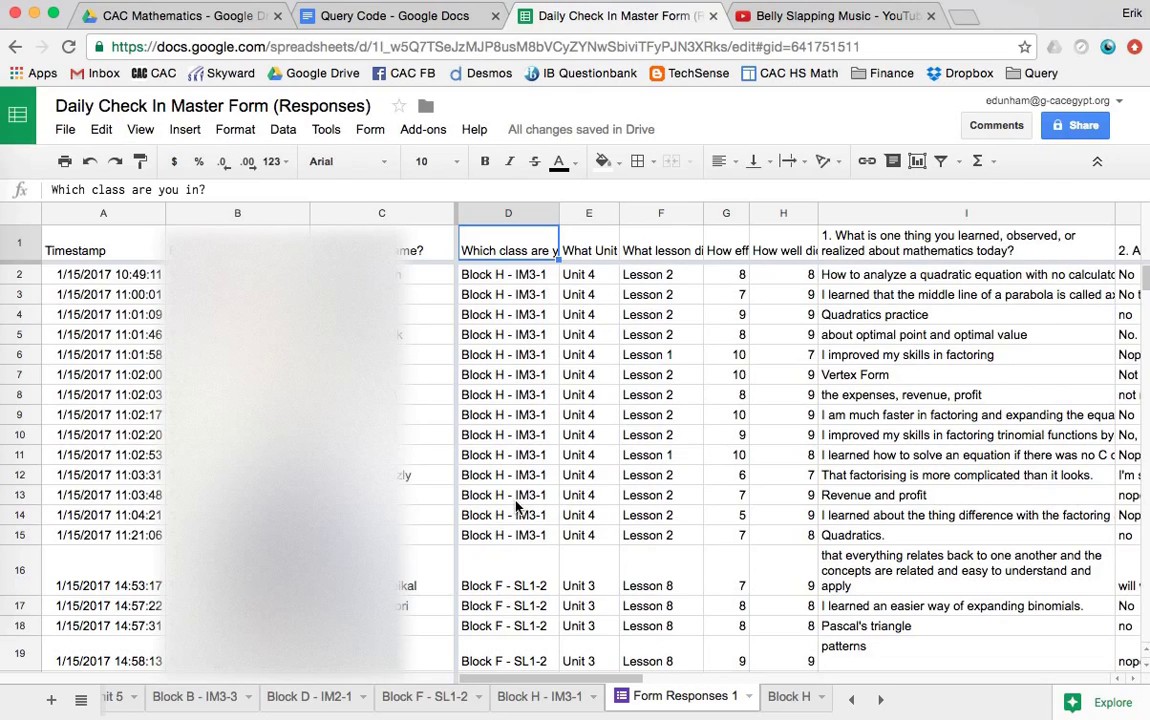
pyautogui.click(510, 279)
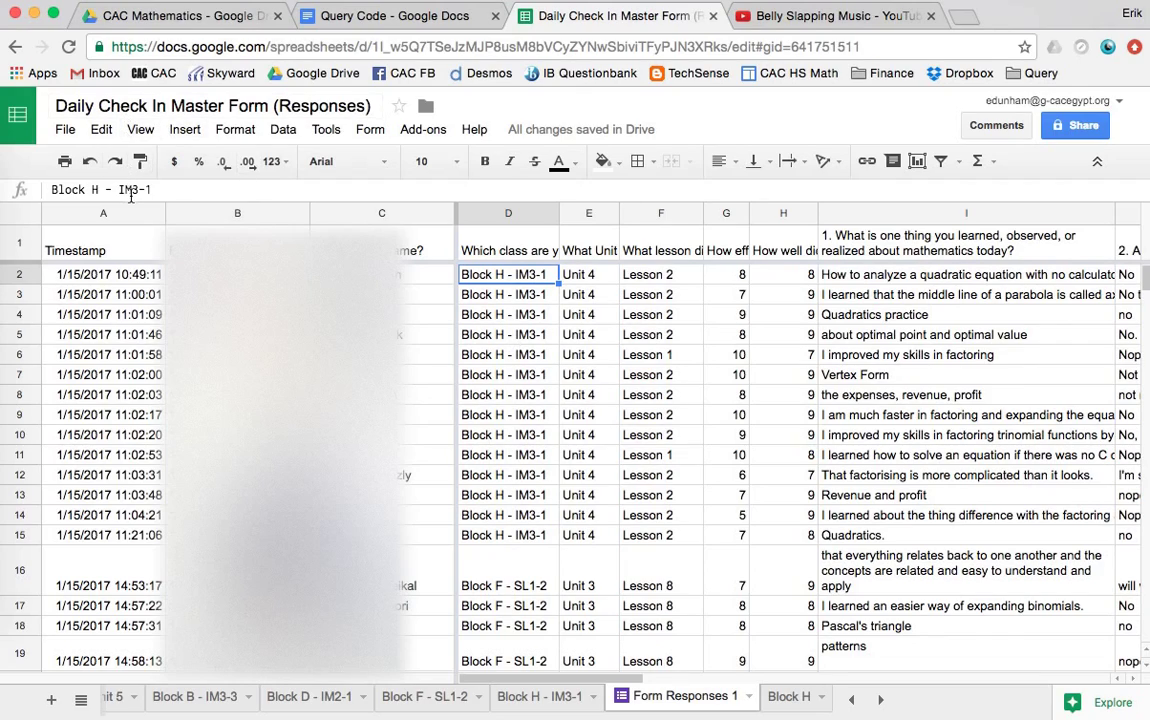
pyautogui.click(785, 696)
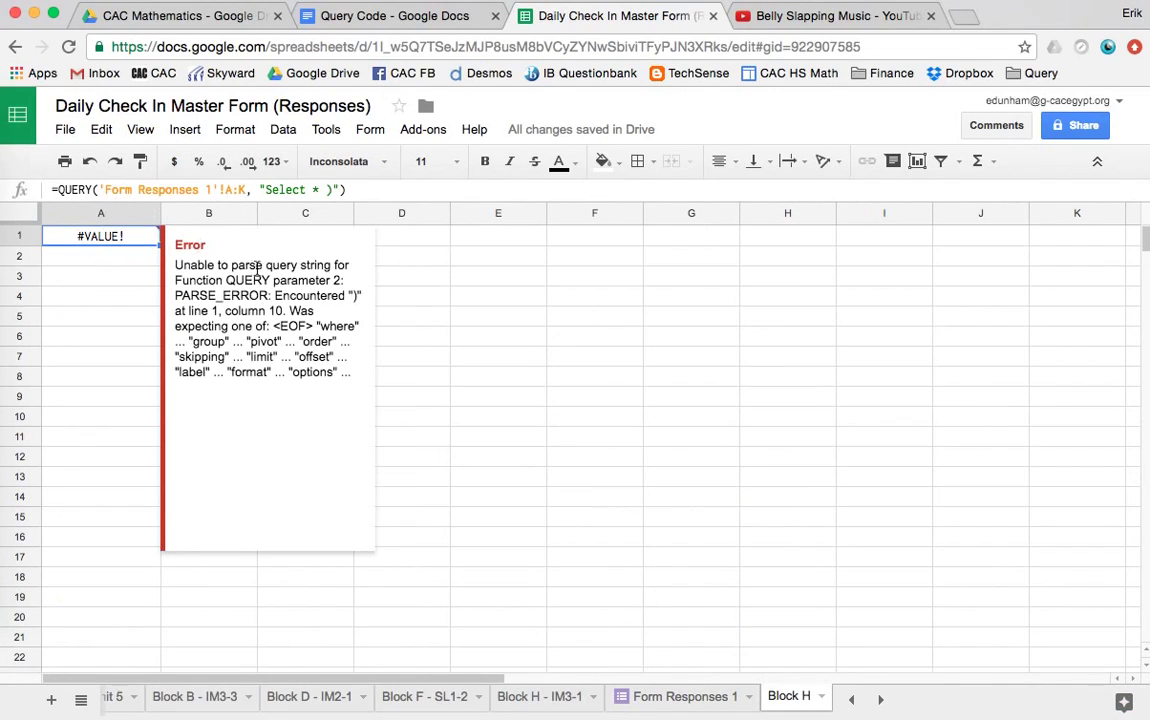
# Step: Rewrite A1's QUERY condition to where D='Block H - IM3-1' and commit the formula
pyautogui.click(330, 190)
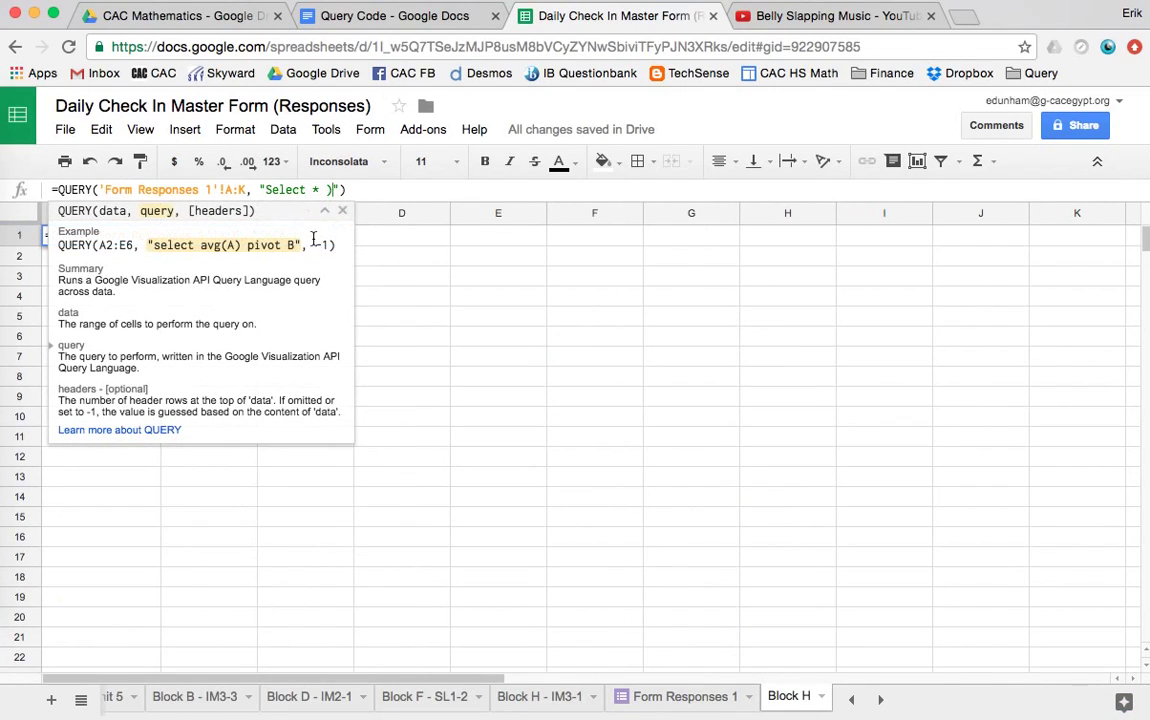
pyautogui.press('BackSpace')
pyautogui.write('where')
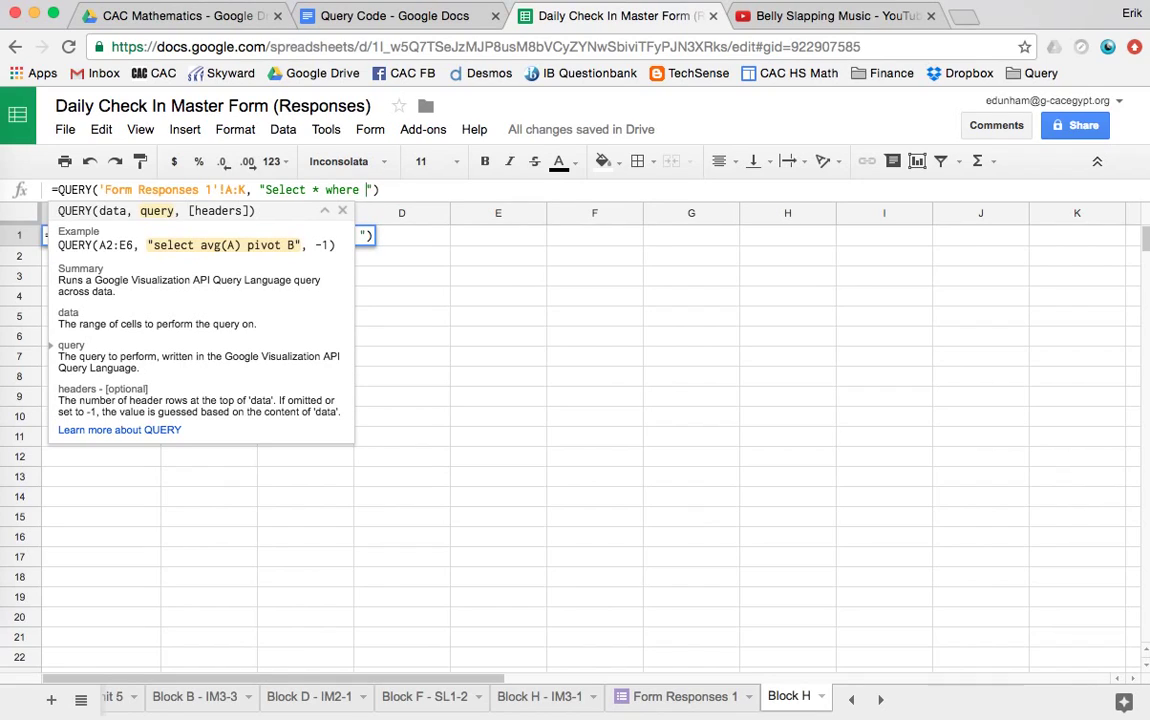
pyautogui.write("D=''")
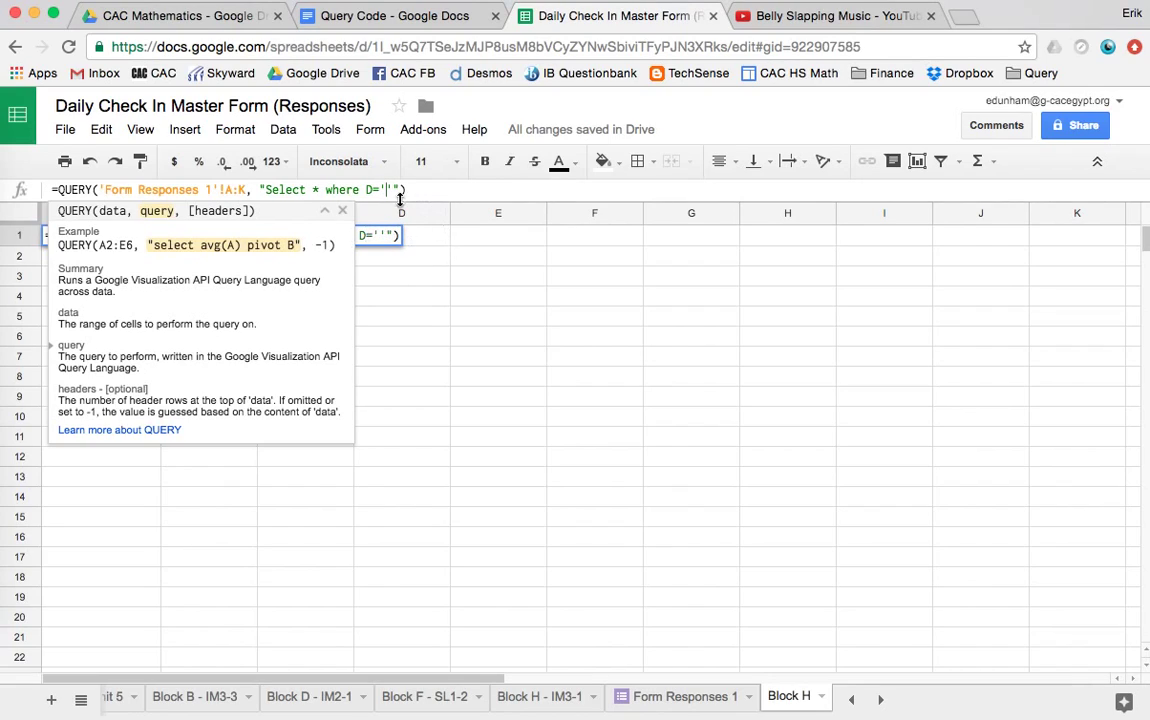
pyautogui.click(386, 190)
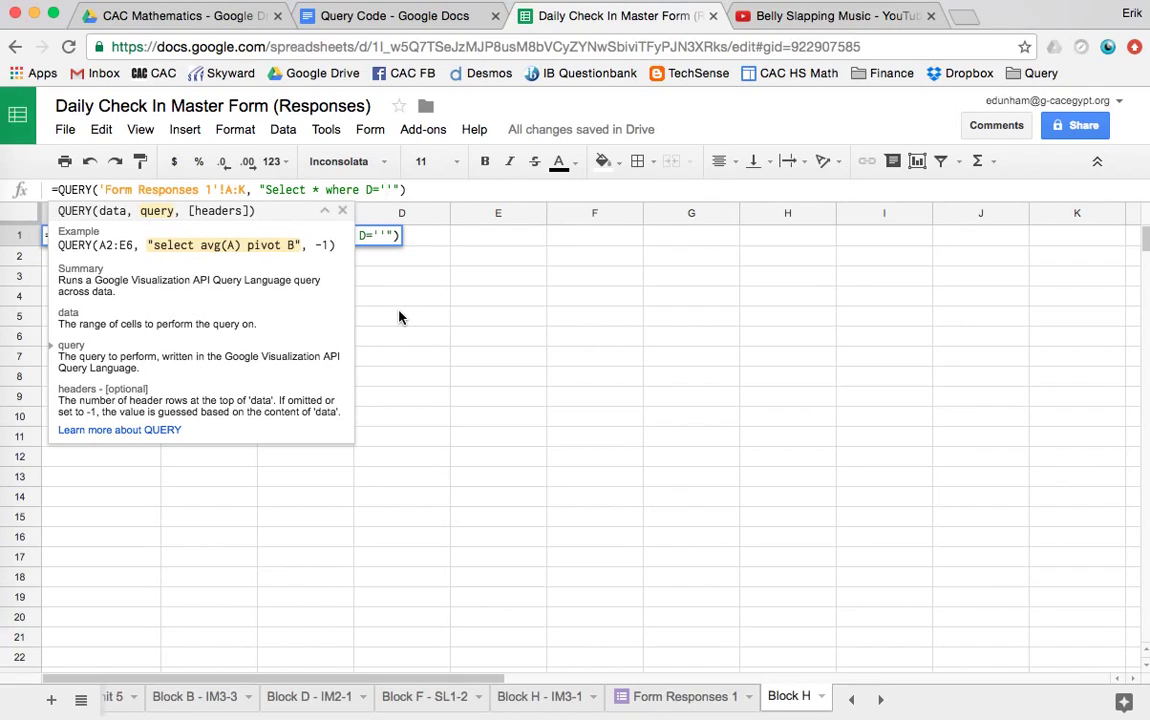
pyautogui.write('poop')
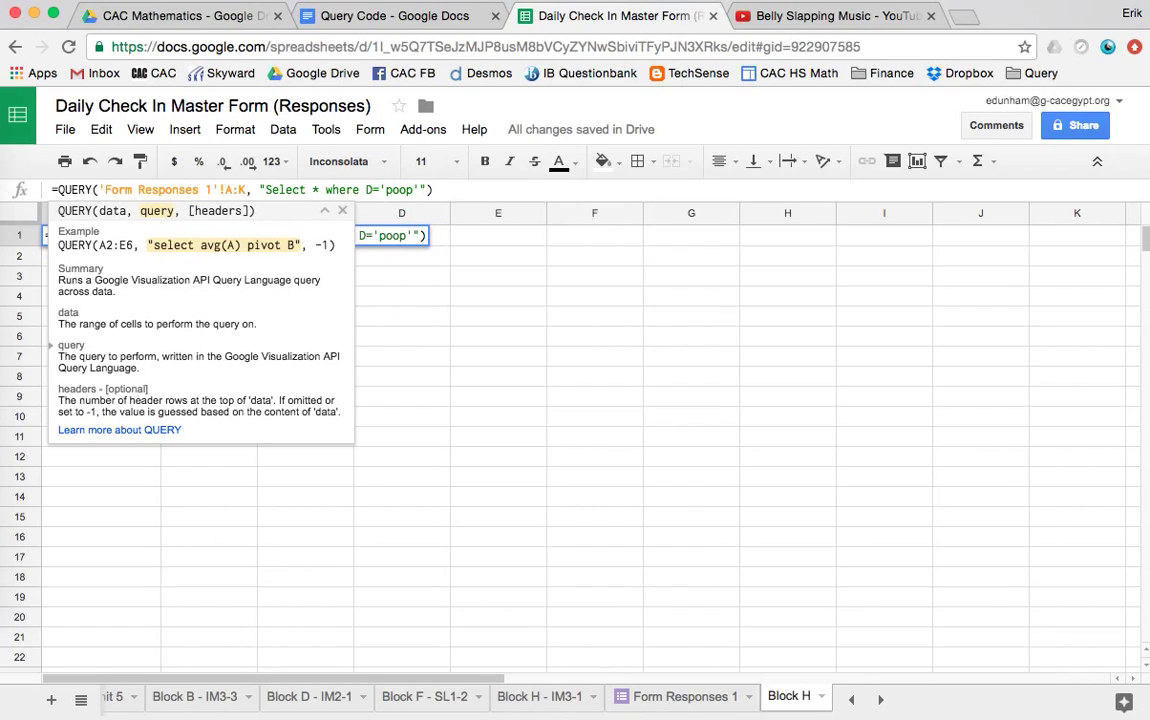
pyautogui.press('BackSpace')
pyautogui.press('BackSpace')
pyautogui.press('BackSpace')
pyautogui.press('BackSpace')
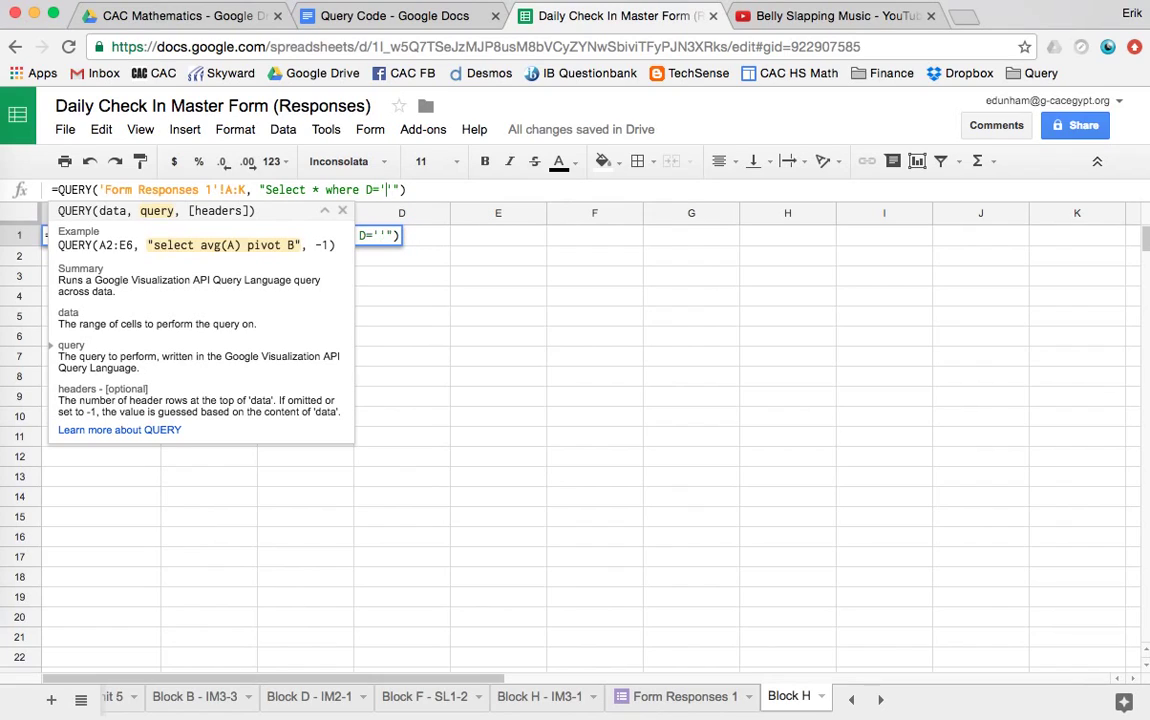
pyautogui.write('Blo')
pyautogui.write('ck H ')
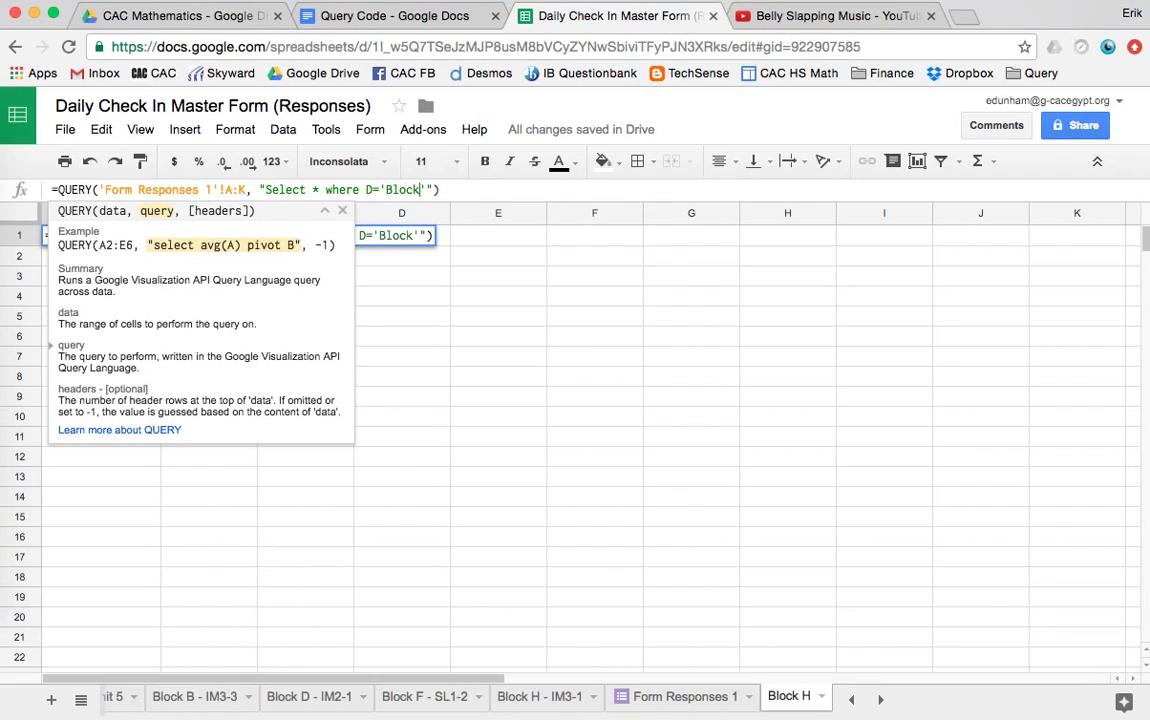
pyautogui.write('- IM')
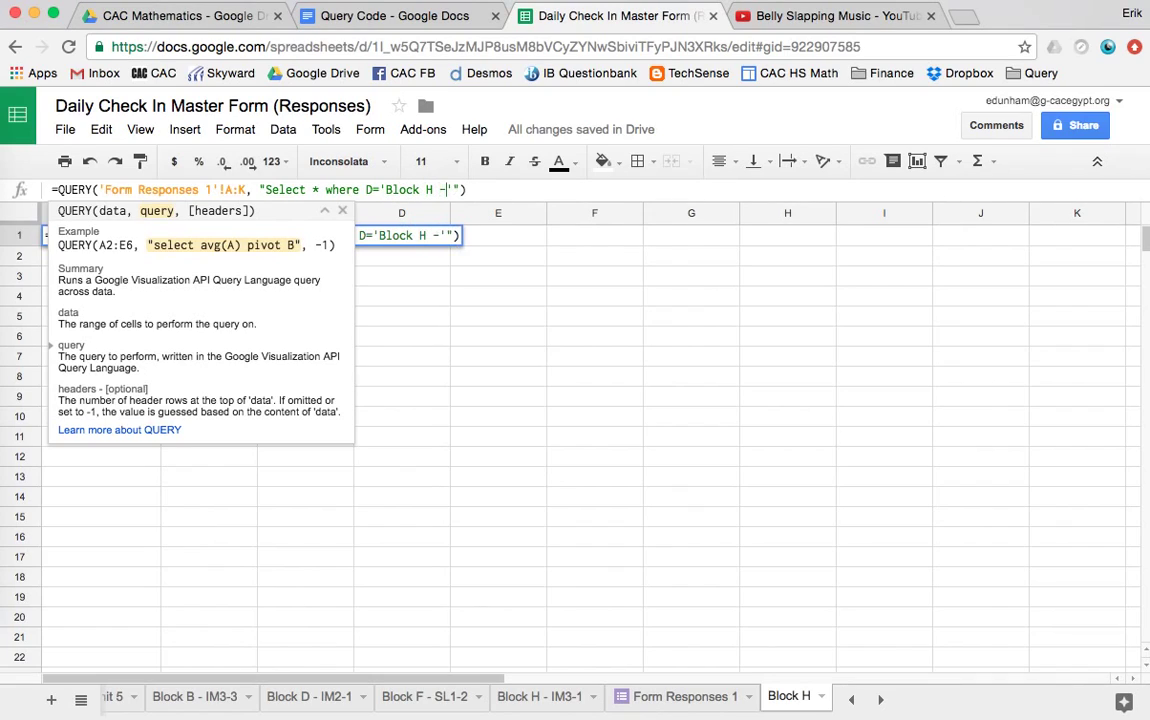
pyautogui.write('3-')
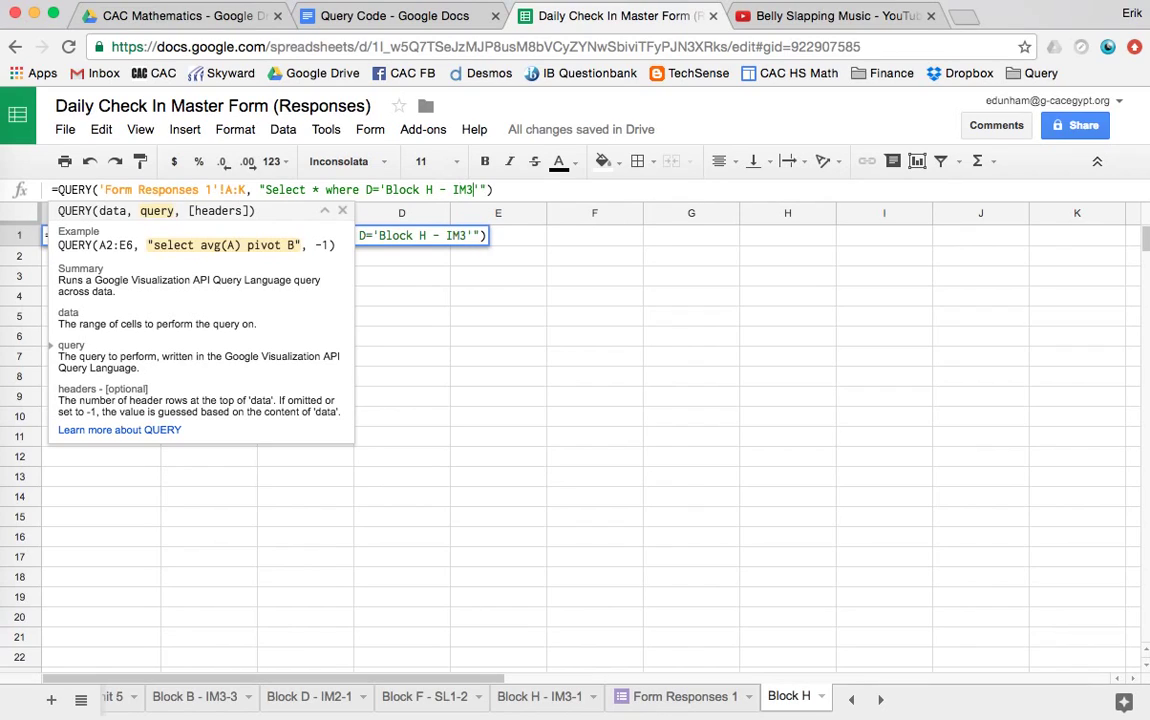
pyautogui.write('1')
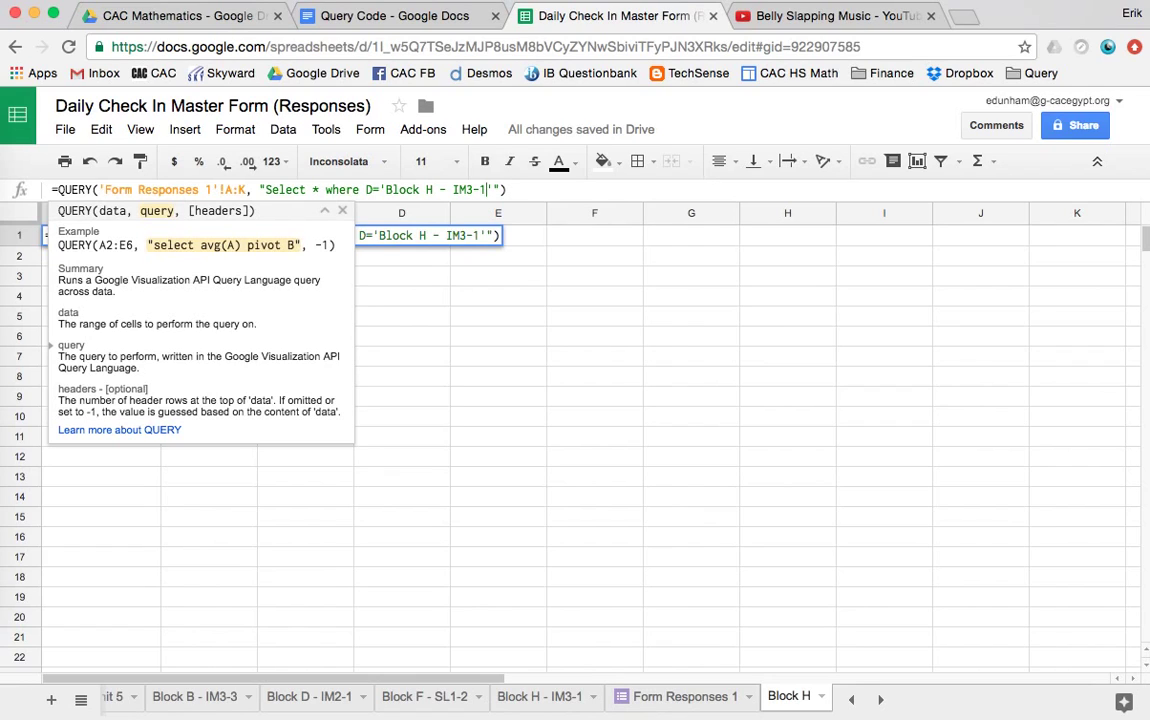
pyautogui.press('Return')
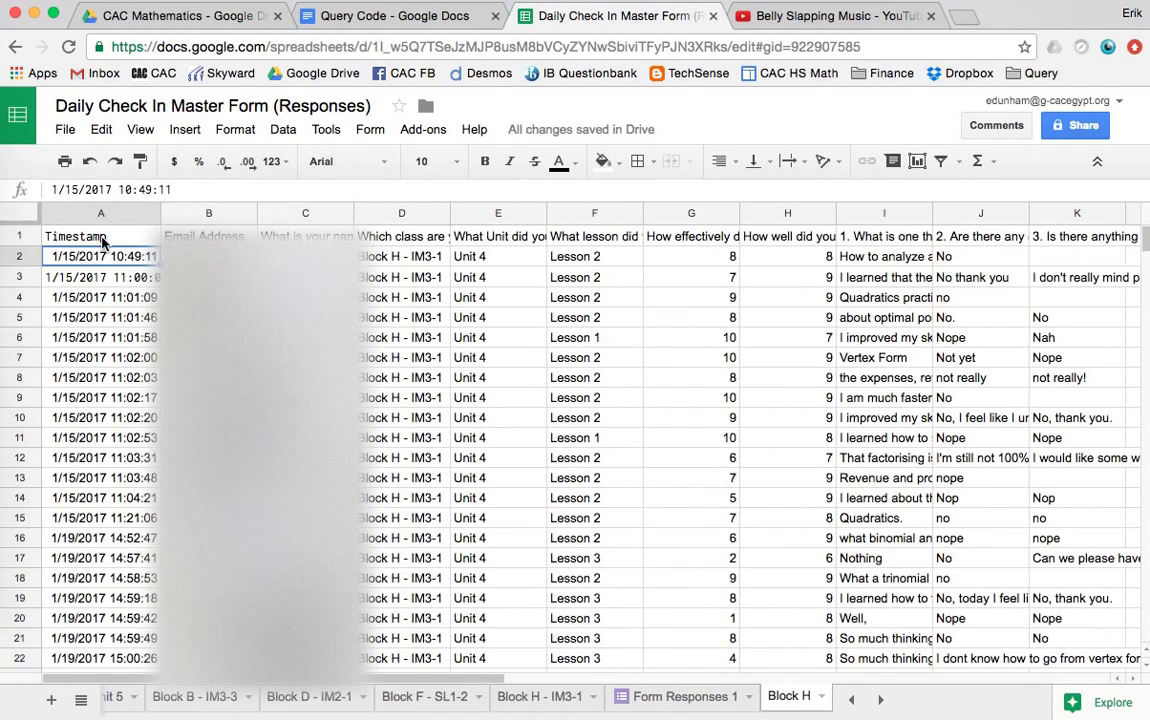
# Step: Select class column D and scroll through it to verify the Block H - IM3-1 rows
pyautogui.click(389, 222)
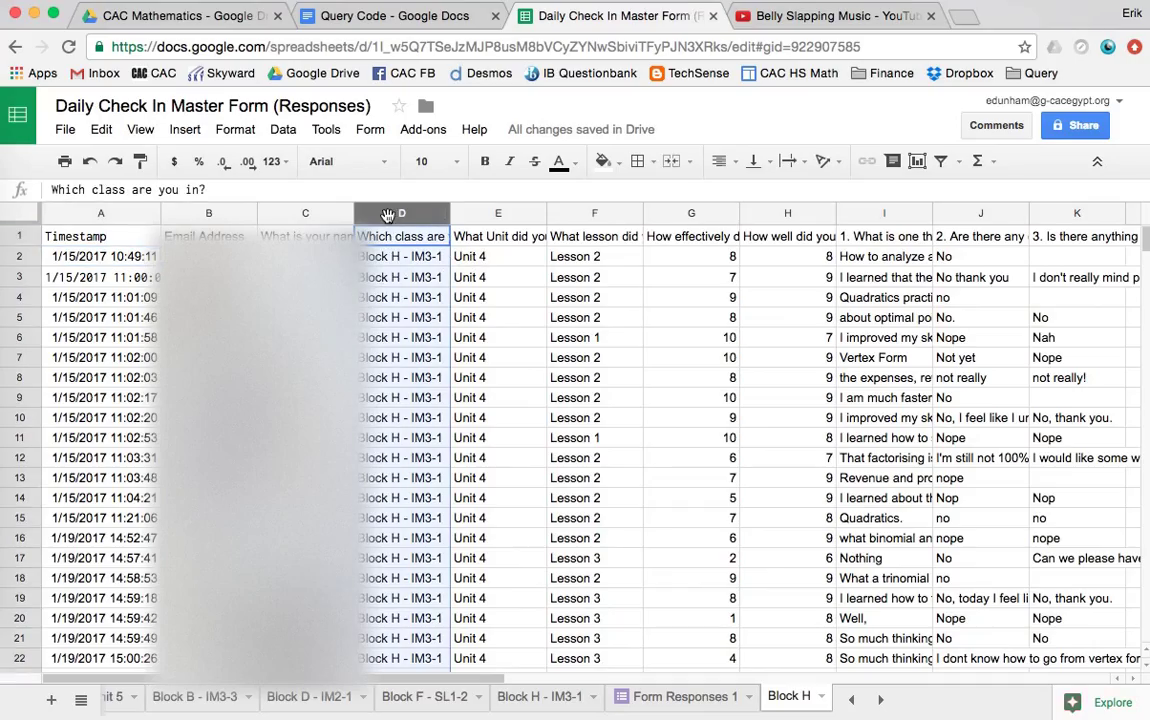
pyautogui.scroll(-10, 362, 432)
pyautogui.scroll(-20, 395, 392)
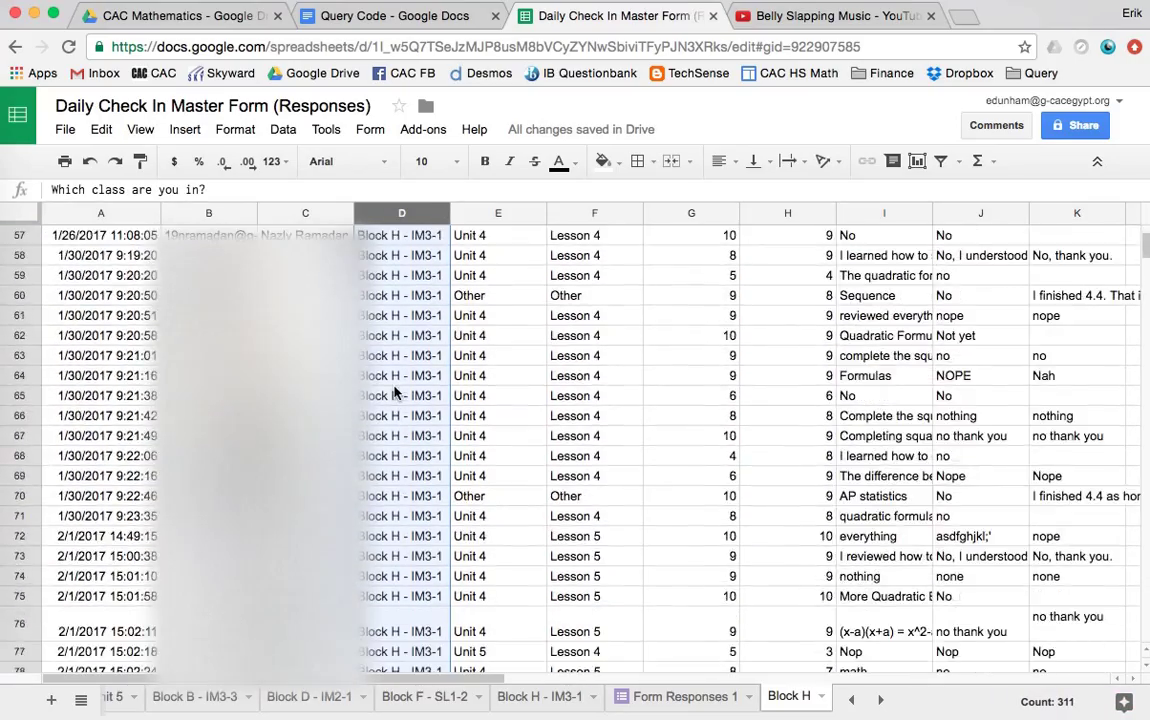
pyautogui.scroll(-20, 395, 392)
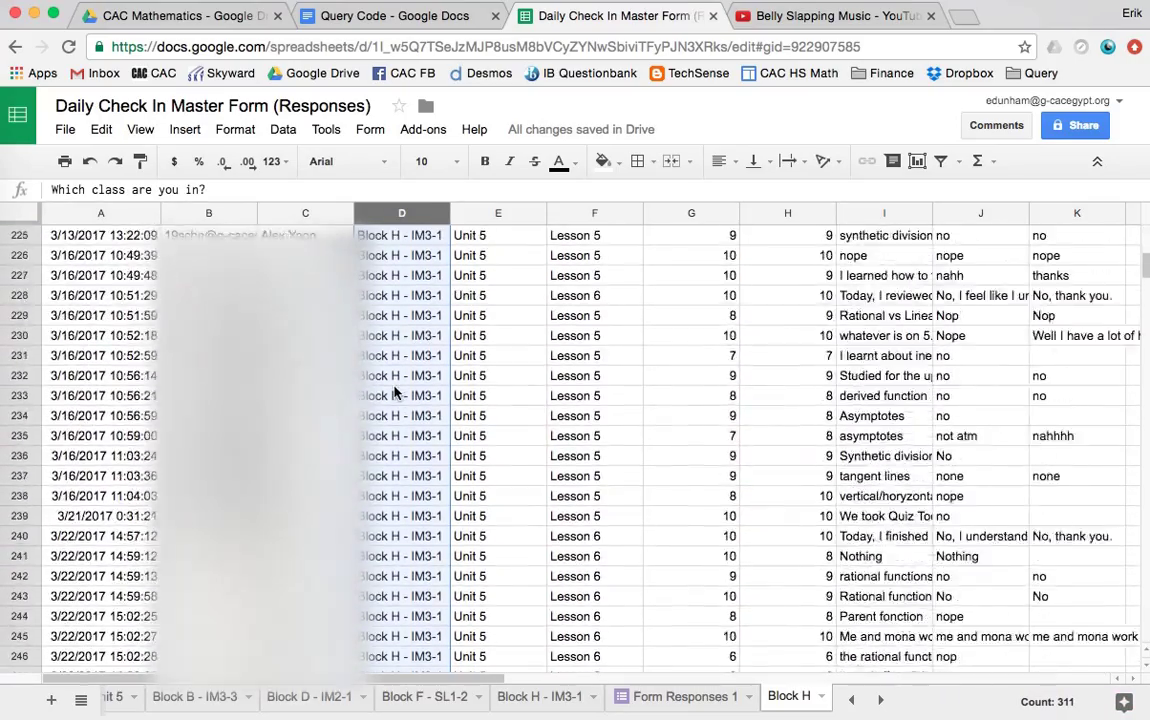
pyautogui.scroll(3, 395, 392)
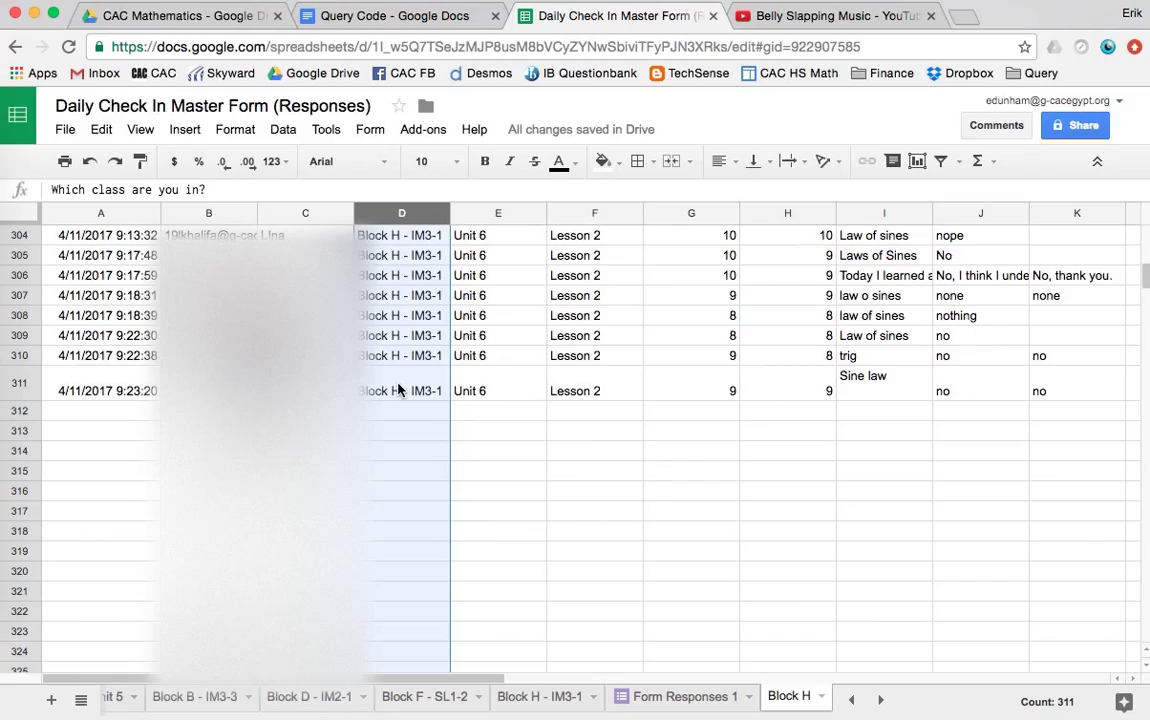
pyautogui.scroll(20, 398, 390)
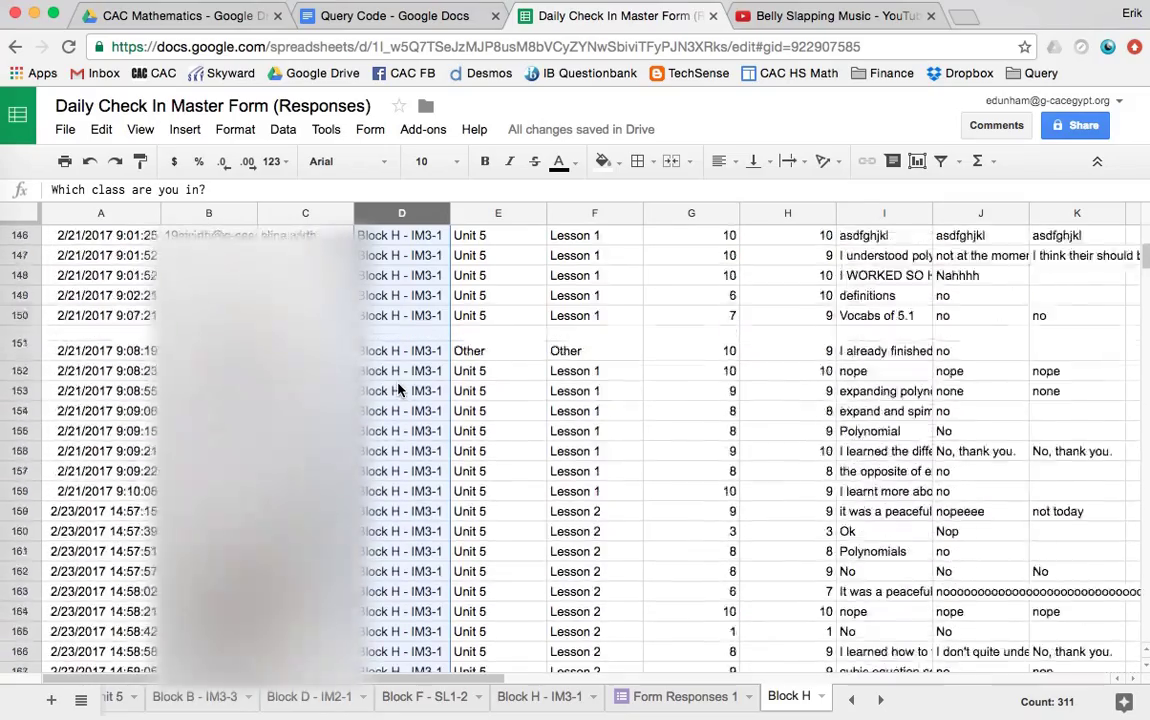
pyautogui.scroll(15, 398, 390)
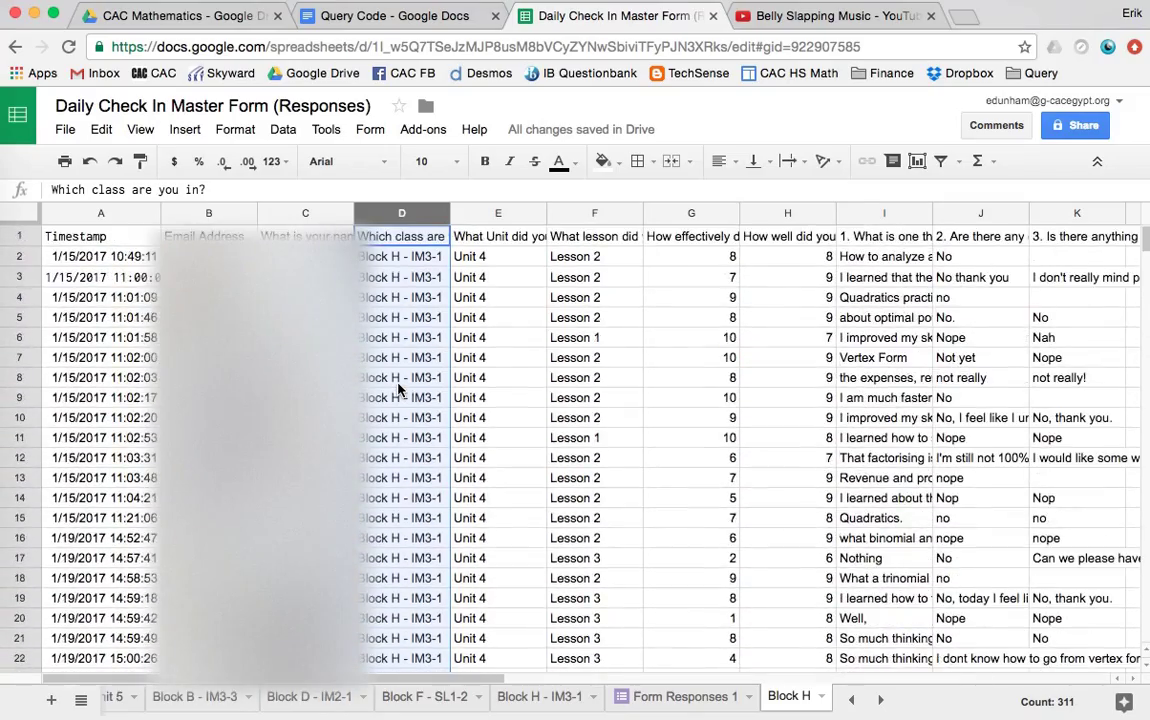
# Step: Set header row 1 to Wrap so the full survey questions show
pyautogui.click(14, 237)
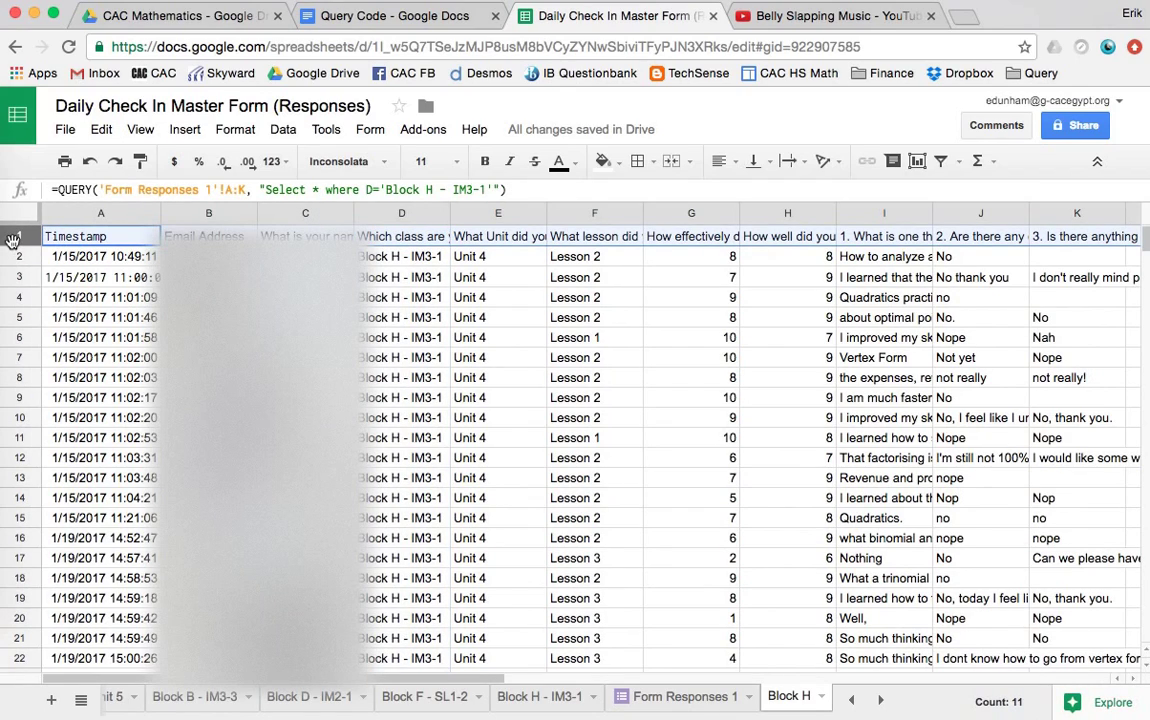
pyautogui.click(788, 162)
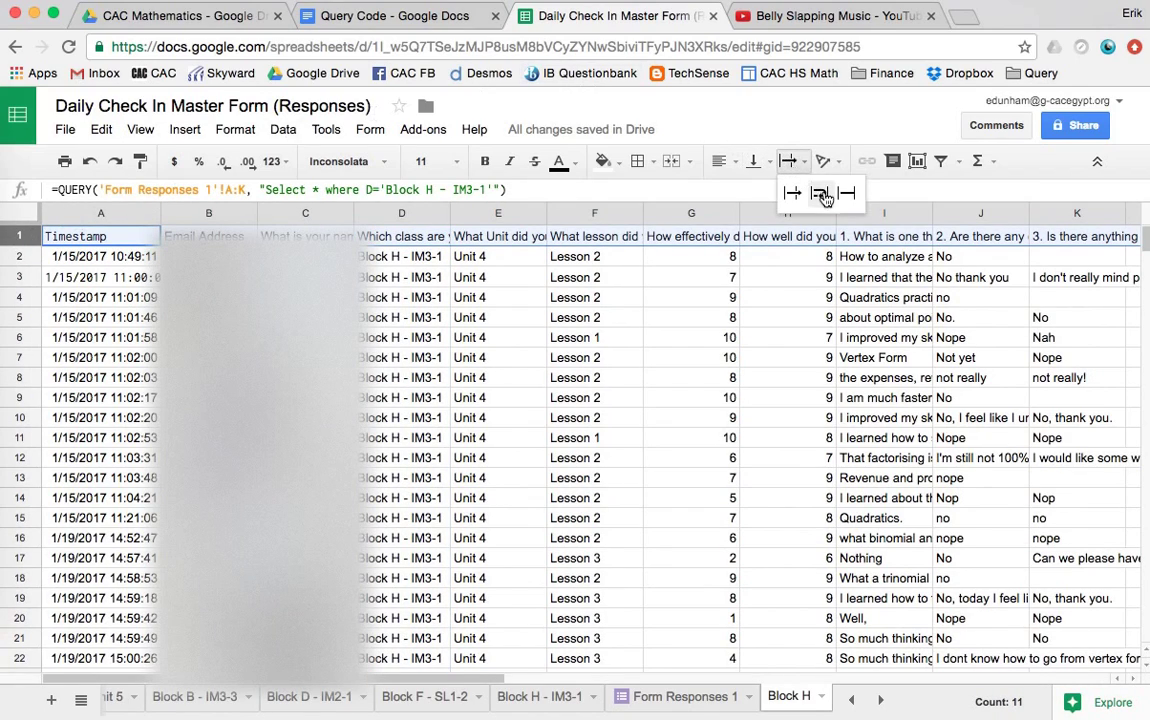
pyautogui.click(822, 196)
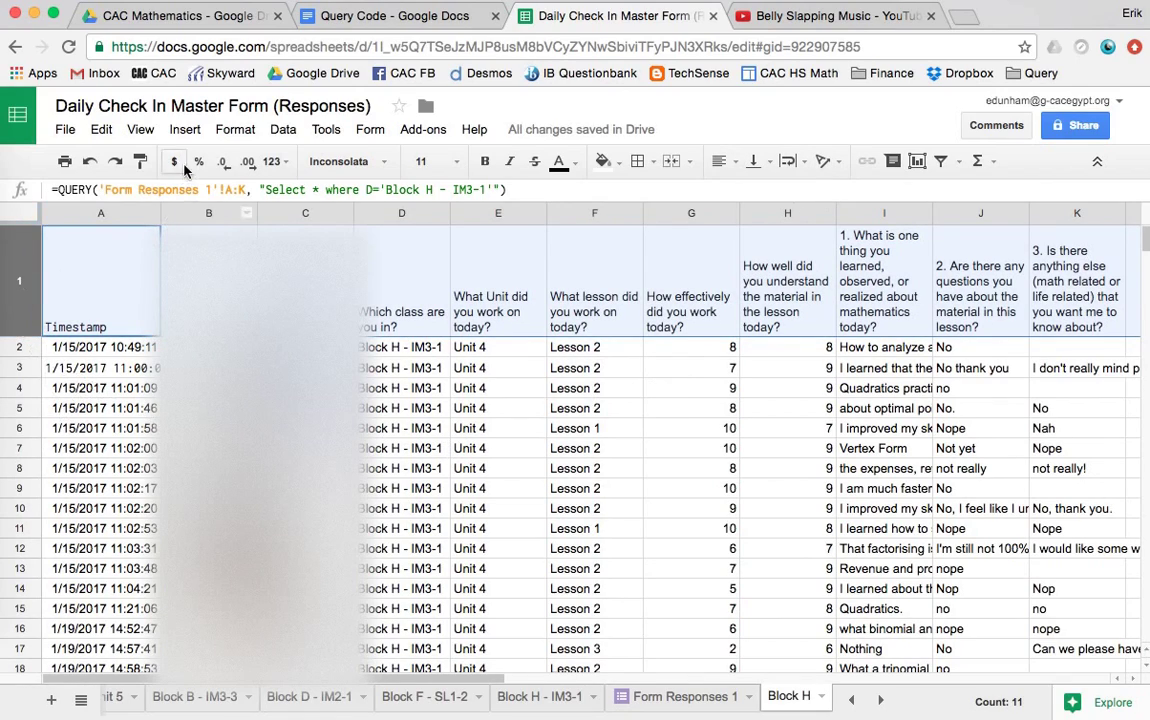
pyautogui.click(305, 428)
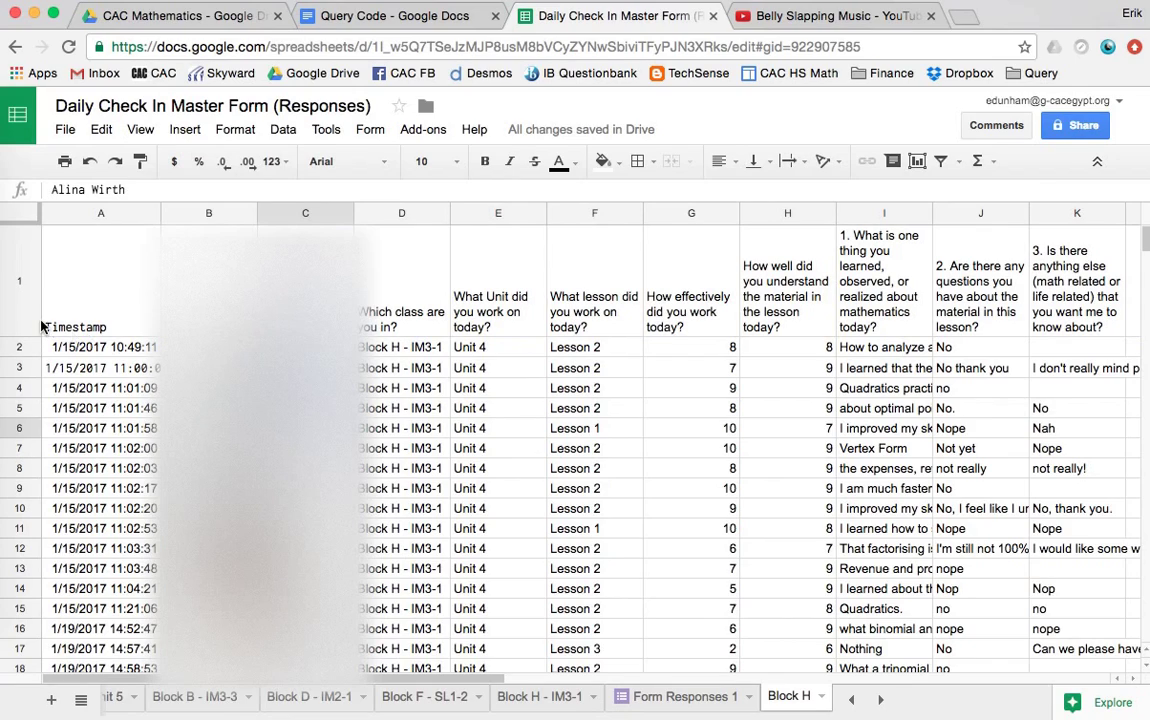
pyautogui.click(18, 280)
pyautogui.click(178, 132)
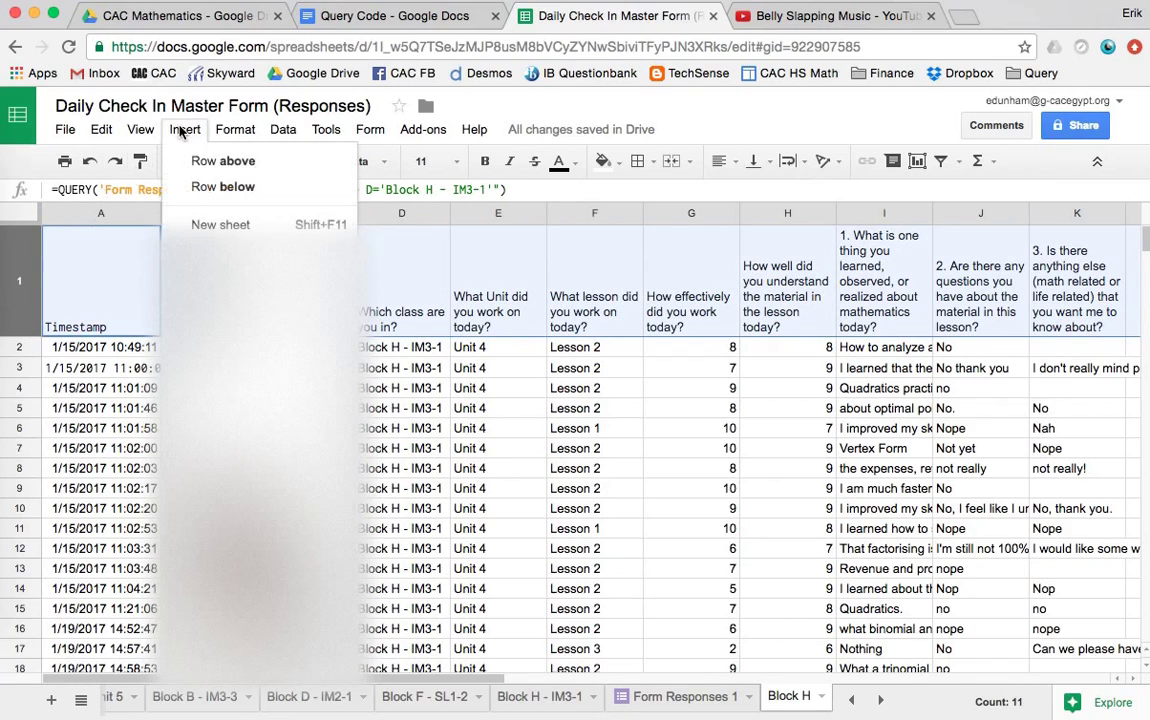
# Step: Freeze the header row at the top of the Block H tab
pyautogui.moveTo(140, 129)
pyautogui.moveTo(158, 162)
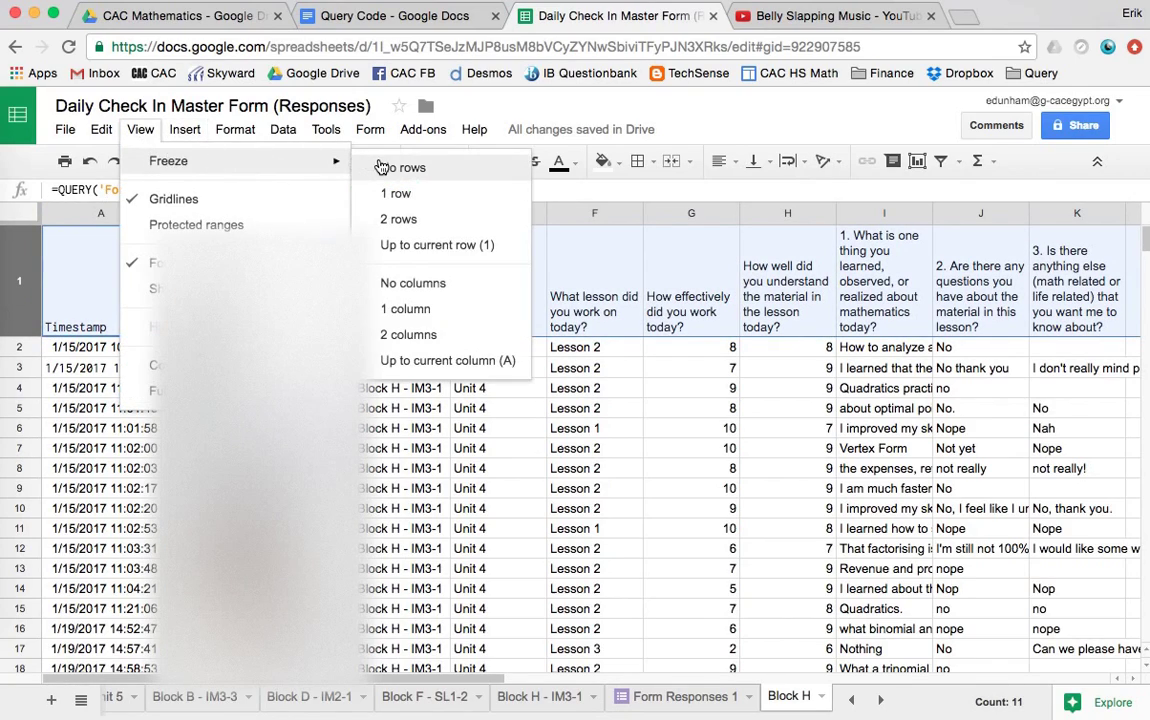
pyautogui.click(393, 193)
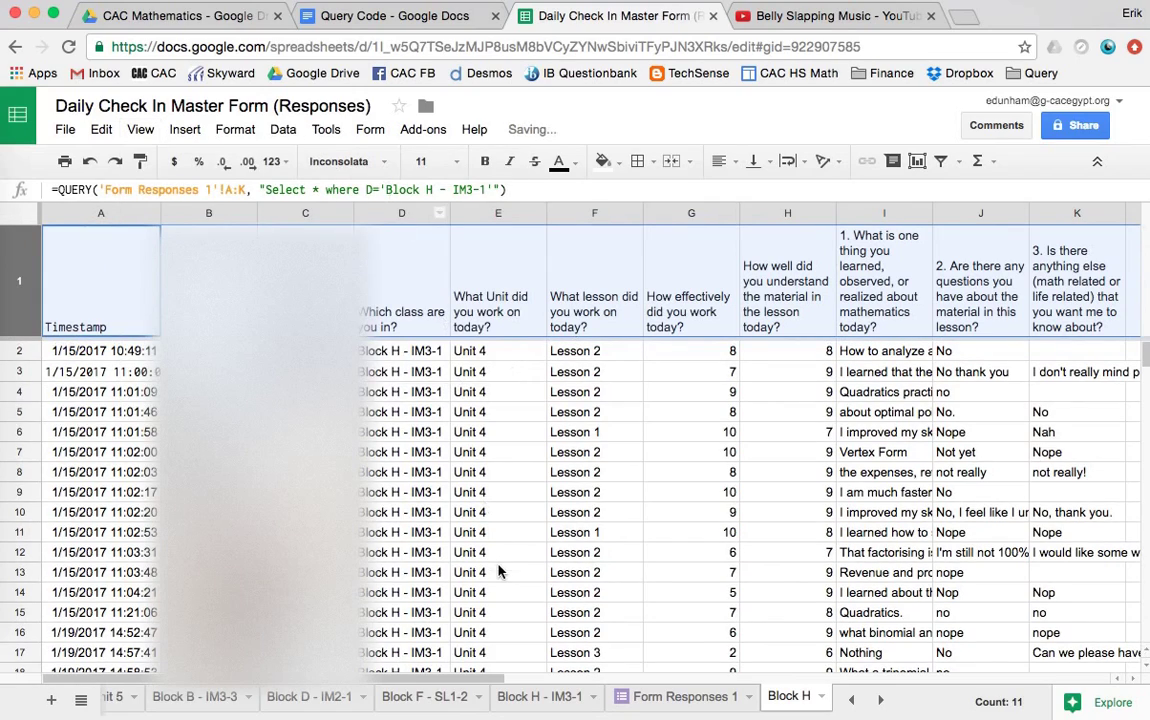
pyautogui.click(305, 492)
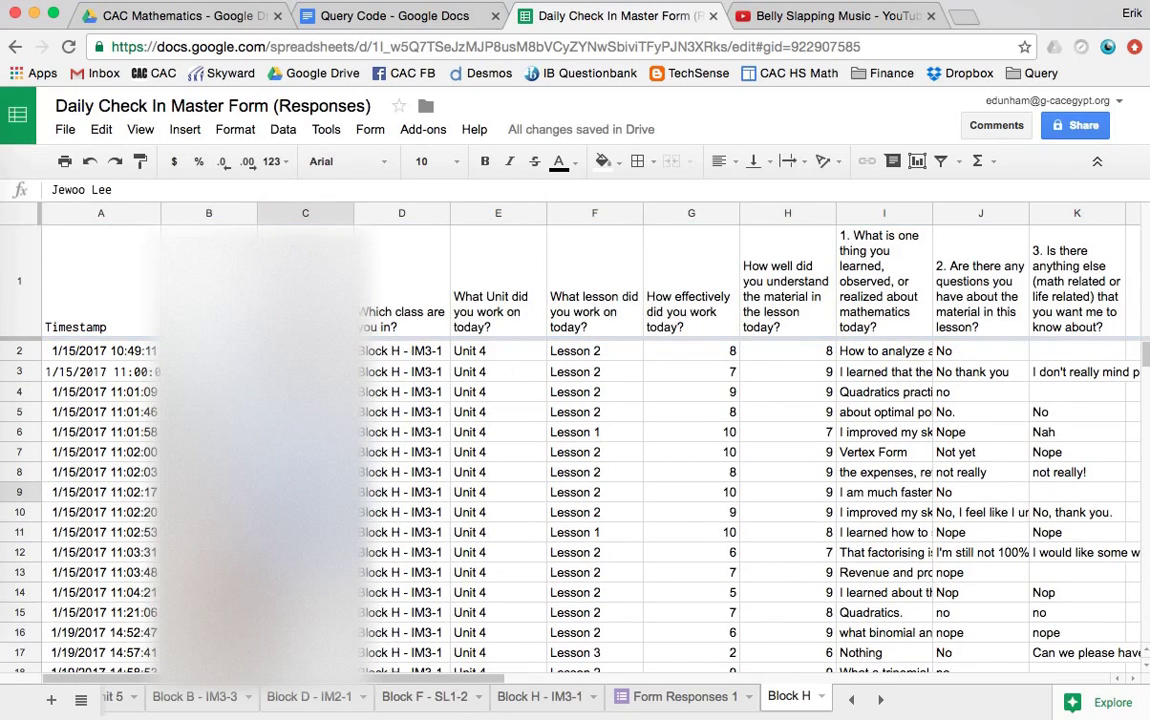
# Step: Give header row 1 a light blue fill
pyautogui.click(24, 283)
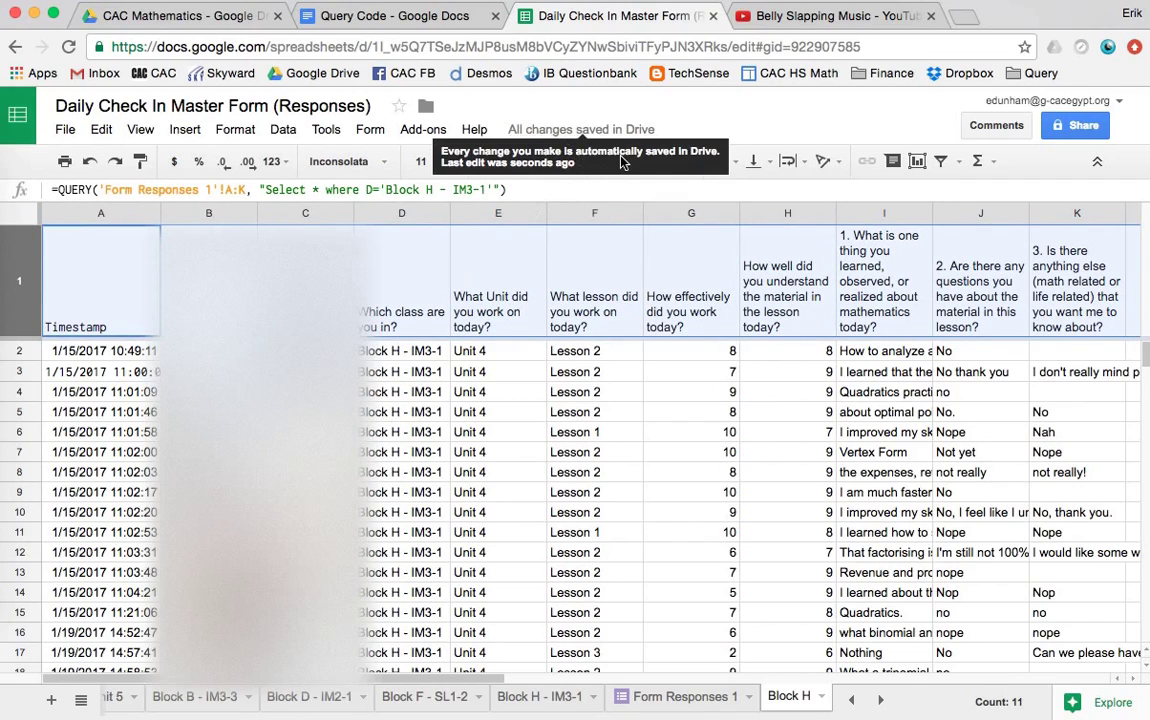
pyautogui.click(605, 164)
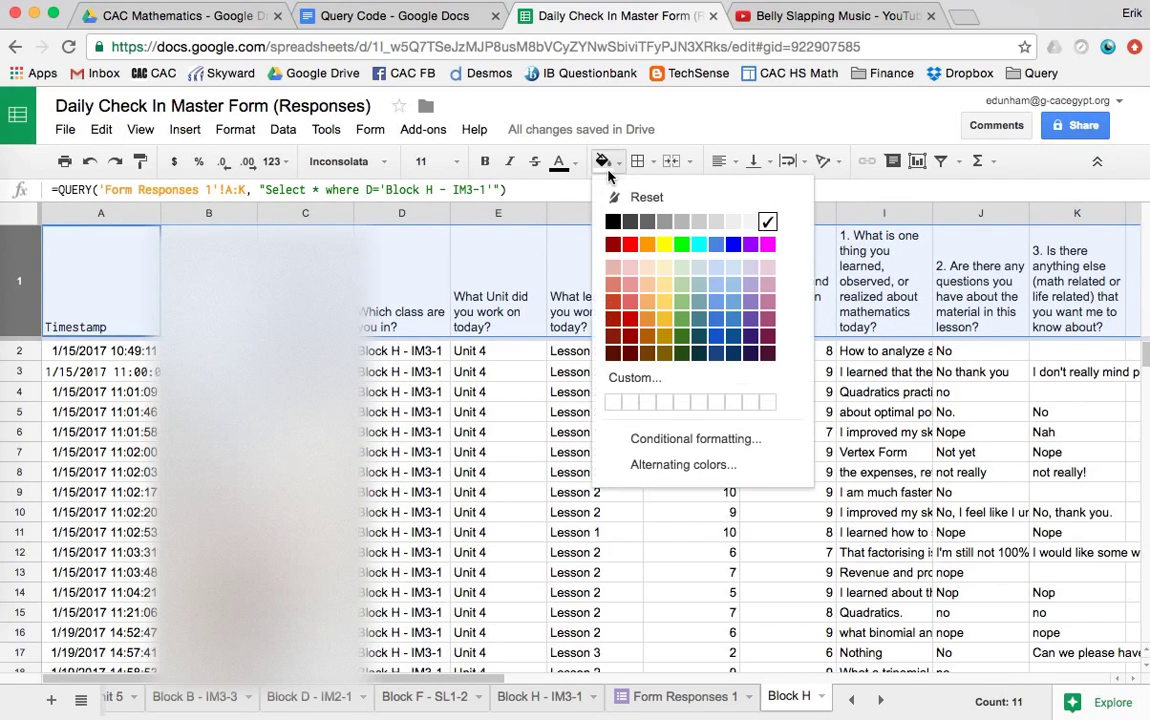
pyautogui.click(716, 267)
pyautogui.click(595, 371)
pyautogui.scroll(-1, 200, 430)
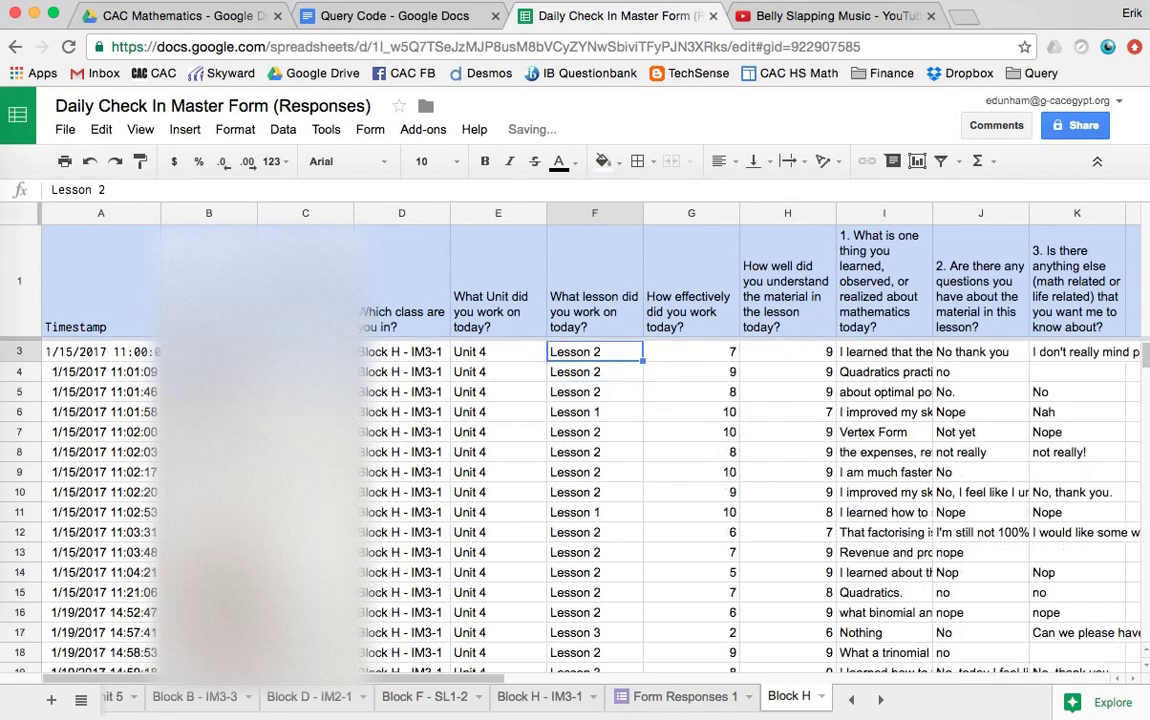
pyautogui.scroll(1, 200, 430)
# Step: Make the header row text bold with Ctrl+B
pyautogui.click(20, 280)
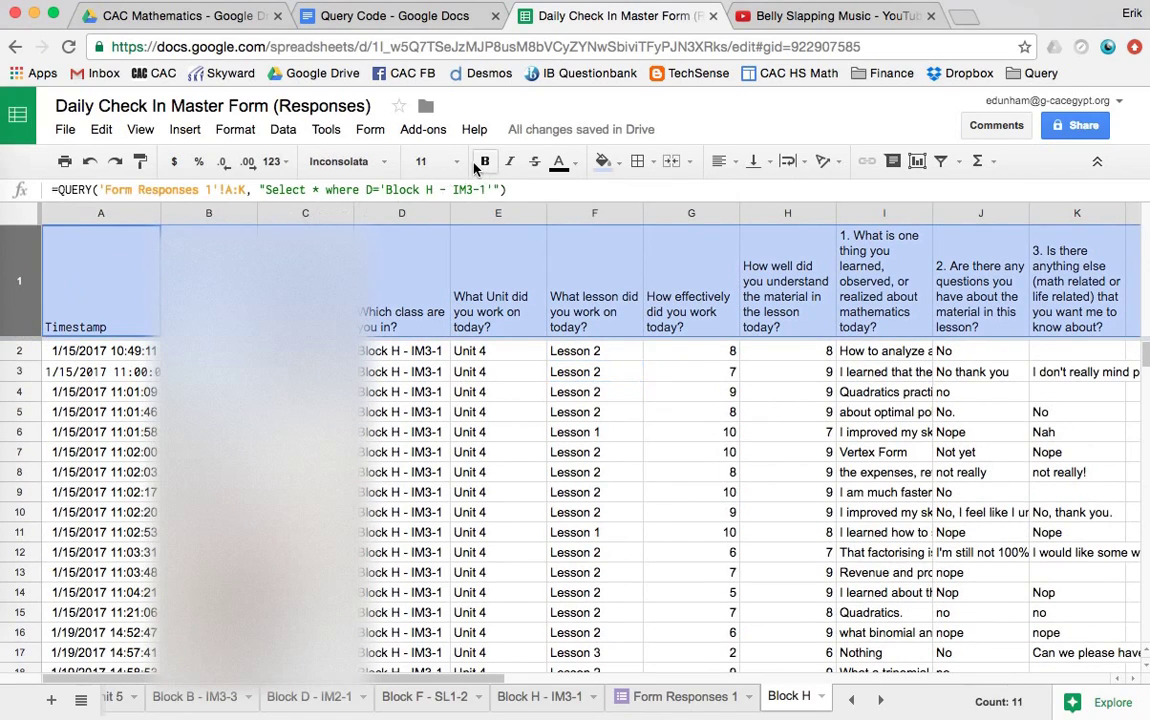
pyautogui.hotkey('ctrl', 'b')
pyautogui.click(535, 440)
pyautogui.scroll(-2, 424, 480)
pyautogui.scroll(2, 424, 480)
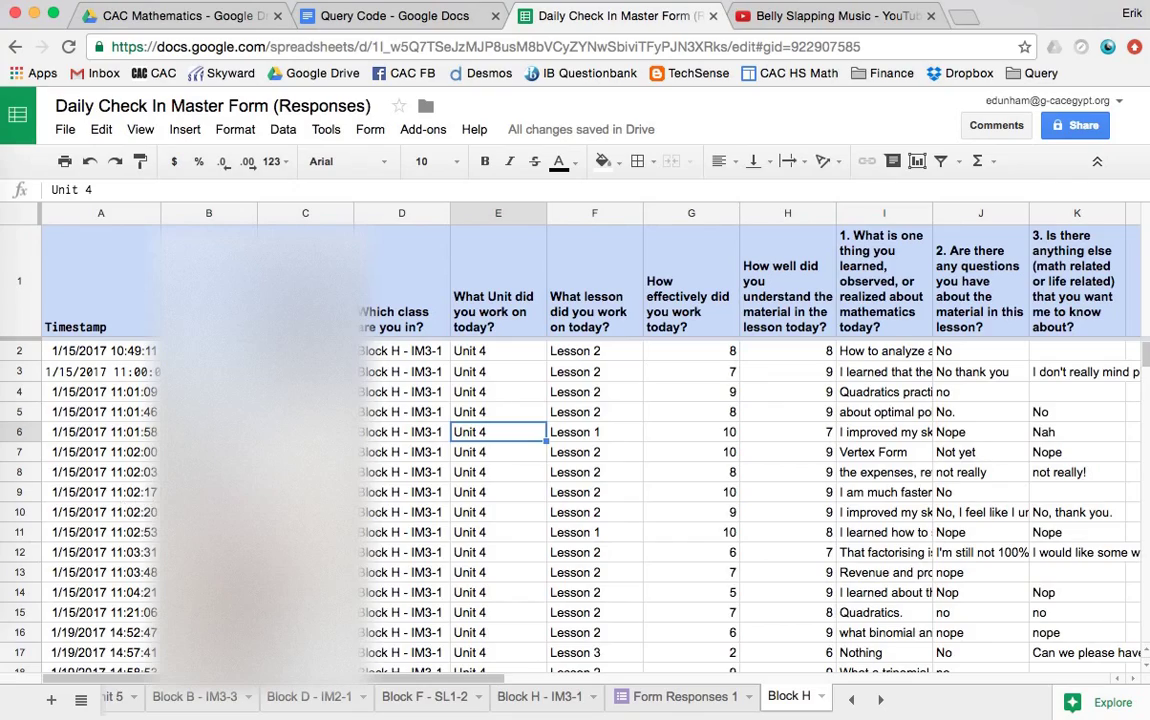
pyautogui.scroll(-10, 122, 508)
pyautogui.scroll(-20, 122, 508)
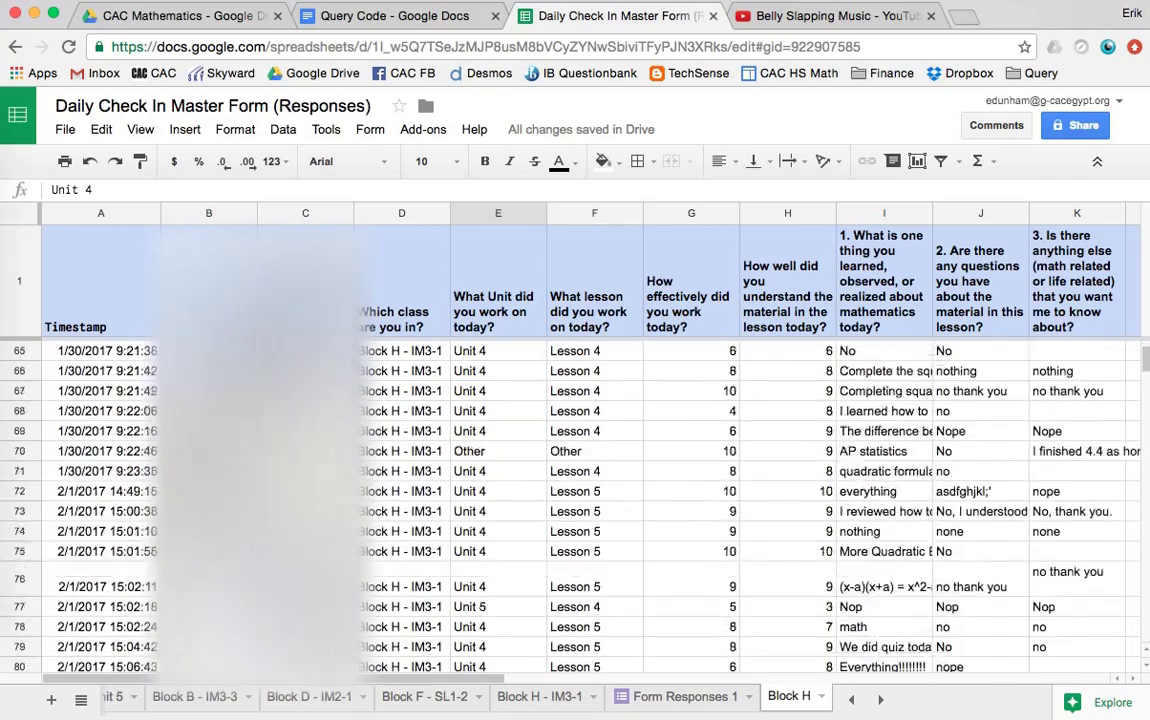
pyautogui.scroll(-14, 122, 508)
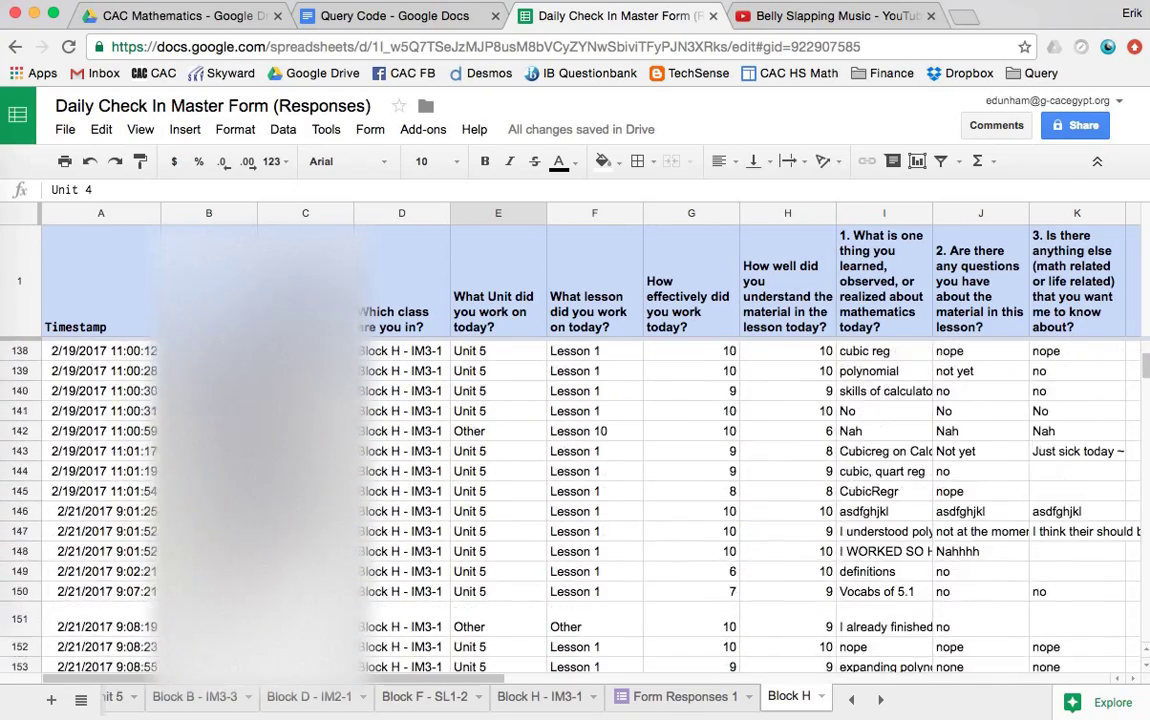
pyautogui.scroll(-3, 575, 508)
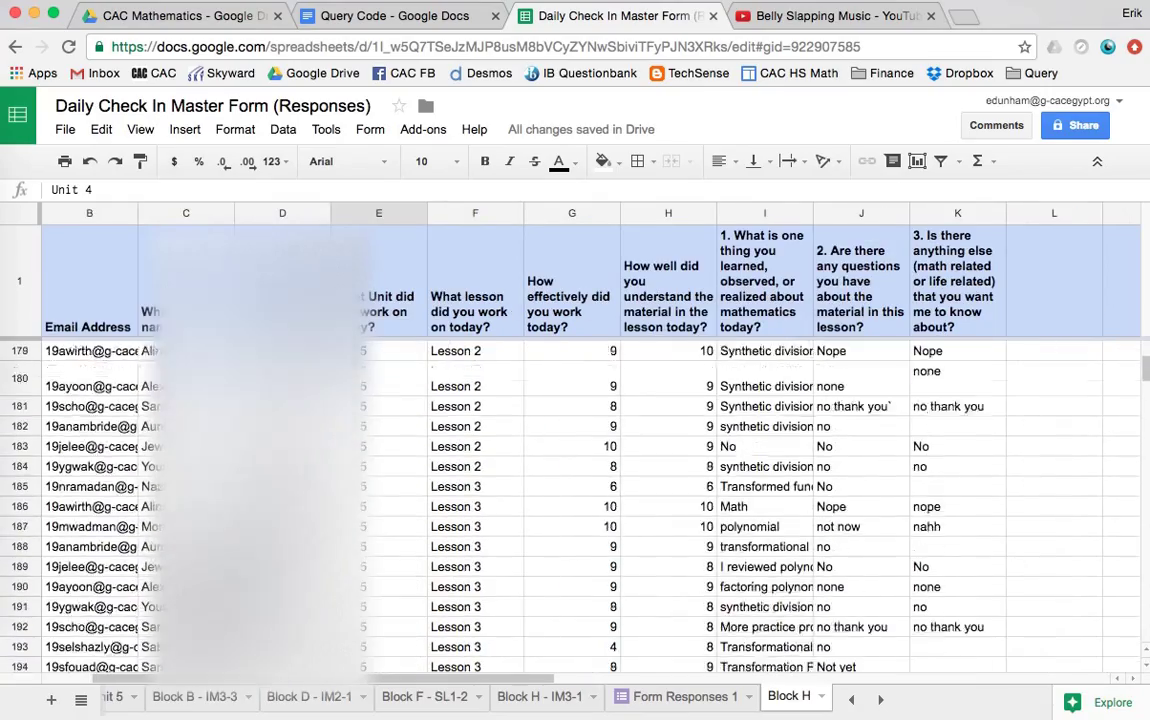
pyautogui.scroll(13, 575, 508)
pyautogui.scroll(20, 575, 508)
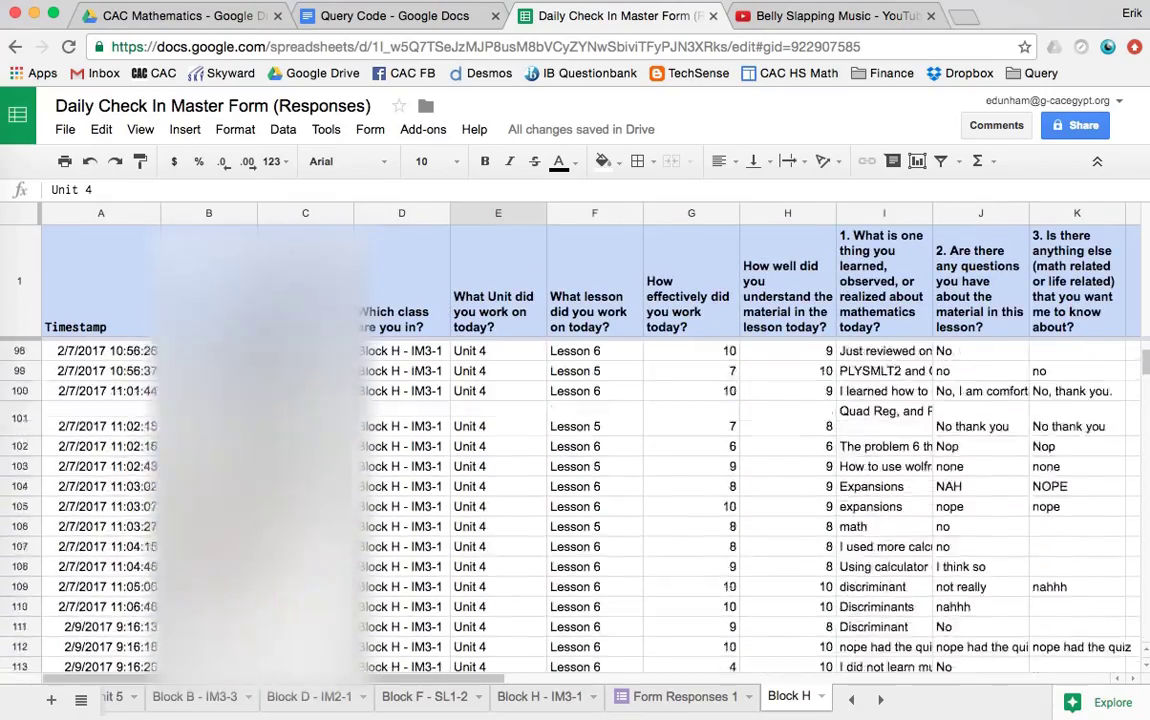
pyautogui.scroll(6, 575, 508)
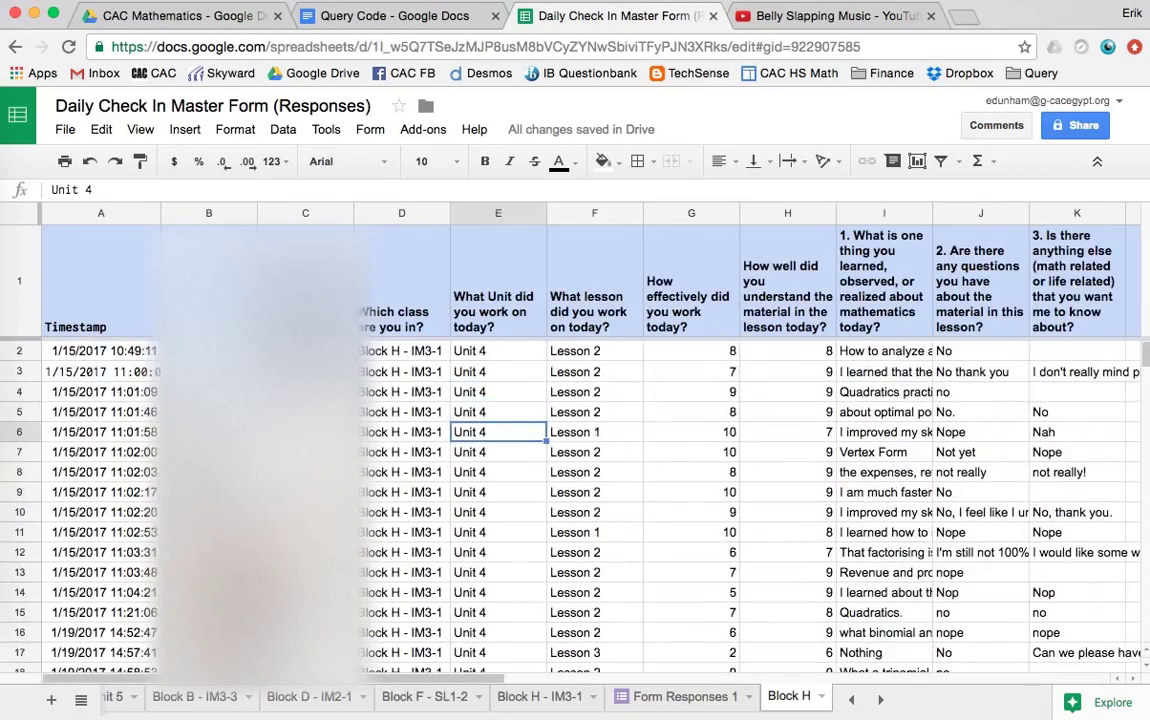
pyautogui.click(24, 293)
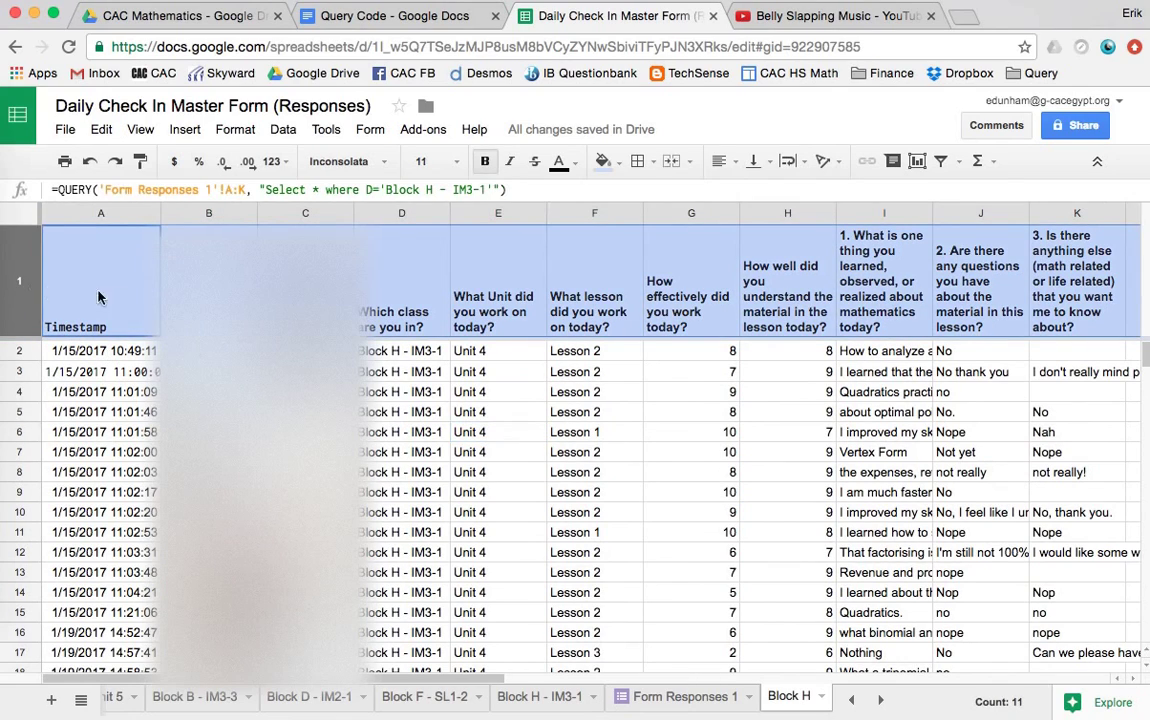
pyautogui.scroll(-2, 575, 500)
pyautogui.scroll(2, 575, 500)
pyautogui.click(300, 212)
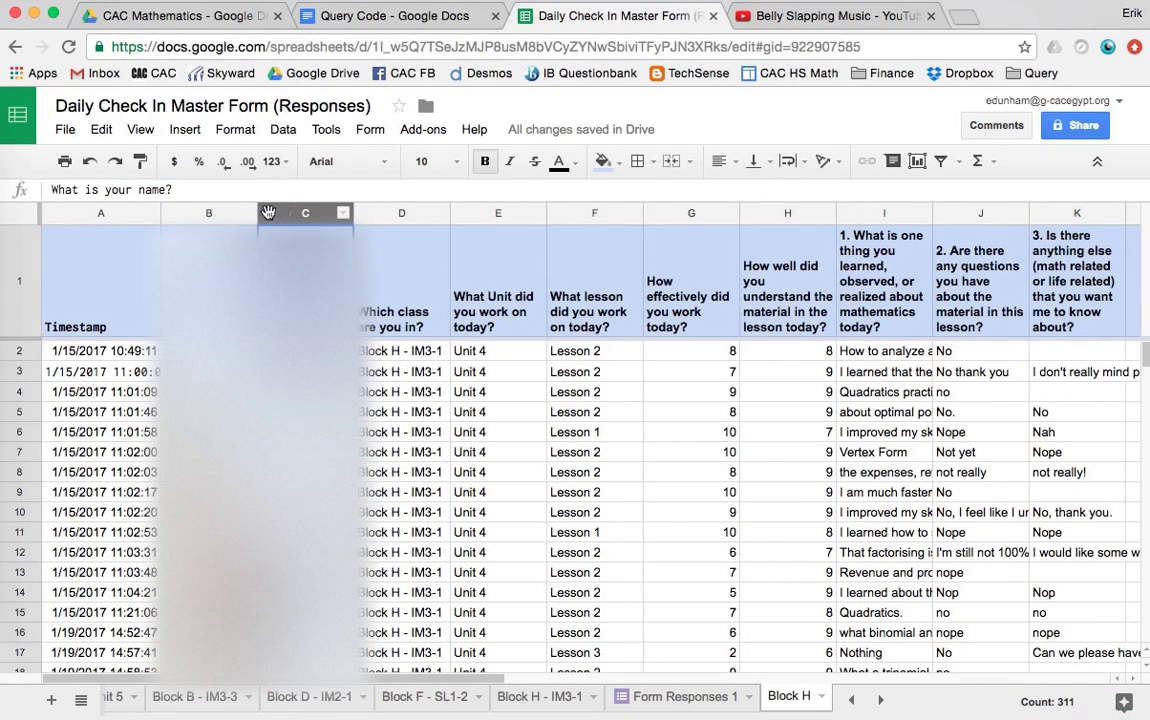
# Step: Select name column C and freeze columns A through C
pyautogui.click(104, 393)
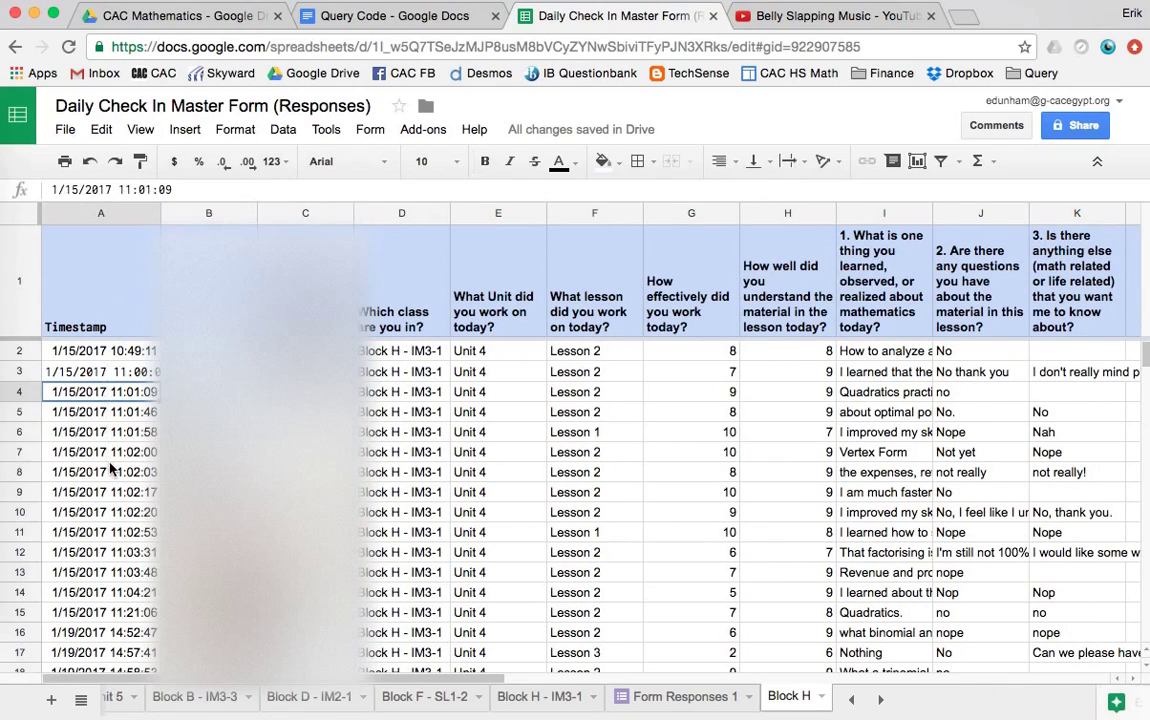
pyautogui.click(113, 558)
pyautogui.press('Right')
pyautogui.press('Right')
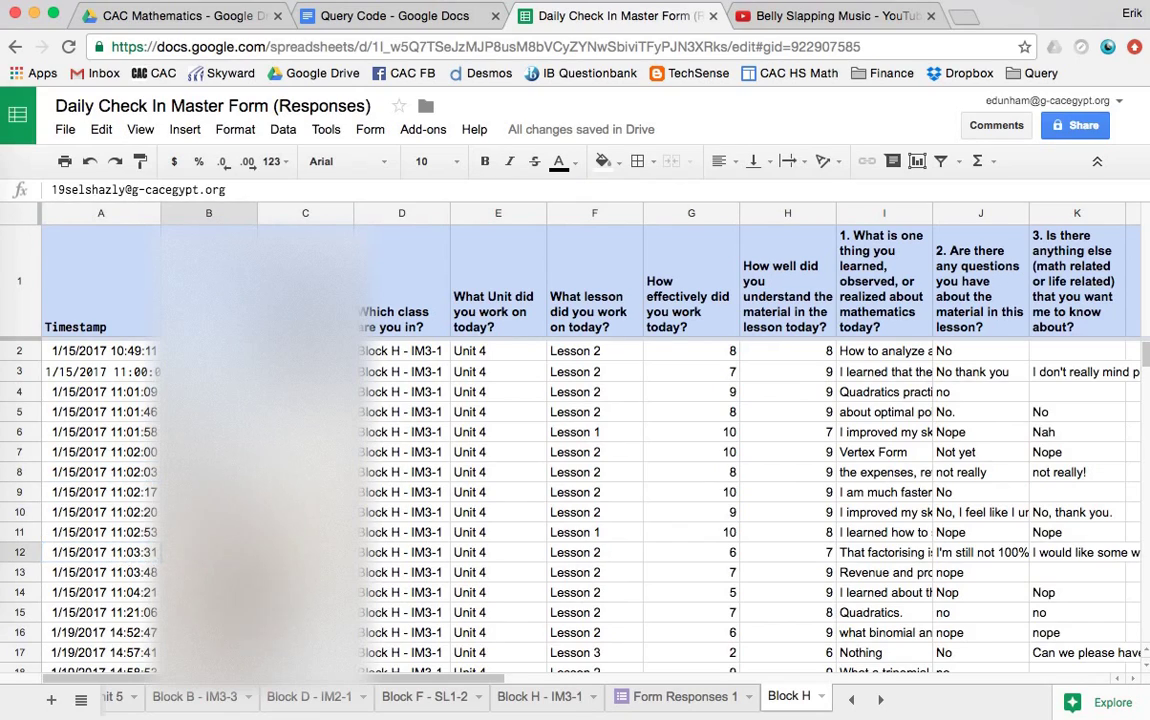
pyautogui.click(292, 215)
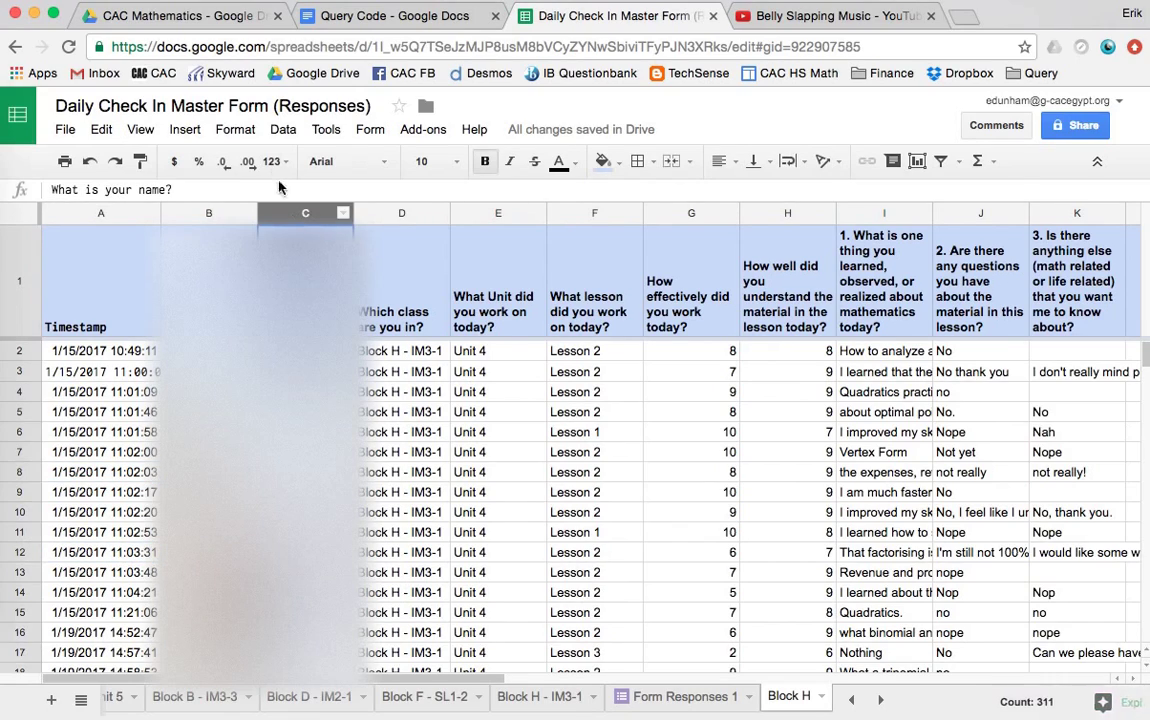
pyautogui.click(185, 130)
pyautogui.moveTo(140, 130)
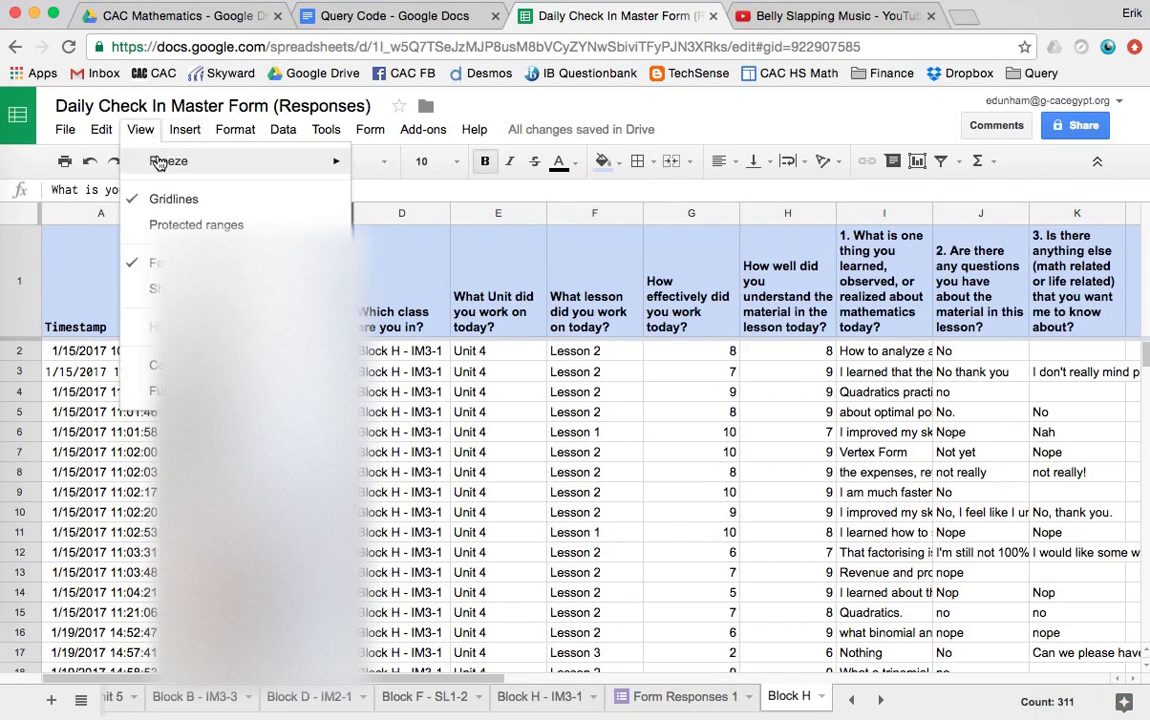
pyautogui.moveTo(290, 161)
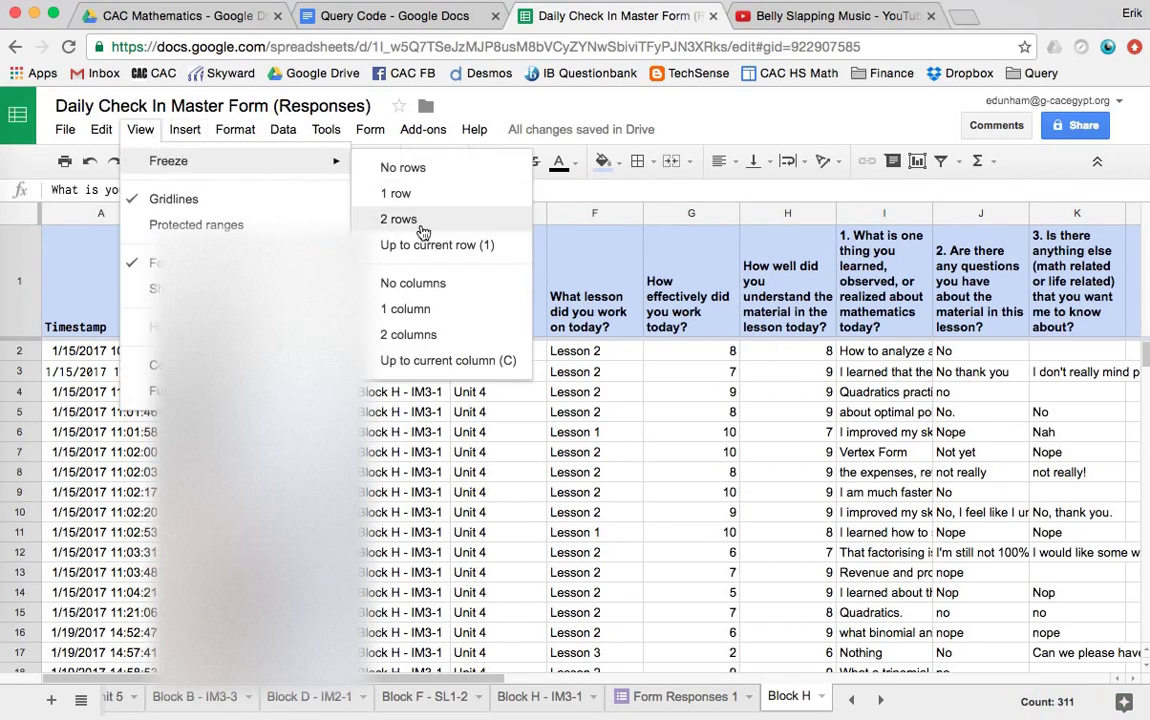
pyautogui.click(457, 360)
pyautogui.scroll(-3, 477, 485)
pyautogui.scroll(3, 477, 485)
pyautogui.hscroll(5, 477, 485)
pyautogui.hscroll(-2, 477, 485)
# Step: Scroll across row 7 to confirm columns A–C stay frozen, leaving freeze settings unchanged
pyautogui.click(208, 452)
pyautogui.press('Right')
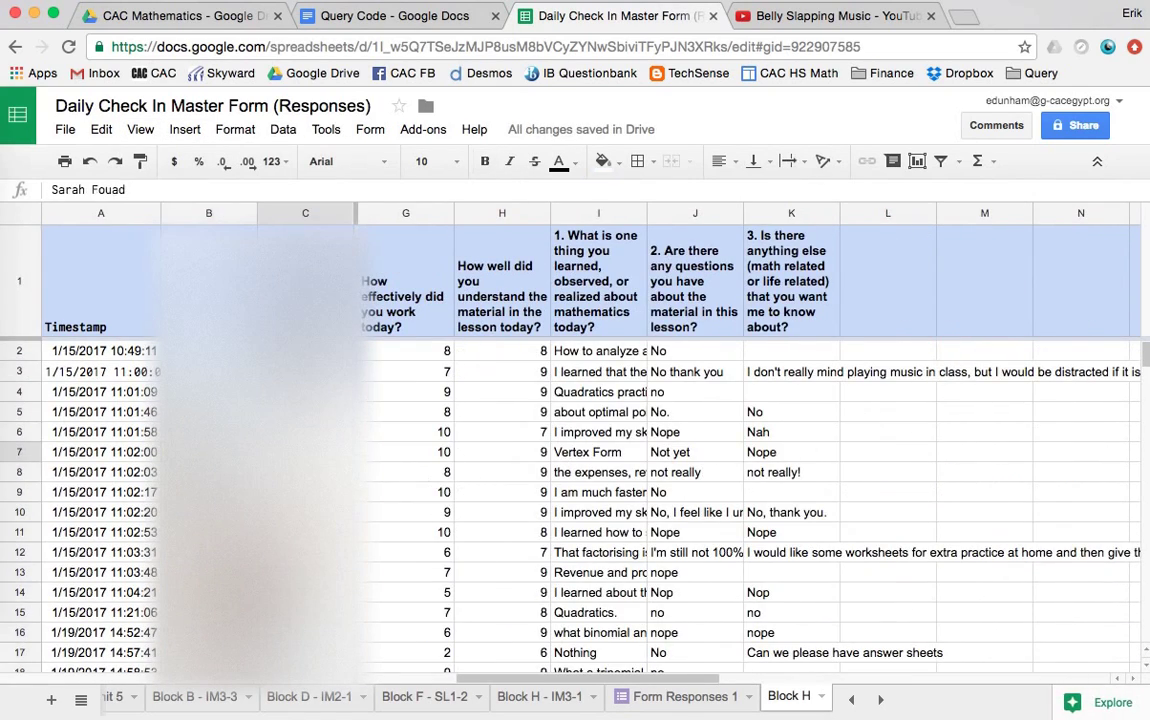
pyautogui.click(573, 455)
pyautogui.hscroll(3, 570, 455)
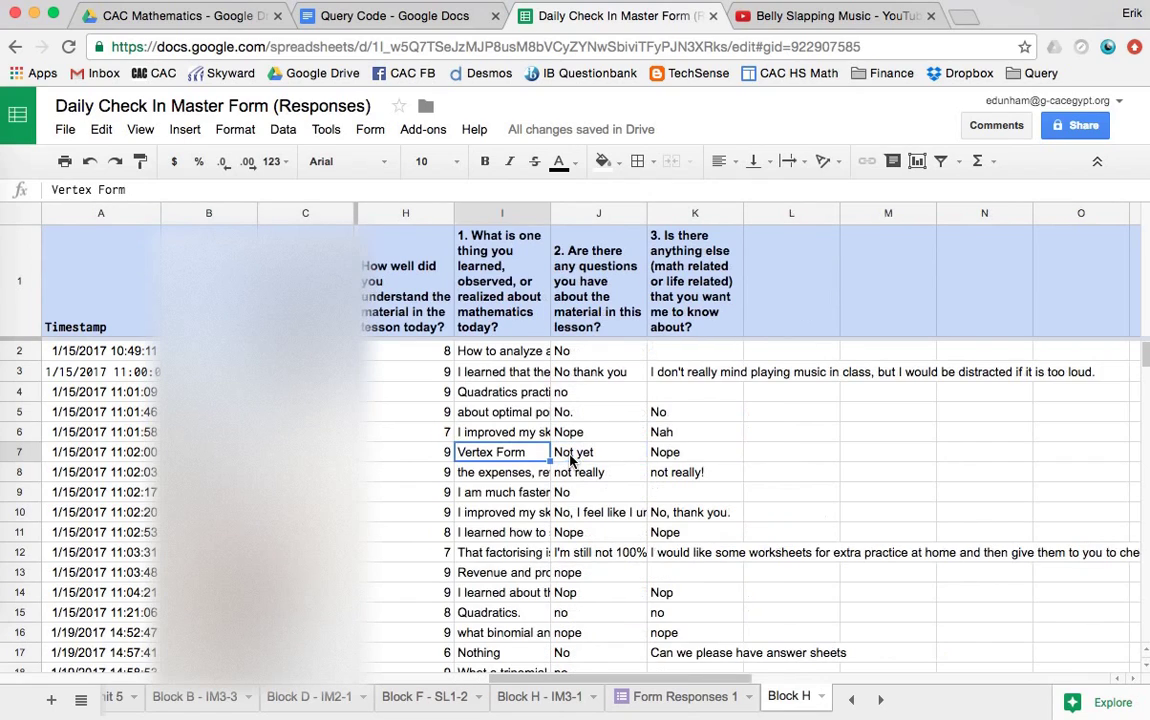
pyautogui.hscroll(-6, 565, 455)
pyautogui.click(146, 128)
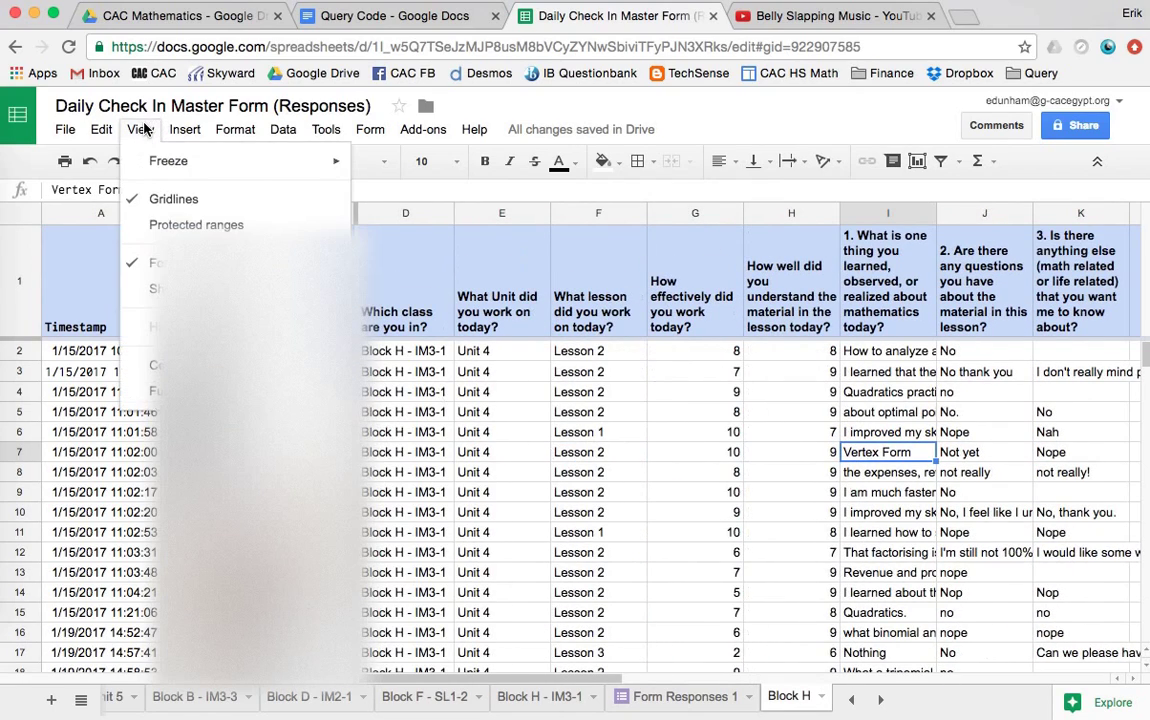
pyautogui.moveTo(165, 161)
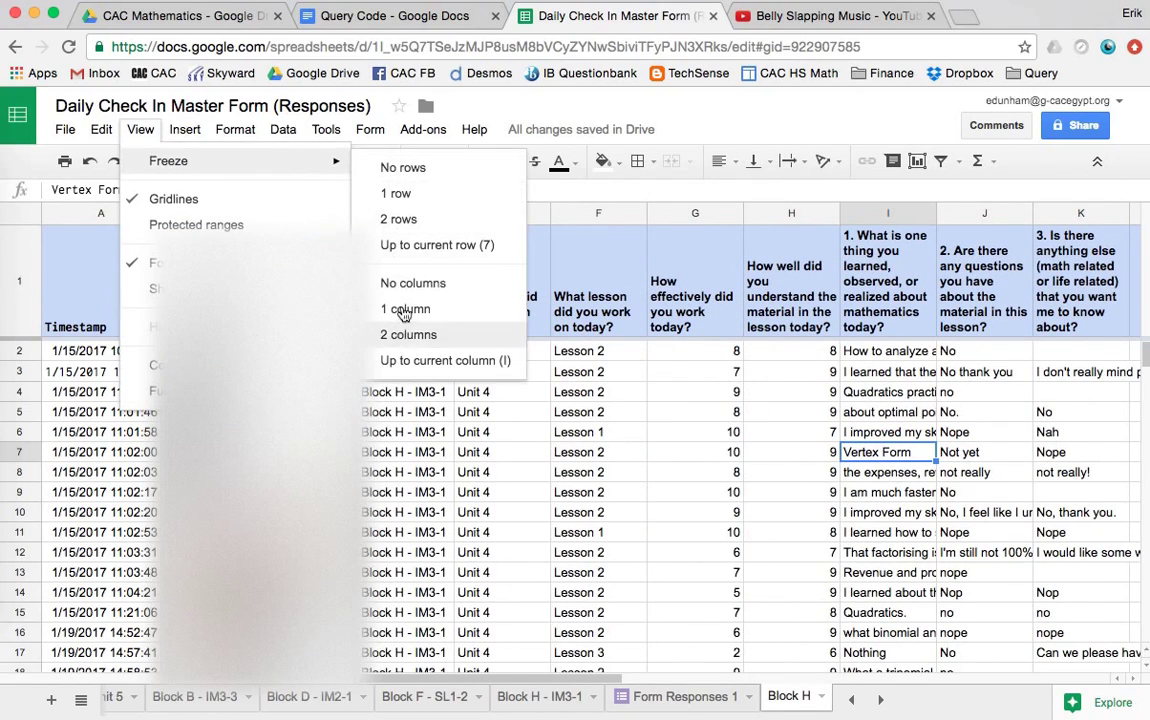
pyautogui.click(138, 129)
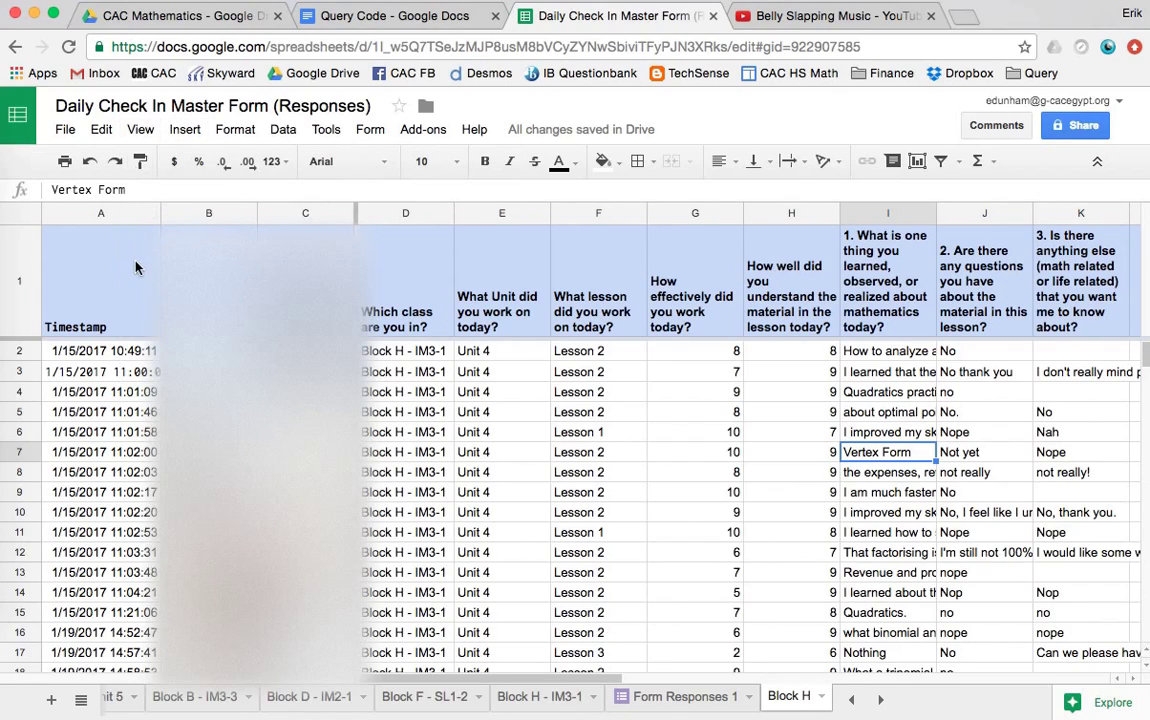
pyautogui.click(27, 255)
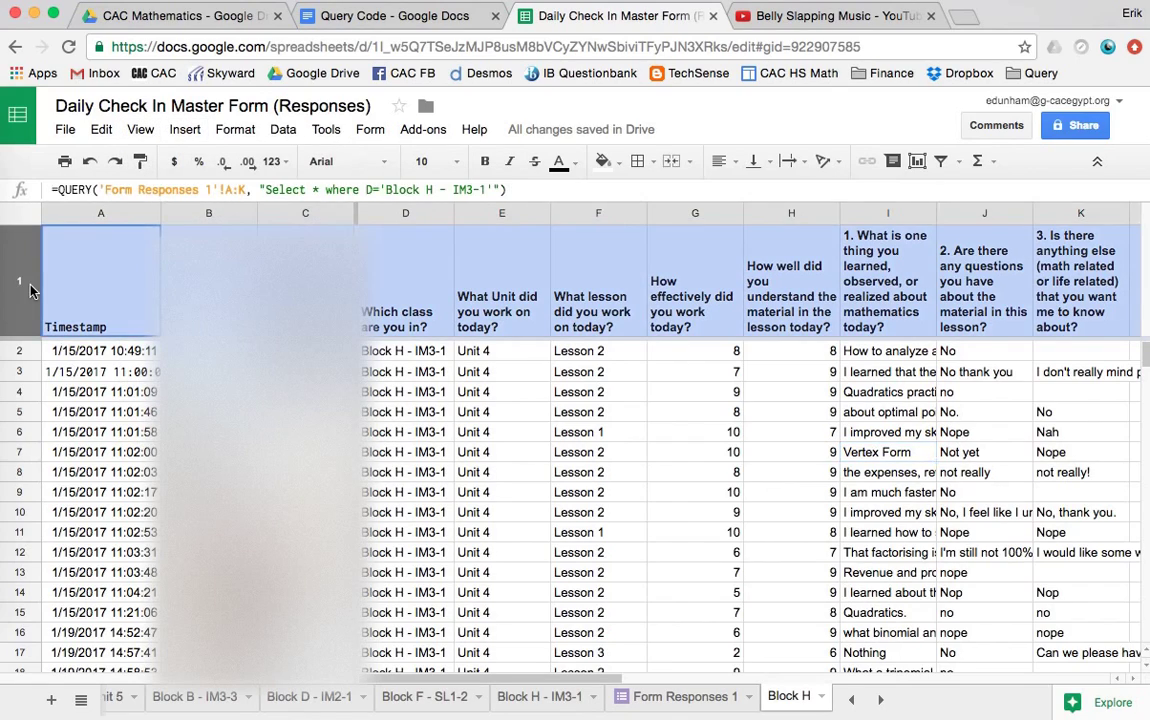
# Step: Dismiss the fill colour palette unchanged and scroll through the Block H responses
pyautogui.click(603, 161)
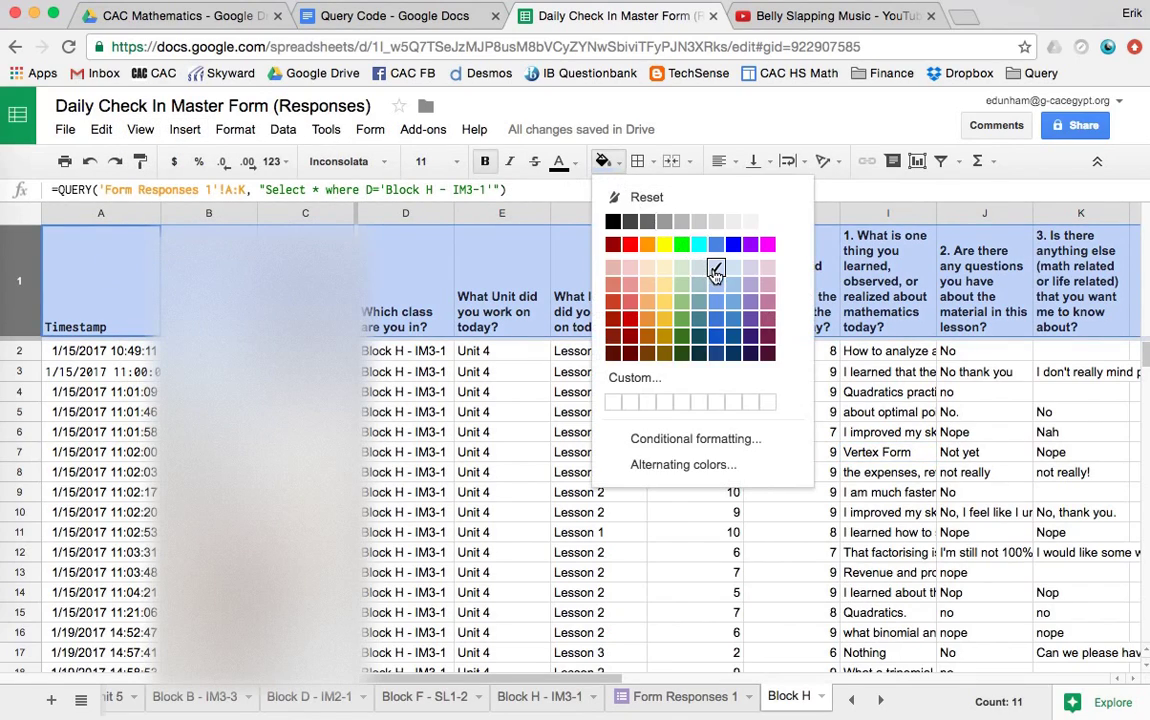
pyautogui.click(548, 146)
pyautogui.click(508, 405)
pyautogui.scroll(-3, 508, 405)
pyautogui.scroll(3, 508, 405)
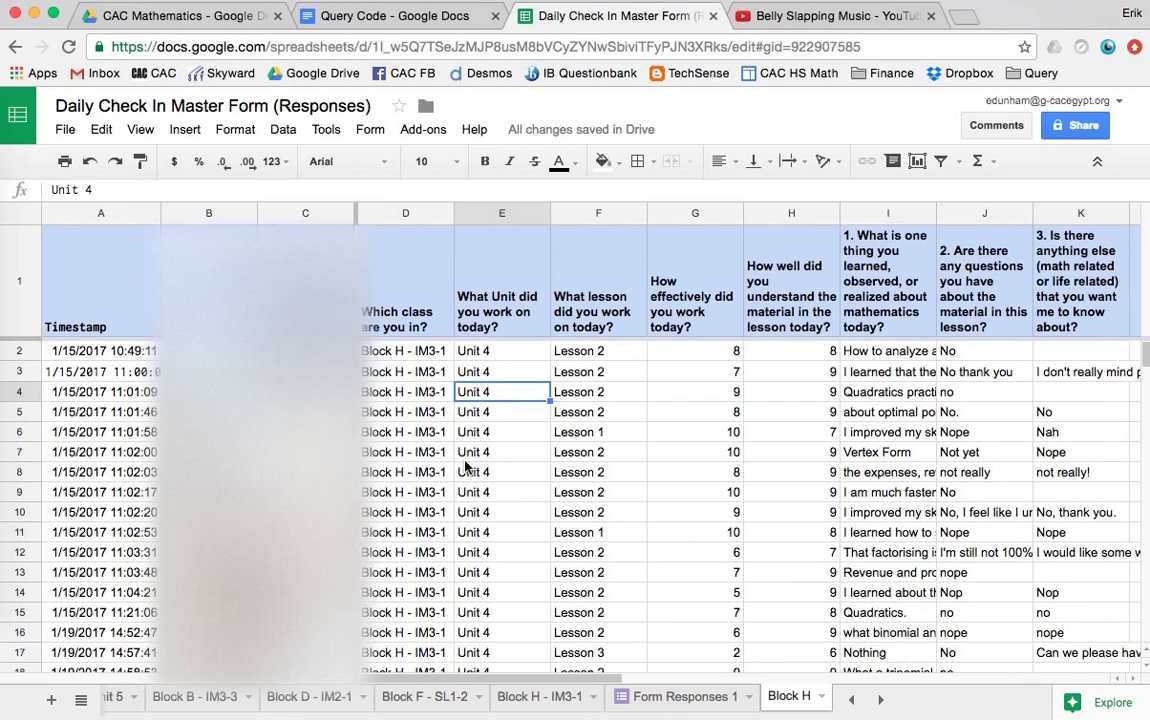
pyautogui.scroll(-3, 467, 466)
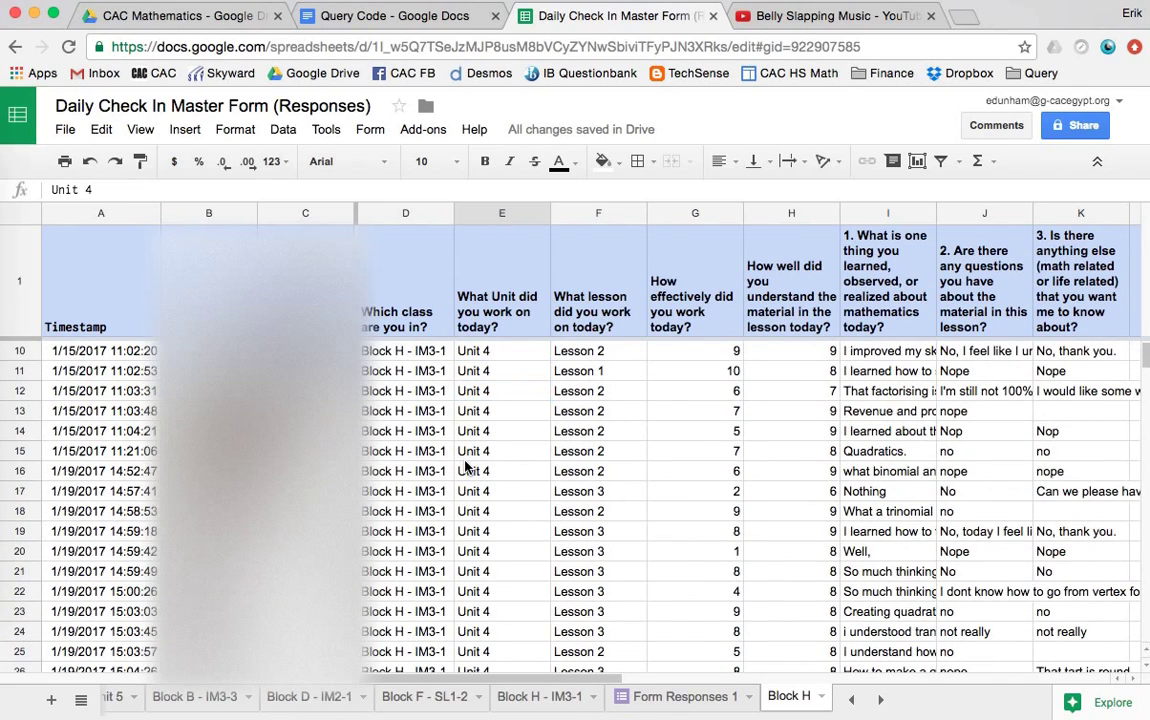
pyautogui.scroll(-15, 467, 466)
pyautogui.scroll(-2, 467, 466)
pyautogui.scroll(13, 467, 466)
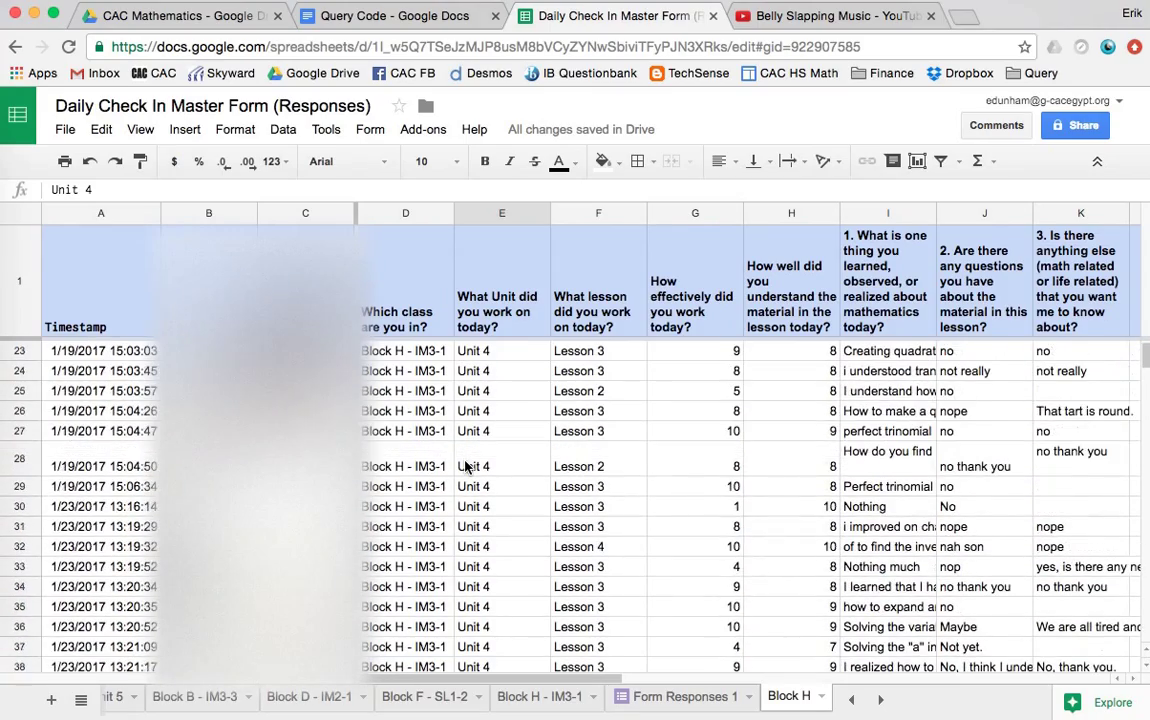
pyautogui.scroll(7, 465, 468)
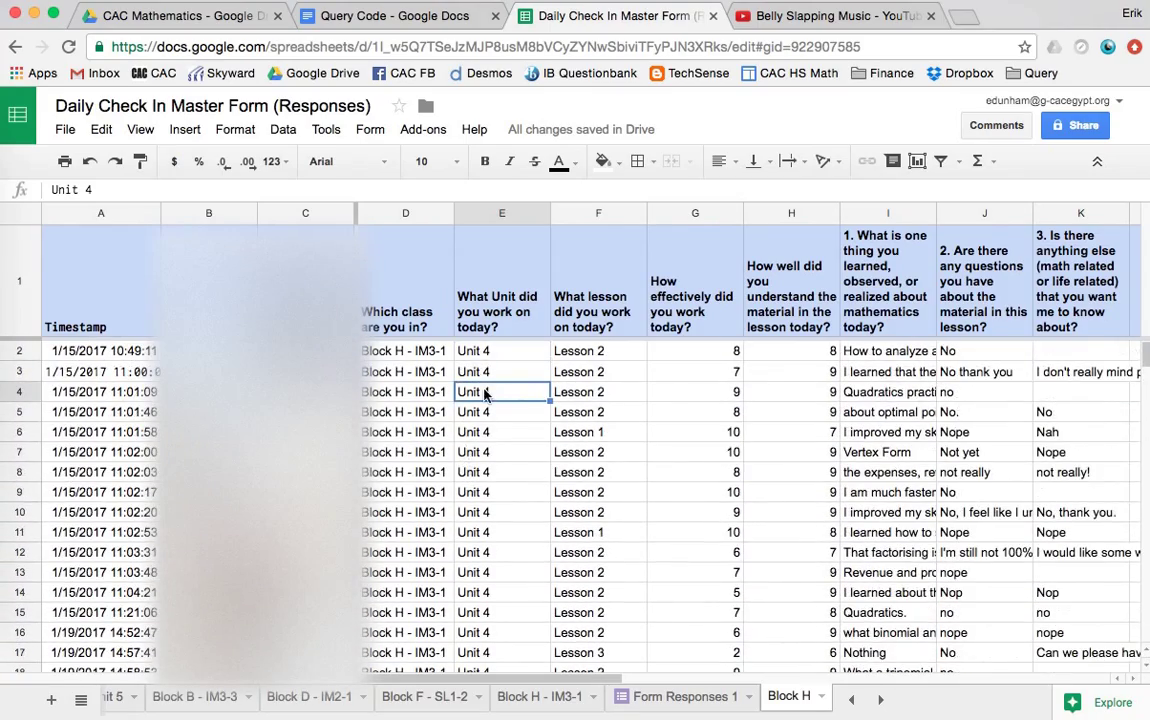
# Step: Scroll the responses again, then select A1 to show its Block H - IM3-1 QUERY formula
pyautogui.scroll(-20, 488, 552)
pyautogui.scroll(-20, 488, 552)
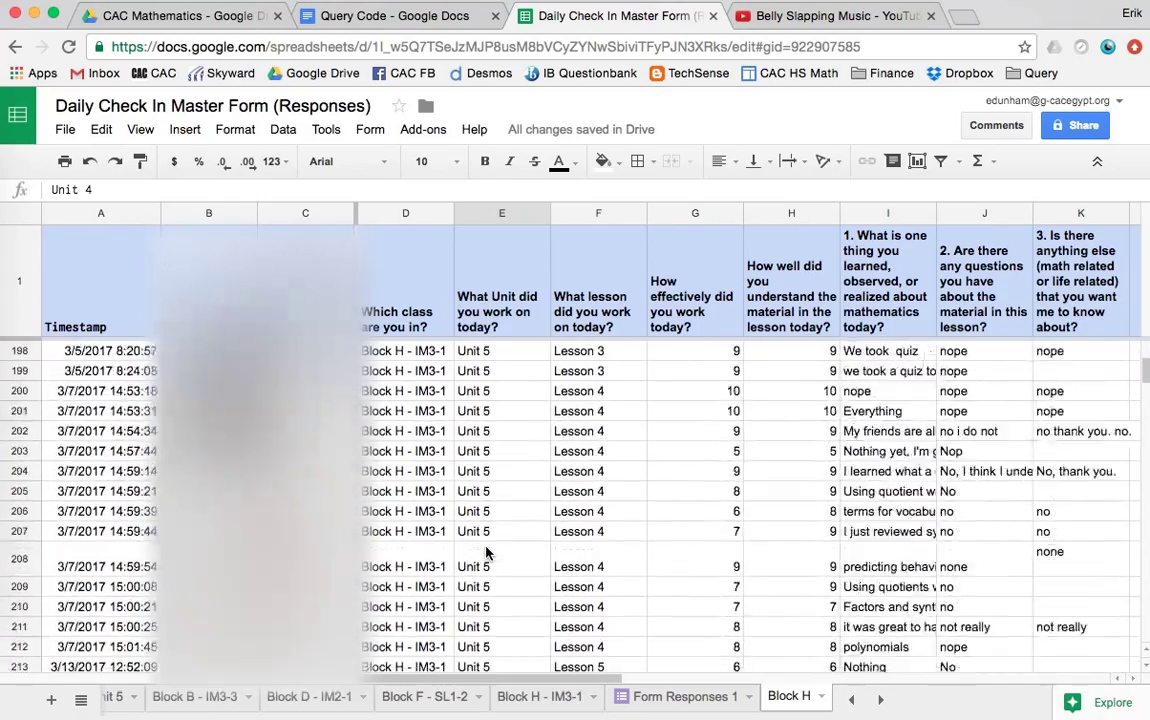
pyautogui.scroll(-20, 488, 552)
pyautogui.scroll(20, 488, 552)
pyautogui.scroll(20, 488, 552)
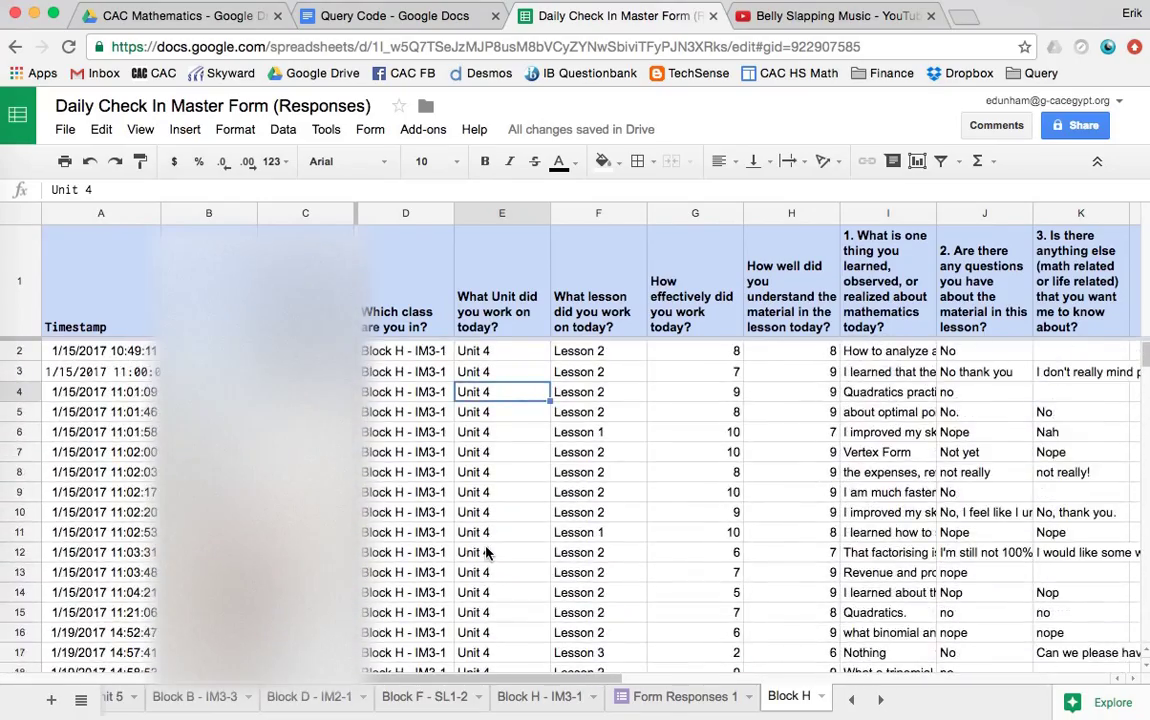
pyautogui.click(108, 315)
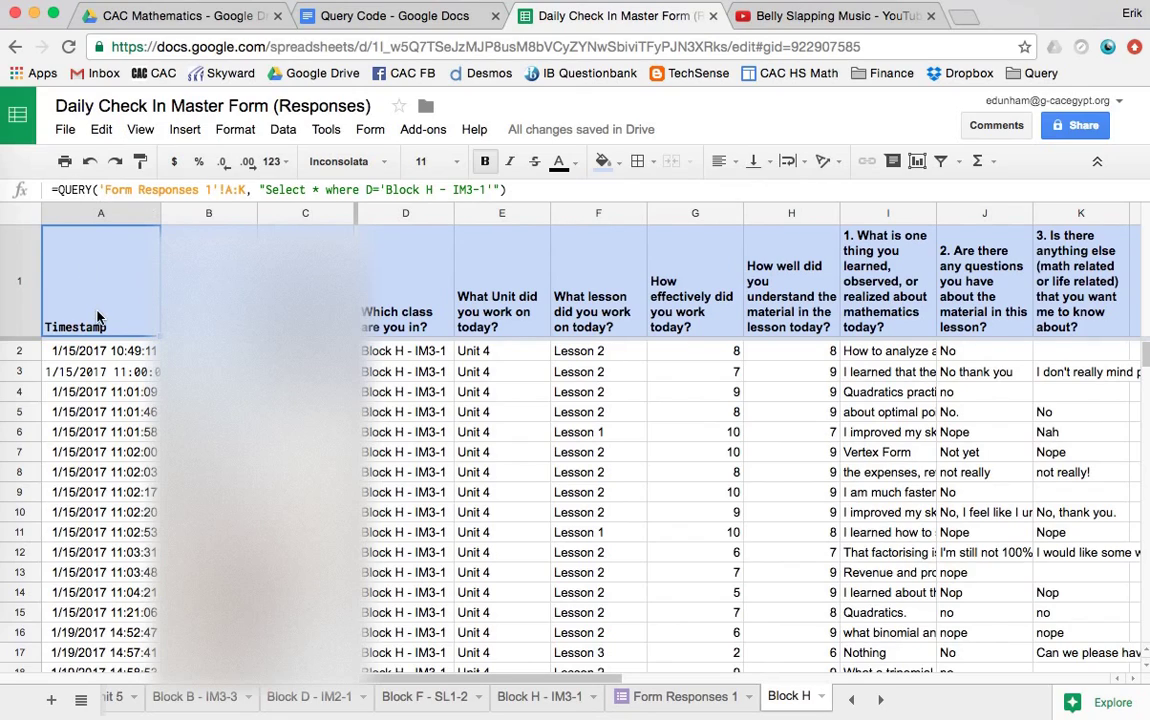
# Step: Check two result cells, then place the cursor in the QUERY right after 'Block H - IM3-1'
pyautogui.click(80, 350)
pyautogui.click(87, 300)
pyautogui.click(492, 189)
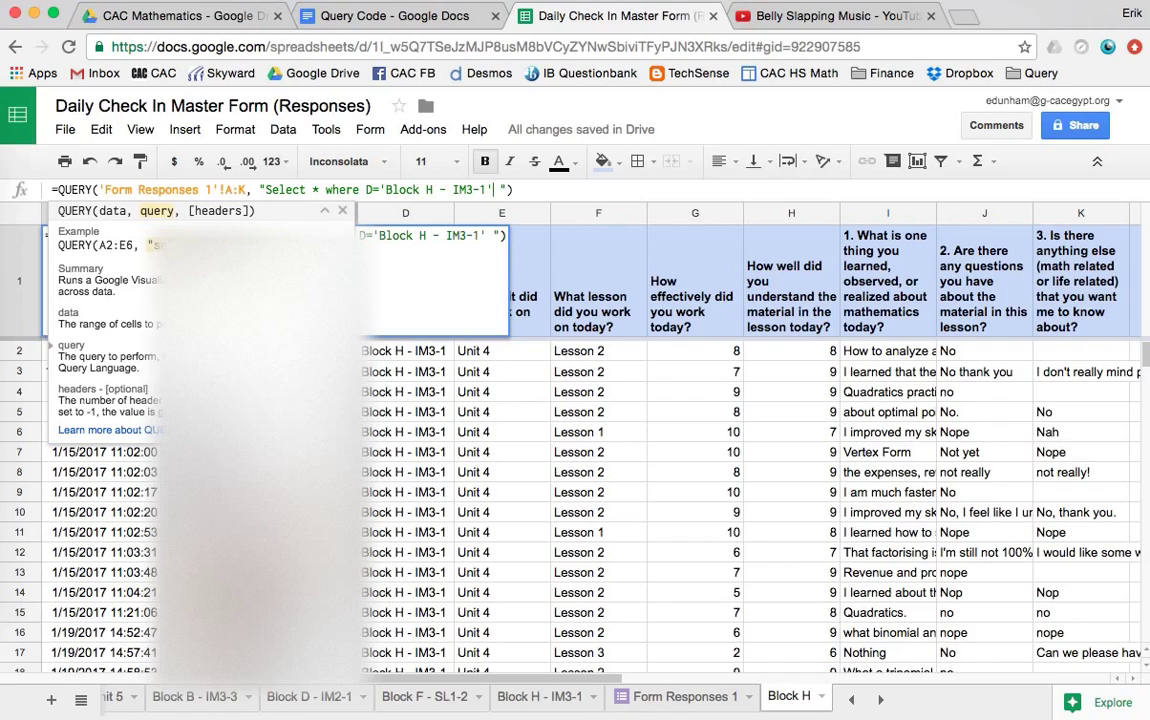
# Step: Add and E='Unit 4' to the QUERY's where clause and review the filtered check-ins
pyautogui.click(500, 189)
pyautogui.write('and')
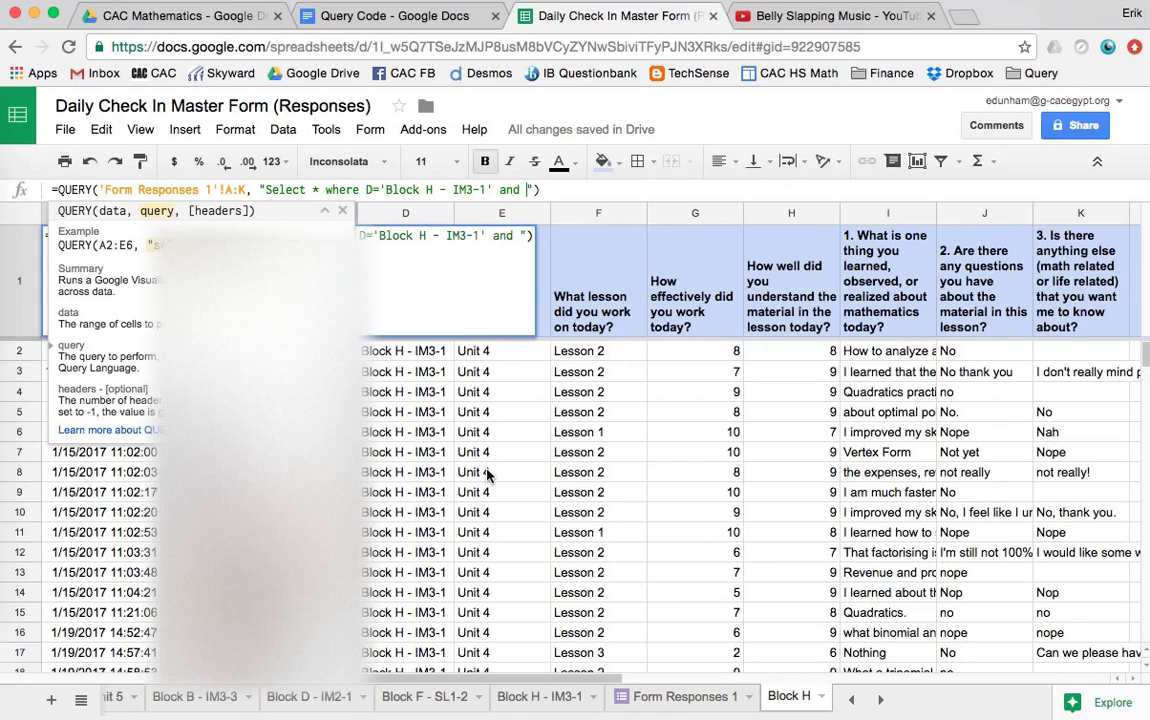
pyautogui.write('E=')
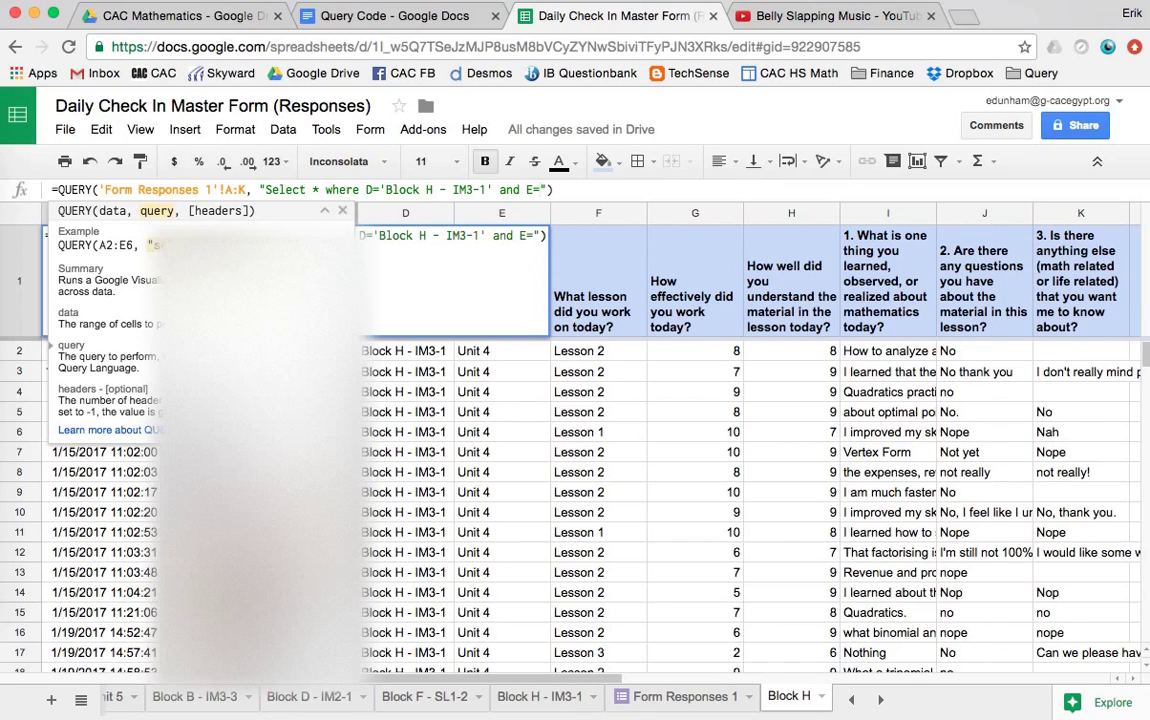
pyautogui.write("''")
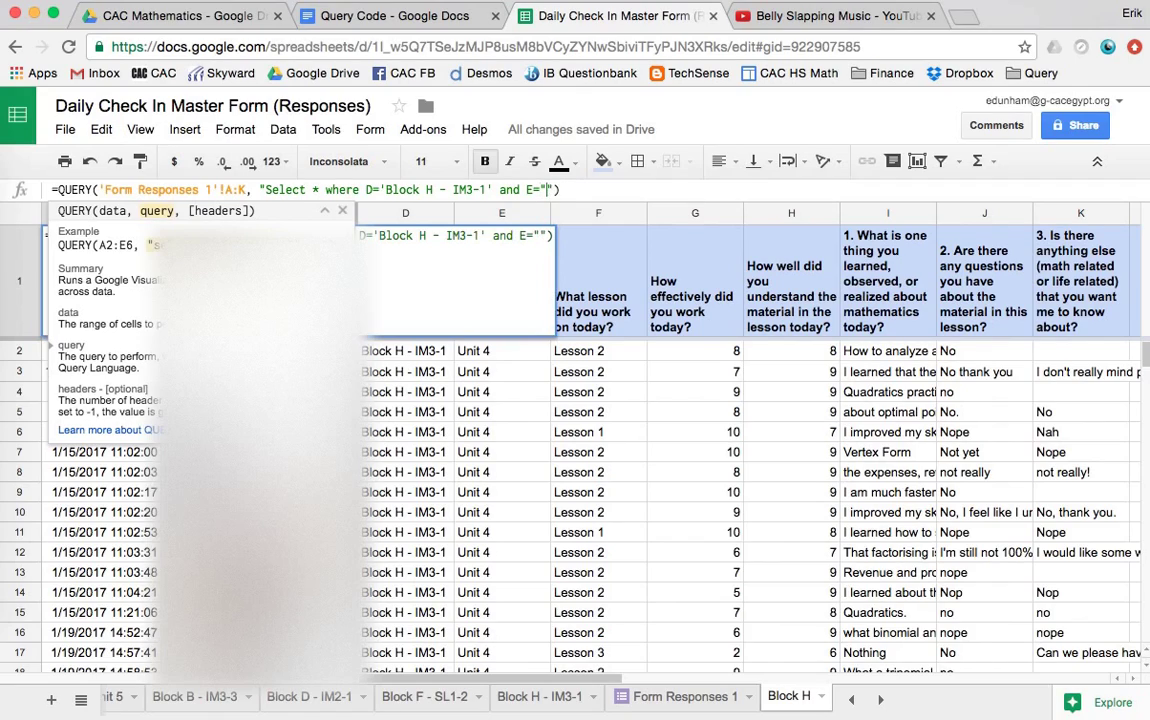
pyautogui.press('BackSpace')
pyautogui.press('BackSpace')
pyautogui.write("'")
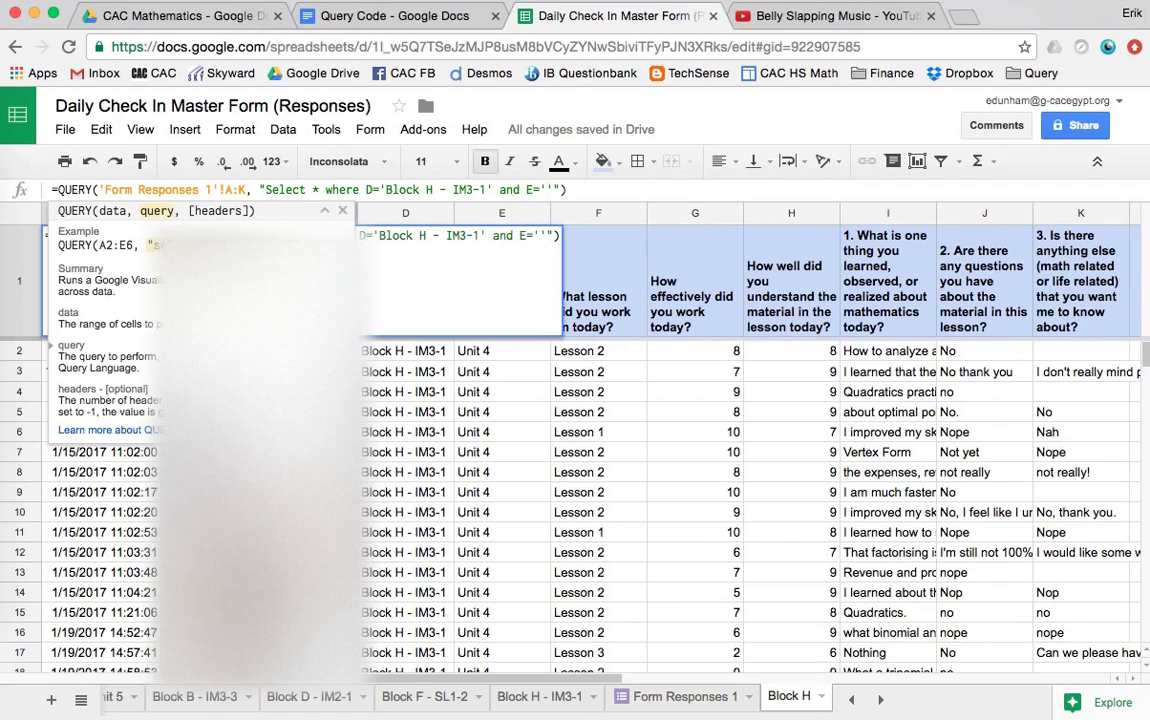
pyautogui.write('Unit 4')
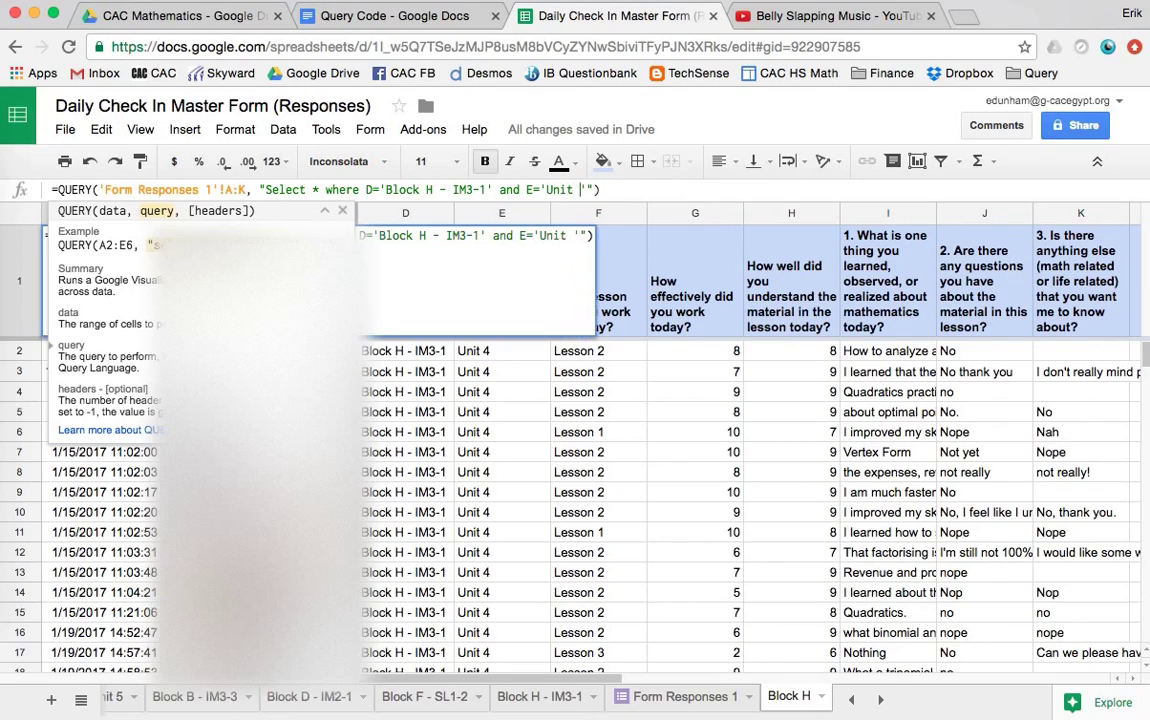
pyautogui.press('Return')
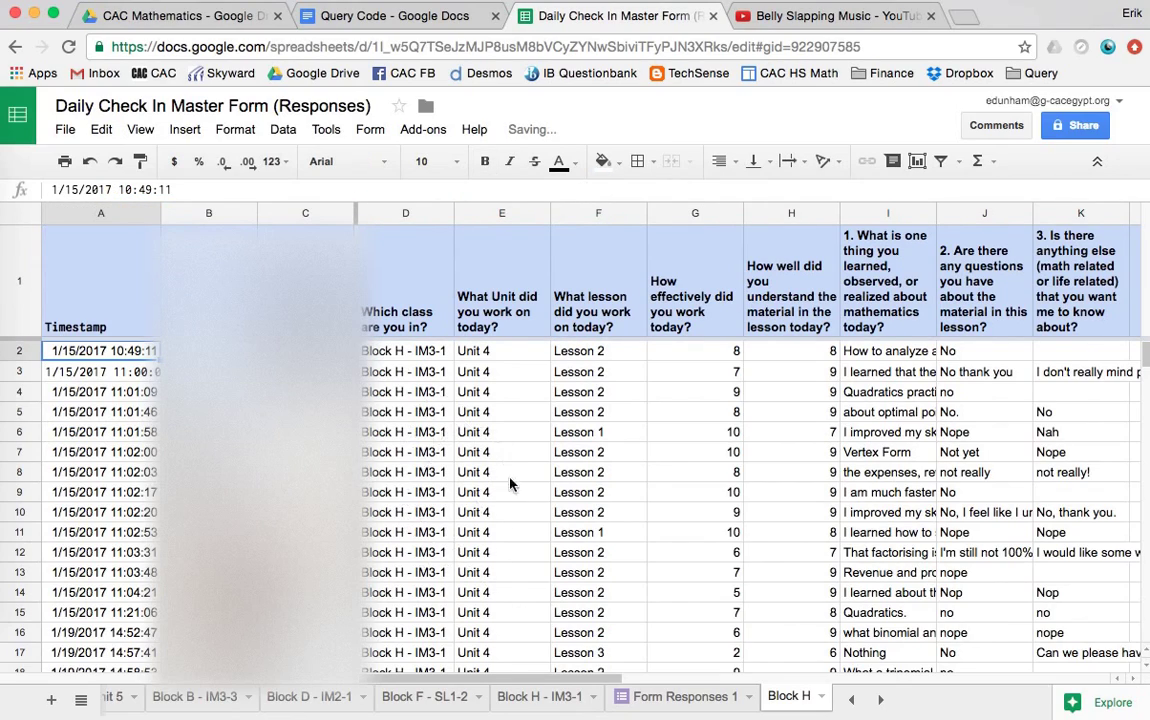
pyautogui.scroll(-15, 478, 490)
pyautogui.scroll(-15, 478, 490)
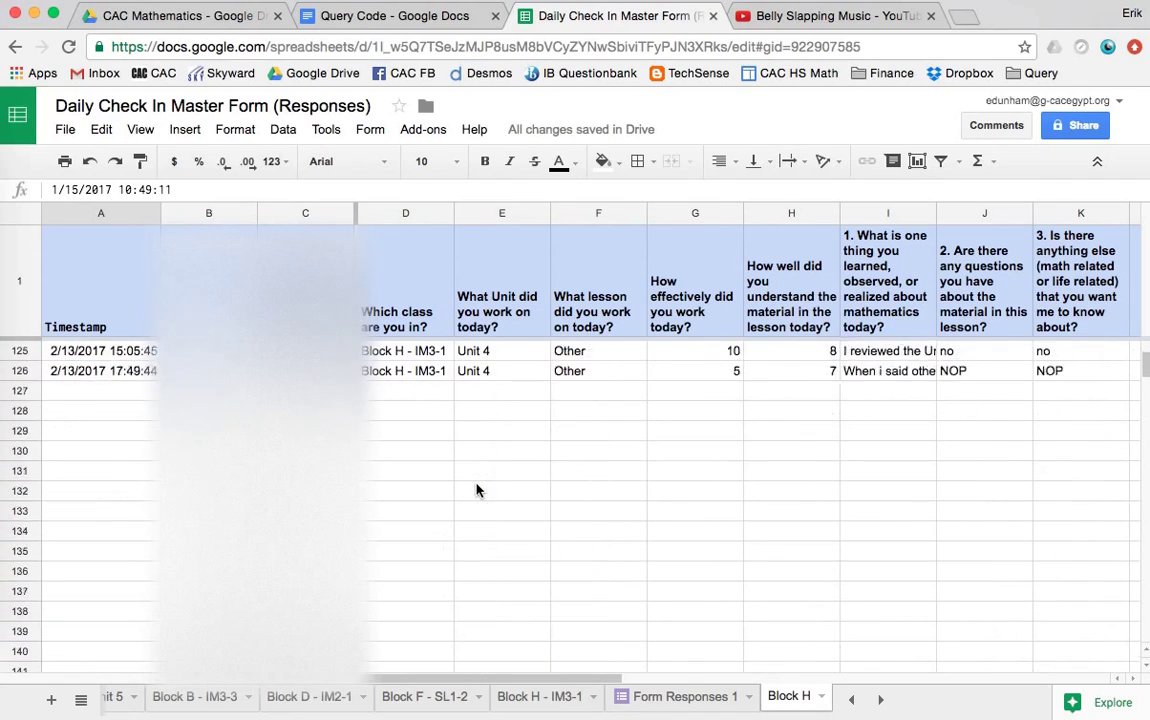
pyautogui.scroll(2, 478, 490)
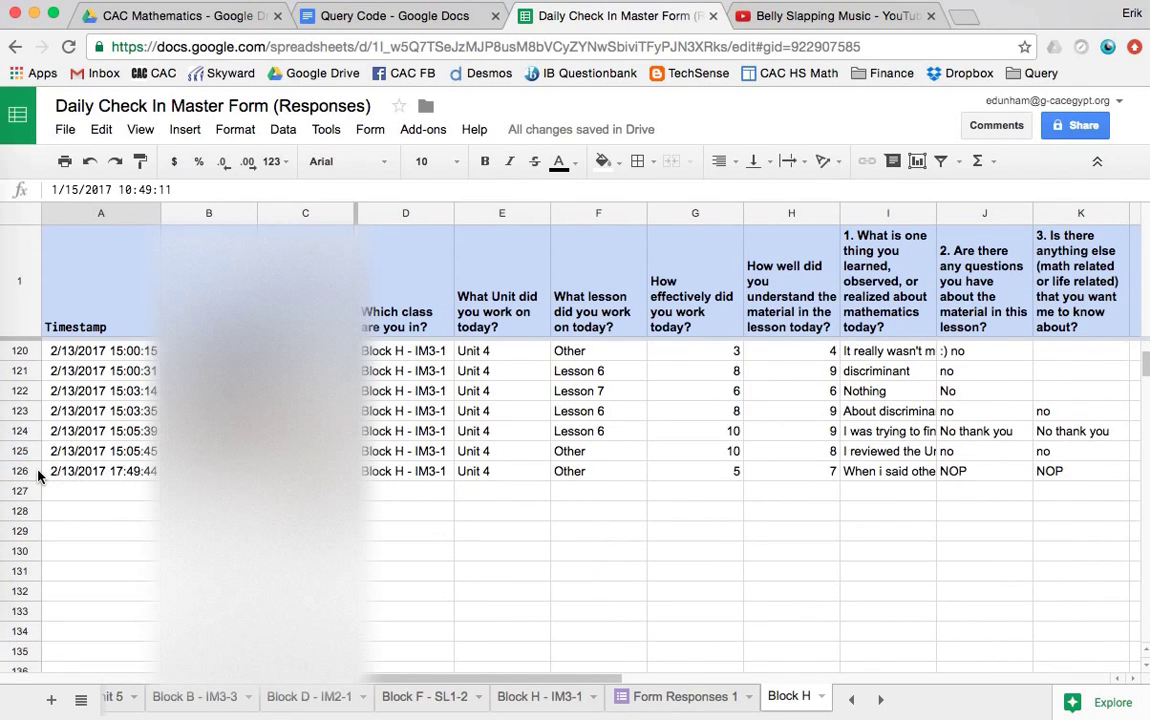
pyautogui.scroll(20, 497, 420)
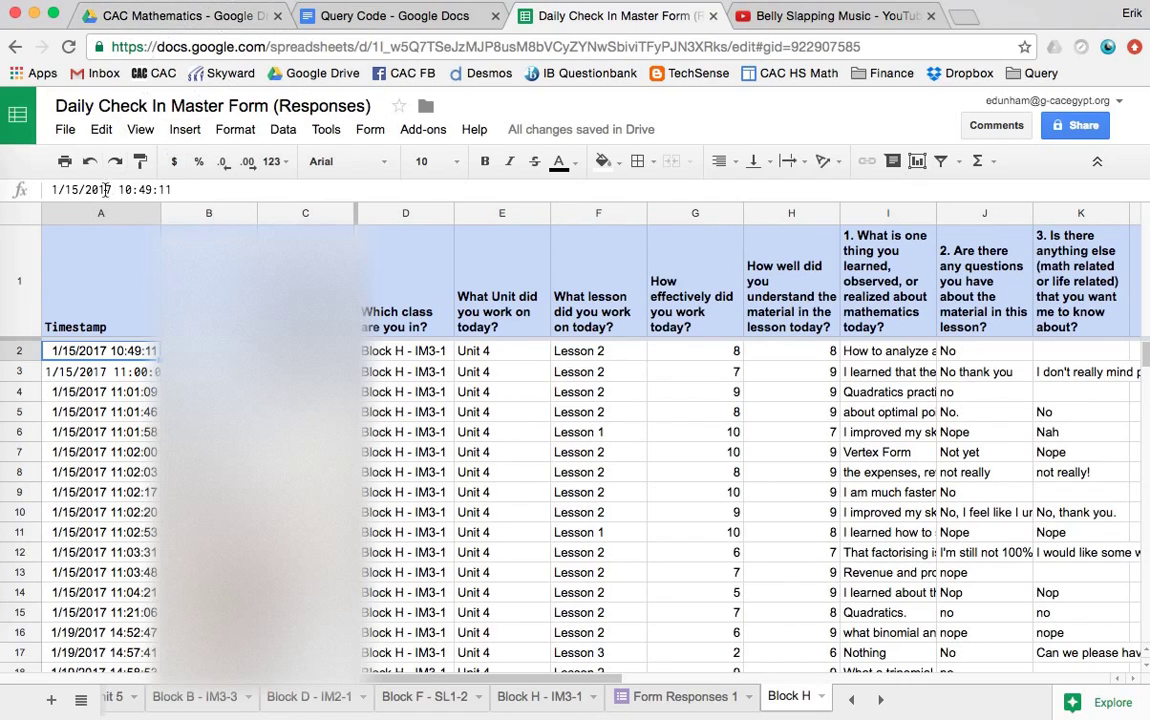
# Step: Change the QUERY's unit condition from 'Unit 4' to 'Unit 5' and scroll the resulting check-ins
pyautogui.click(108, 263)
pyautogui.click(586, 189)
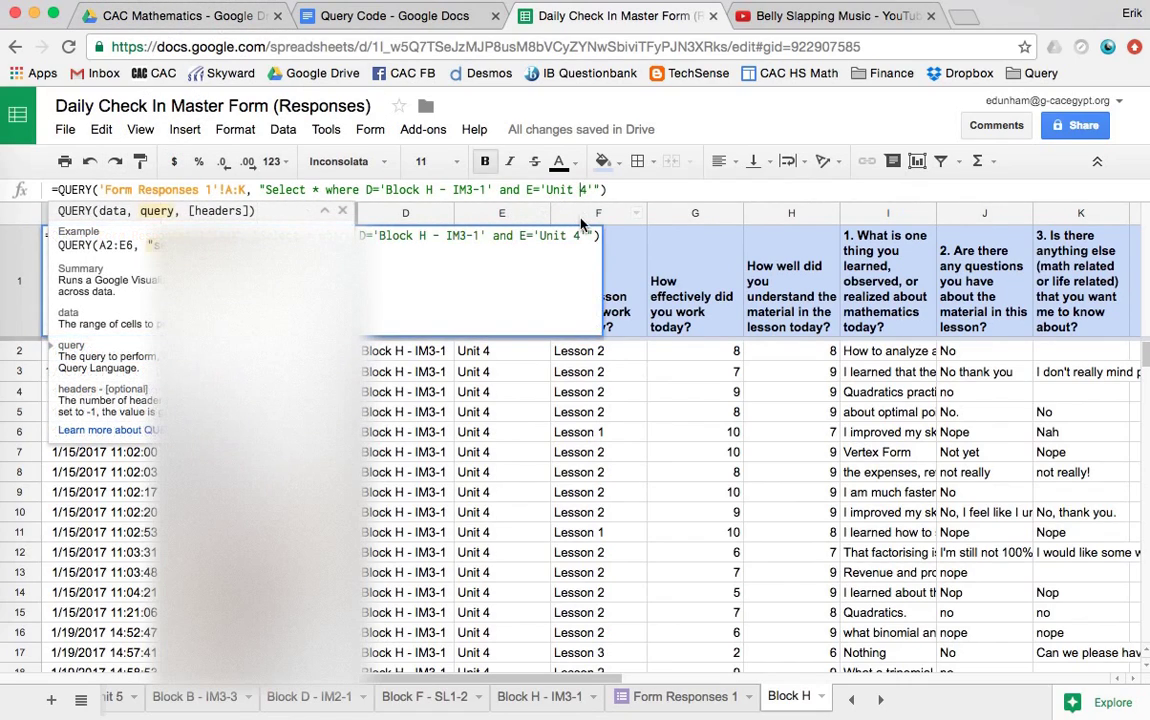
pyautogui.press('Return')
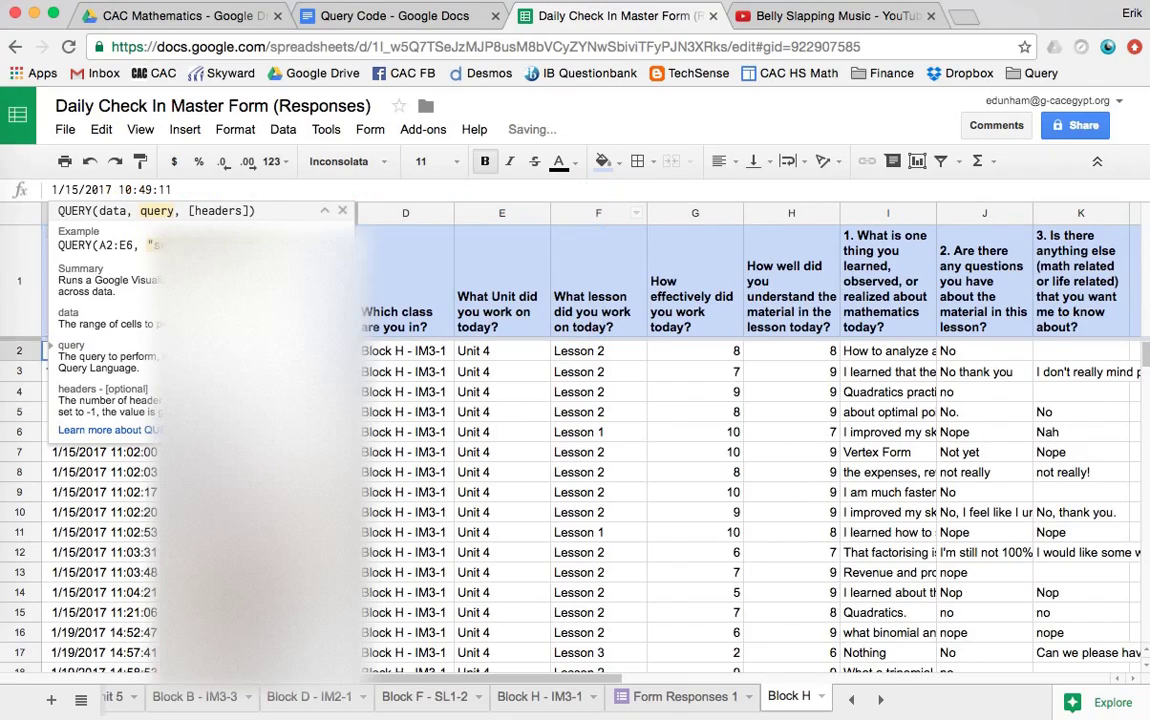
pyautogui.scroll(-15, 555, 550)
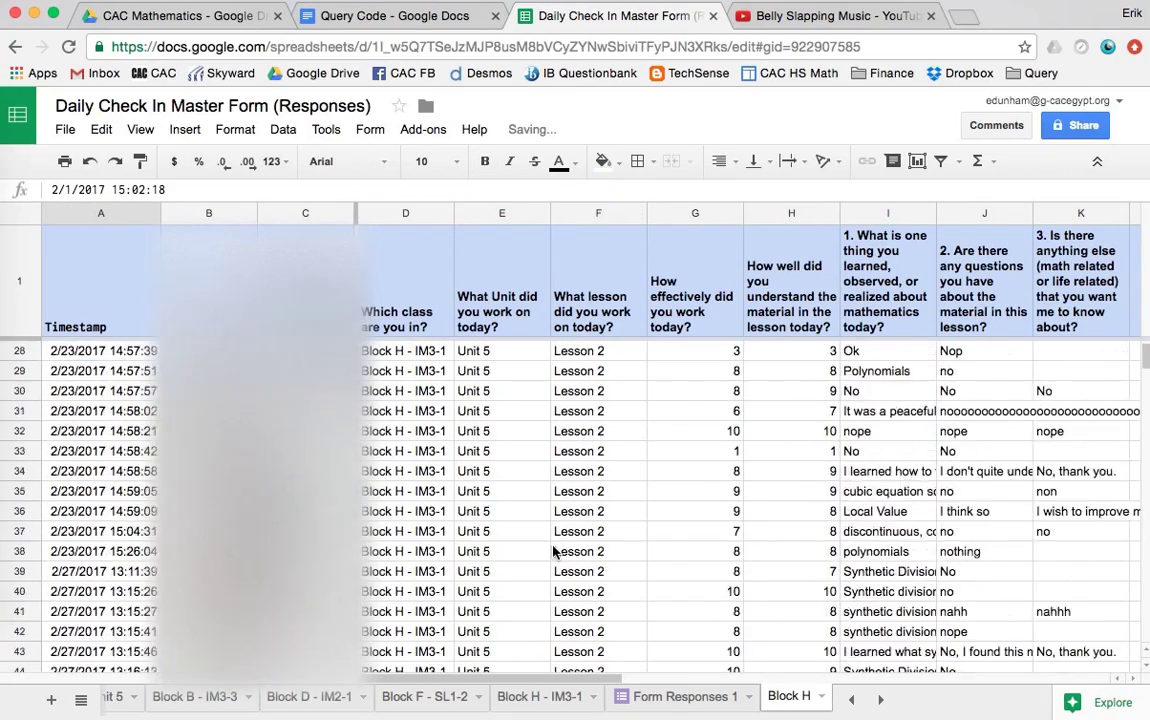
pyautogui.scroll(-20, 555, 550)
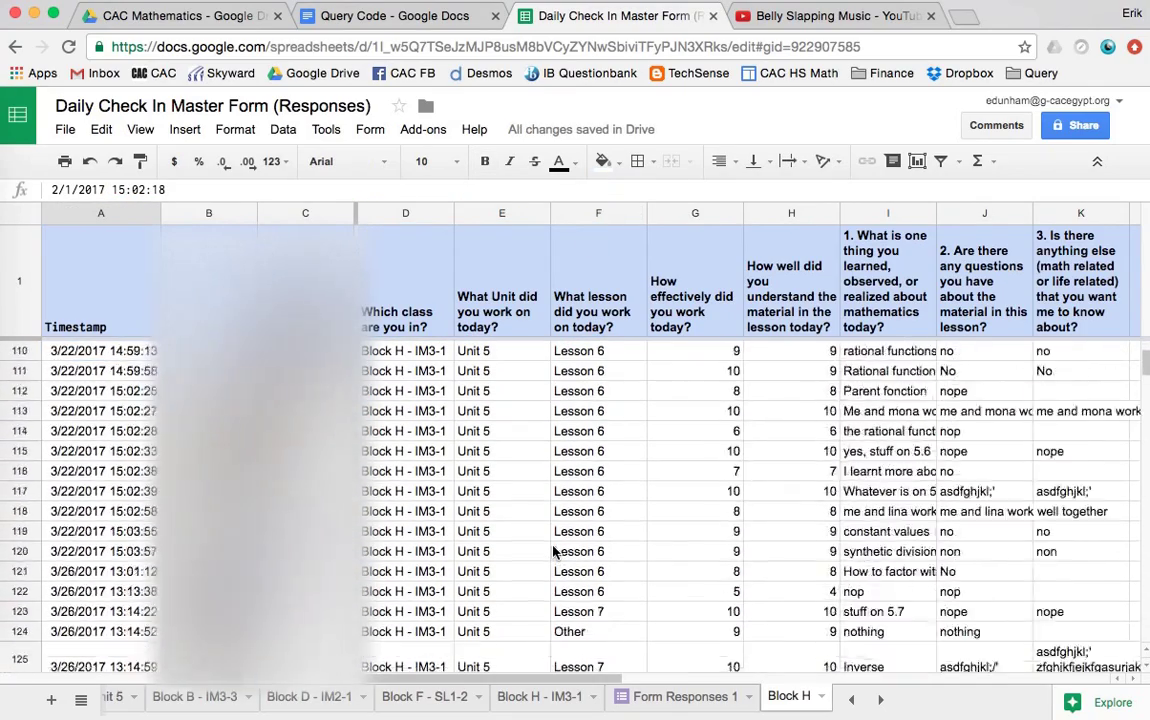
pyautogui.scroll(20, 555, 550)
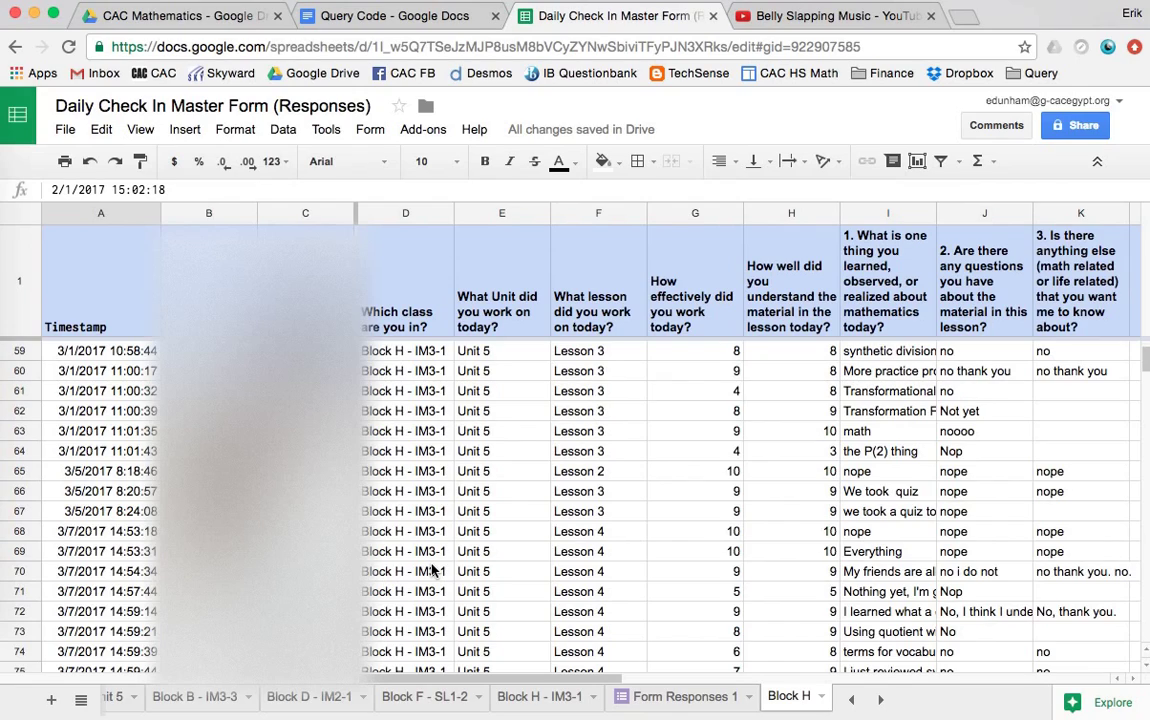
pyautogui.click(821, 697)
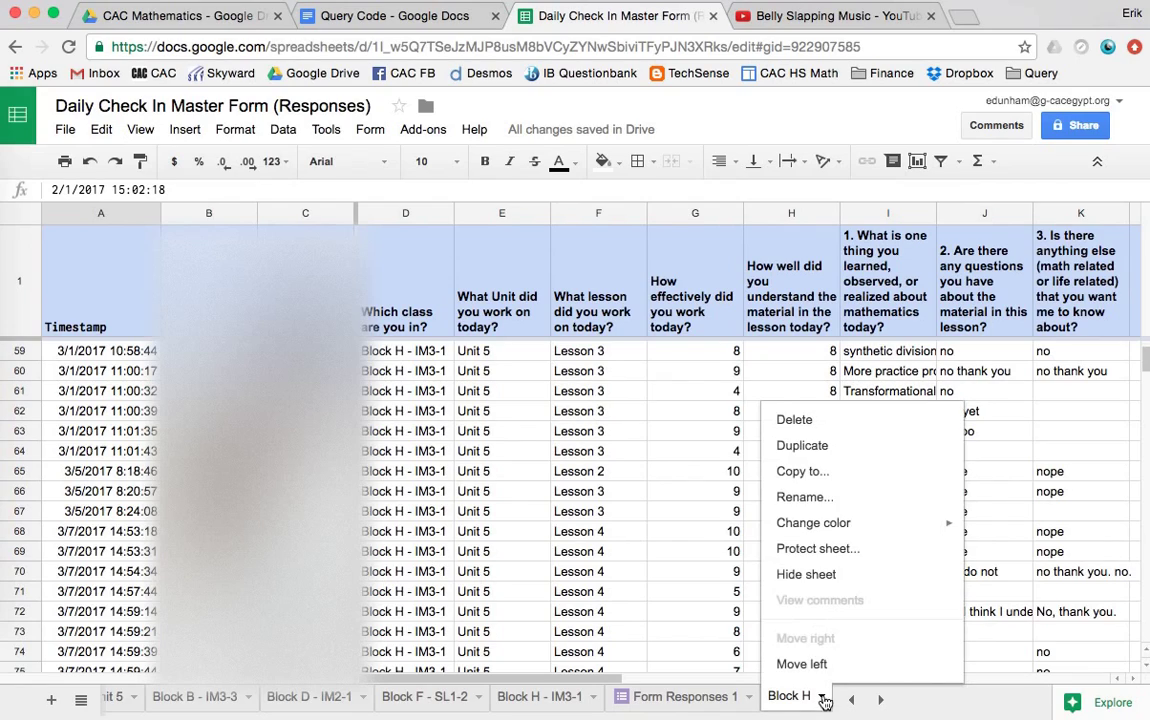
# Step: Rename the tab to 'Block H Unit 5'
pyautogui.click(805, 497)
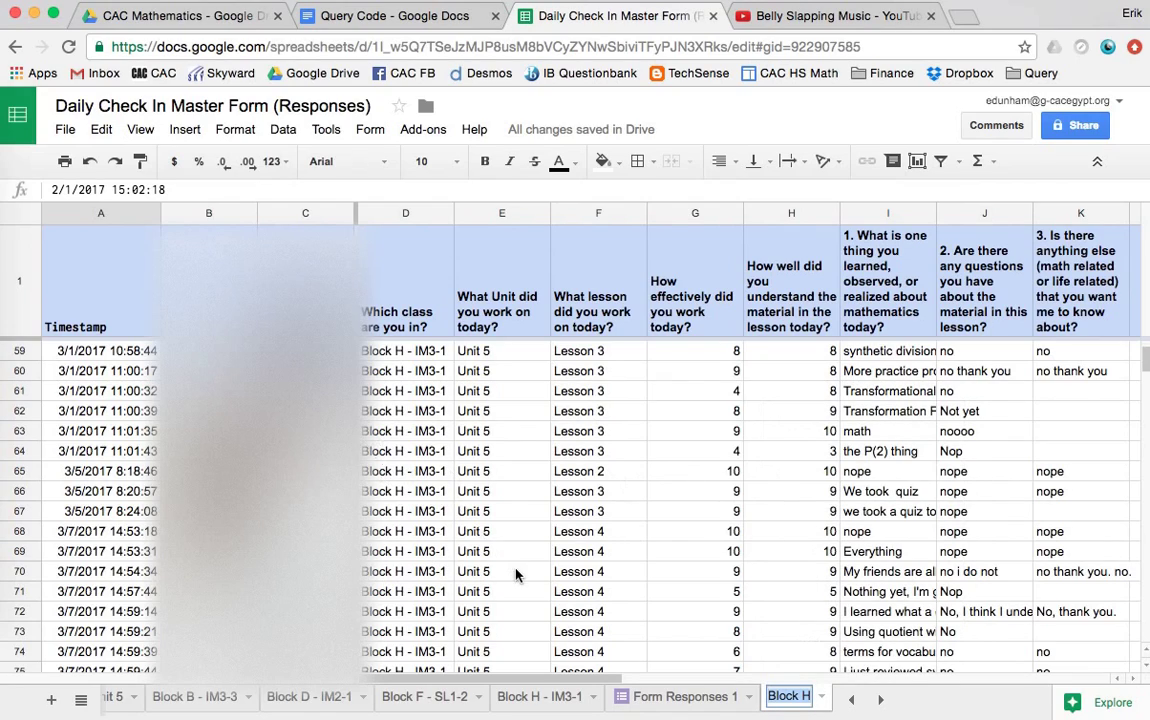
pyautogui.press('Right')
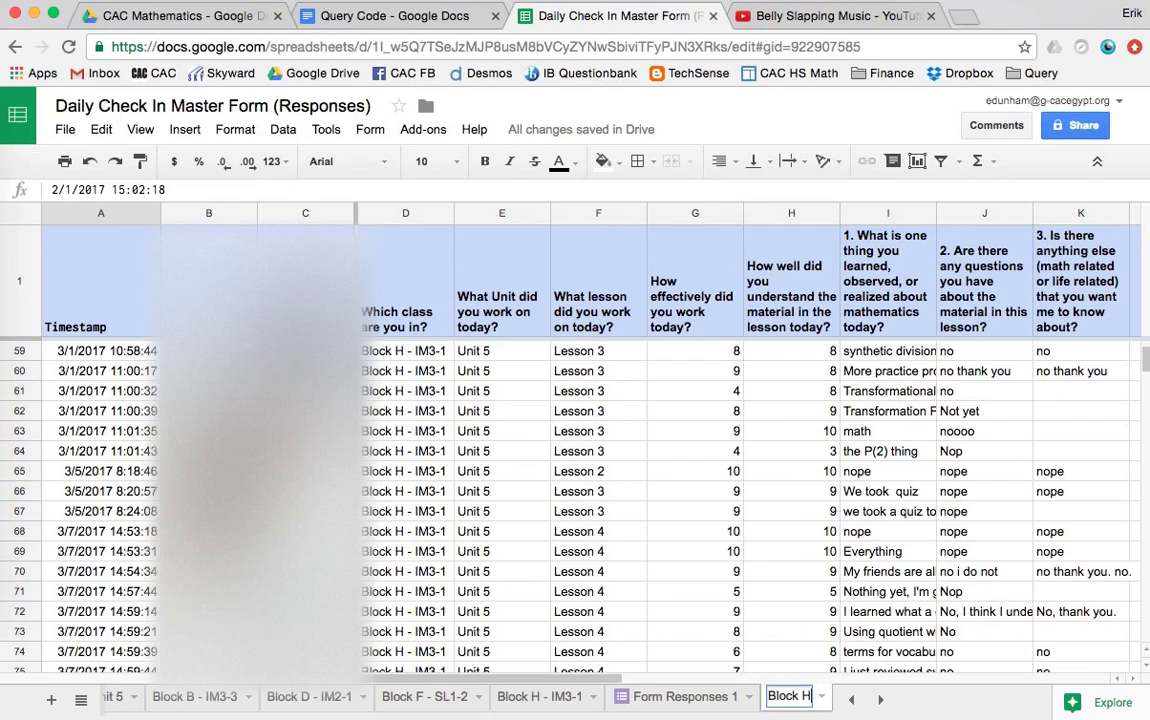
pyautogui.write('Unit 5')
pyautogui.press('Return')
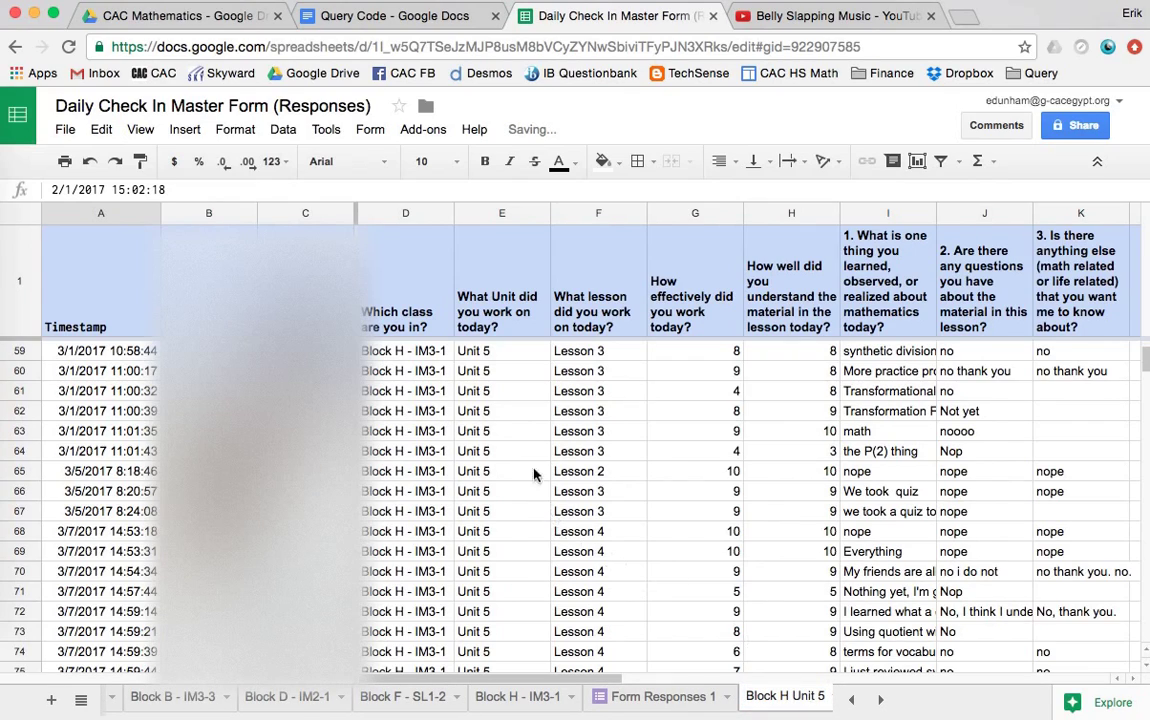
# Step: Click through the class and unit values to confirm Block H - IM3-1 and Unit 5 rows
pyautogui.click(495, 434)
pyautogui.click(440, 431)
pyautogui.click(490, 431)
pyautogui.click(425, 431)
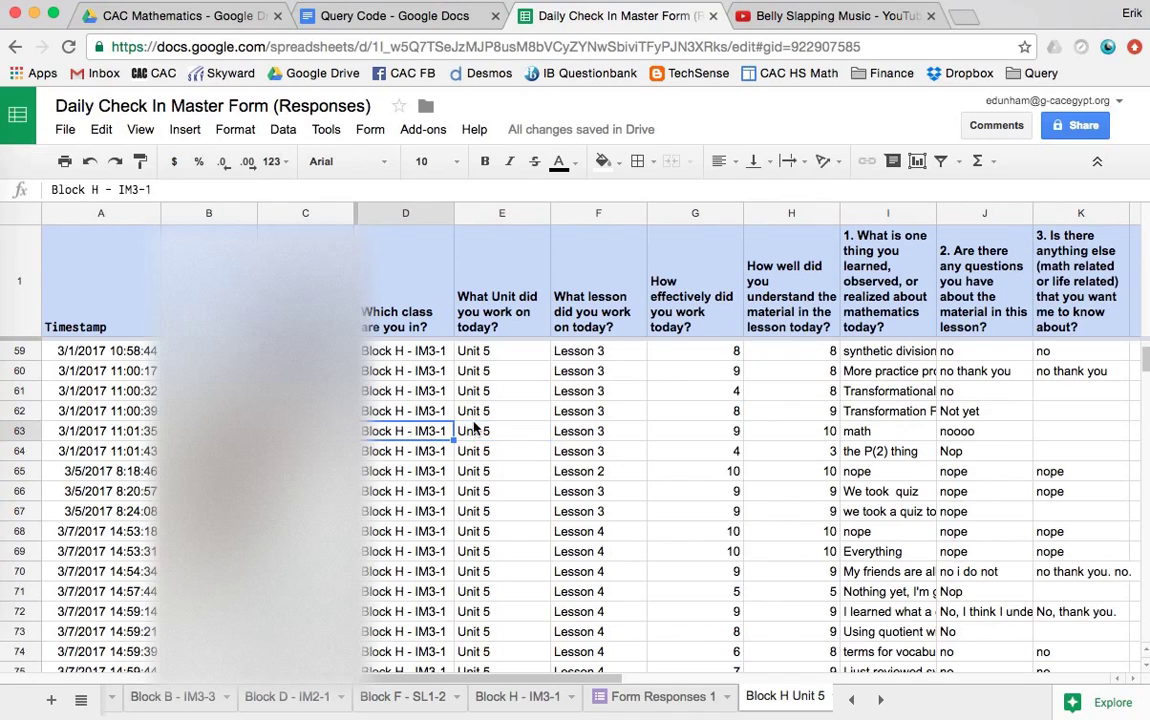
pyautogui.click(497, 411)
pyautogui.click(418, 420)
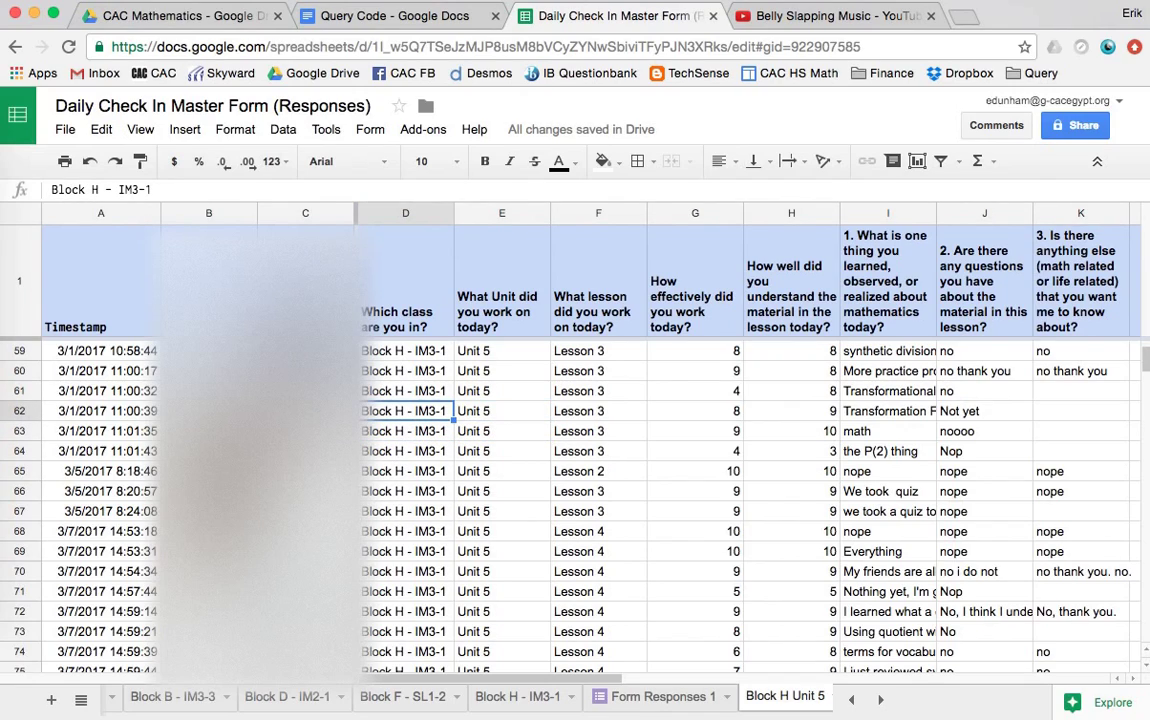
pyautogui.click(85, 211)
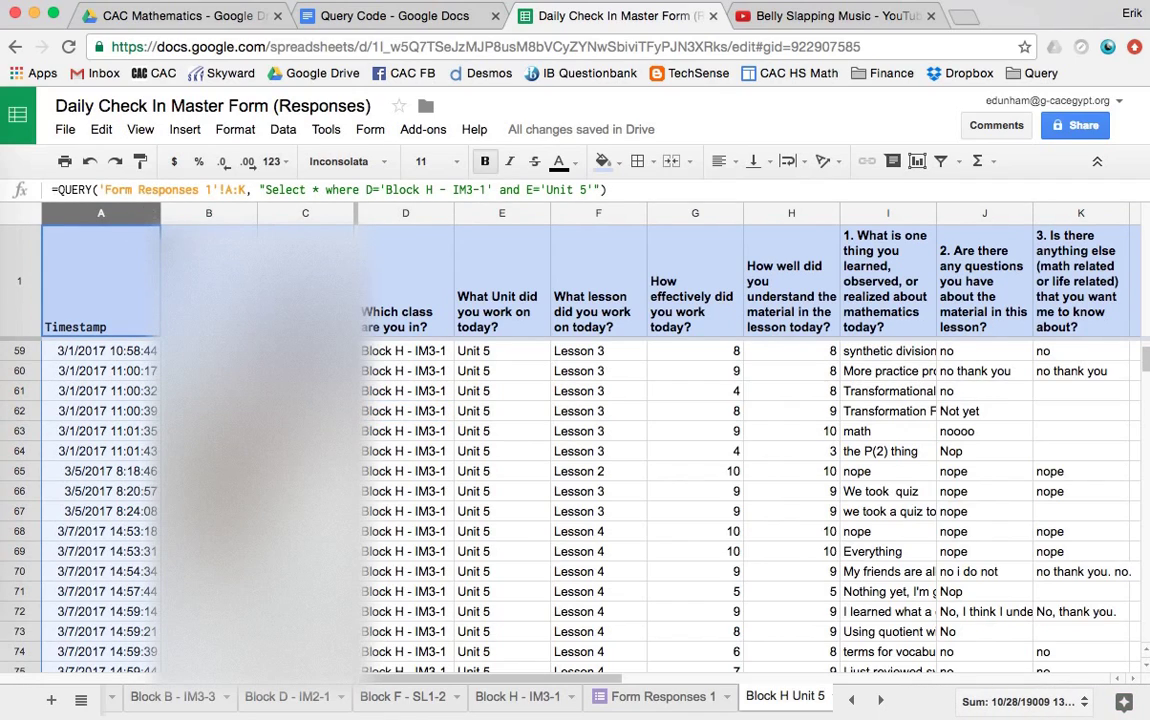
# Step: Review name column C and question columns I–K, then open A1's QUERY formula for editing
pyautogui.click(279, 214)
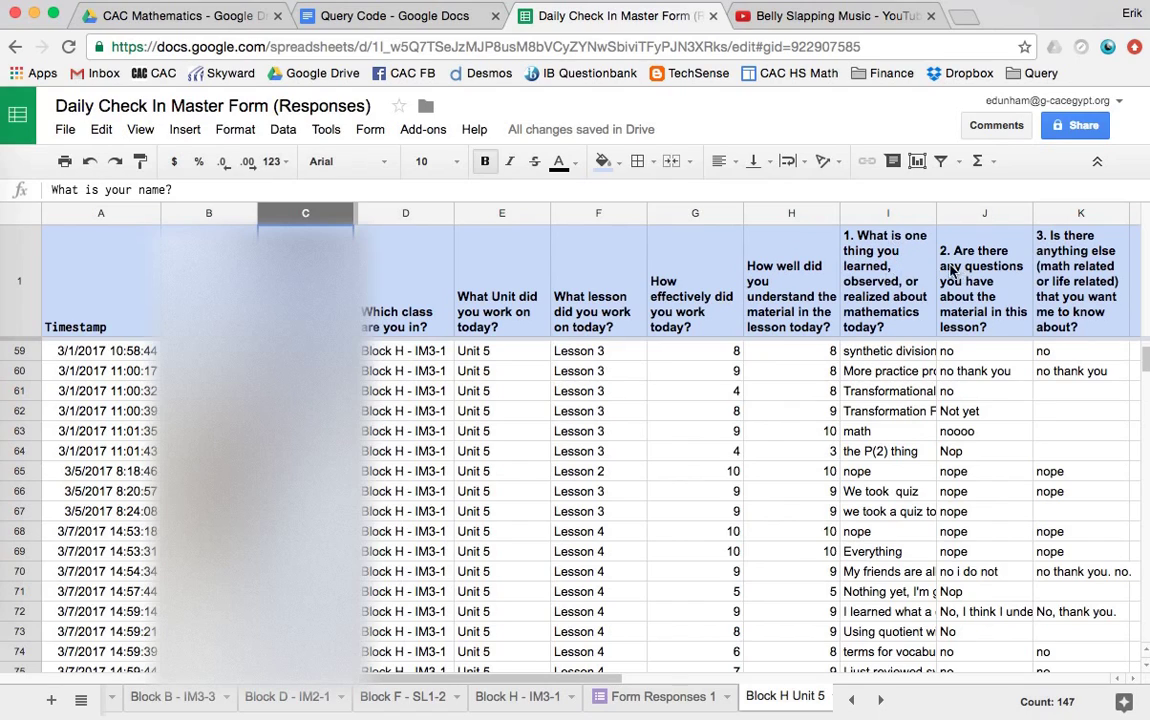
pyautogui.click(1062, 213)
pyautogui.click(900, 213)
pyautogui.click(1020, 213)
pyautogui.click(1044, 215)
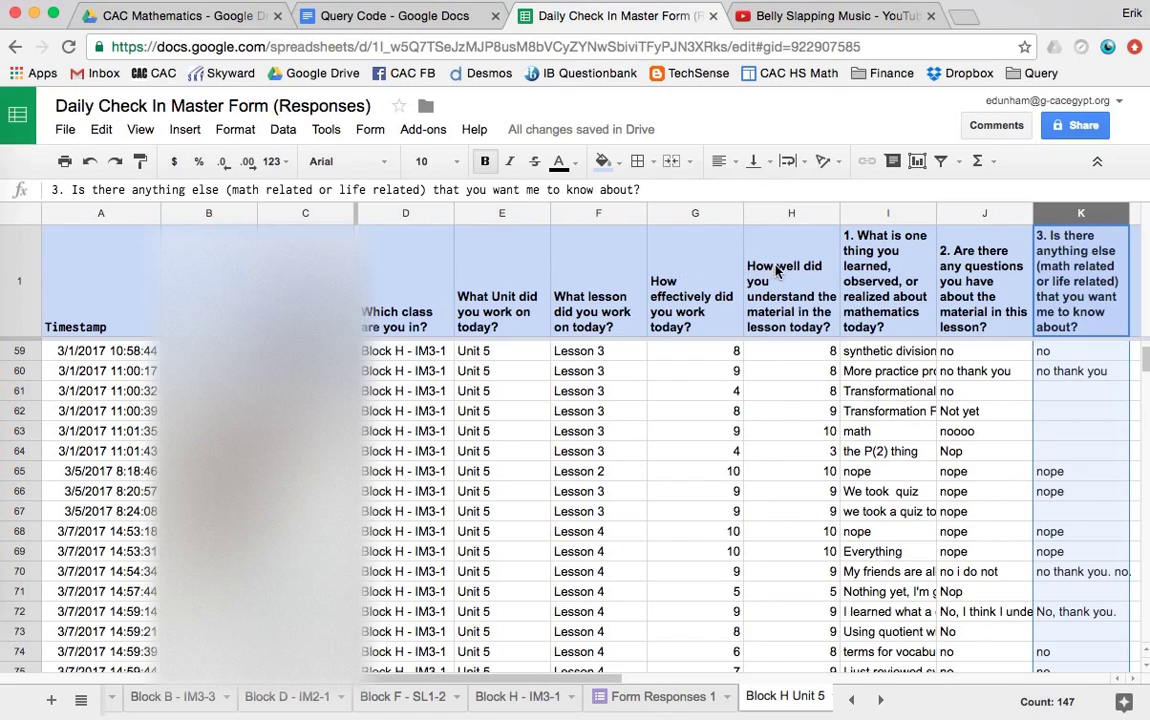
pyautogui.click(80, 280)
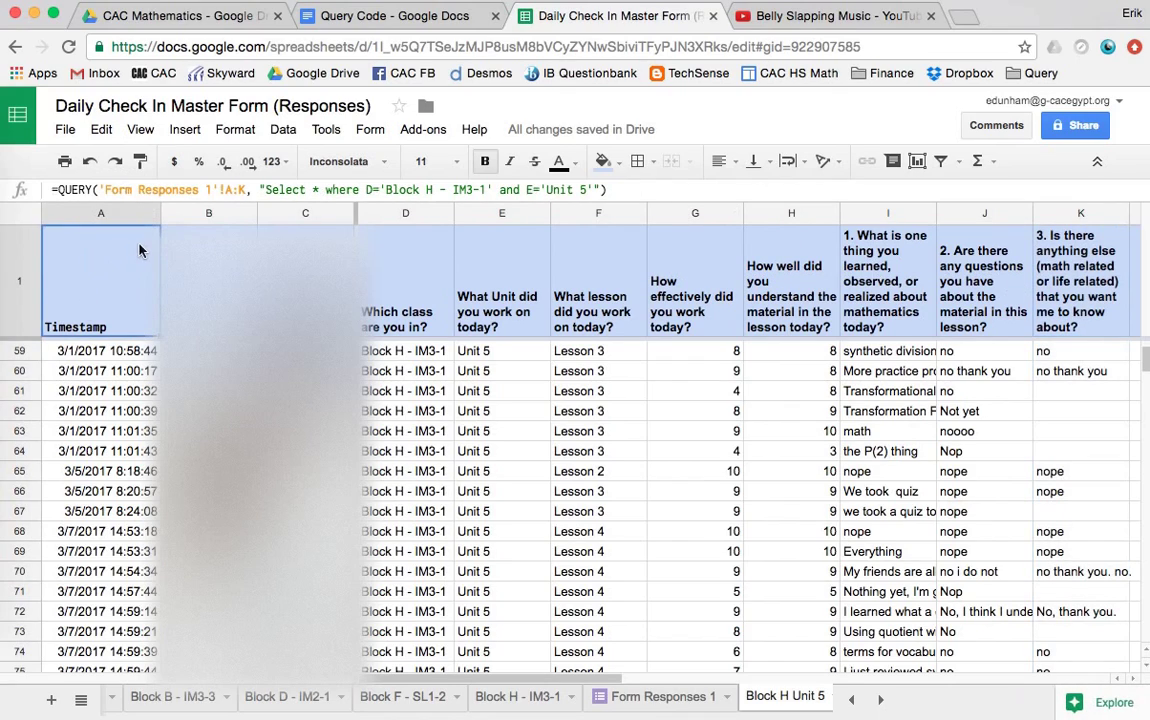
pyautogui.click(286, 190)
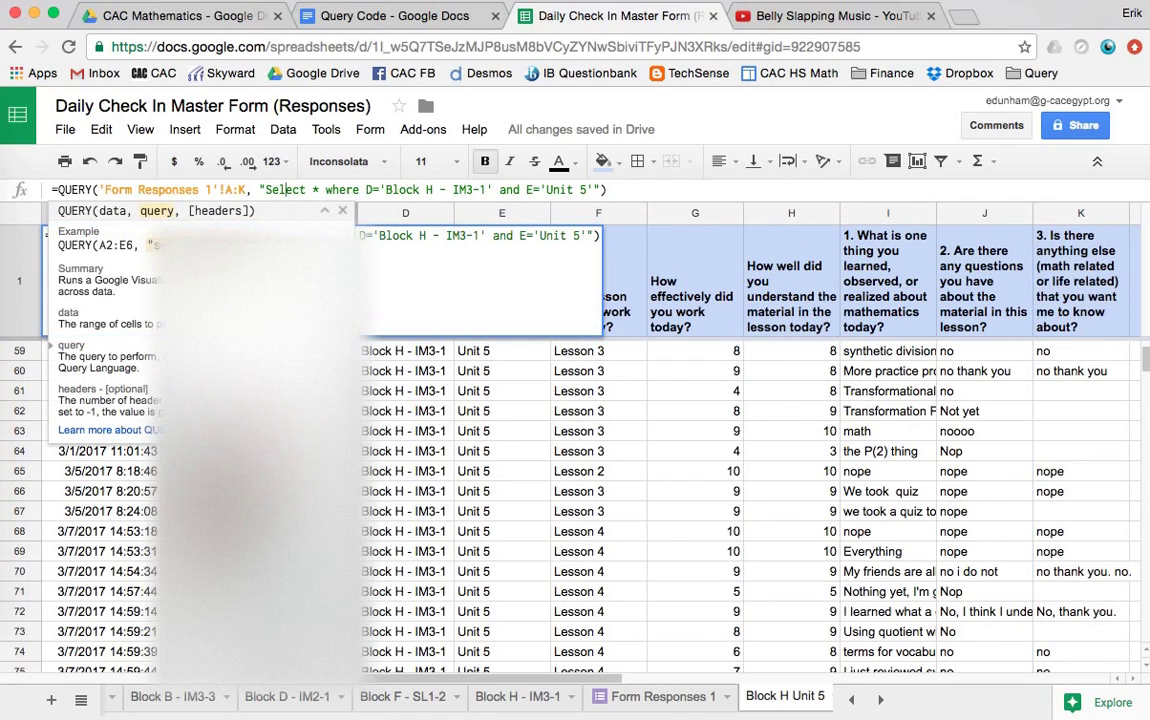
# Step: Replace Select * with Select A,C,F,G,H,K in the Block H Unit 5 QUERY and commit it
pyautogui.press('Right')
pyautogui.press('Right')
pyautogui.press('Right')
pyautogui.press('Right')
pyautogui.press('Right')
pyautogui.press('BackSpace')
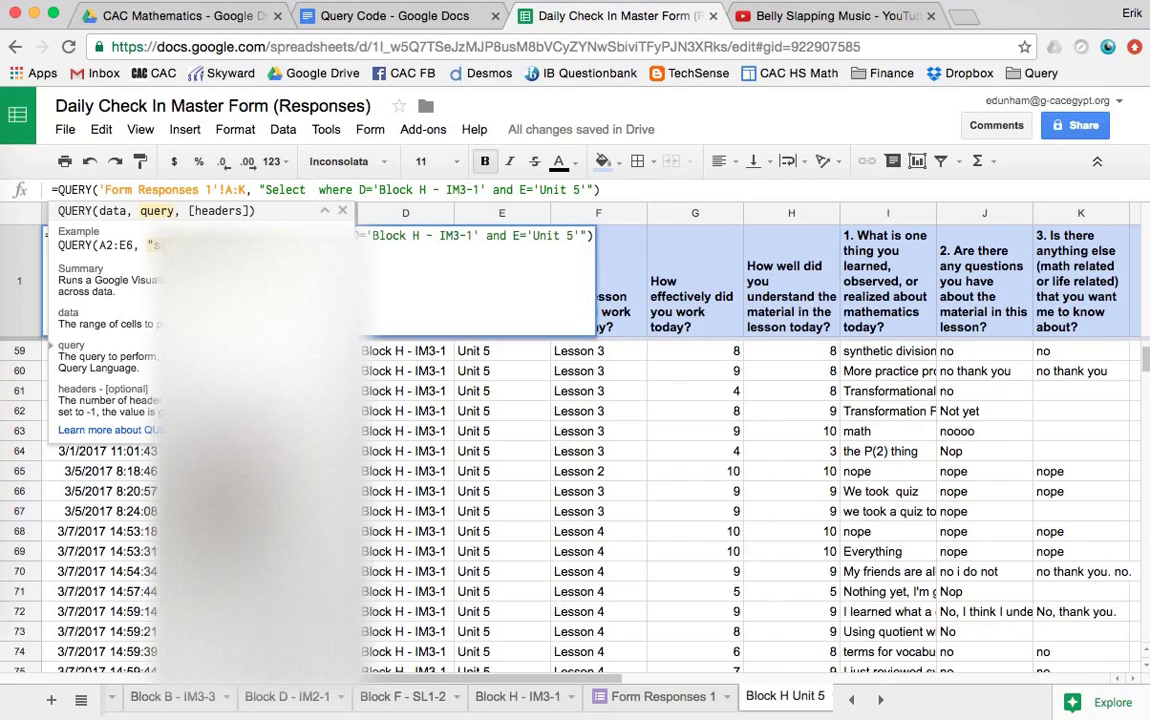
pyautogui.write('A,')
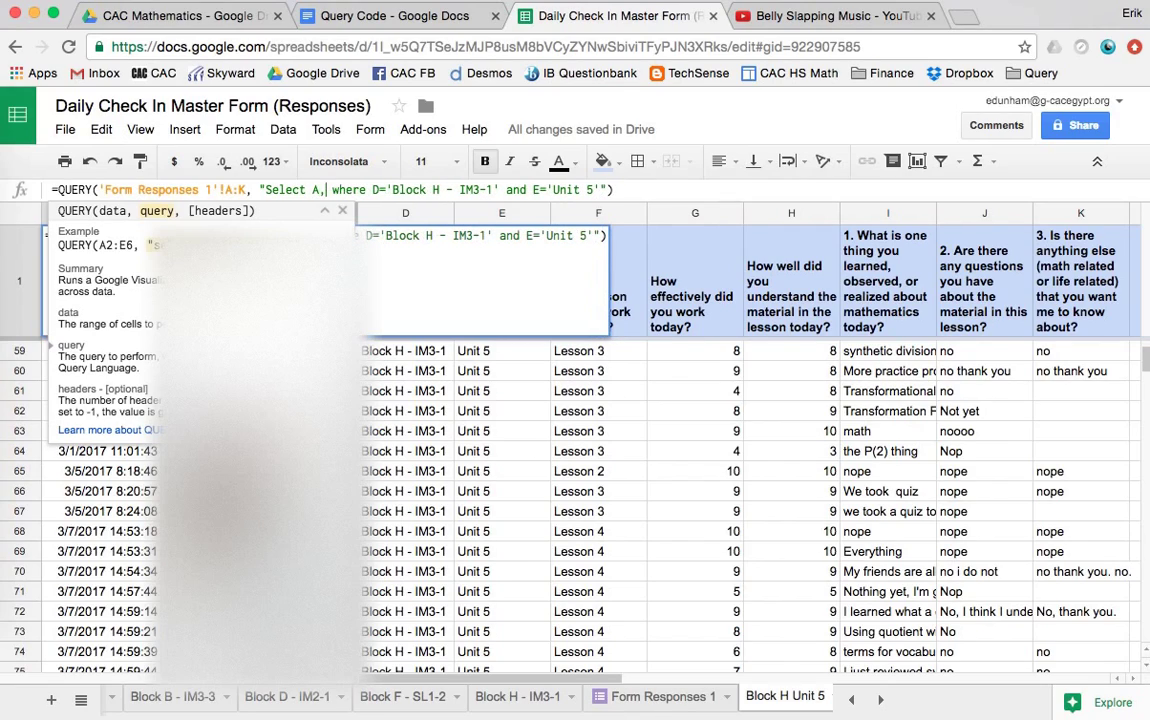
pyautogui.write('C,')
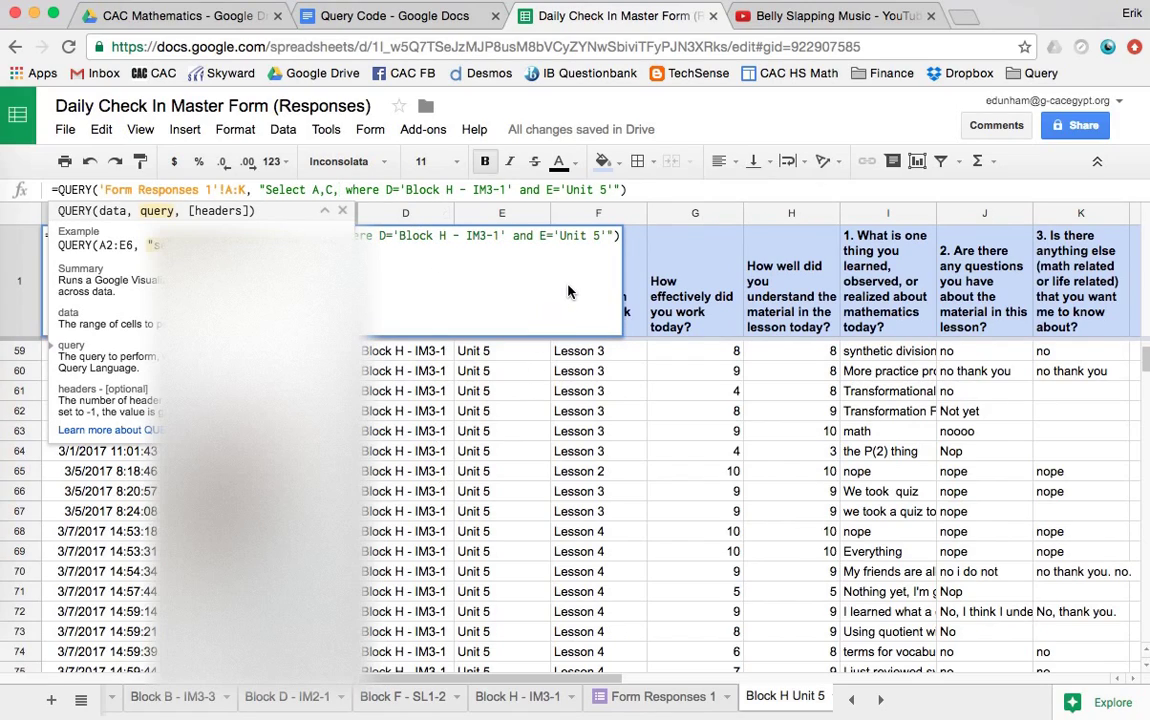
pyautogui.write('F,G')
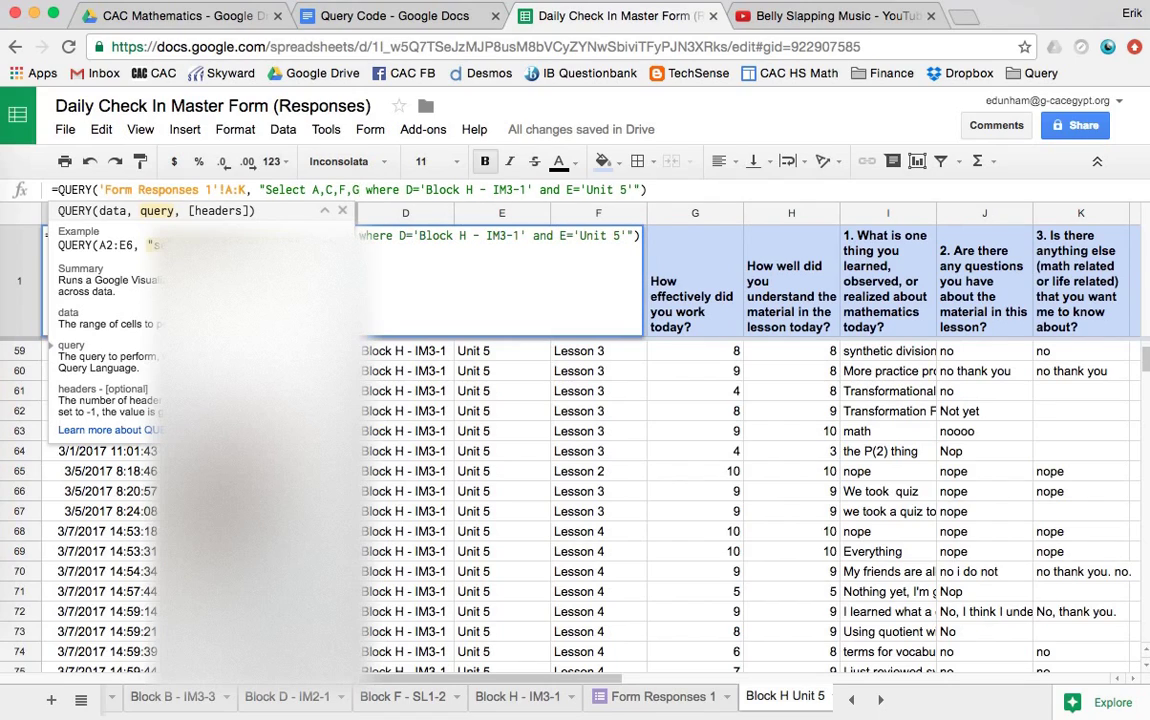
pyautogui.write(',H,K')
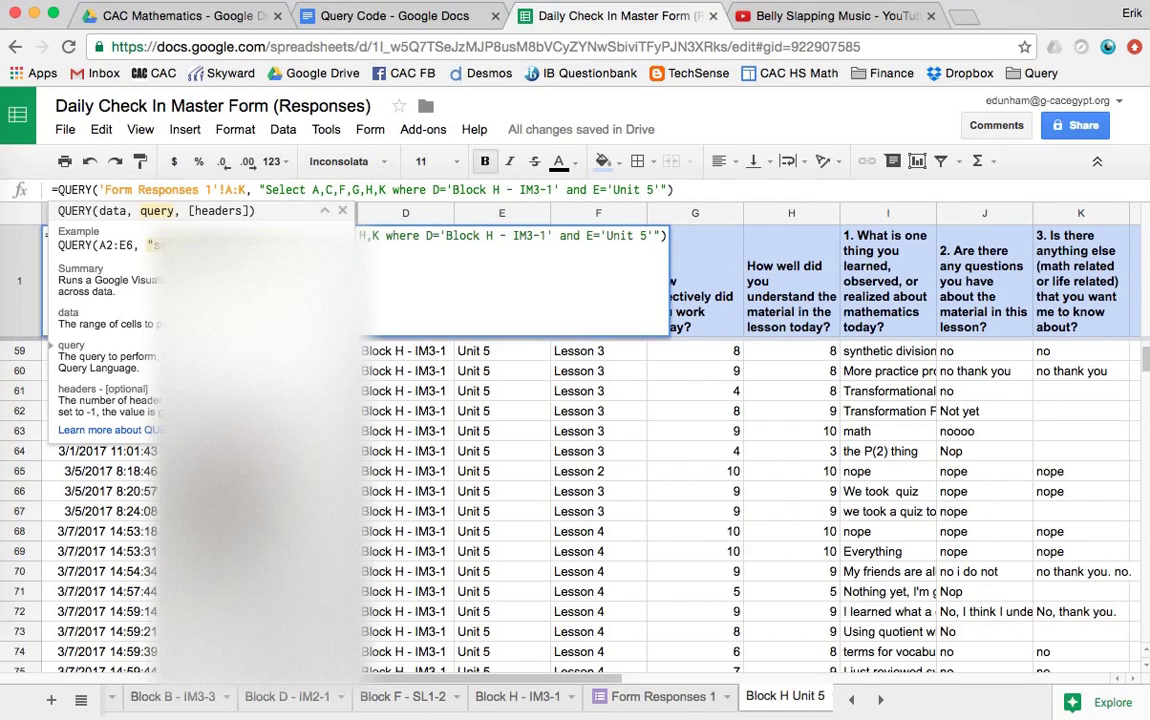
pyautogui.press('Return')
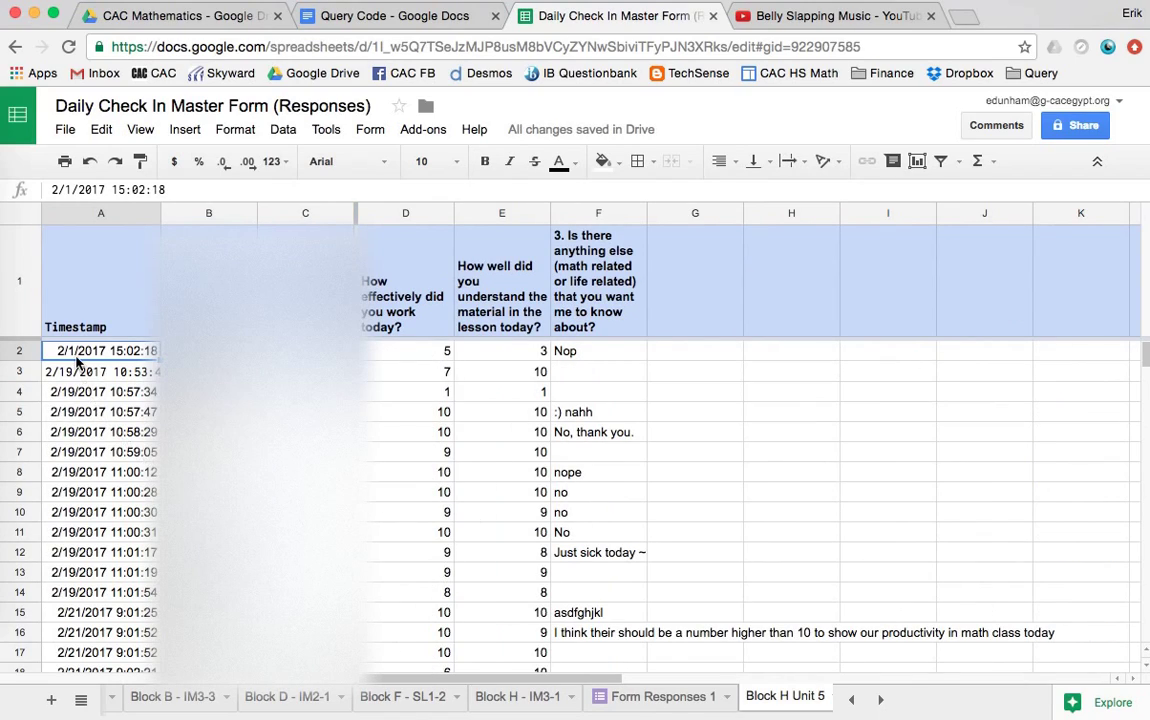
pyautogui.press('Right')
pyautogui.press('Right')
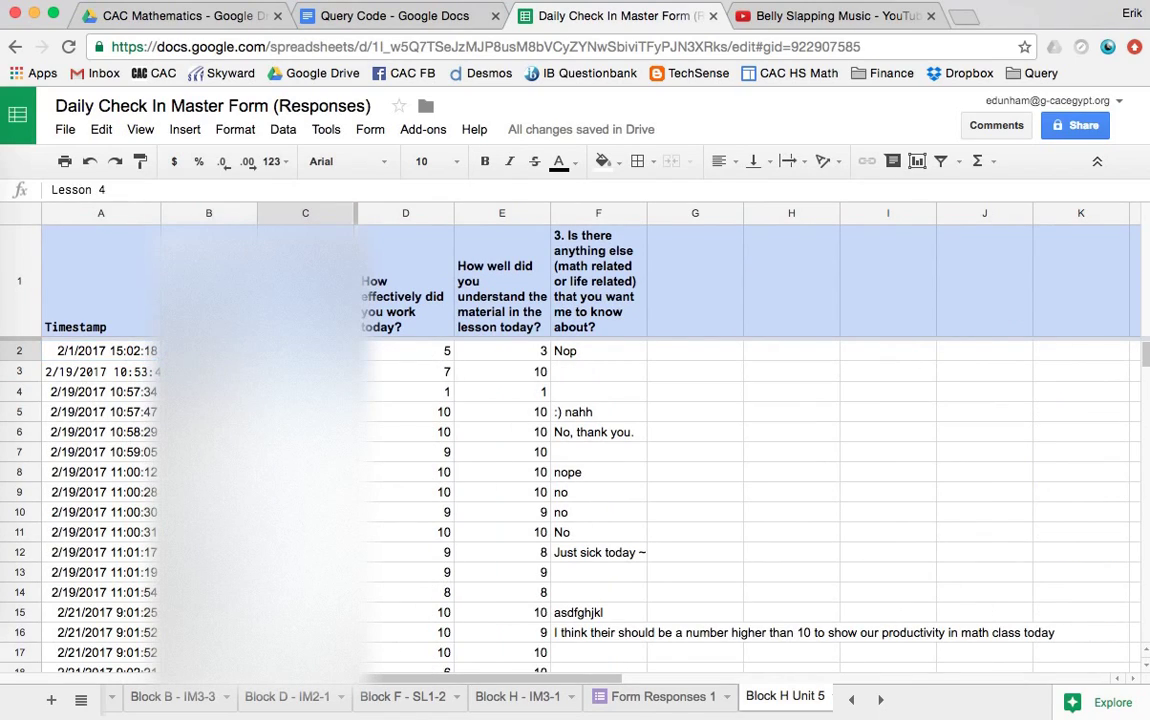
# Step: Check the ratings 5 and 3 and the comments in D2–F16, then go to Form Responses 1
pyautogui.click(403, 354)
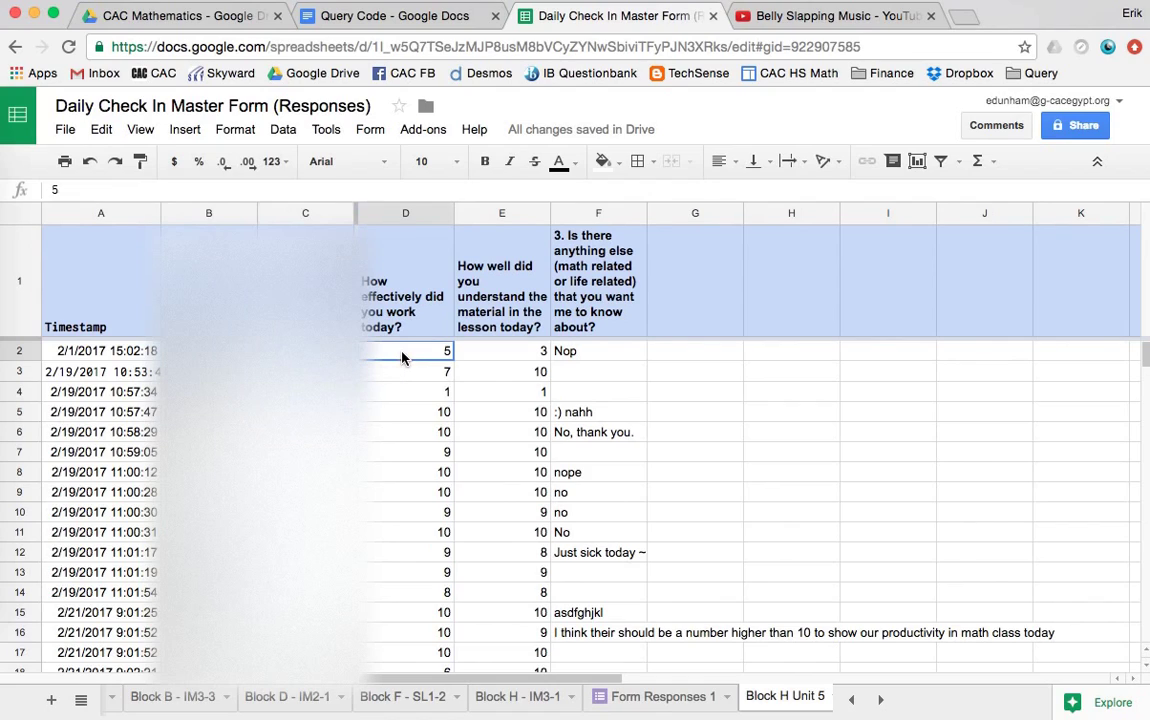
pyautogui.click(490, 358)
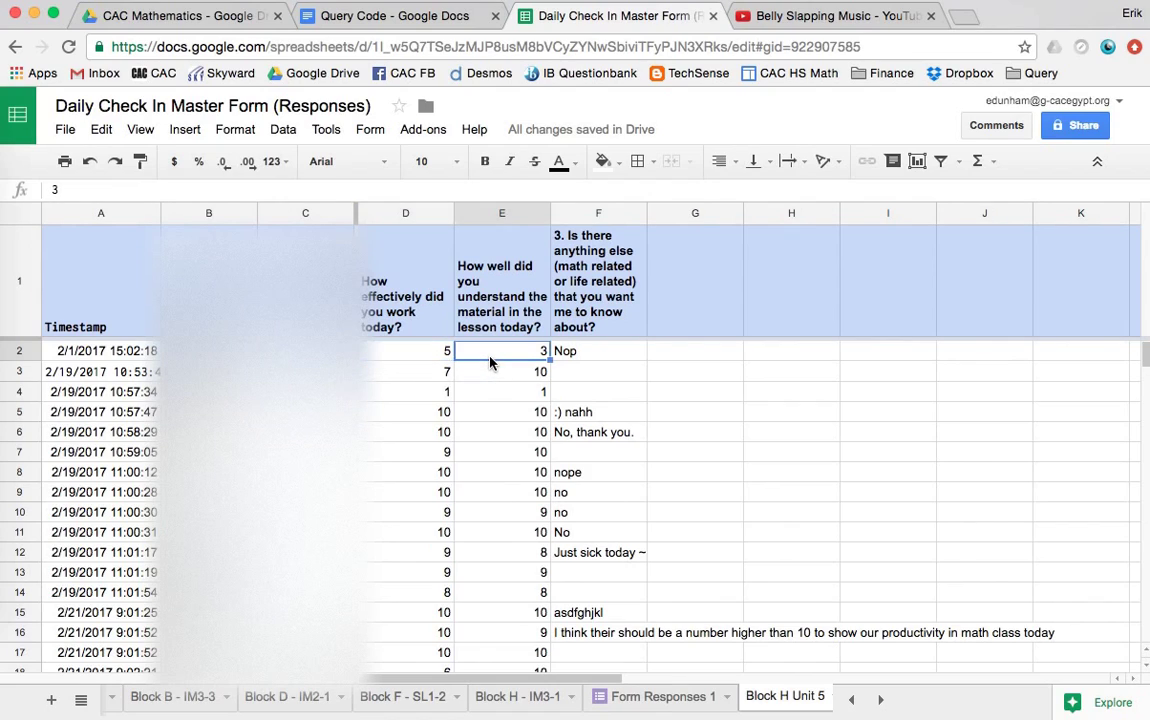
pyautogui.click(576, 350)
pyautogui.scroll(-2, 576, 350)
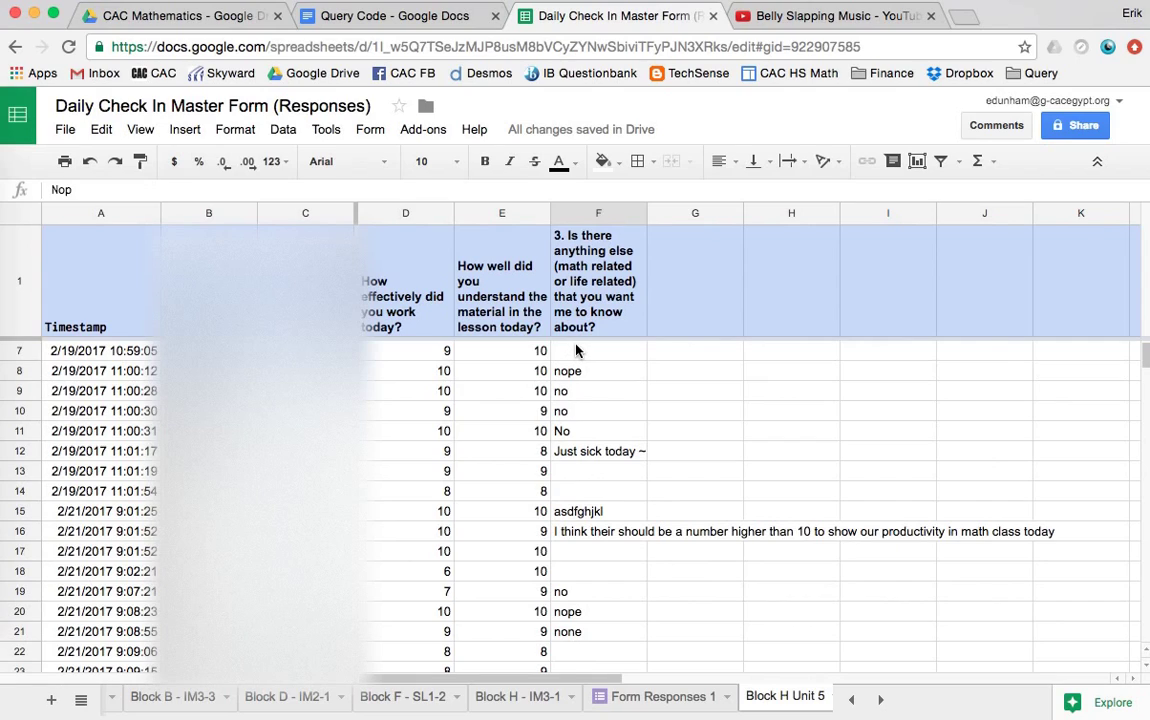
pyautogui.click(628, 529)
pyautogui.scroll(-1, 632, 521)
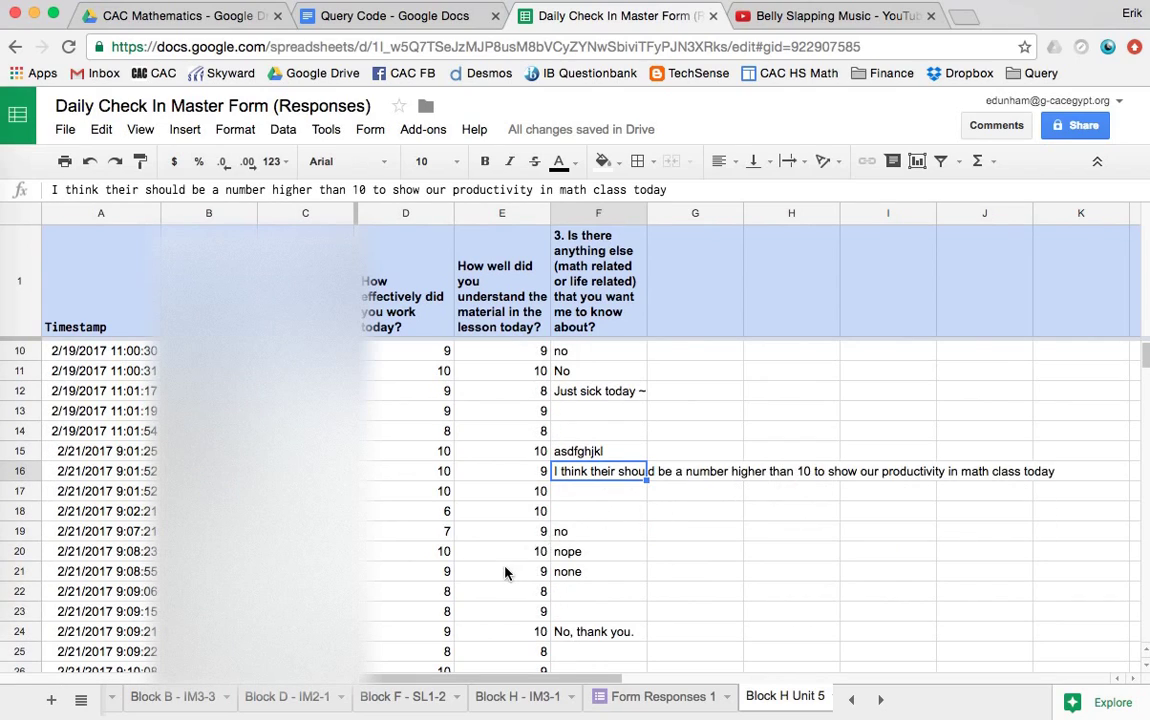
pyautogui.click(660, 697)
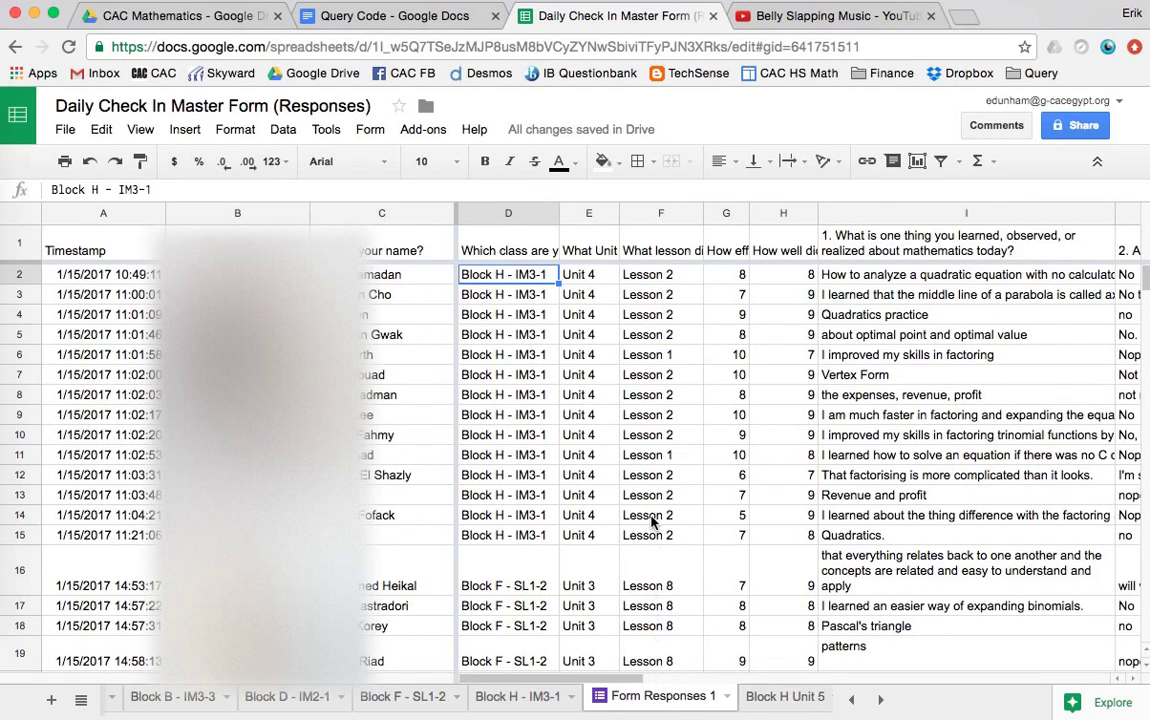
# Step: Move the Form Responses 1 sheet to sit after Block H Unit 5
pyautogui.hscroll(10, 651, 520)
pyautogui.hscroll(-10, 651, 520)
pyautogui.scroll(-3, 651, 520)
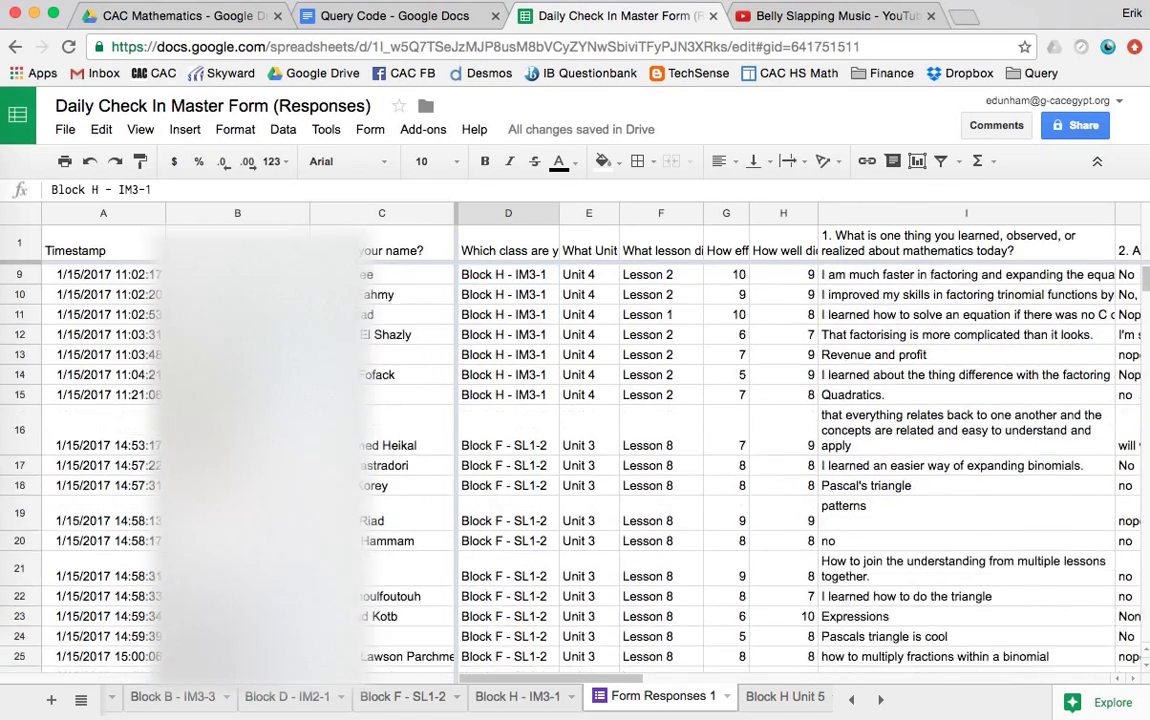
pyautogui.scroll(3, 651, 520)
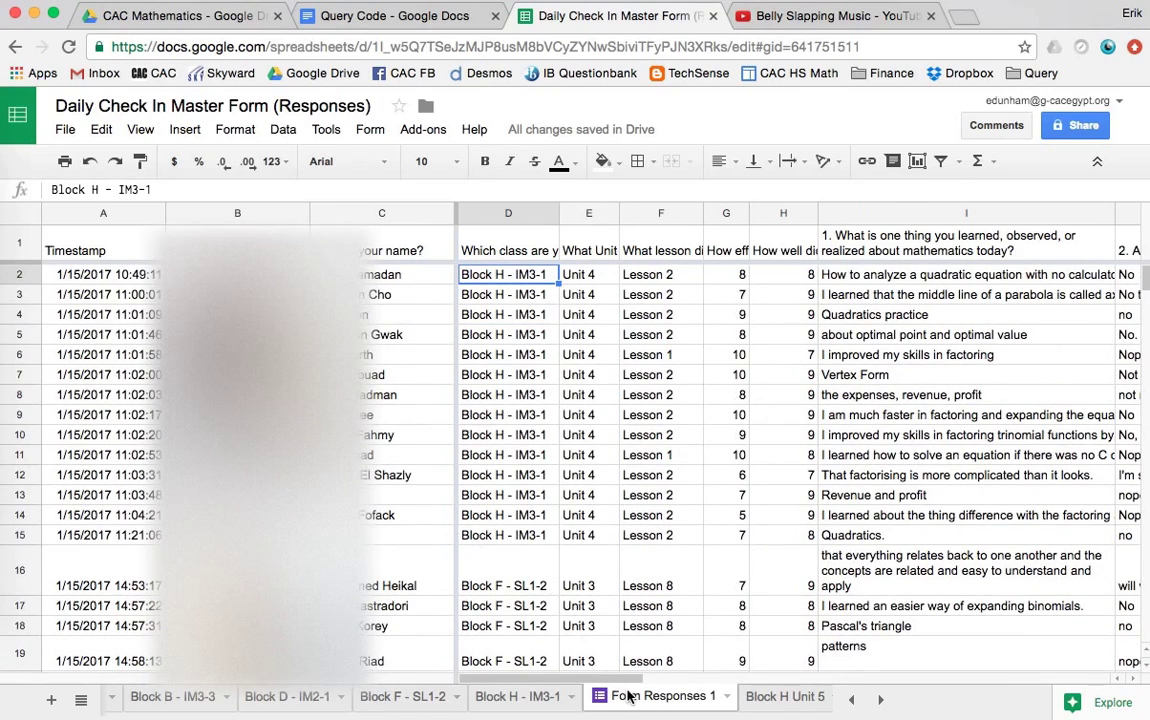
pyautogui.moveTo(621, 693); pyautogui.dragTo(826, 693)
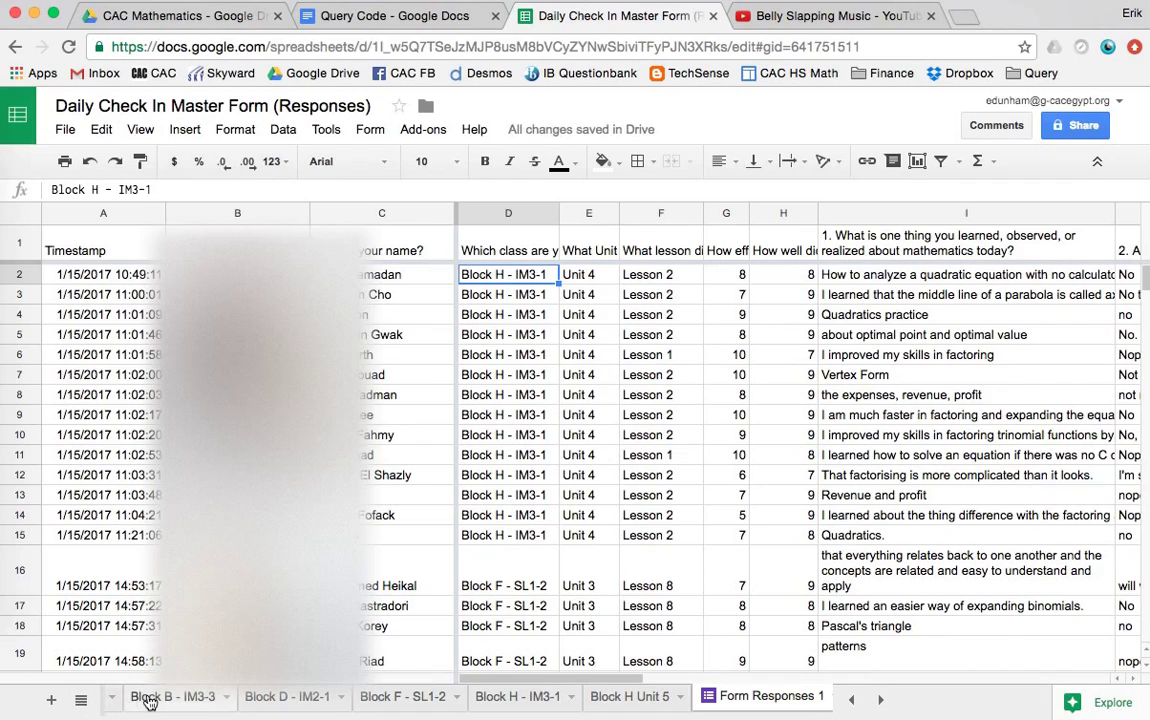
# Step: Look at the Block A - IM3-5 and Block B - IM3-3 sheets, then go to the Query Code doc
pyautogui.hscroll(-5, 85, 705)
pyautogui.click(82, 701)
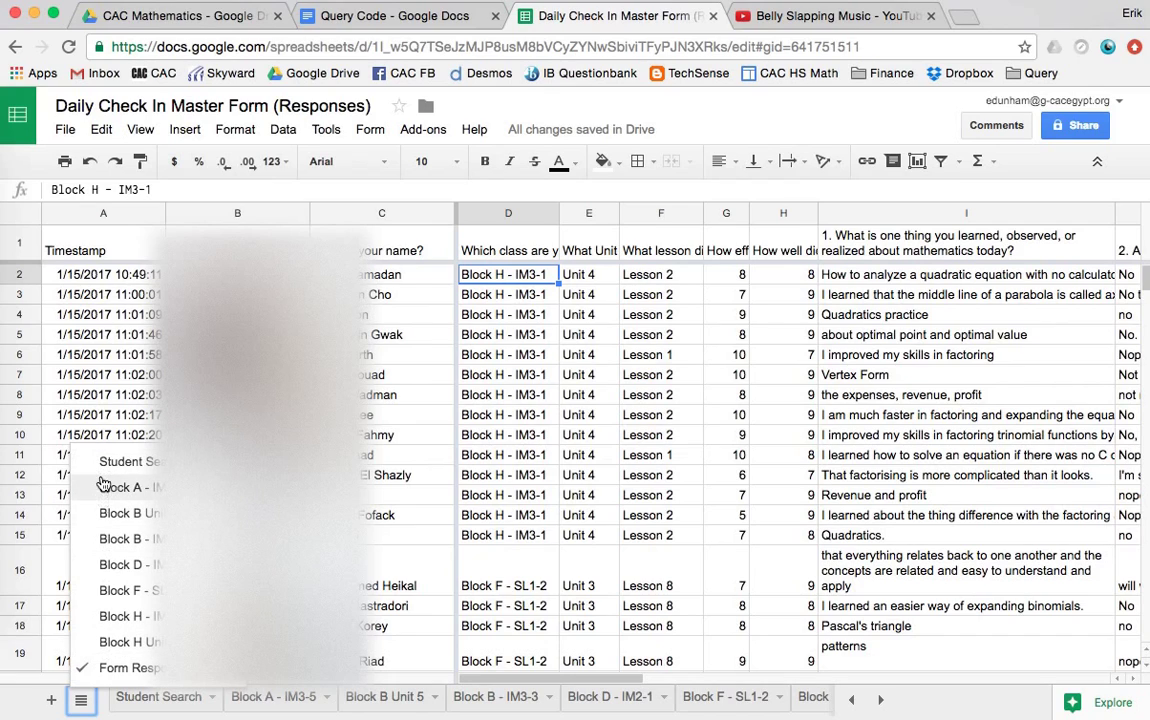
pyautogui.click(103, 487)
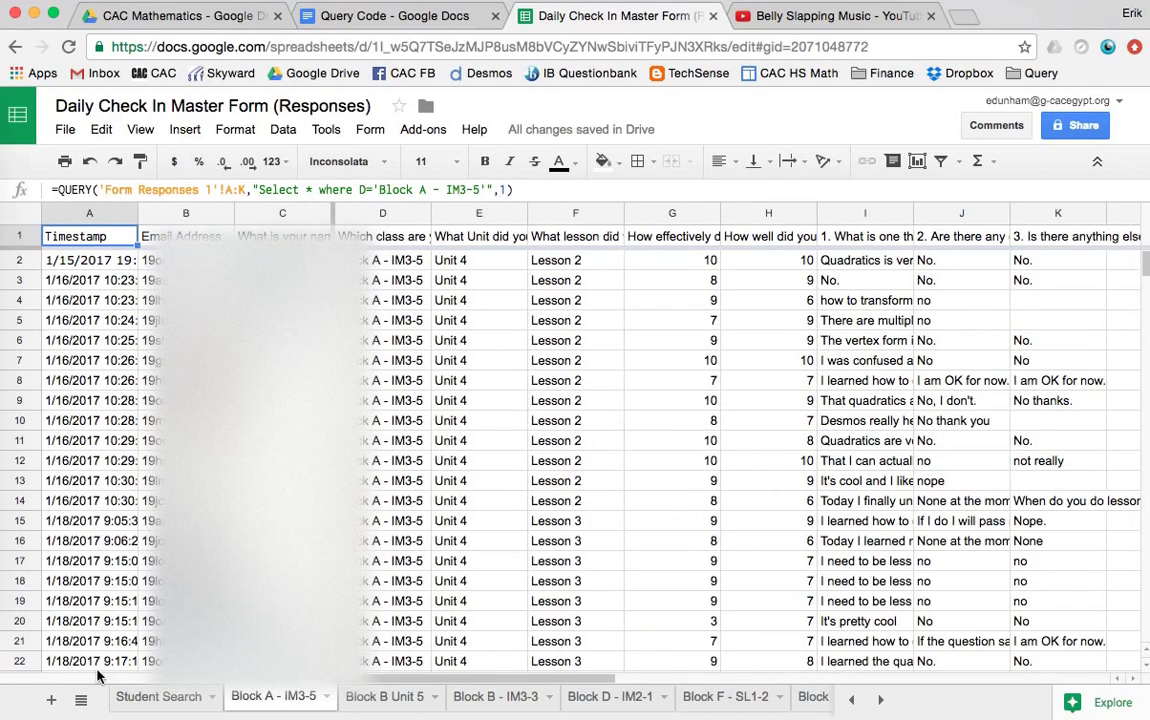
pyautogui.click(82, 701)
pyautogui.click(115, 539)
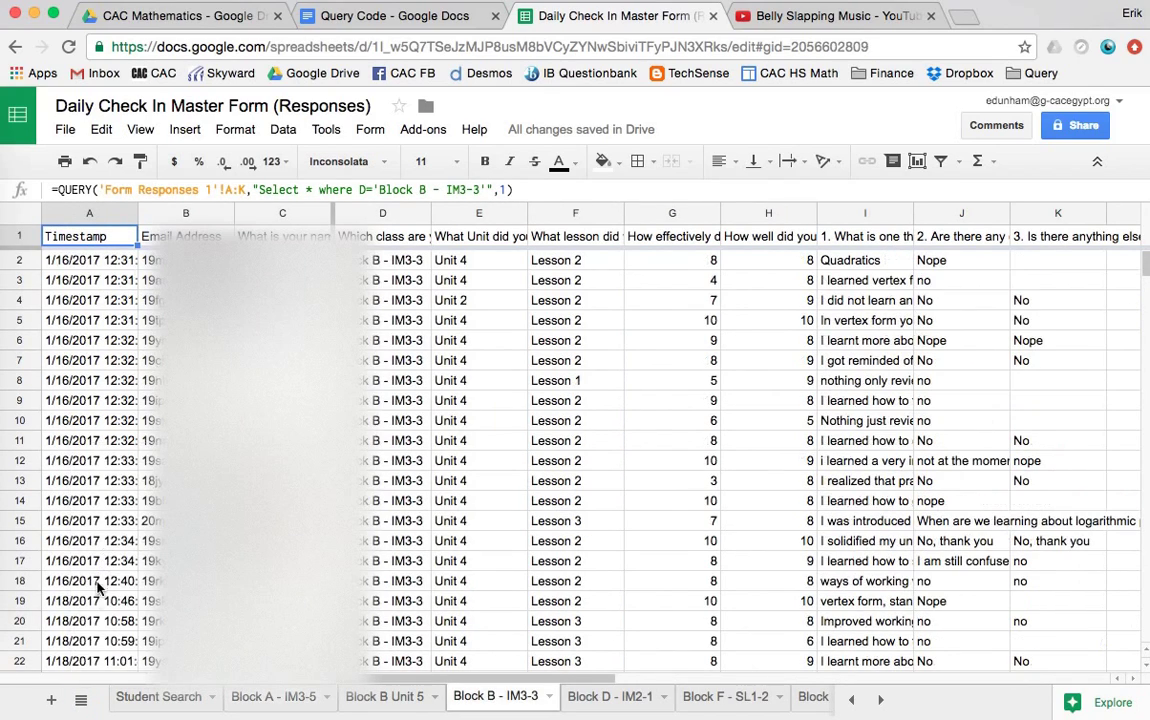
pyautogui.click(82, 701)
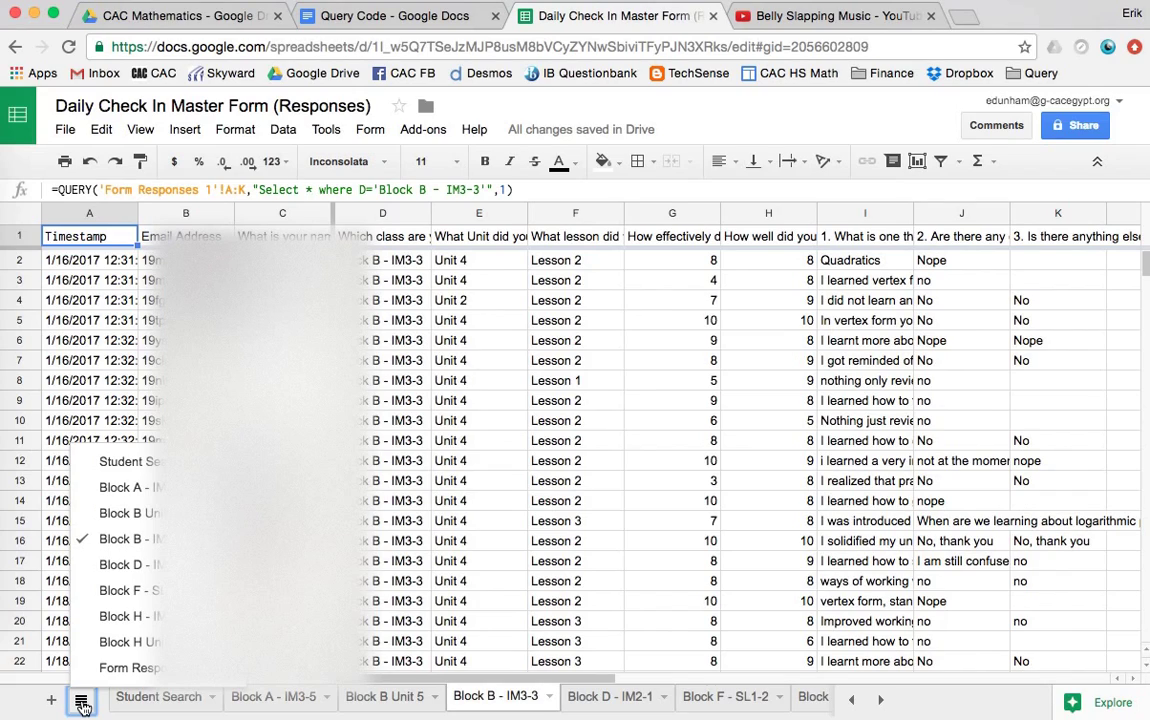
pyautogui.click(82, 702)
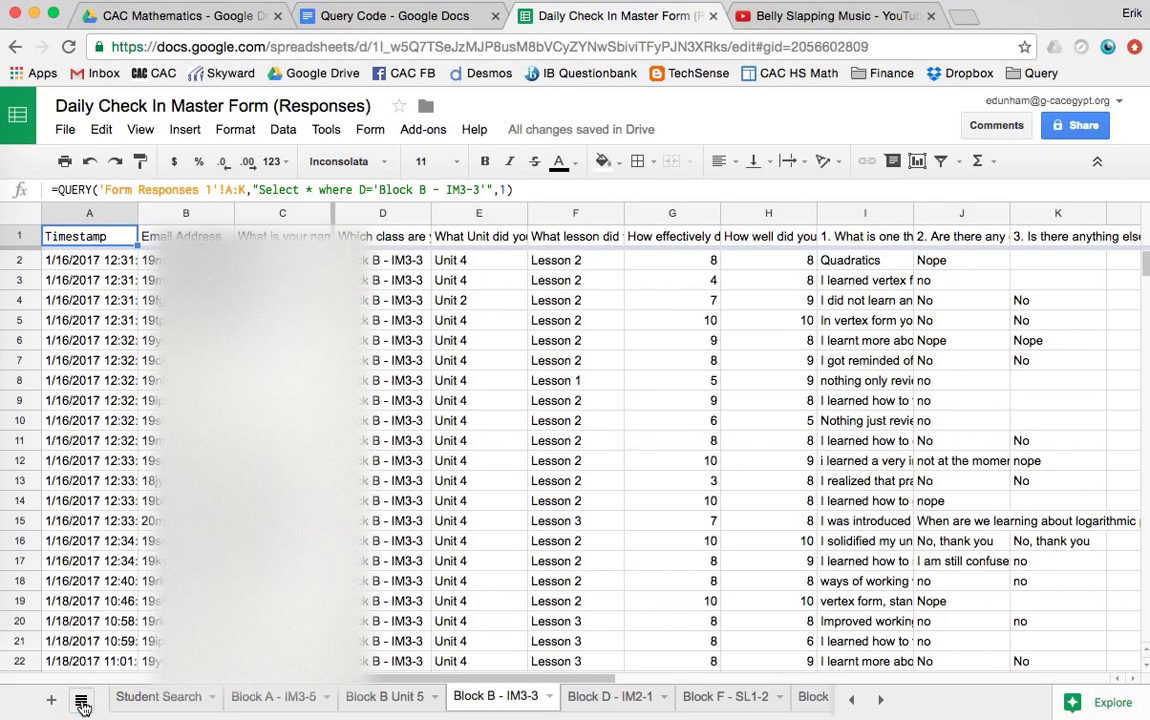
pyautogui.click(405, 20)
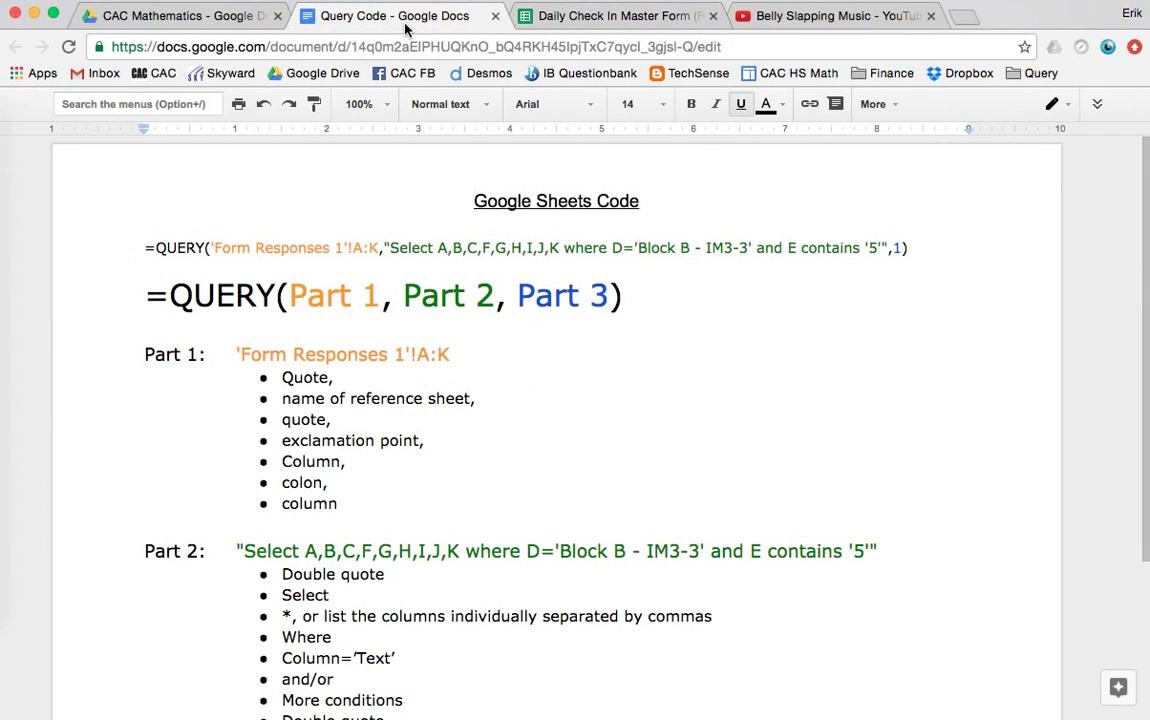
# Step: Delete the Part 3 section and the trailing ,1, leaving =QUERY(Part 1, Part 2)
pyautogui.scroll(-3, 378, 157)
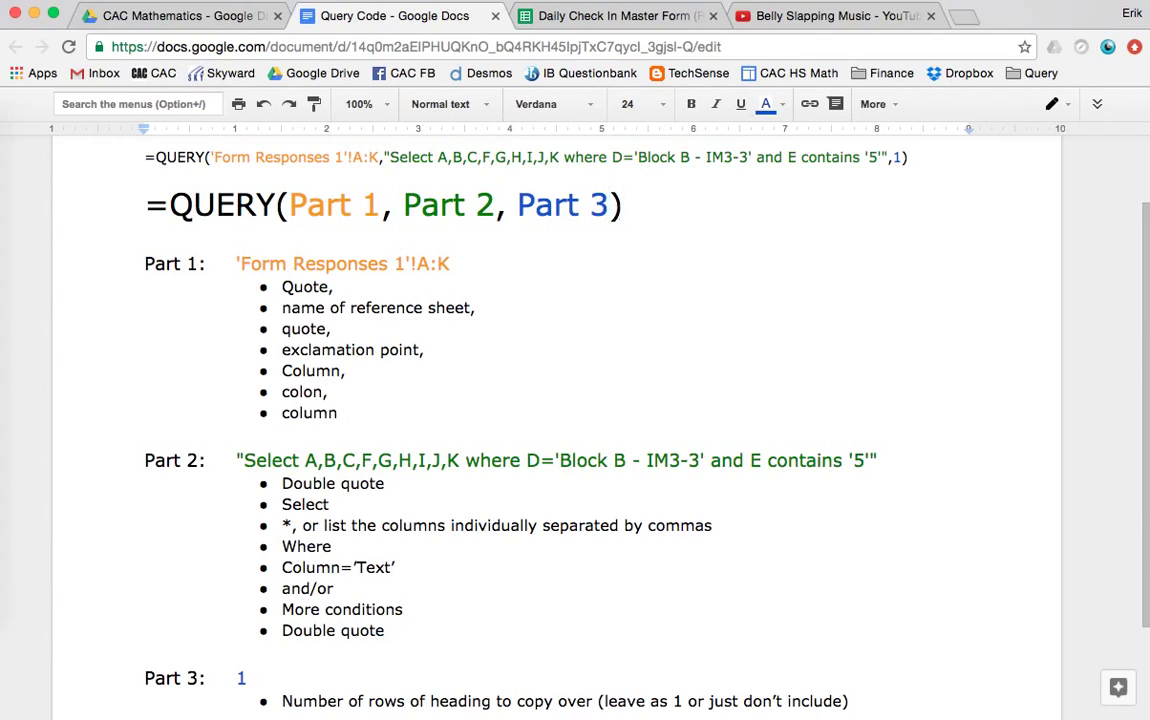
pyautogui.press('BackSpace')
pyautogui.press('BackSpace')
pyautogui.press('BackSpace')
pyautogui.press('BackSpace')
pyautogui.press('BackSpace')
pyautogui.press('BackSpace')
pyautogui.press('BackSpace')
pyautogui.press('BackSpace')
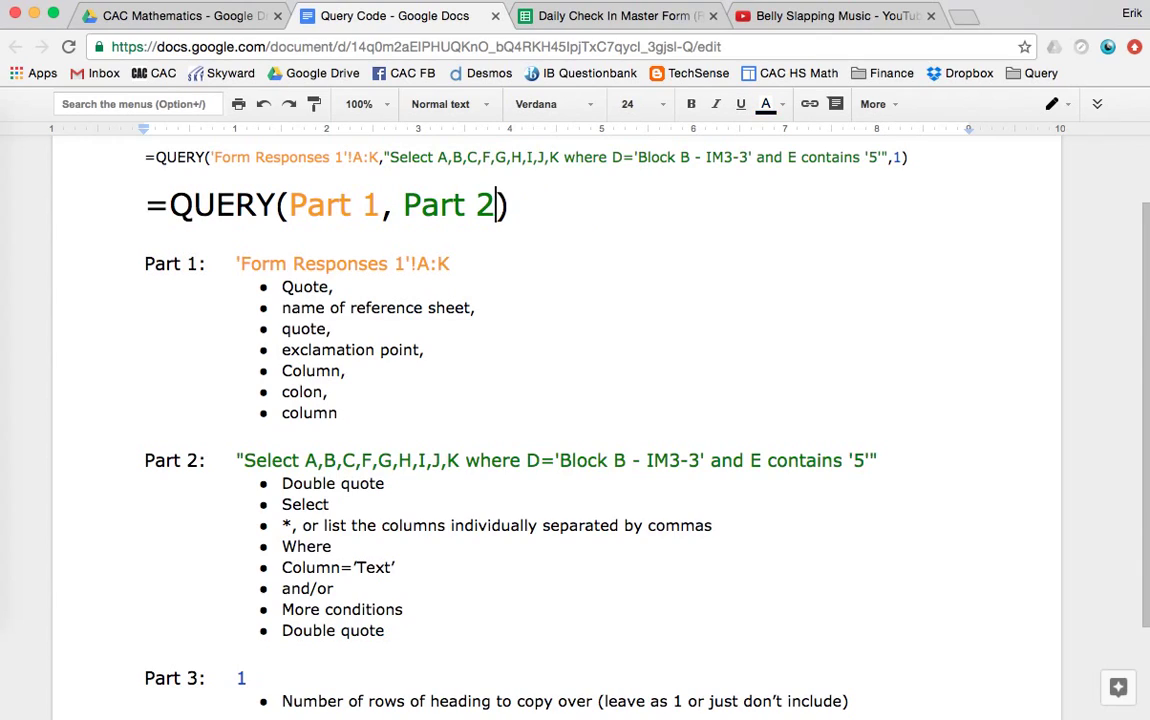
pyautogui.moveTo(851, 701); pyautogui.dragTo(136, 679)
pyautogui.press('BackSpace')
pyautogui.press('BackSpace')
pyautogui.press('BackSpace')
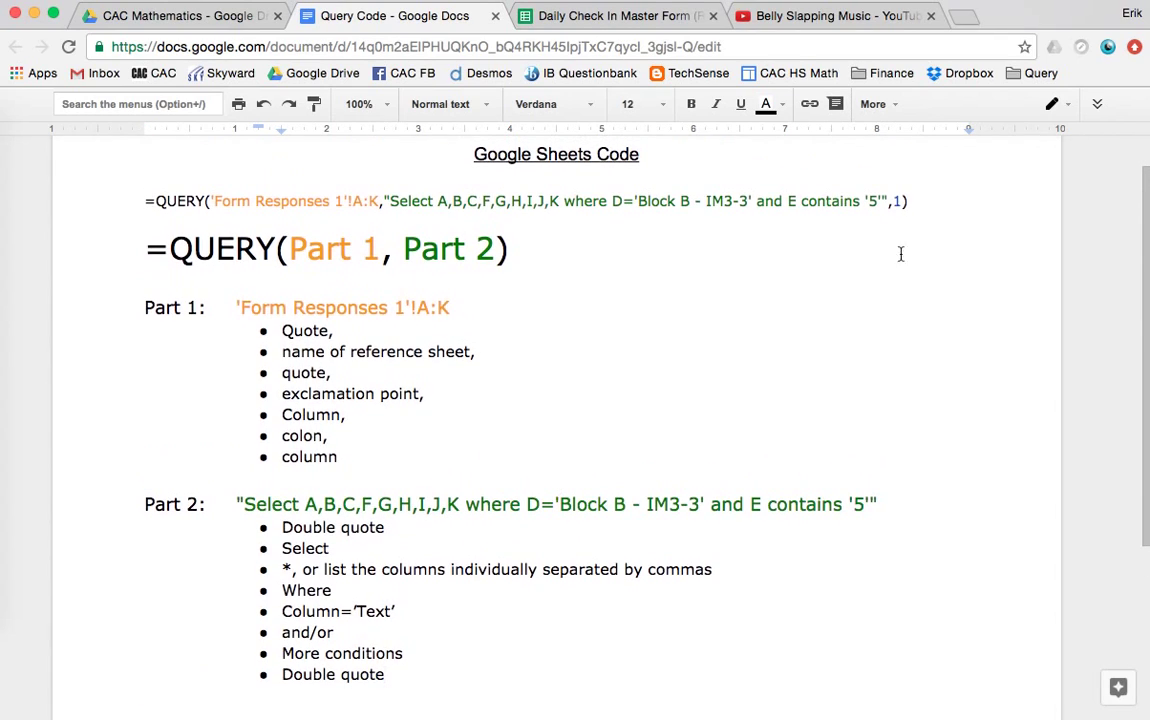
pyautogui.click(900, 201)
pyautogui.press('BackSpace')
pyautogui.press('BackSpace')
# Step: In the spreadsheet, review Block A - IM3-5 ratings G7, H7, responses I7, I14, I19 and email B12
pyautogui.click(578, 20)
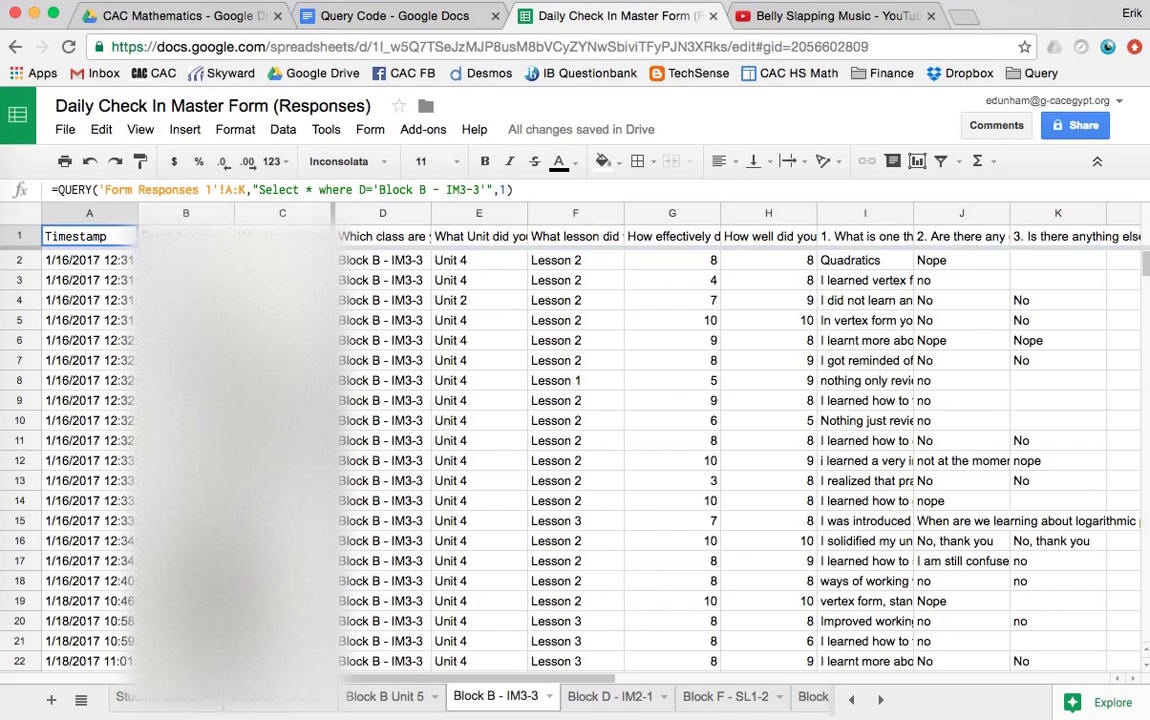
pyautogui.click(366, 700)
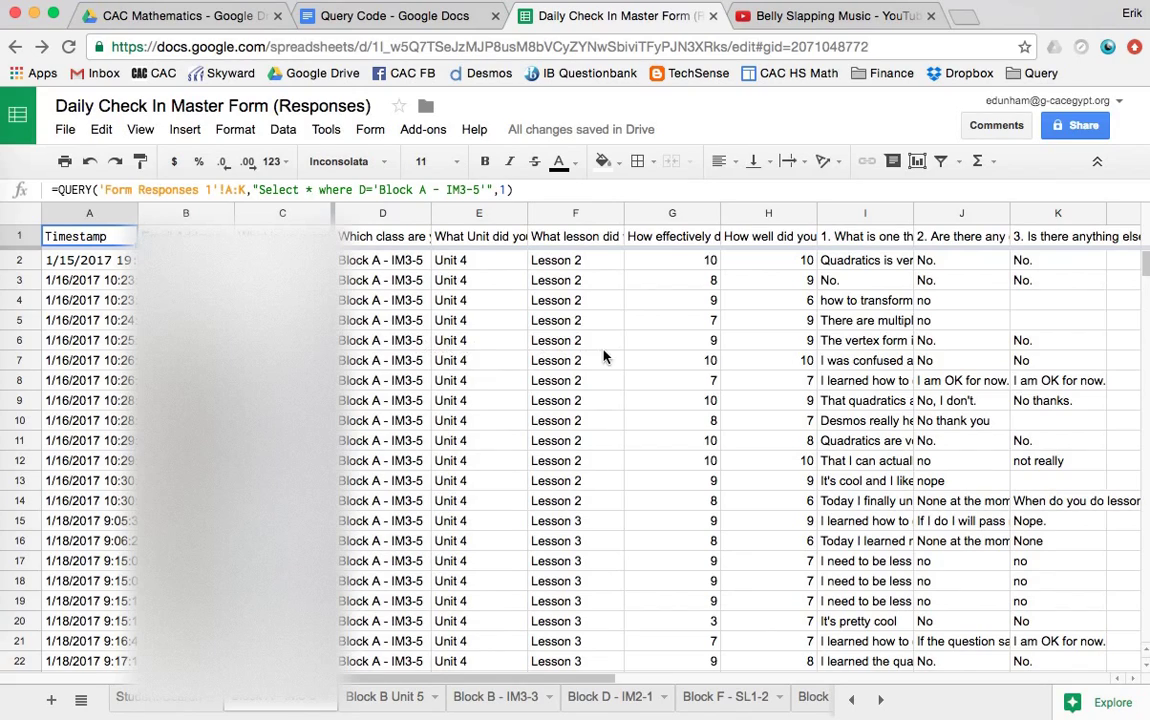
pyautogui.click(668, 362)
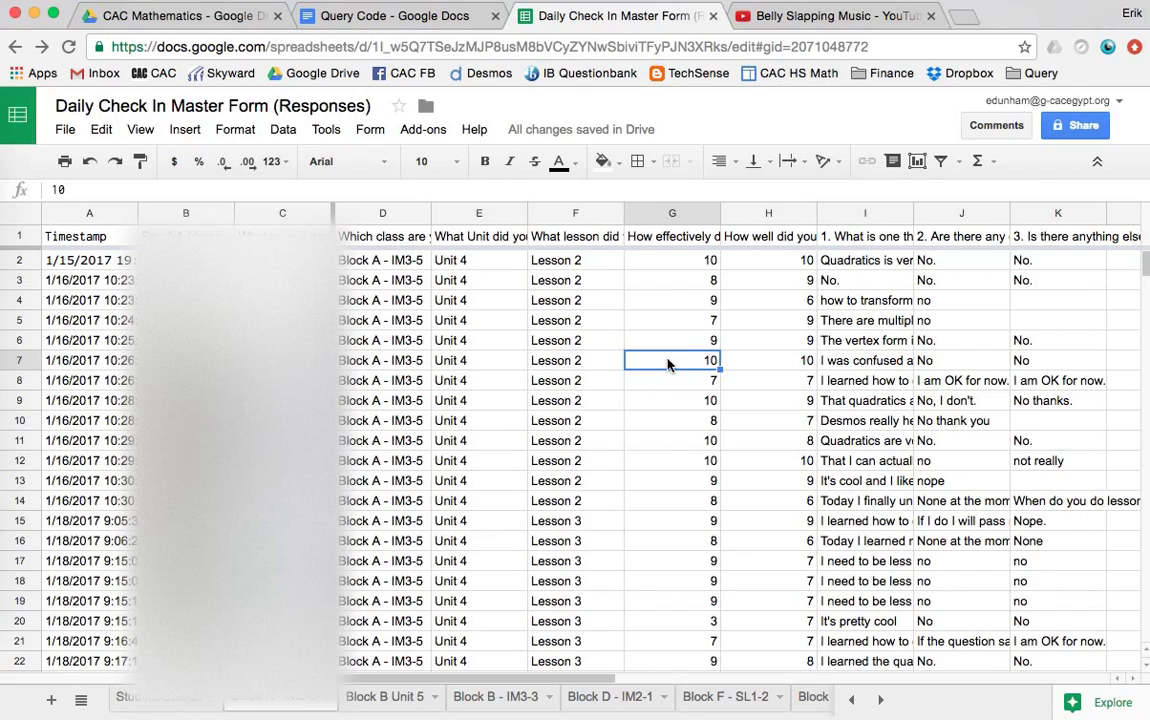
pyautogui.click(781, 362)
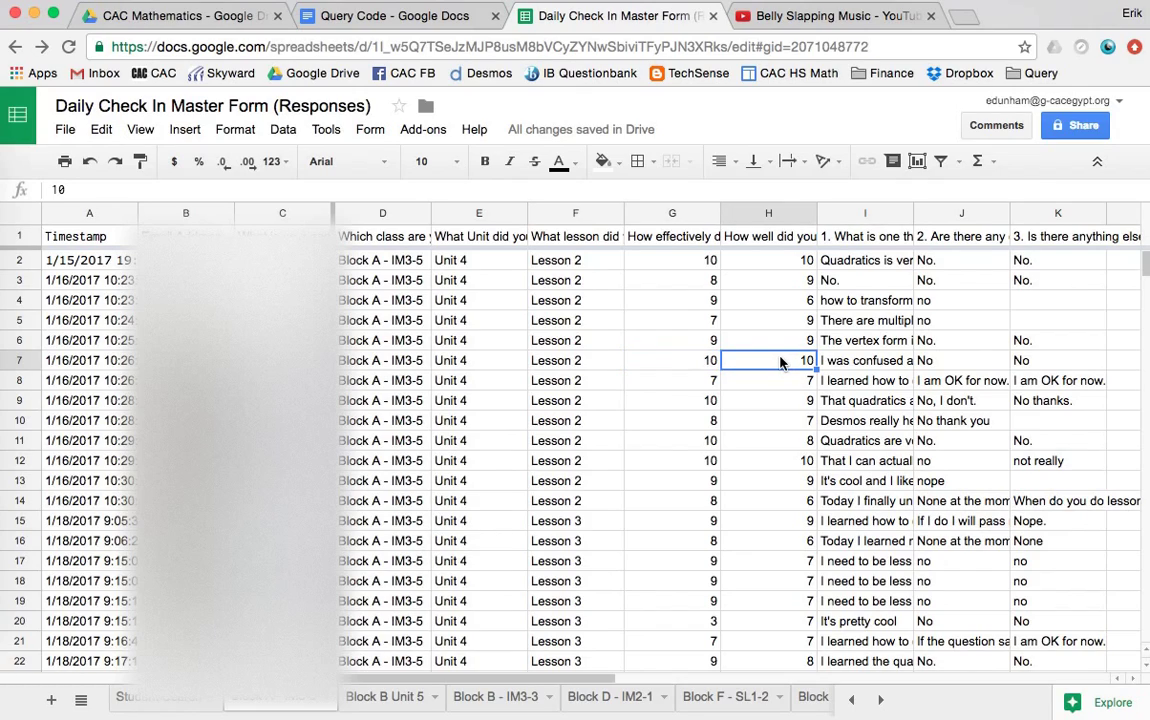
pyautogui.click(840, 362)
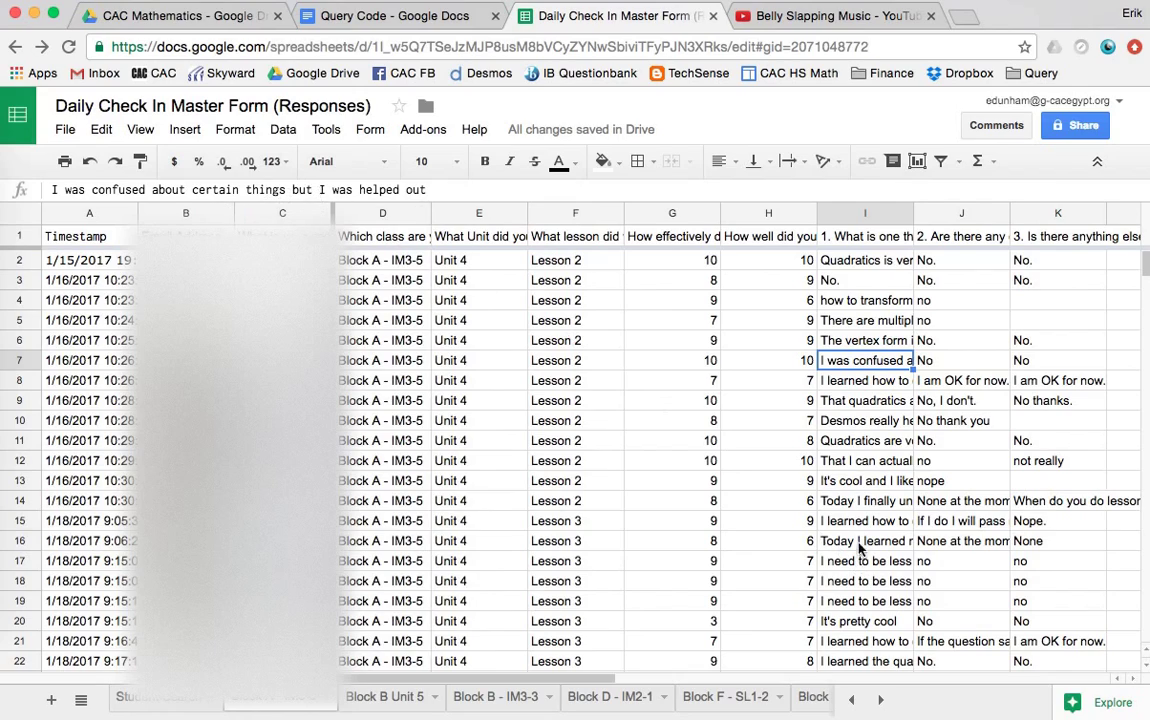
pyautogui.click(862, 502)
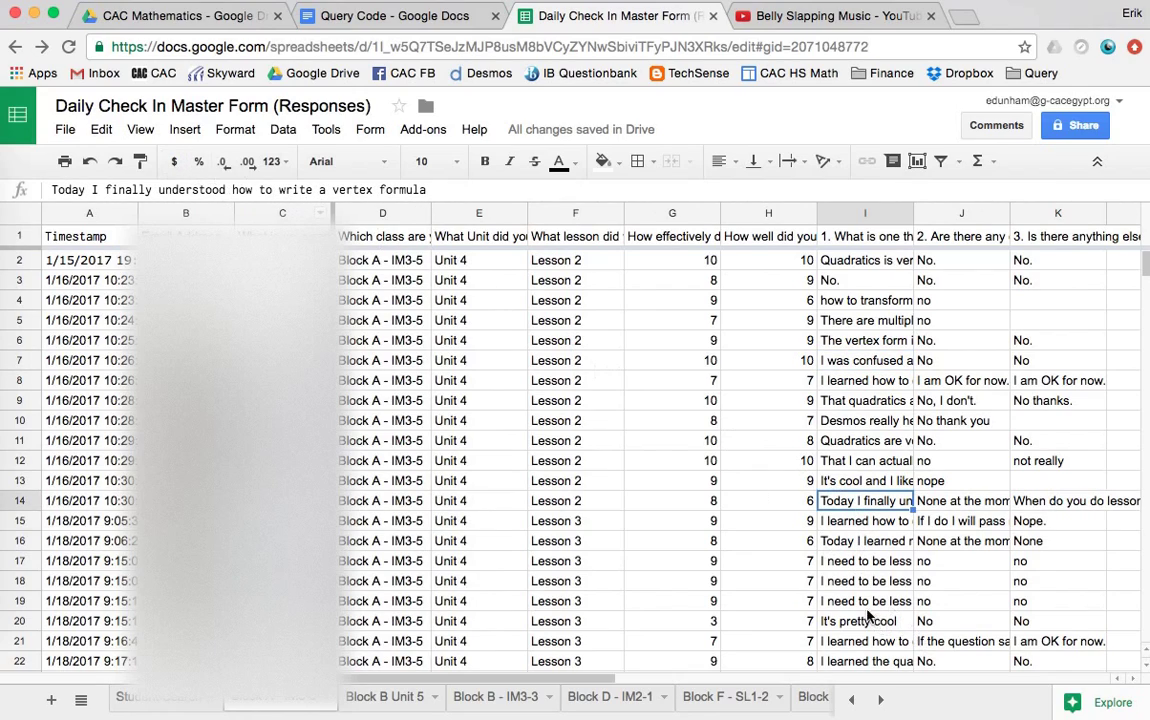
pyautogui.click(866, 603)
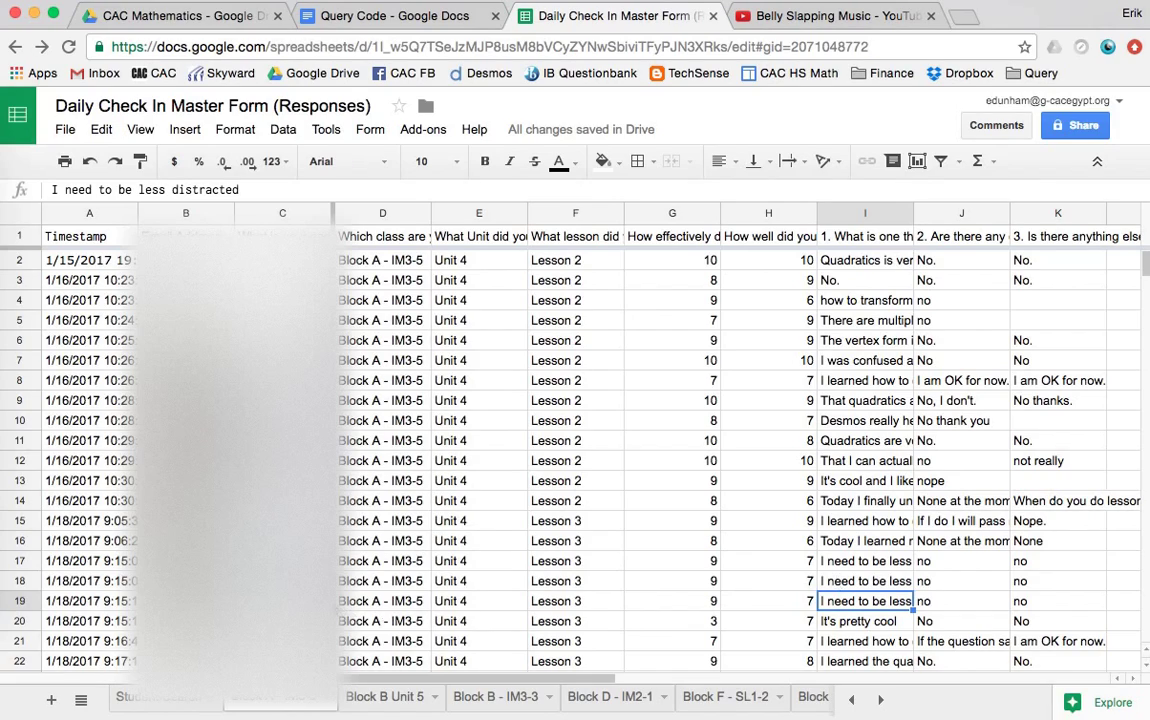
pyautogui.click(185, 460)
# Step: Open the Block B Unit 5 sheet and scroll its Block B - IM3-3 results
pyautogui.scroll(-4, 575, 450)
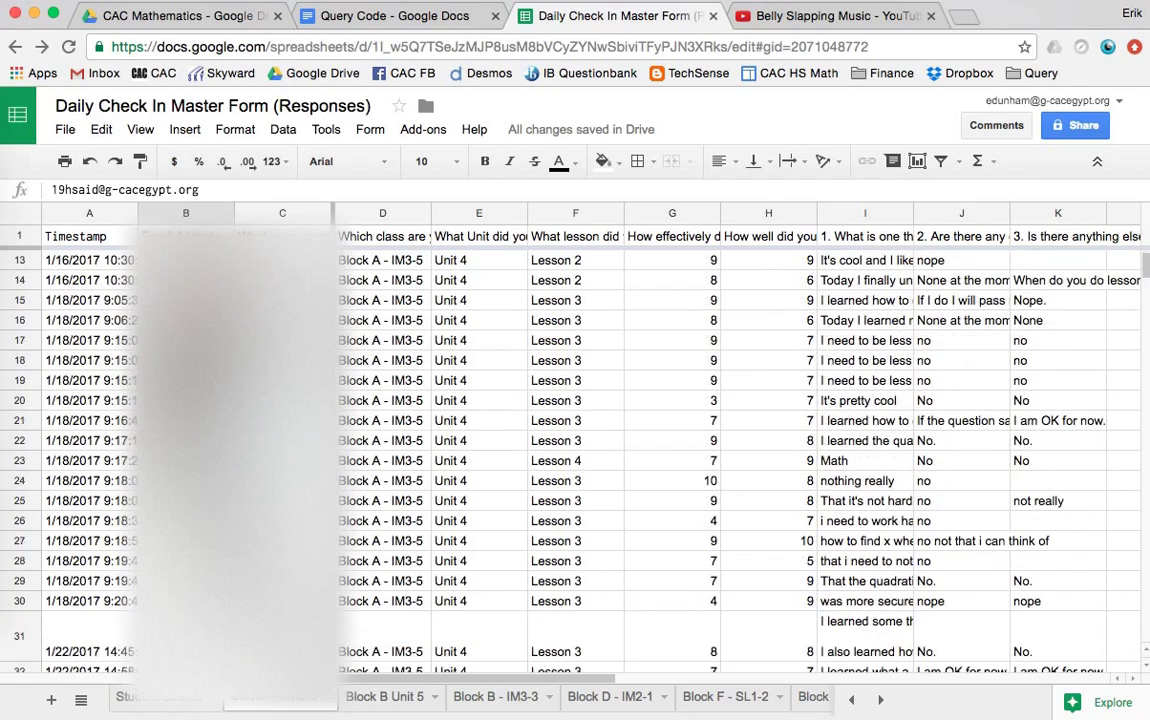
pyautogui.scroll(-6, 575, 450)
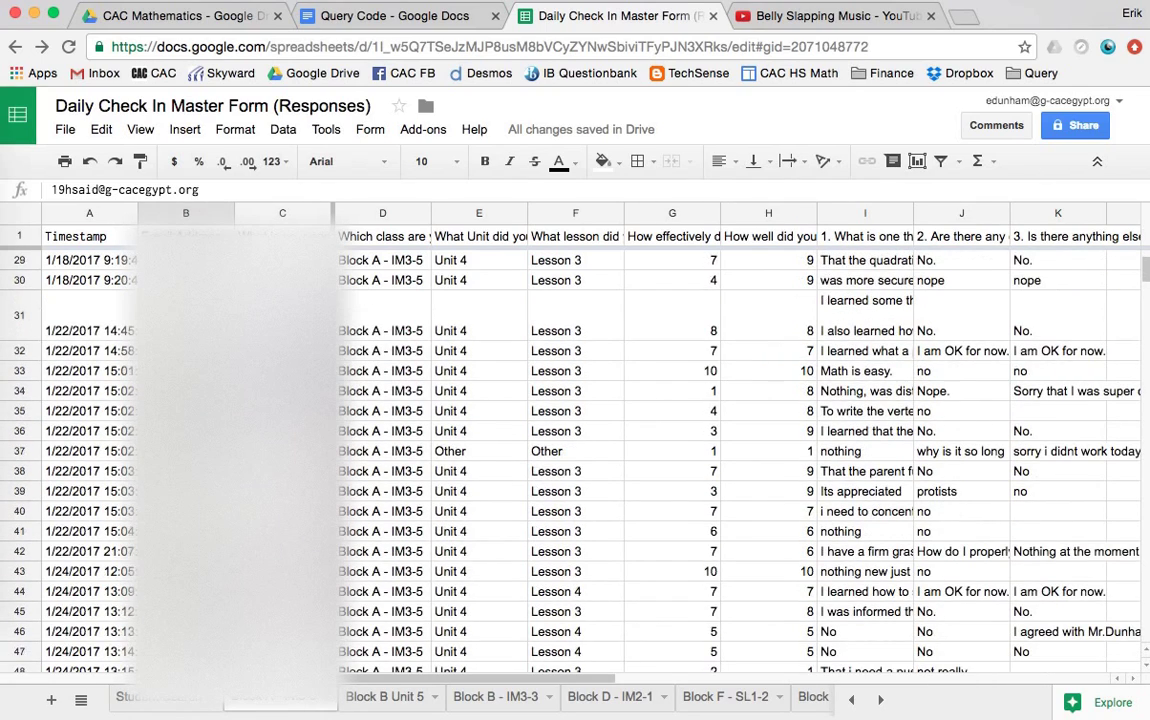
pyautogui.scroll(10, 575, 450)
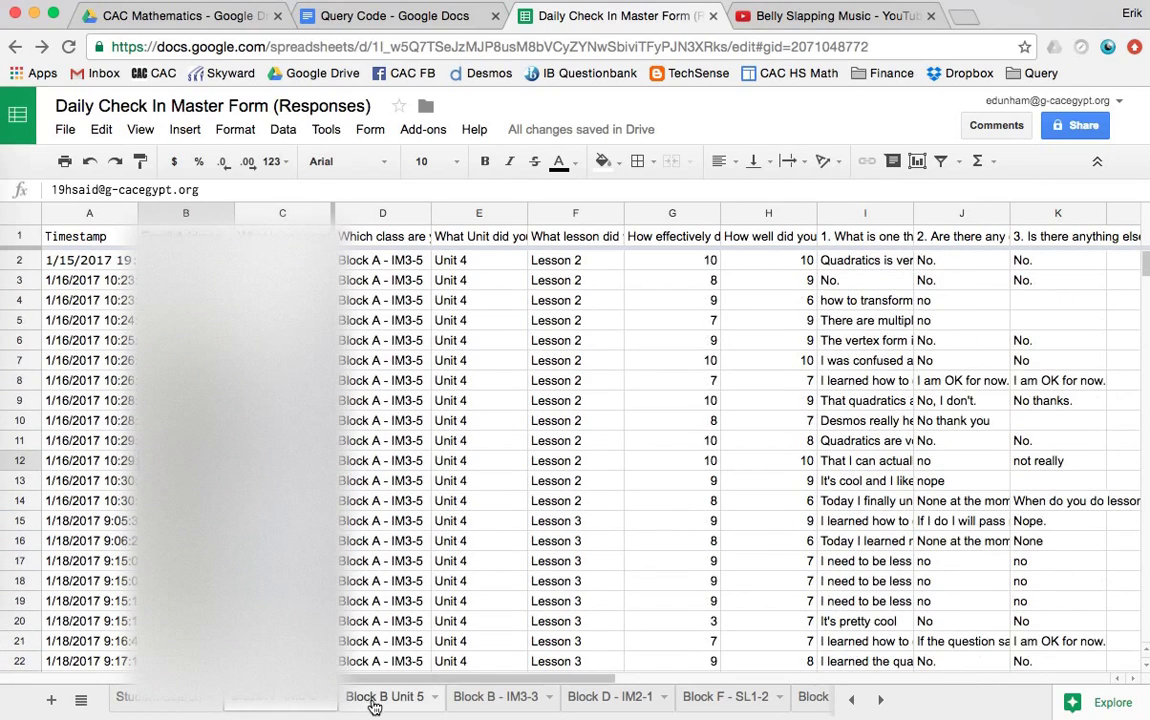
pyautogui.click(373, 700)
pyautogui.scroll(-15, 575, 450)
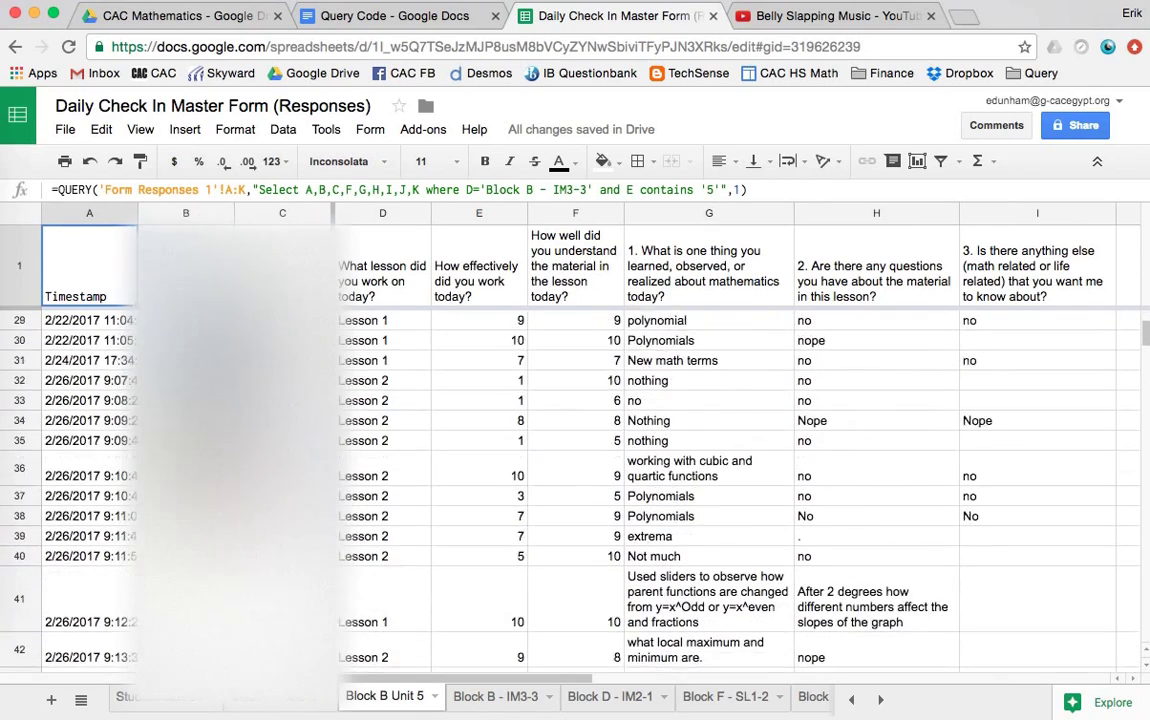
# Step: Go to the leftmost Student sheet, which looks up check-ins by e-mail
pyautogui.scroll(15, 575, 450)
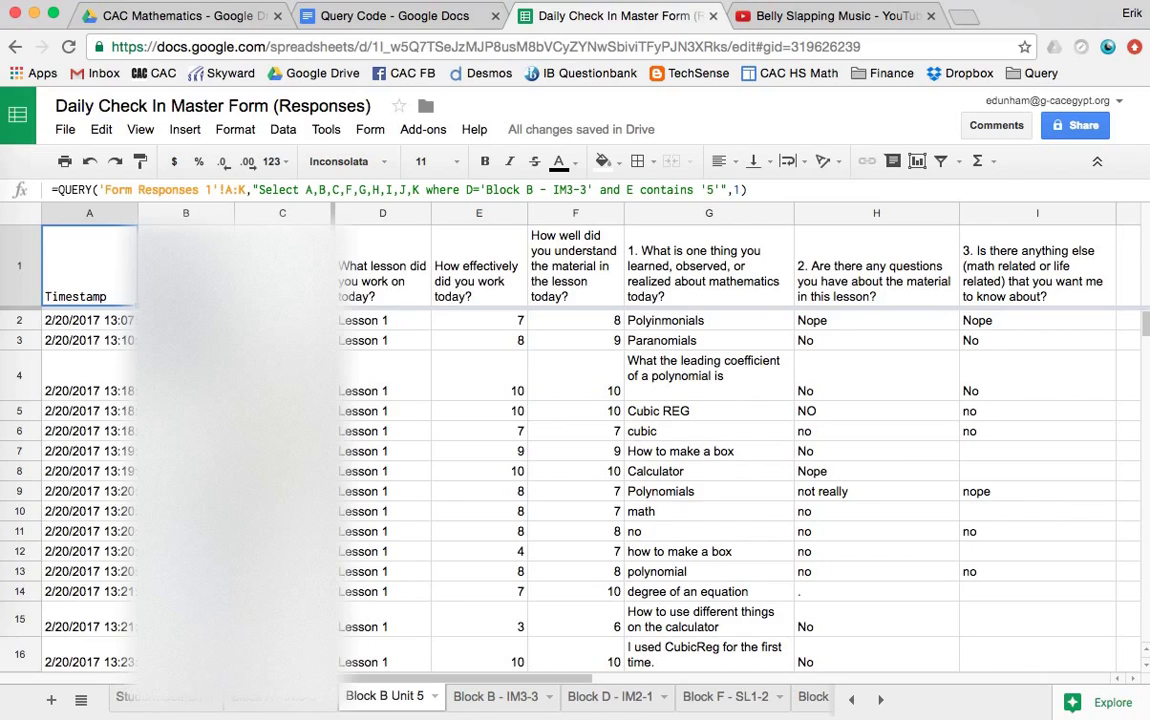
pyautogui.click(81, 700)
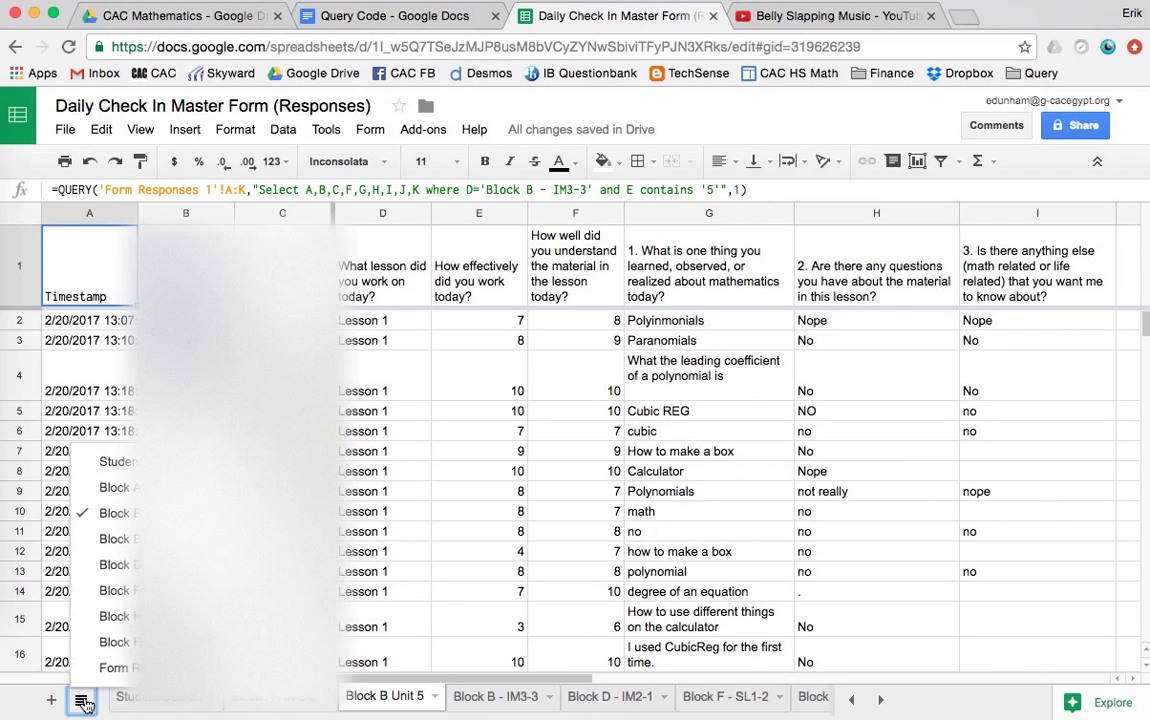
pyautogui.click(84, 703)
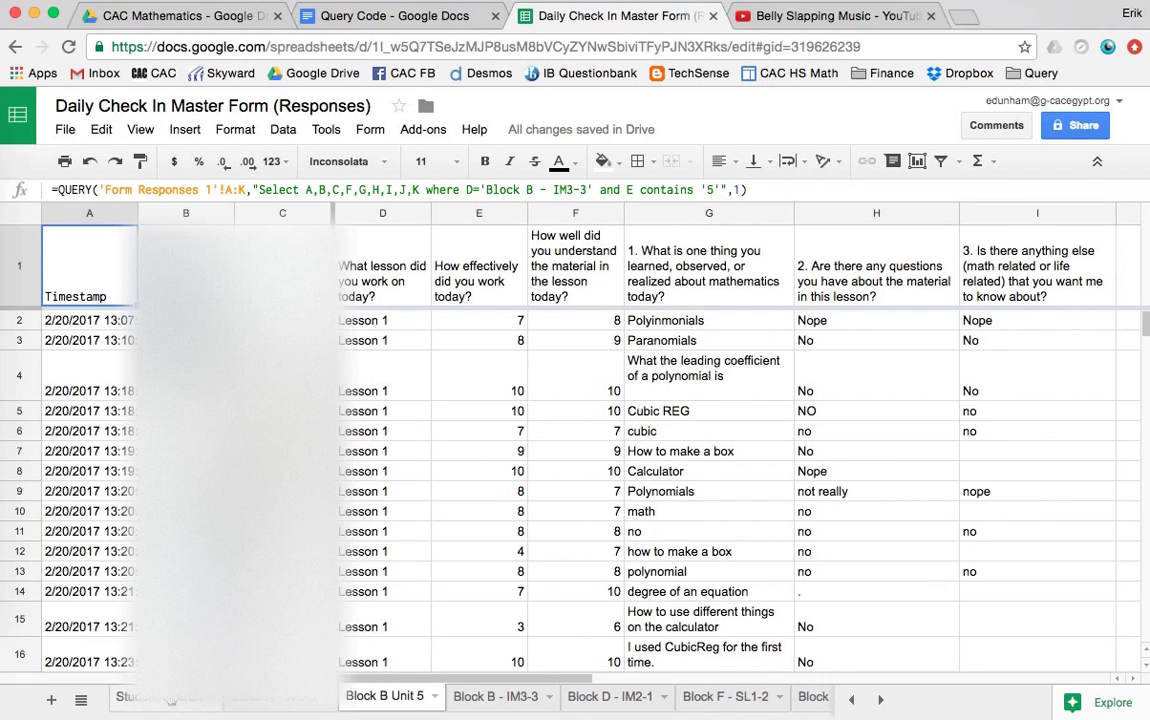
pyautogui.click(160, 696)
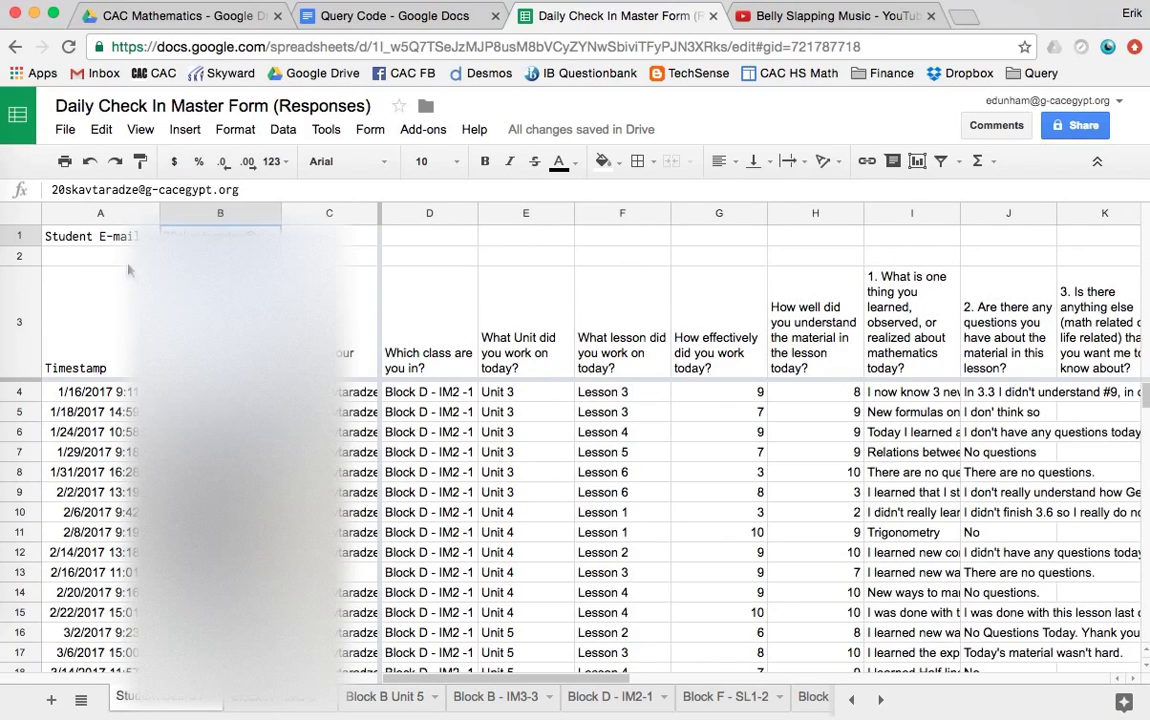
# Step: Choose a different student's e-mail from the B1 dropdown list
pyautogui.click(104, 234)
pyautogui.click(200, 236)
pyautogui.doubleClick(200, 236)
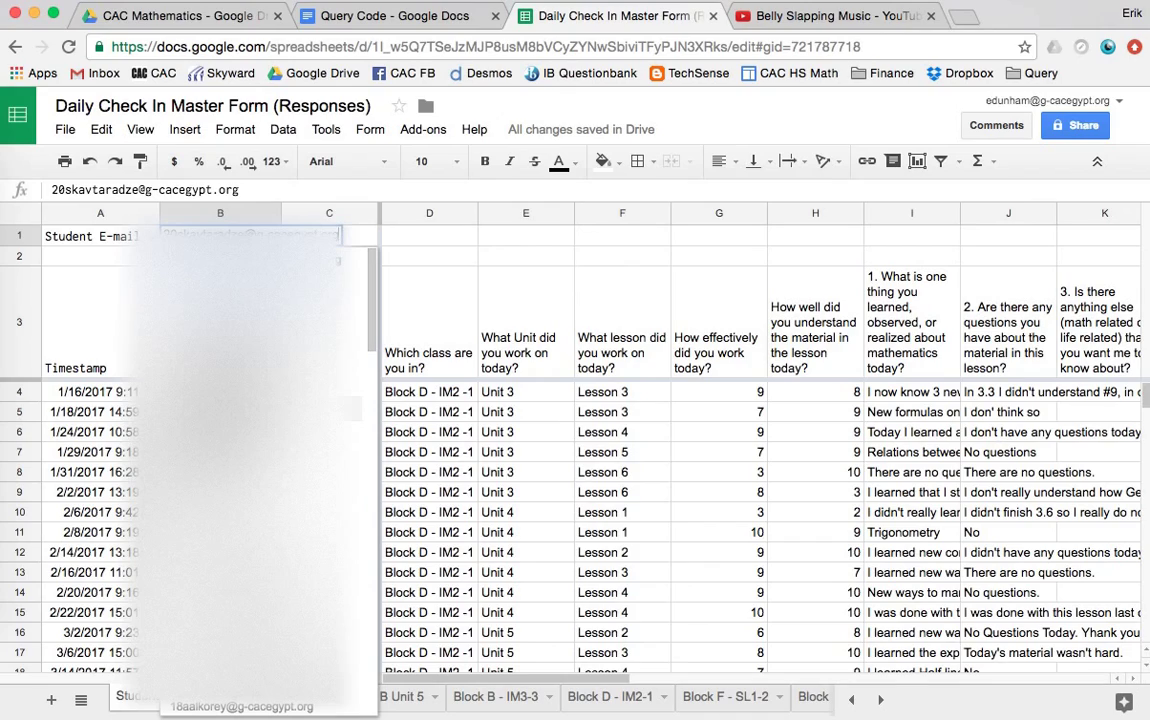
pyautogui.scroll(-15, 260, 460)
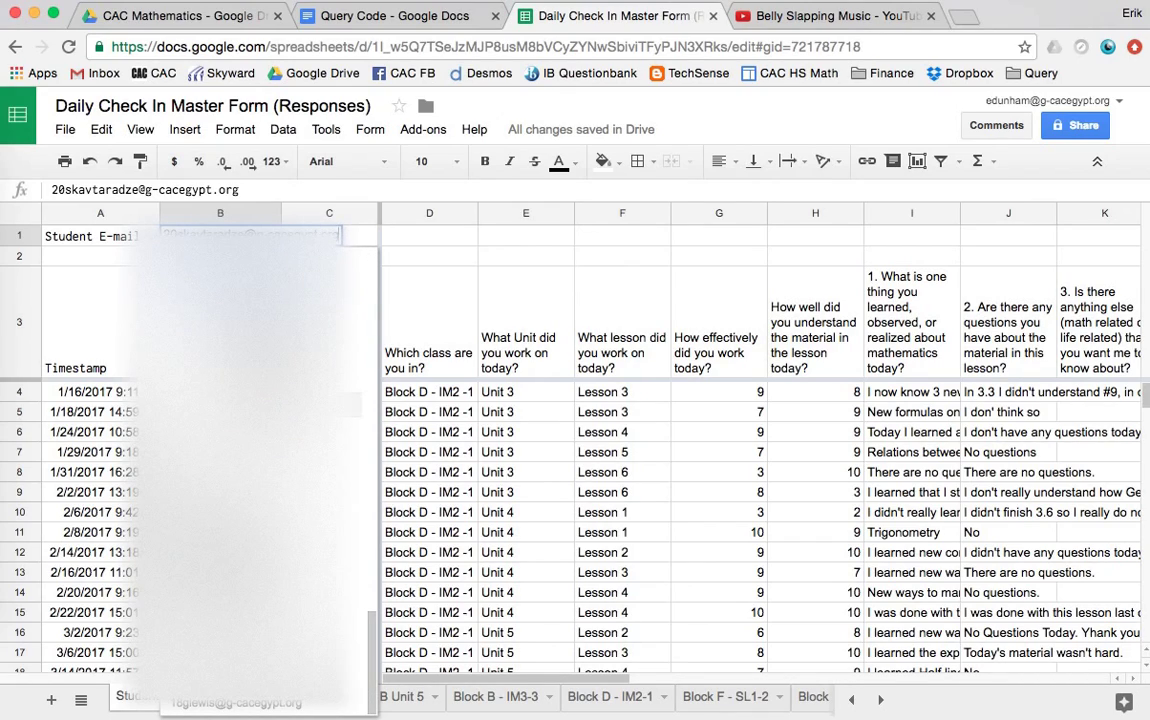
pyautogui.scroll(15, 260, 460)
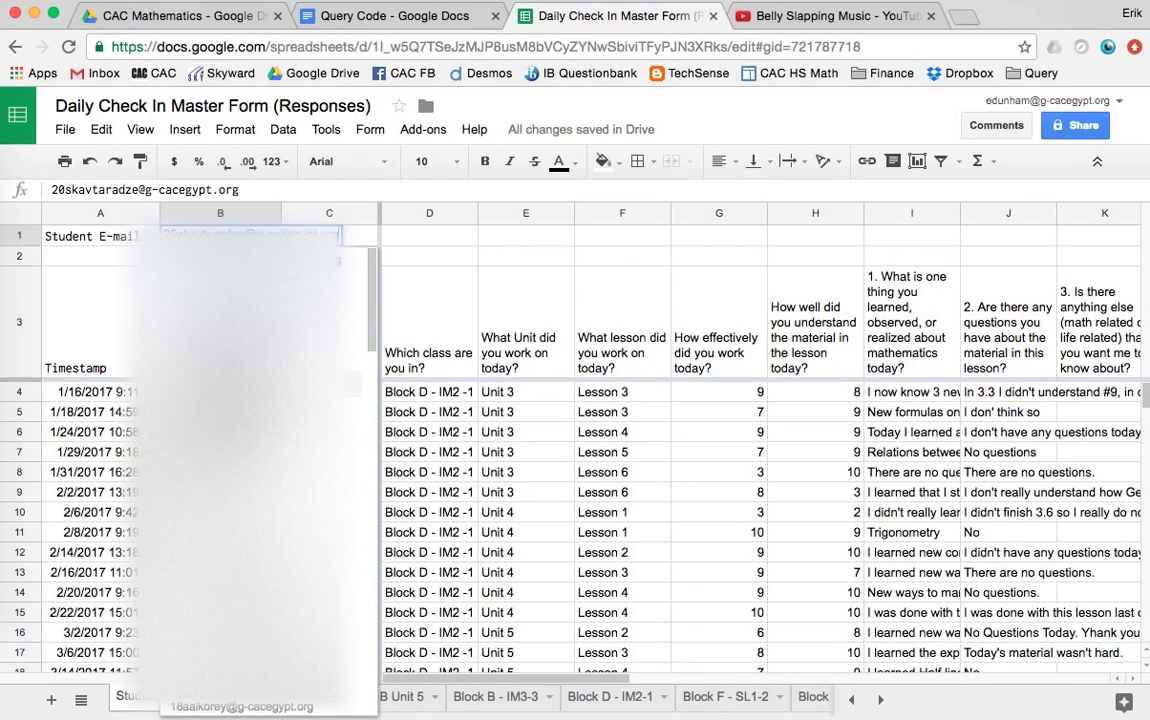
pyautogui.click(316, 315)
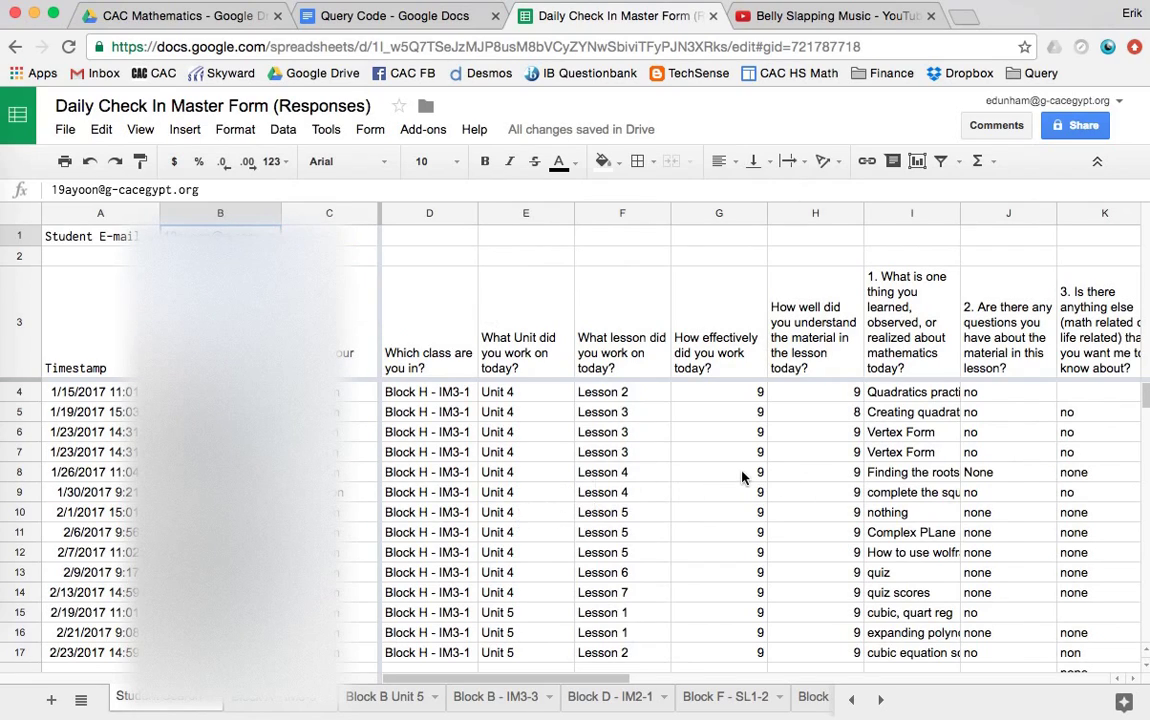
# Step: Scroll through that student's Block H - IM3-1 check-ins from 1/15/2017 to 4/11/2017
pyautogui.scroll(-3, 742, 476)
pyautogui.scroll(3, 742, 476)
pyautogui.scroll(-6, 409, 428)
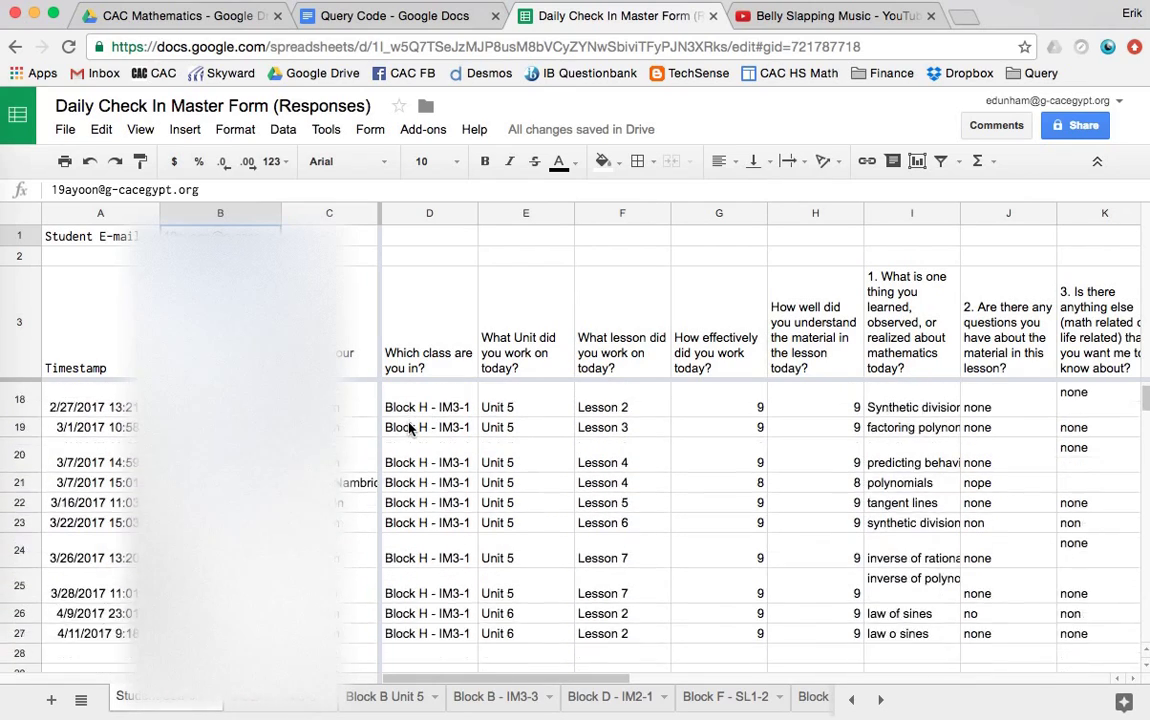
pyautogui.scroll(3, 409, 428)
pyautogui.scroll(4, 409, 428)
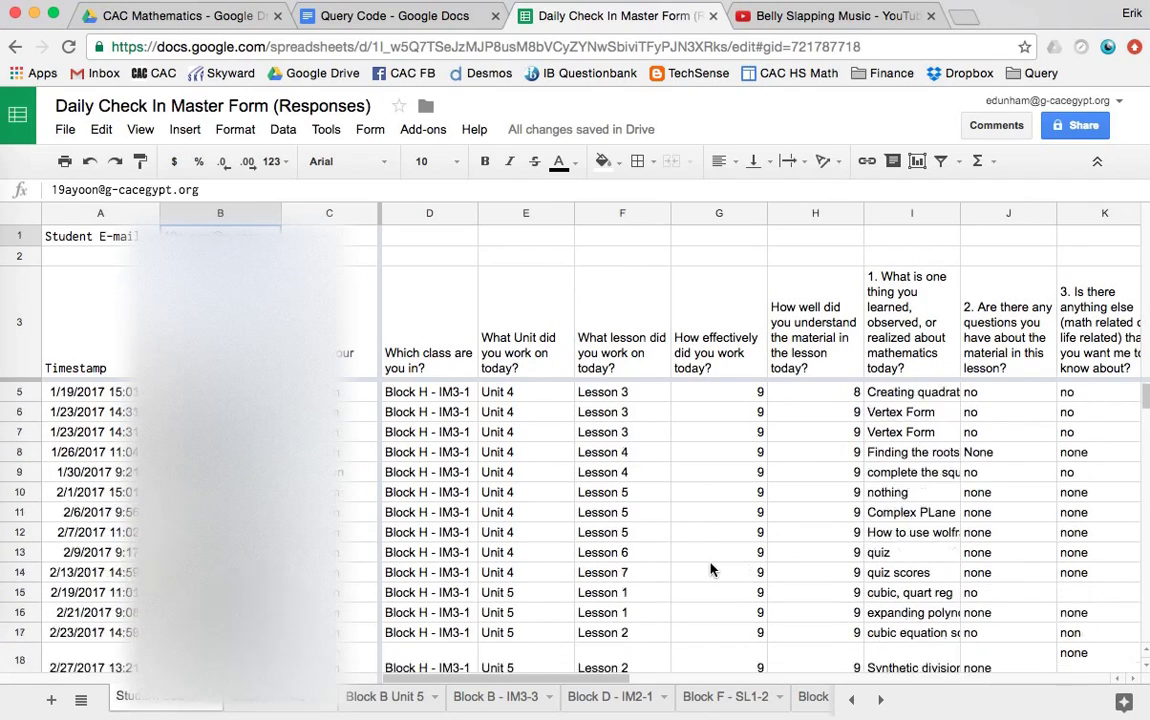
pyautogui.scroll(-4, 713, 568)
pyautogui.scroll(-2, 713, 568)
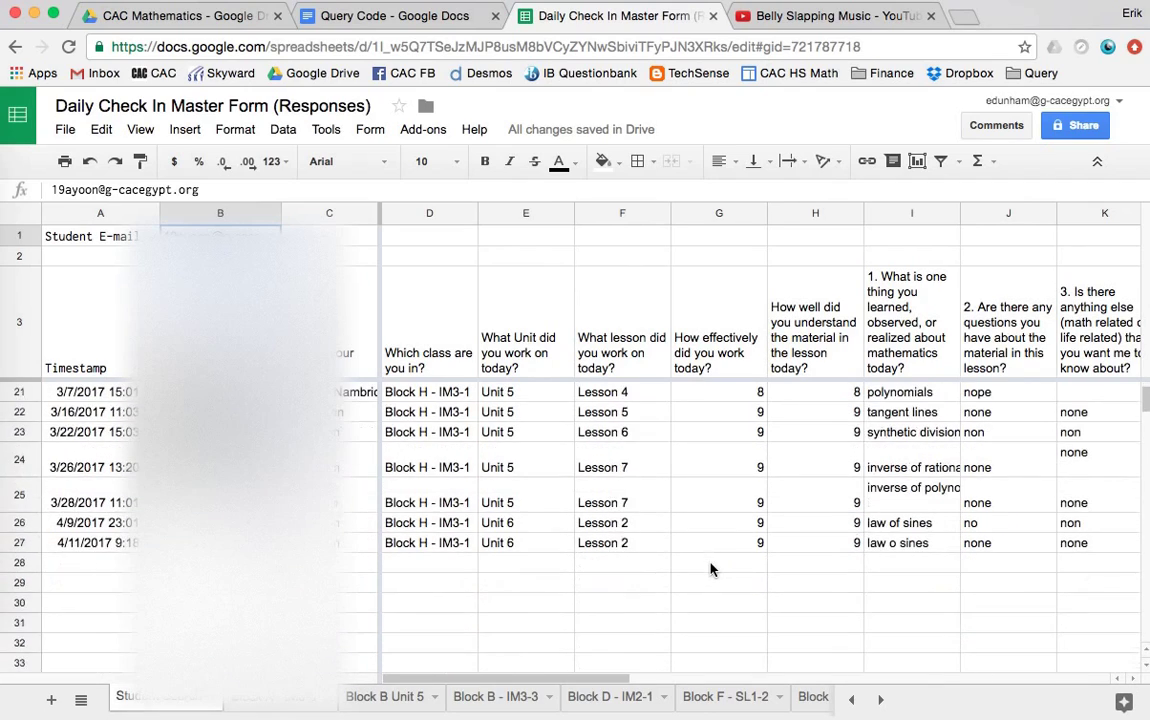
pyautogui.scroll(6, 711, 569)
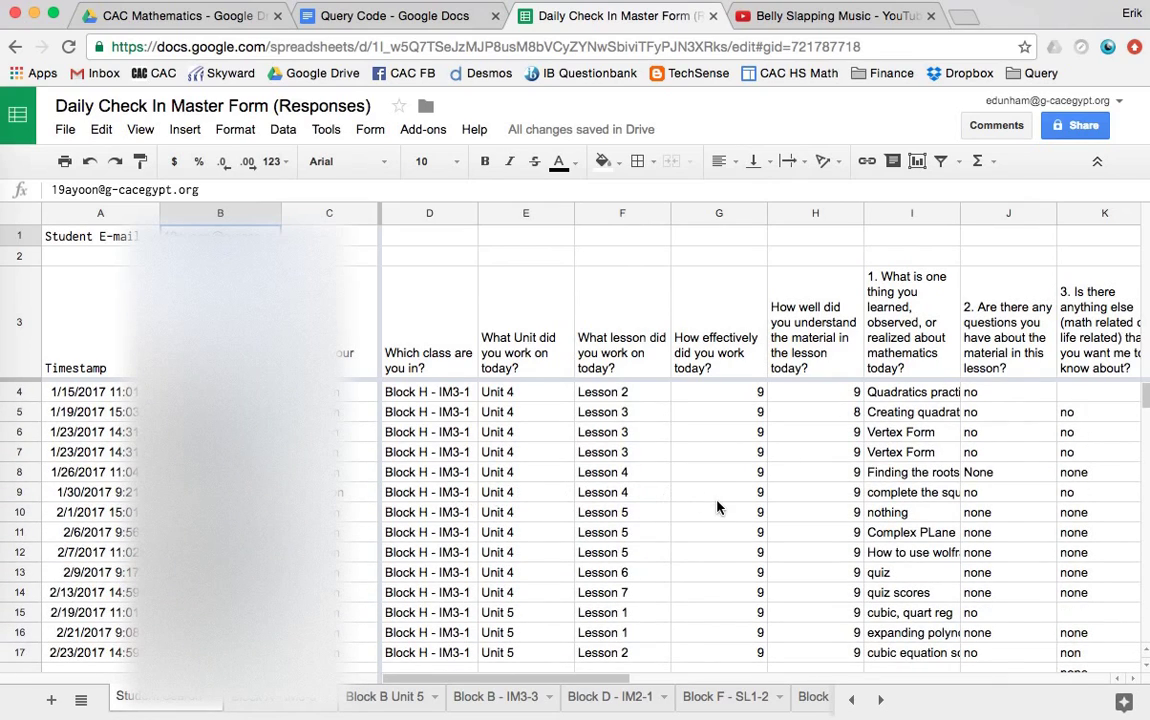
pyautogui.scroll(-5, 716, 507)
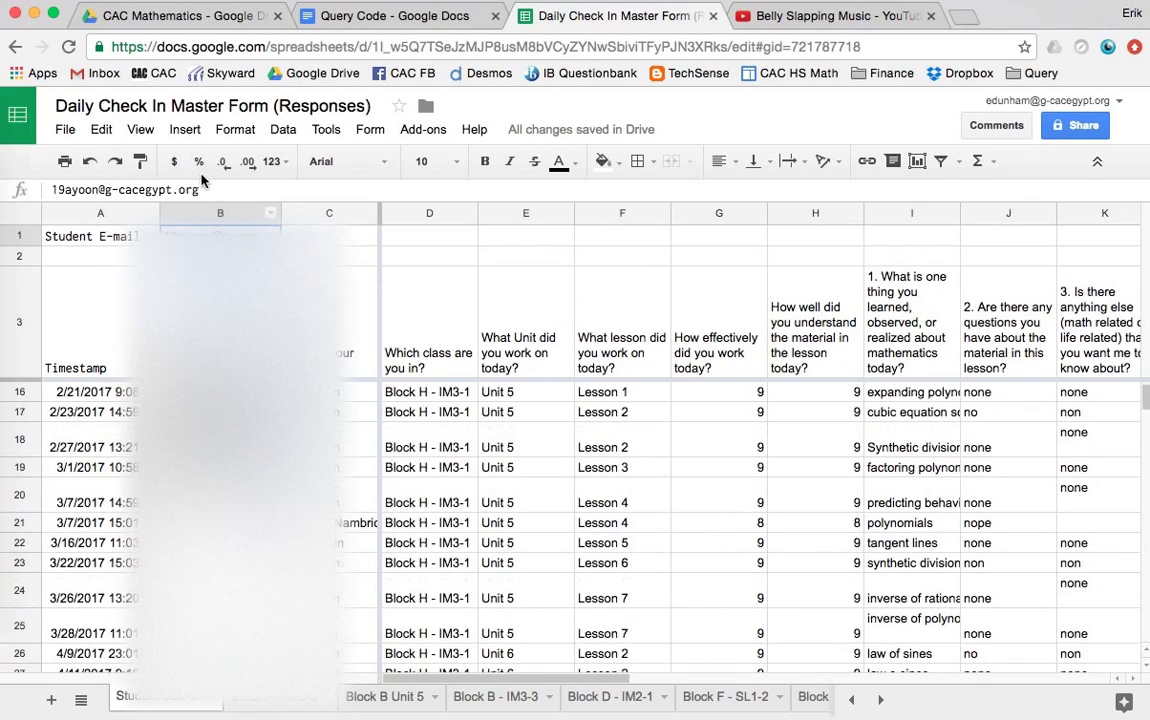
# Step: Pick another student's e-mail from B1's dropdown to list their check-ins
pyautogui.click(271, 236)
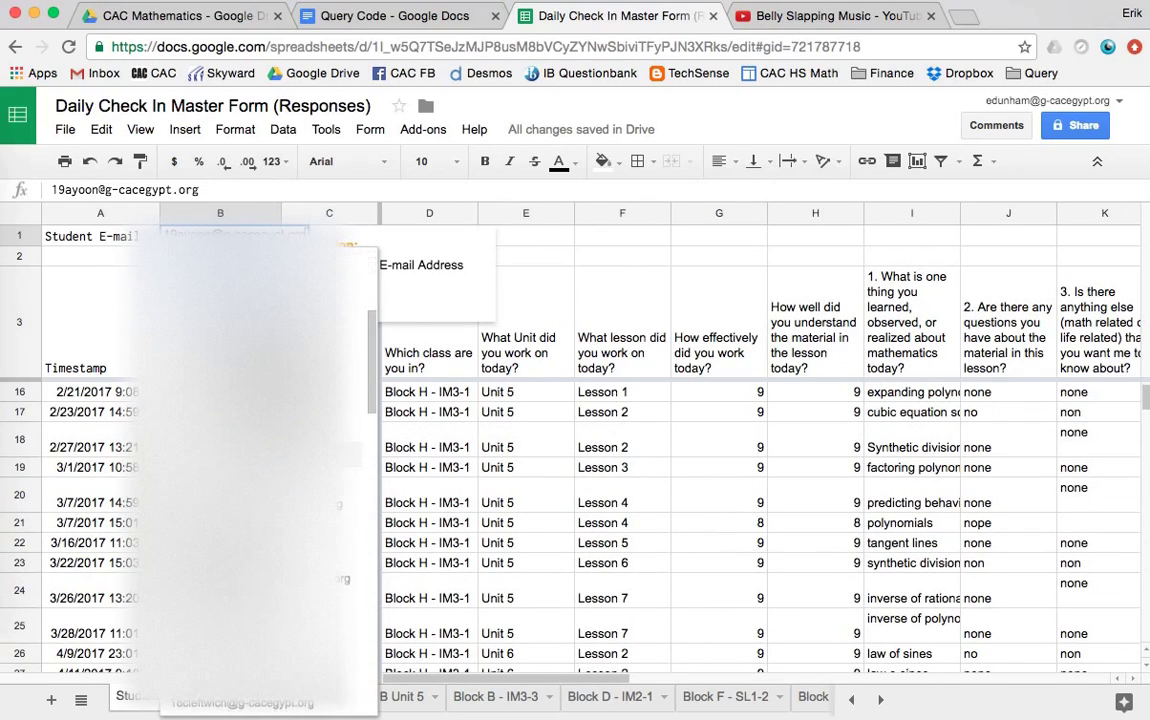
pyautogui.scroll(-2, 255, 470)
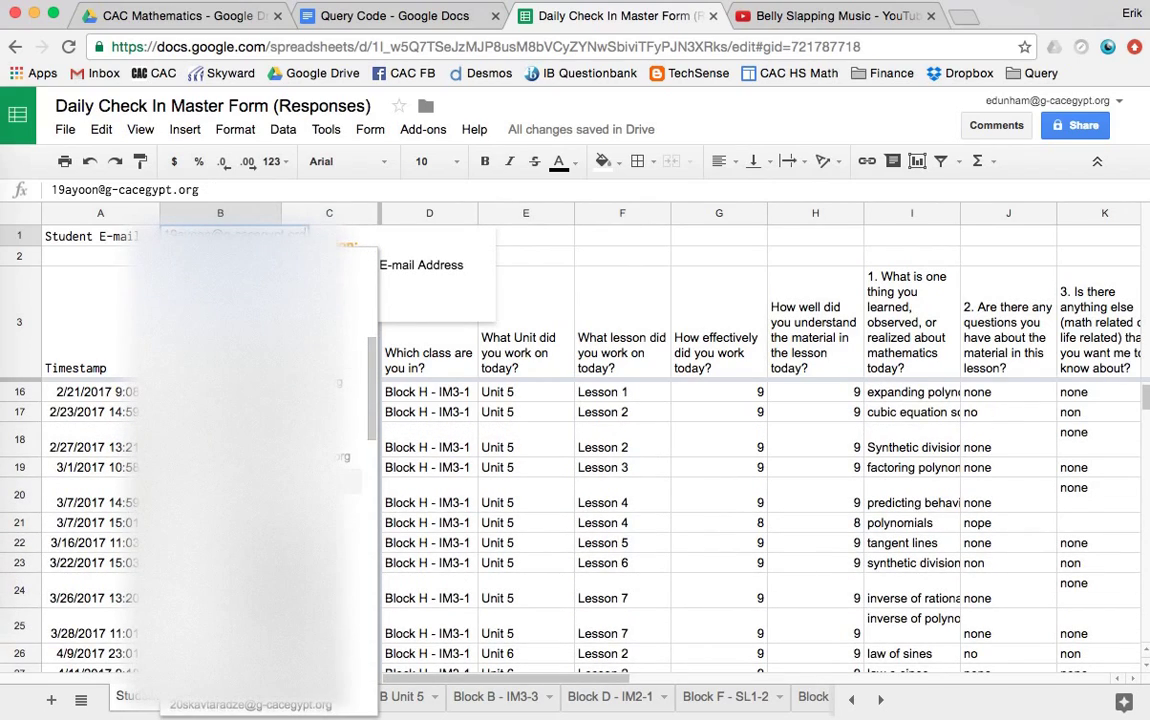
pyautogui.click(198, 400)
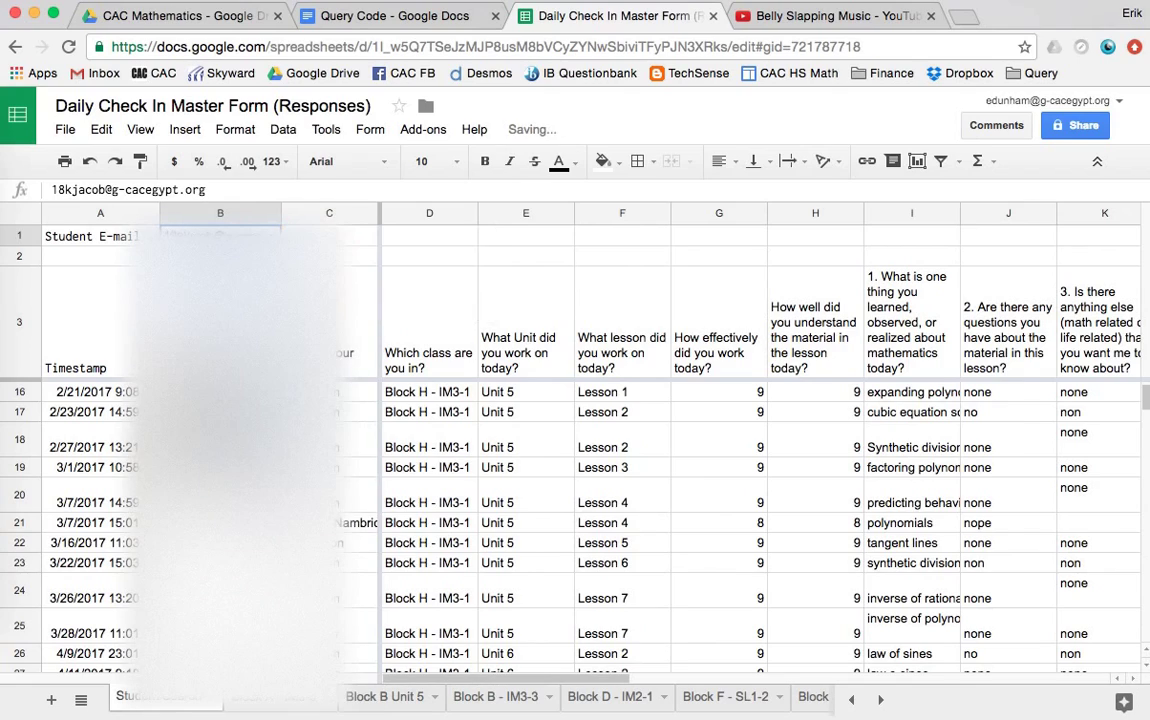
pyautogui.scroll(4, 536, 480)
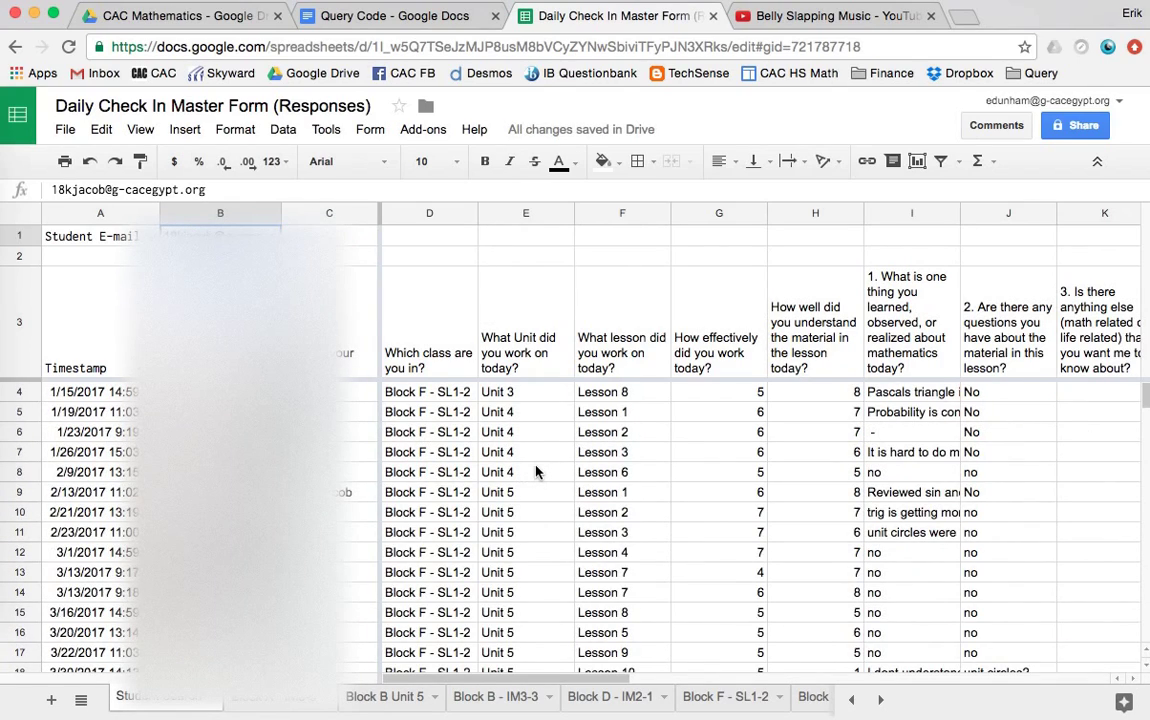
# Step: Select columns I, G and H, then confirm another student's e-mail in B1
pyautogui.click(904, 215)
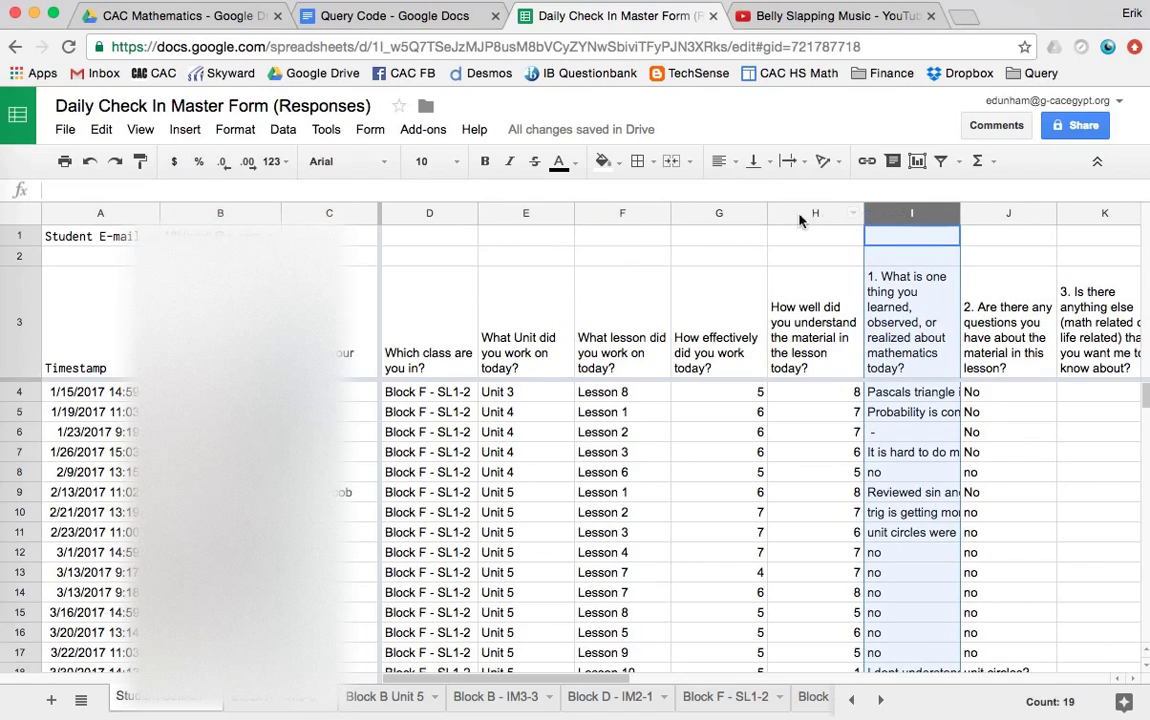
pyautogui.click(714, 213)
pyautogui.click(808, 213)
pyautogui.click(718, 211)
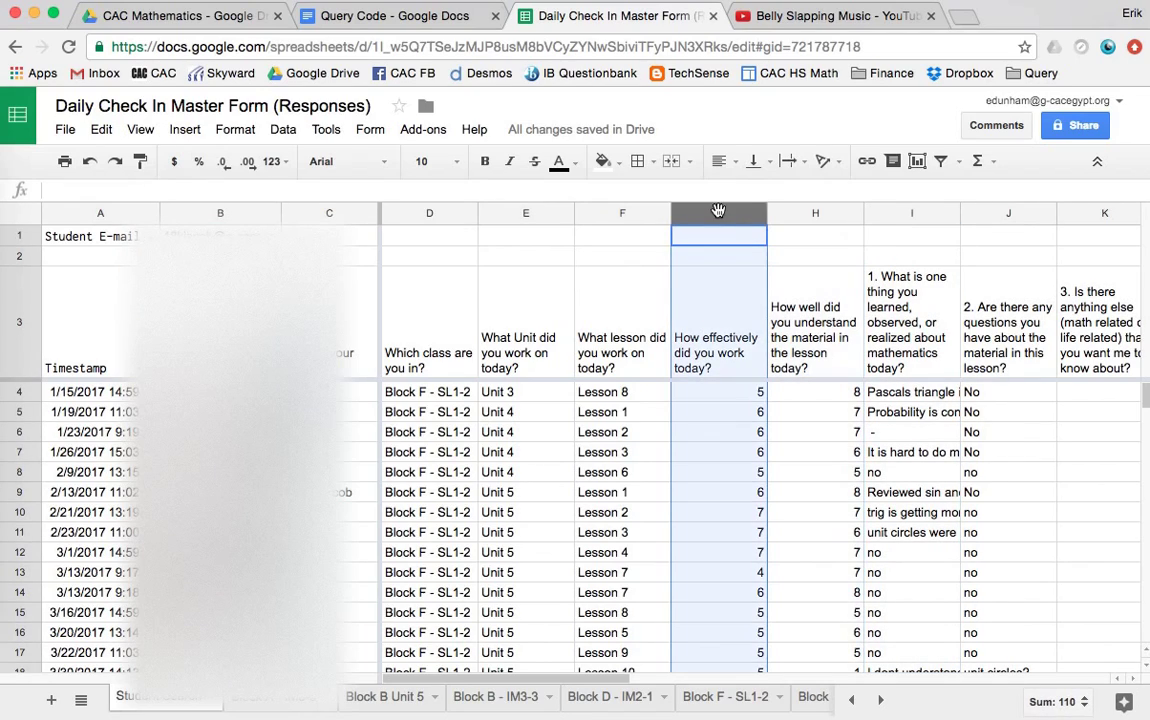
pyautogui.click(805, 213)
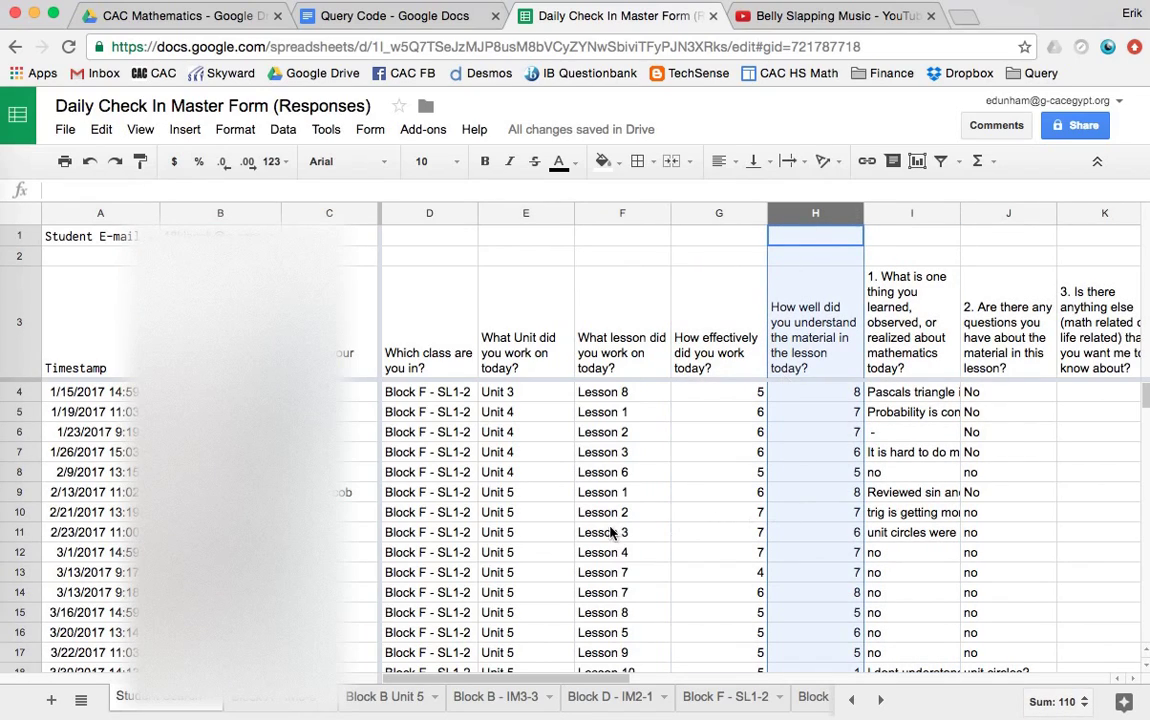
pyautogui.click(220, 236)
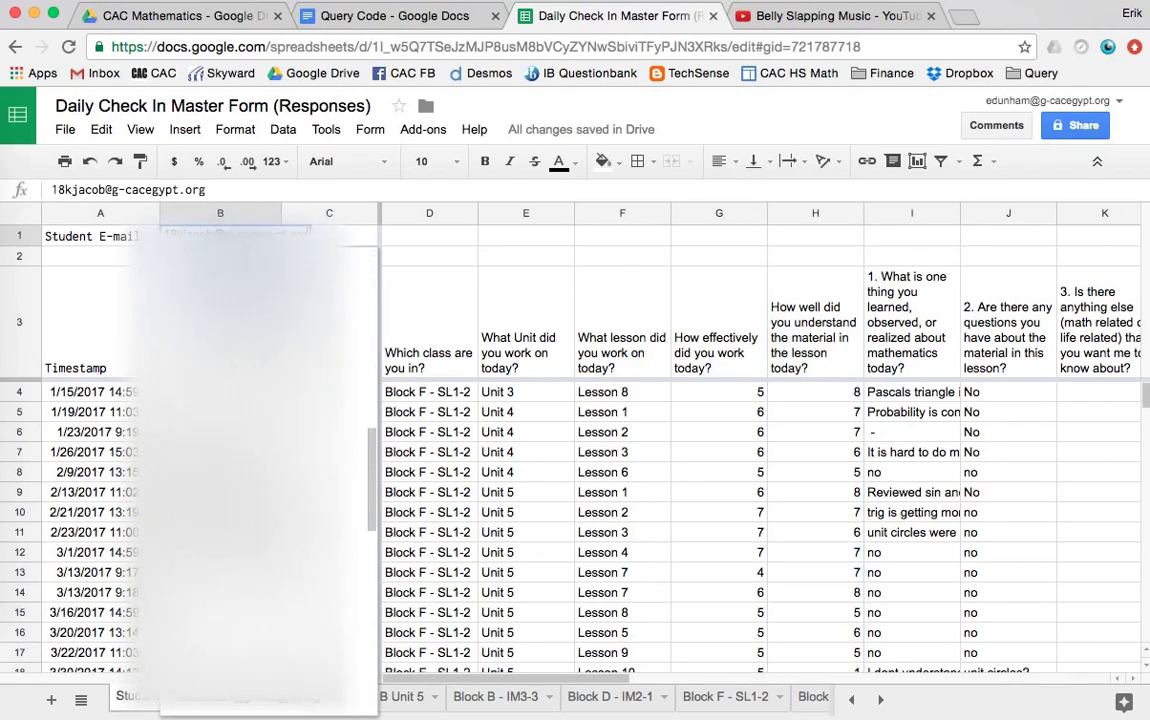
pyautogui.press('Return')
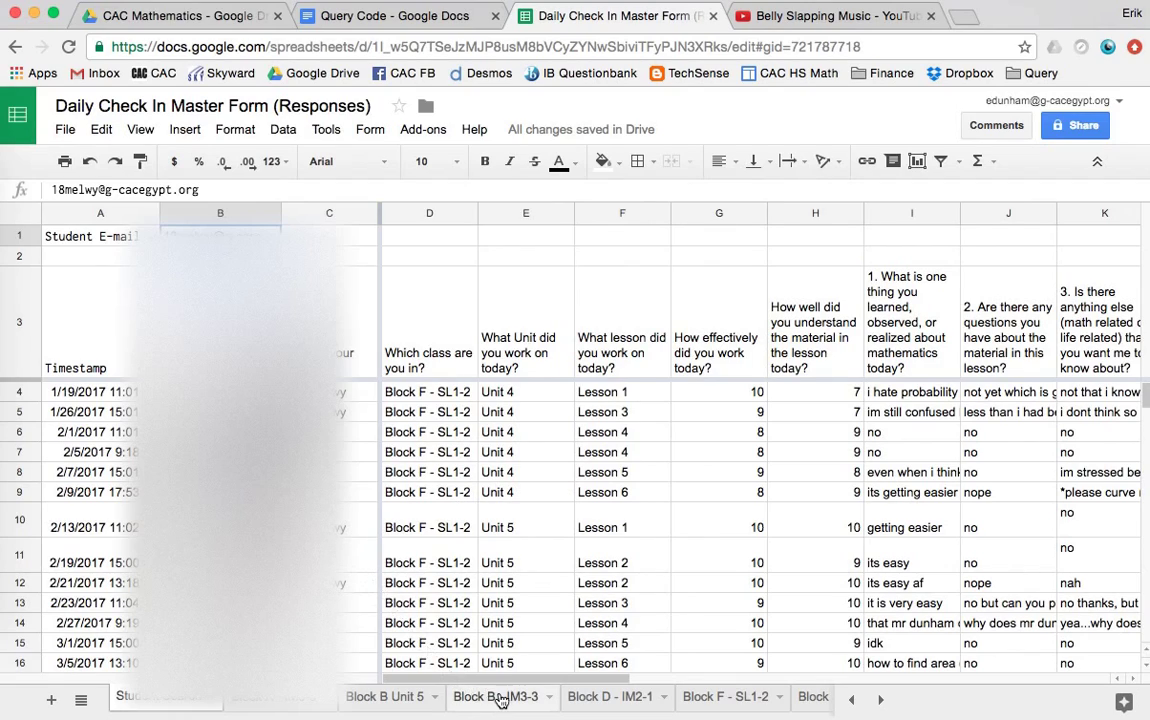
# Step: Return to YouTube and resume the Belly Slapping Music video
pyautogui.click(822, 24)
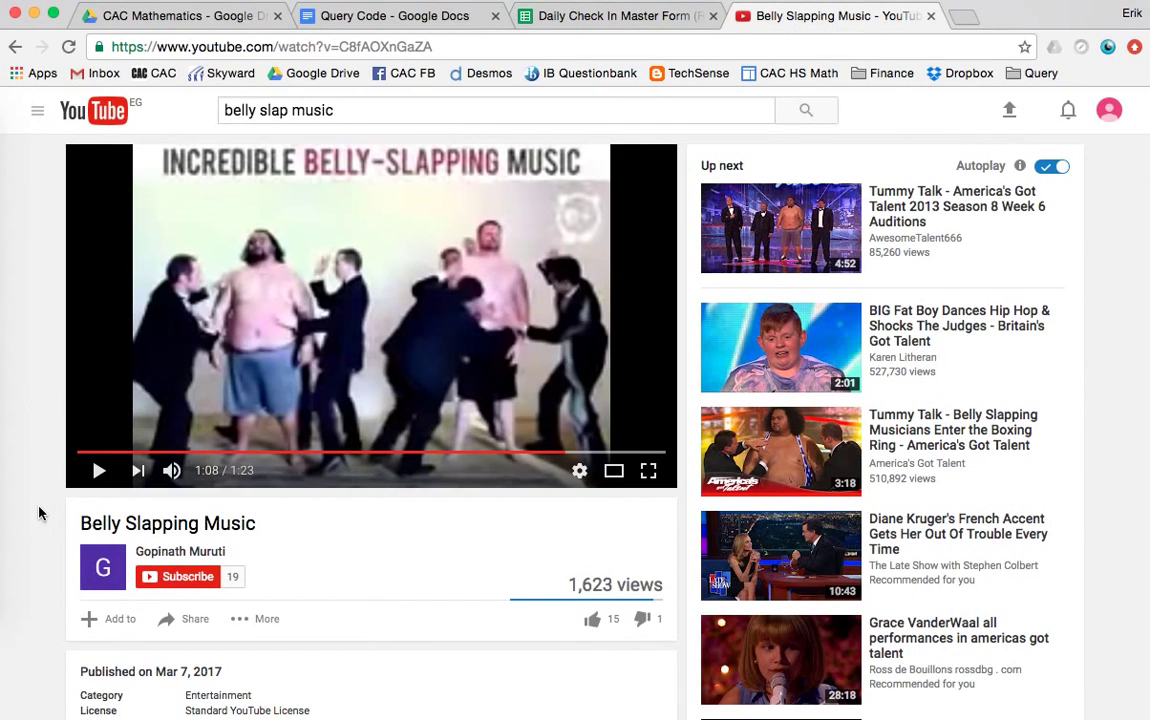
pyautogui.click(98, 472)
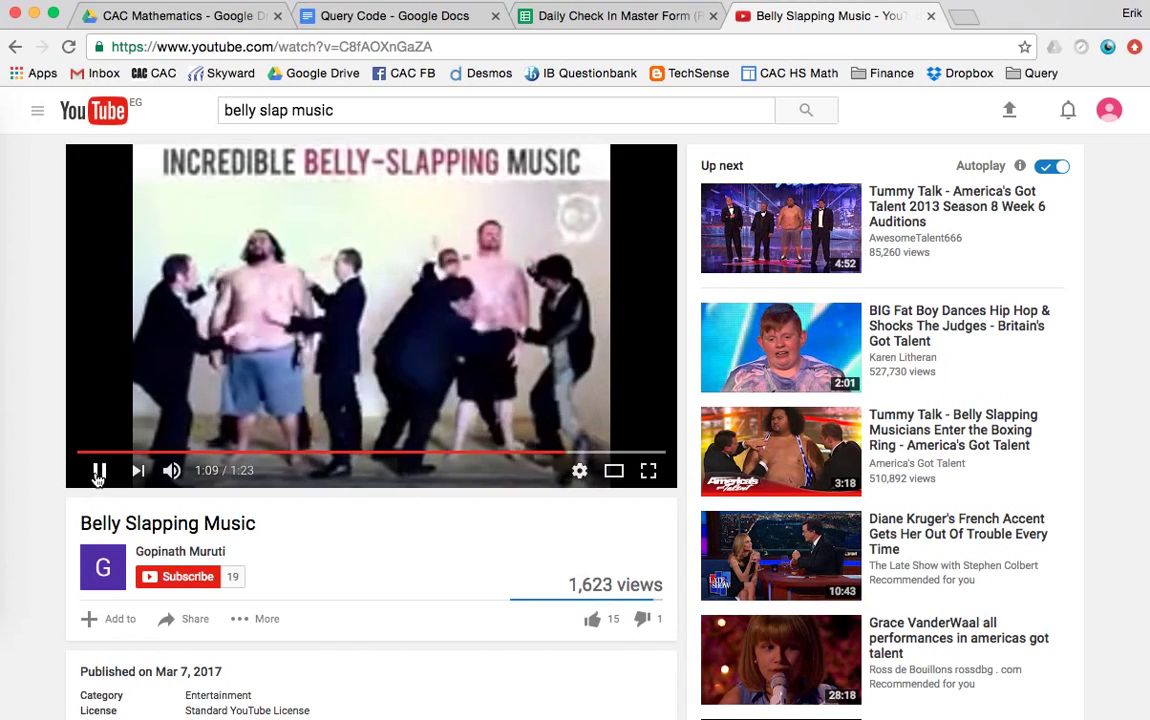